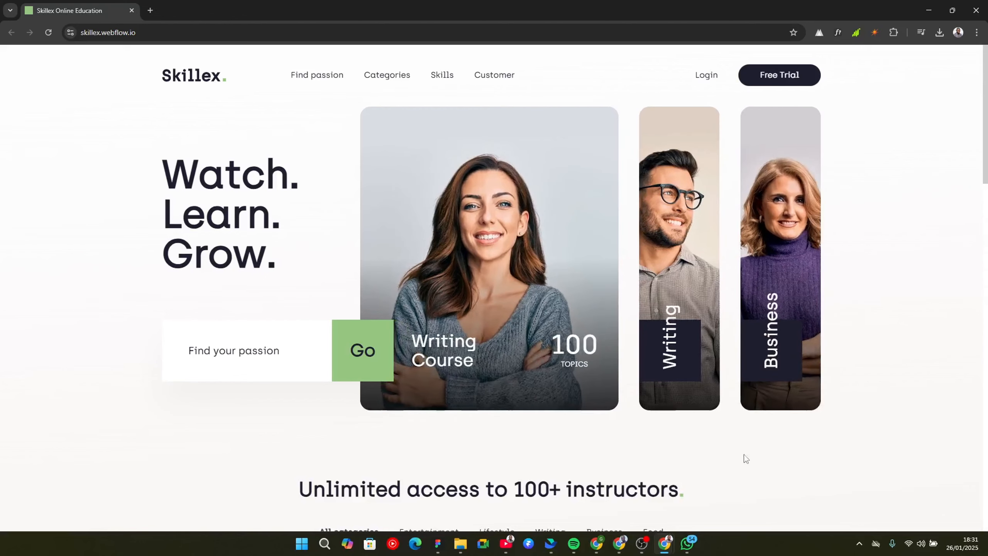
View the Skillex landing page, and compare its reference screenshot with the recreated hero frame in Figma.
{"action": "mouse_move", "coordinate": [687, 370]}
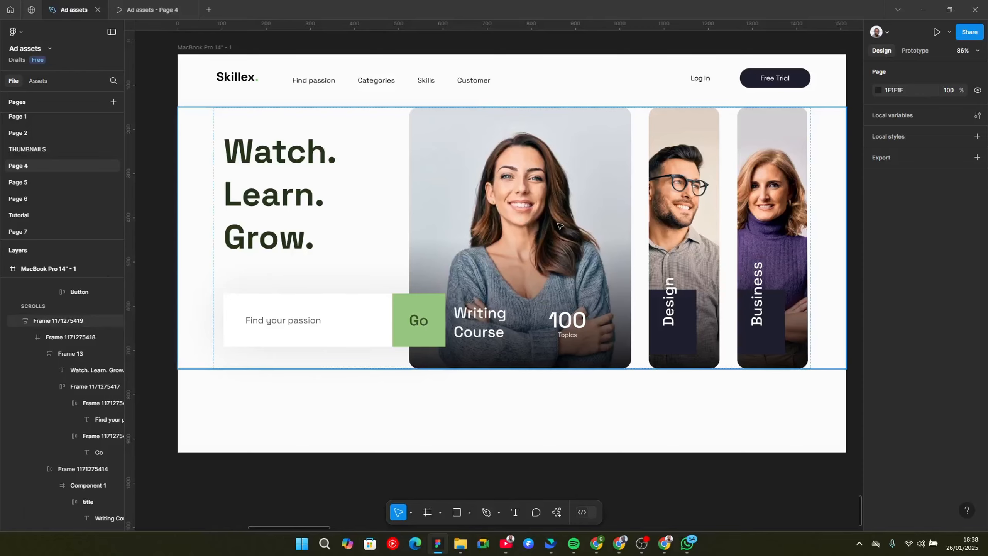
{"action": "scroll", "coordinate": [544, 243], "scroll_direction": "right", "scroll_amount": 2}
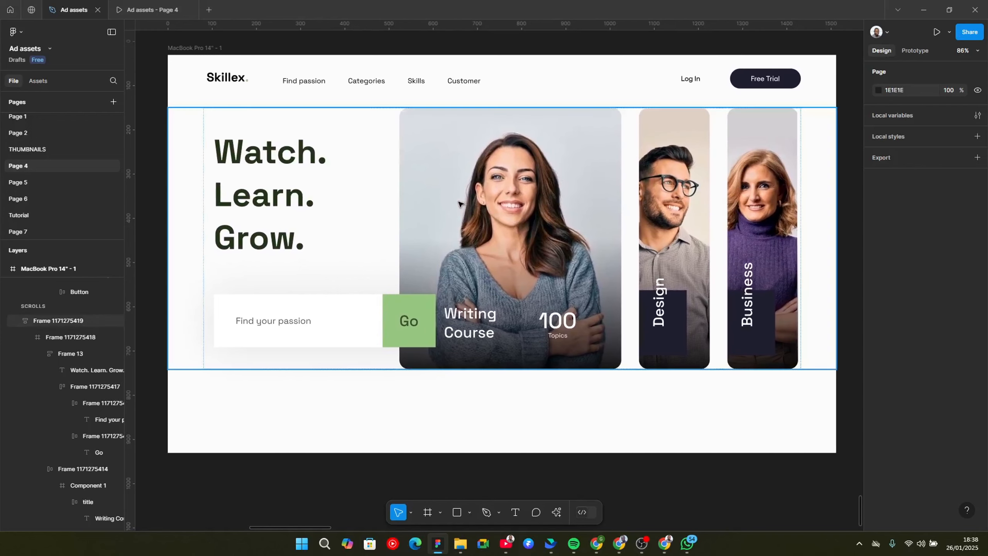
{"action": "scroll", "coordinate": [459, 203], "scroll_direction": "down", "scroll_amount": 3}
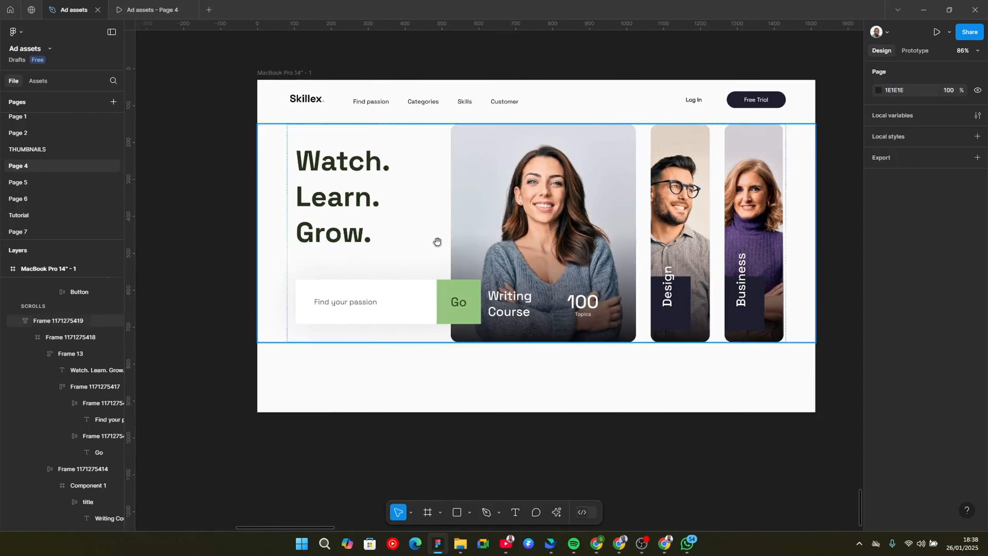
{"action": "scroll", "coordinate": [437, 241], "scroll_direction": "left", "scroll_amount": 10}
{"action": "scroll", "coordinate": [455, 257], "scroll_direction": "left", "scroll_amount": 10}
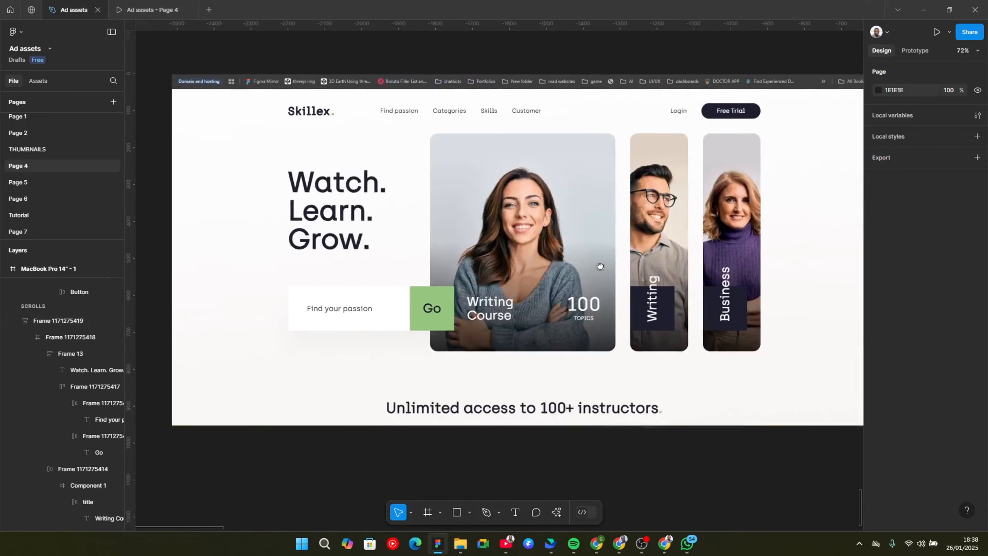
{"action": "scroll", "coordinate": [598, 266], "scroll_direction": "right", "scroll_amount": 1}
{"action": "scroll", "coordinate": [622, 260], "scroll_direction": "left", "scroll_amount": 1}
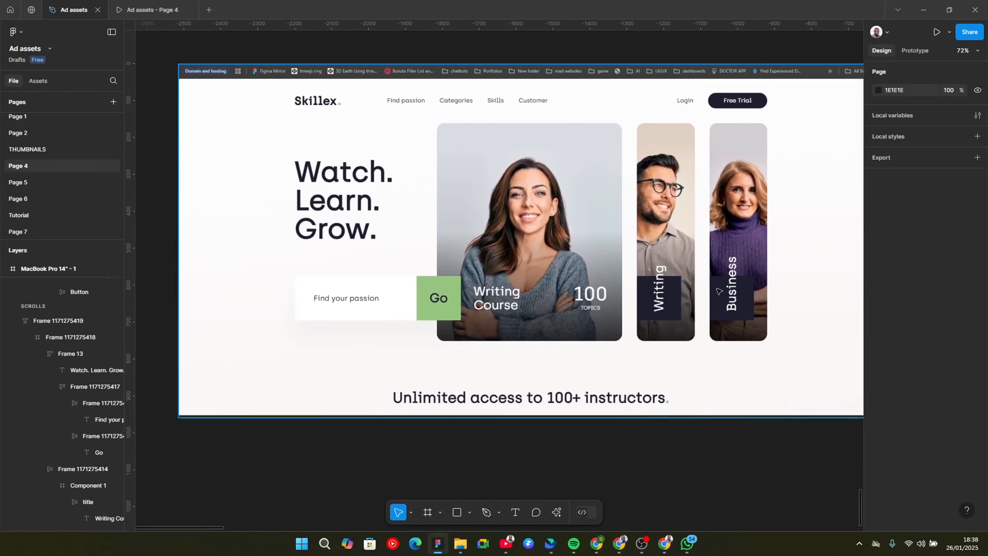
{"action": "scroll", "coordinate": [719, 296], "scroll_direction": "right", "scroll_amount": 7}
{"action": "scroll", "coordinate": [720, 302], "scroll_direction": "right", "scroll_amount": 12}
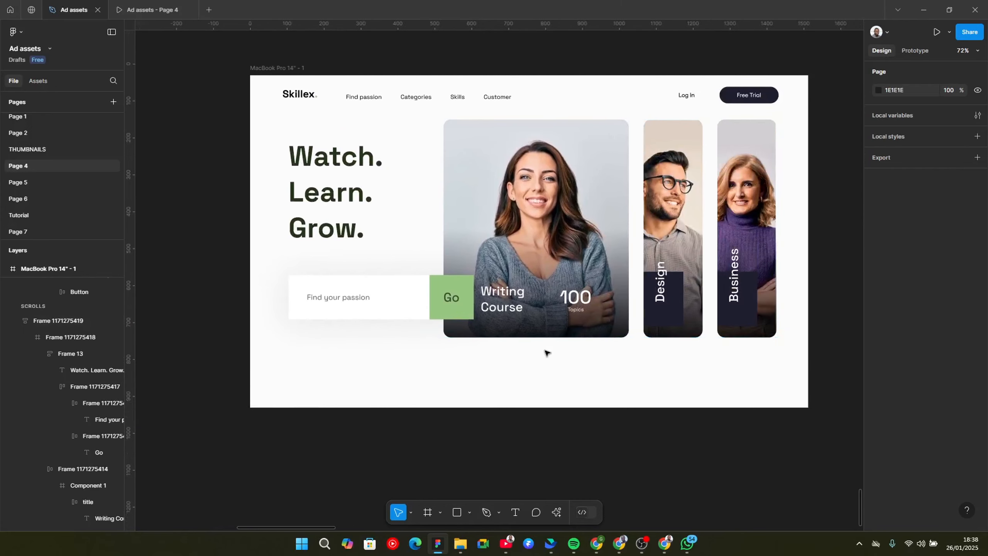
{"action": "scroll", "coordinate": [587, 378], "scroll_direction": "right", "scroll_amount": 3}
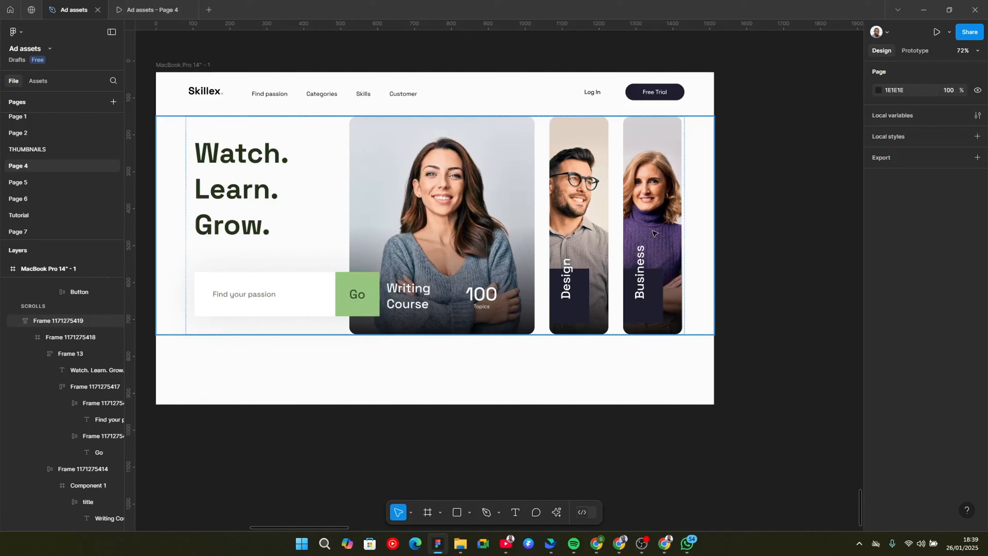
Examine the three source portrait photos above the MacBook Pro 14" frame and how the hero cards use them.
{"action": "scroll", "coordinate": [517, 227], "scroll_direction": "down", "scroll_amount": 2}
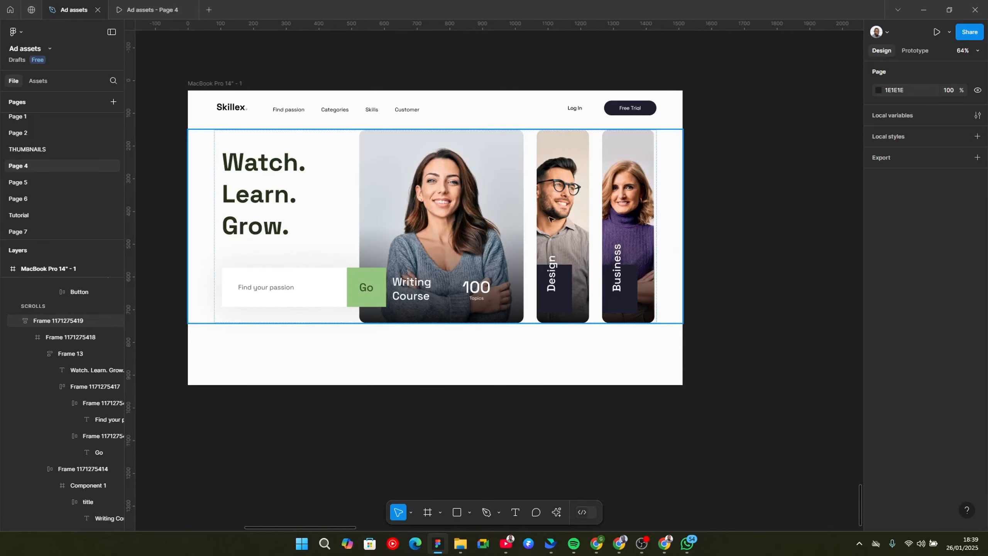
{"action": "scroll", "coordinate": [551, 220], "scroll_direction": "down", "scroll_amount": 2}
{"action": "scroll", "coordinate": [435, 291], "scroll_direction": "up", "scroll_amount": 4}
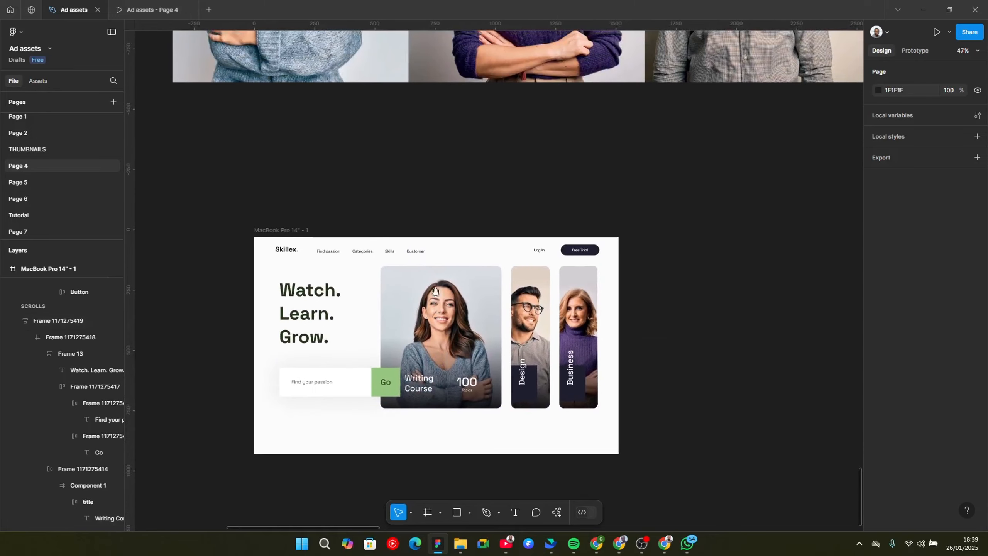
{"action": "scroll", "coordinate": [435, 291], "scroll_direction": "up", "scroll_amount": 5}
{"action": "scroll", "coordinate": [435, 358], "scroll_direction": "down", "scroll_amount": 2}
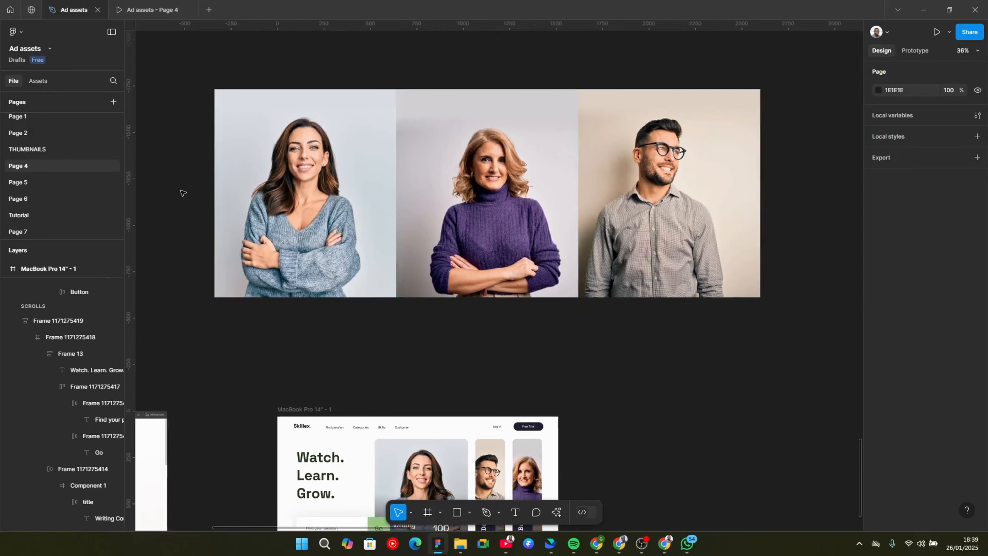
{"action": "left_click_drag", "start_coordinate": [181, 193], "coordinate": [696, 197]}
{"action": "left_click_drag", "start_coordinate": [470, 262], "coordinate": [455, 337]}
{"action": "scroll", "coordinate": [456, 336], "scroll_direction": "down", "scroll_amount": 5}
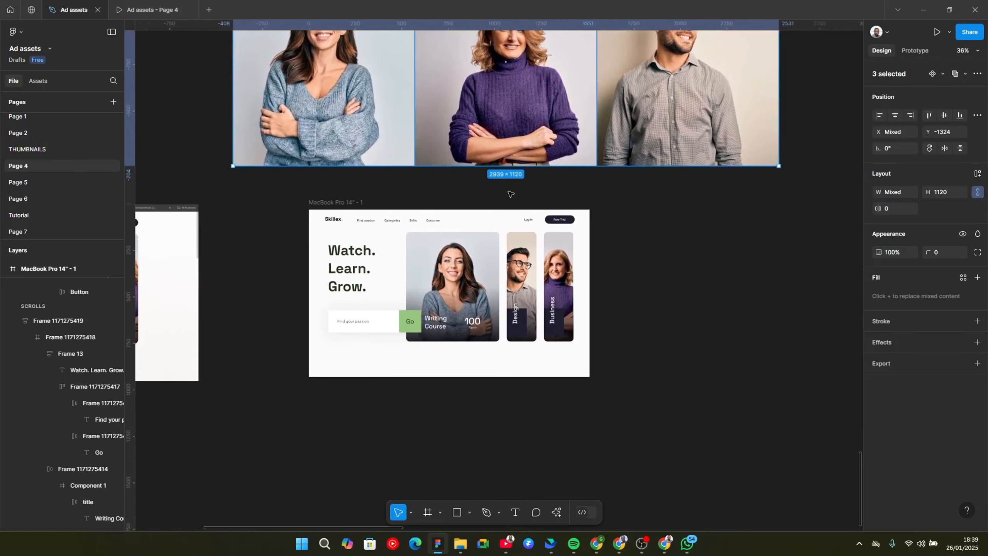
{"action": "scroll", "coordinate": [489, 144], "scroll_direction": "up", "scroll_amount": 2}
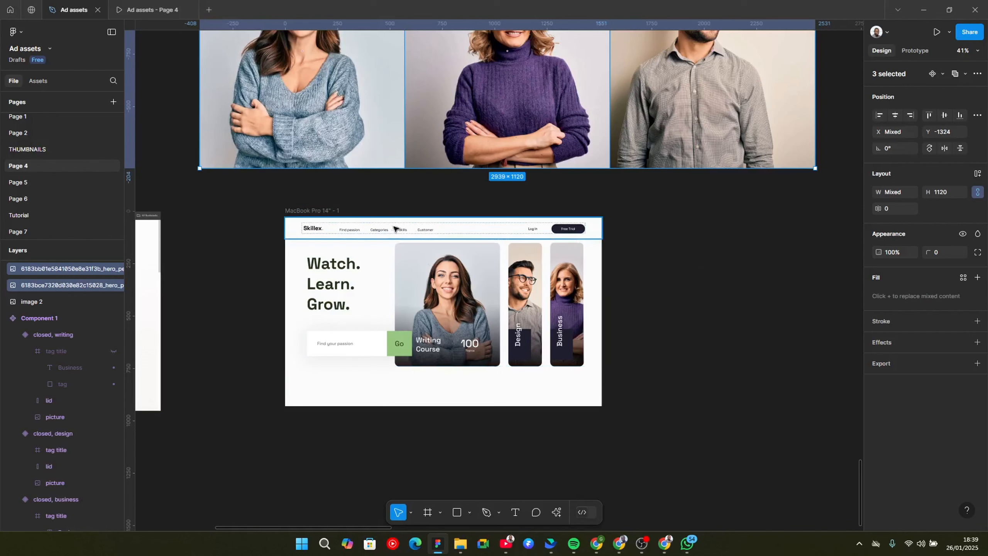
{"action": "scroll", "coordinate": [336, 229], "scroll_direction": "down", "scroll_amount": 1}
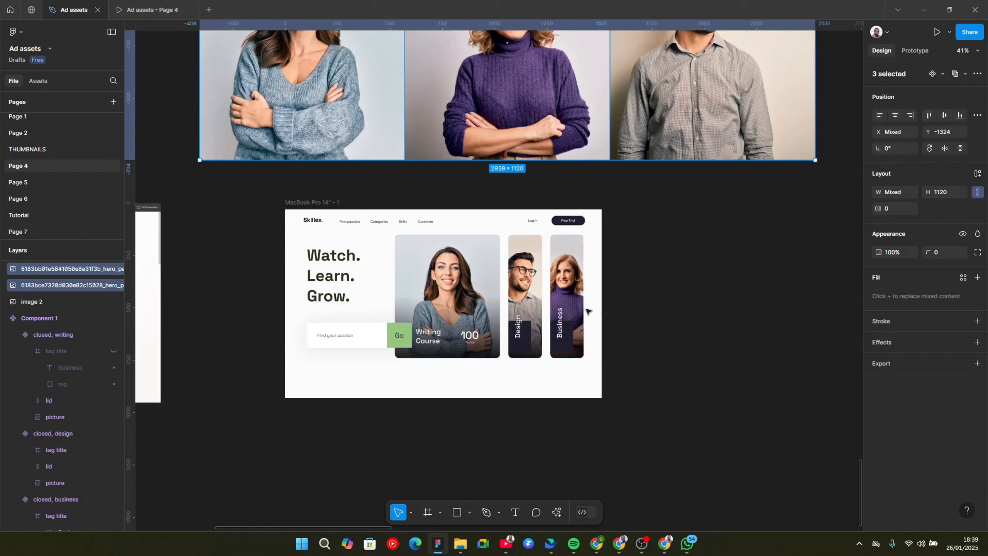
{"action": "scroll", "coordinate": [618, 336], "scroll_direction": "right", "scroll_amount": 5}
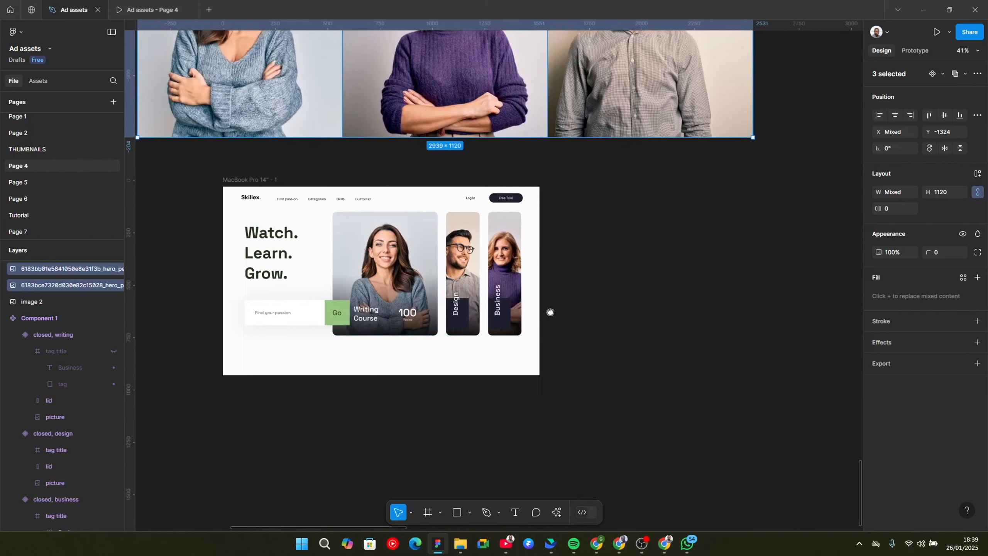
Review the whole hero section against the course cards in the reference screenshot.
{"action": "left_click", "coordinate": [675, 259]}
{"action": "scroll", "coordinate": [675, 259], "scroll_direction": "down", "scroll_amount": 2}
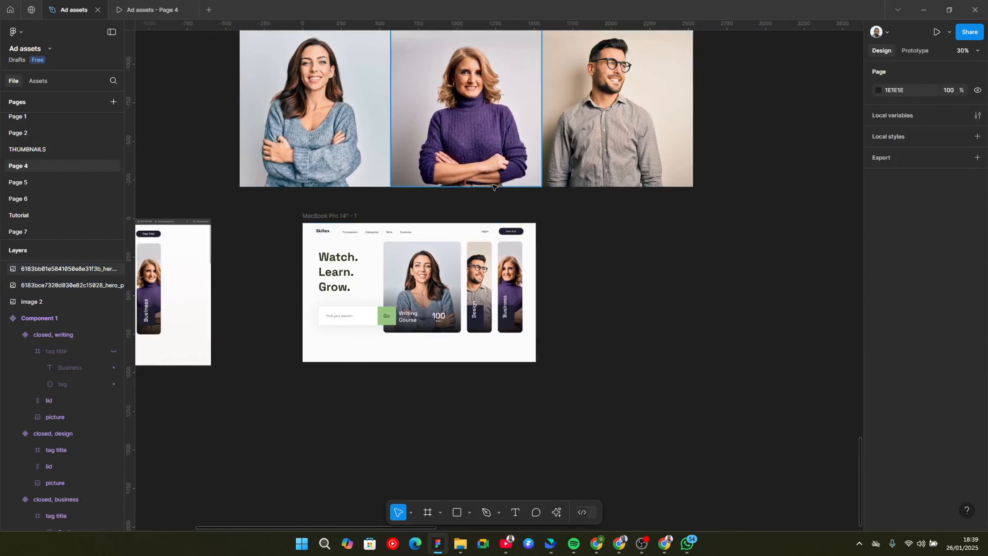
{"action": "scroll", "coordinate": [615, 270], "scroll_direction": "right", "scroll_amount": 2}
{"action": "scroll", "coordinate": [318, 321], "scroll_direction": "up", "scroll_amount": 2}
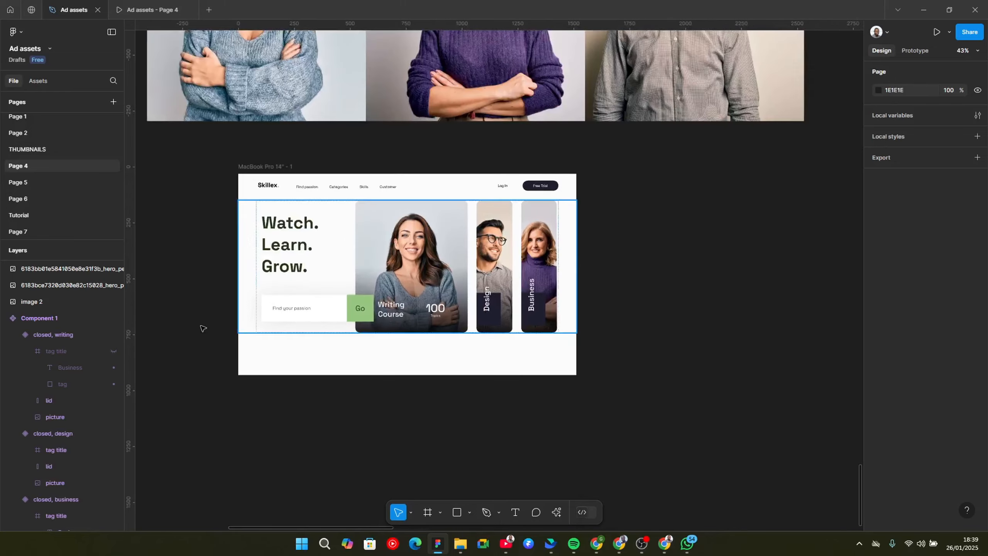
{"action": "left_click_drag", "start_coordinate": [206, 327], "coordinate": [578, 293]}
{"action": "scroll", "coordinate": [228, 349], "scroll_direction": "up", "scroll_amount": 4}
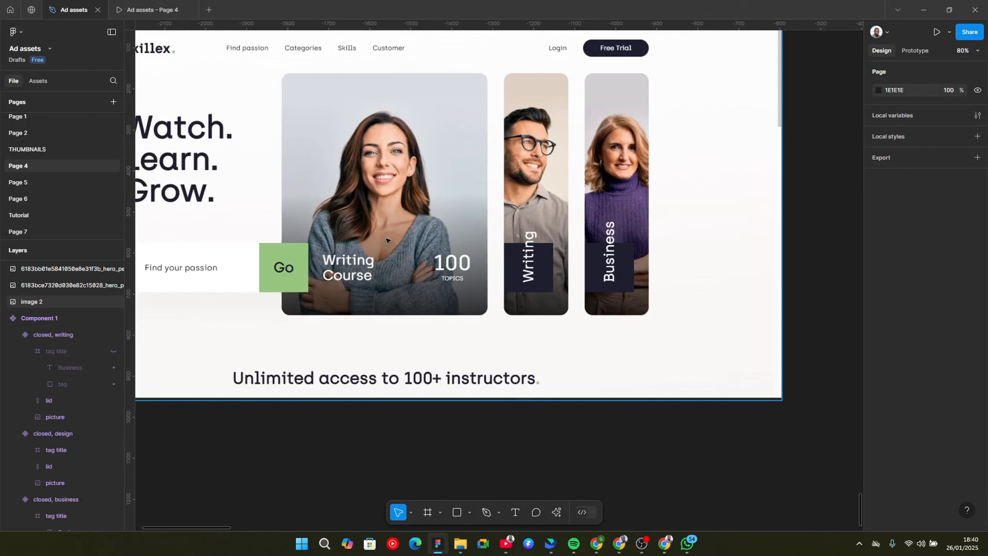
{"action": "scroll", "coordinate": [405, 236], "scroll_direction": "down", "scroll_amount": 3}
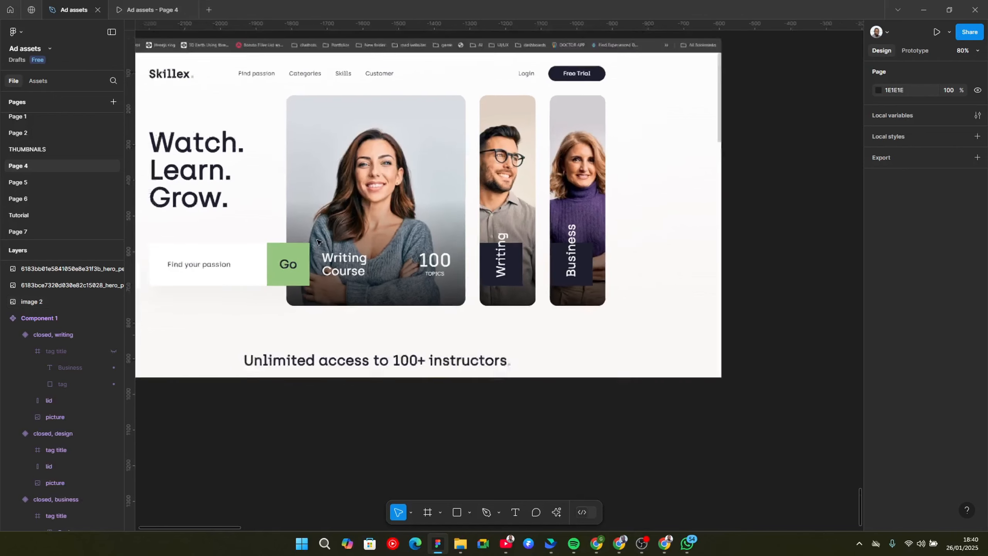
{"action": "scroll", "coordinate": [673, 375], "scroll_direction": "right", "scroll_amount": 10}
{"action": "scroll", "coordinate": [679, 389], "scroll_direction": "right", "scroll_amount": 10}
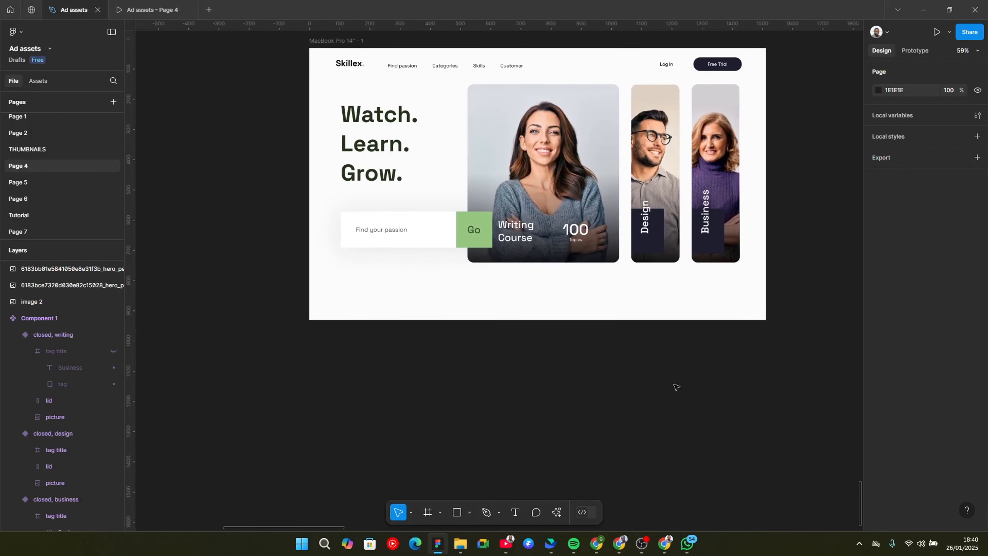
Inspect the auto layout row of three course cards in the recreated hero section.
{"action": "scroll", "coordinate": [364, 282], "scroll_direction": "up", "scroll_amount": 1}
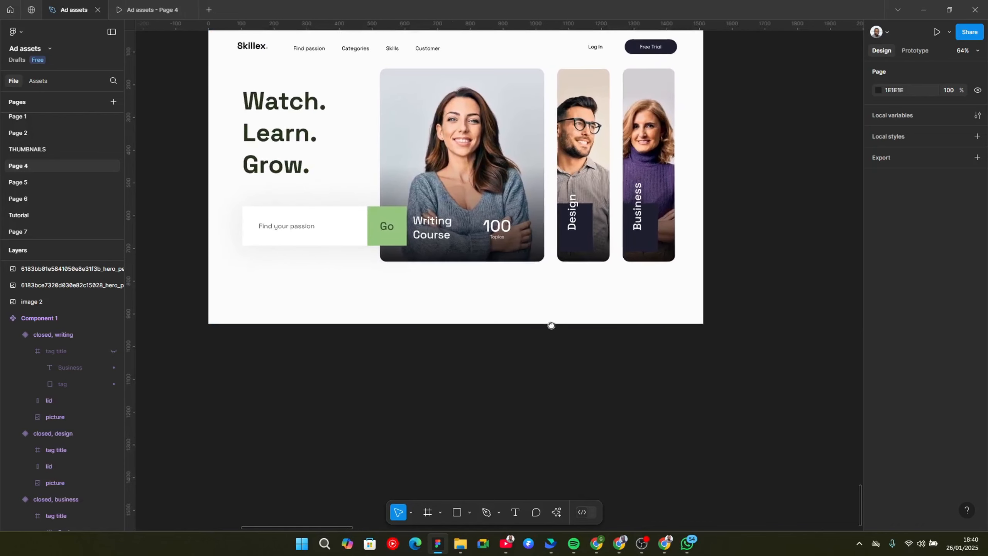
{"action": "scroll", "coordinate": [482, 323], "scroll_direction": "up", "scroll_amount": 1}
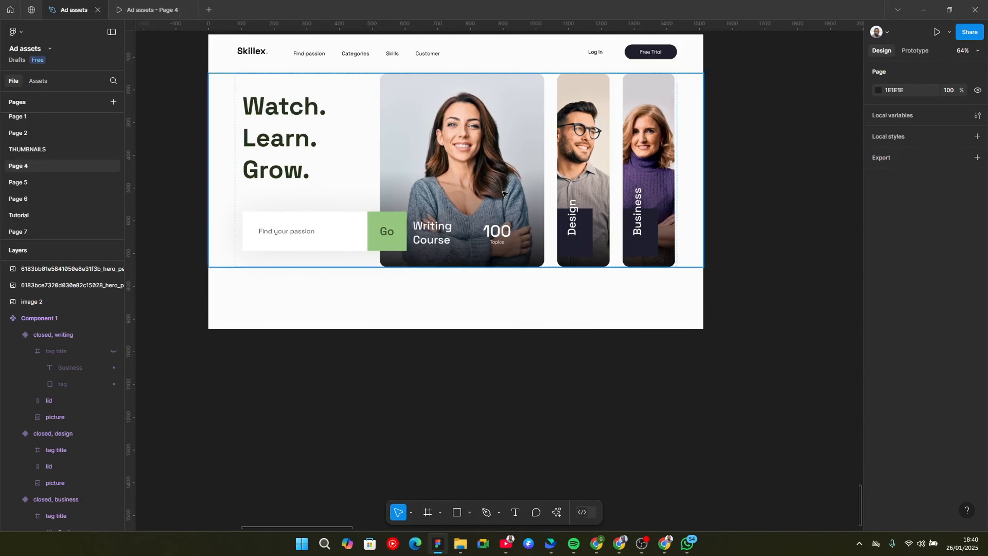
{"action": "scroll", "coordinate": [508, 157], "scroll_direction": "up", "scroll_amount": 1}
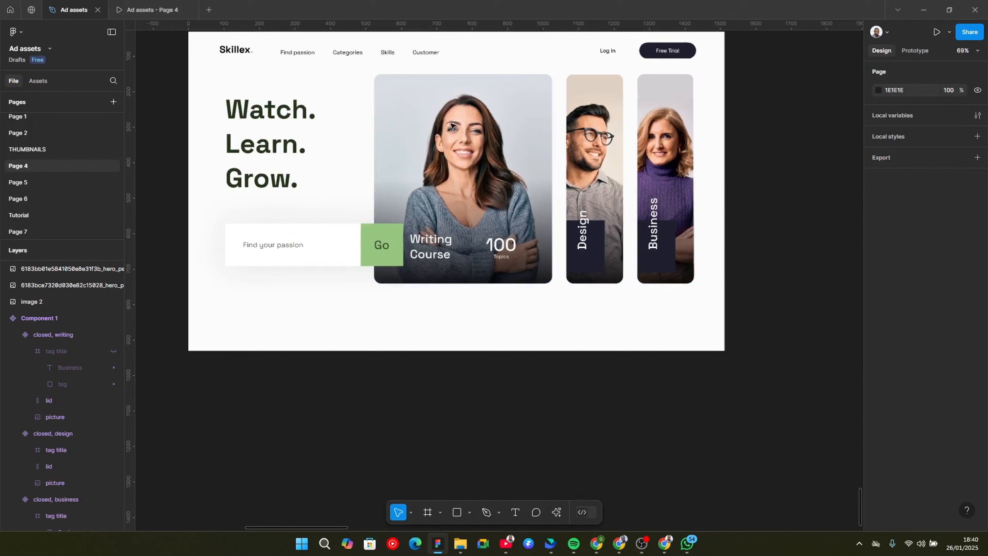
{"action": "left_click", "coordinate": [489, 132]}
{"action": "double_click", "coordinate": [489, 132]}
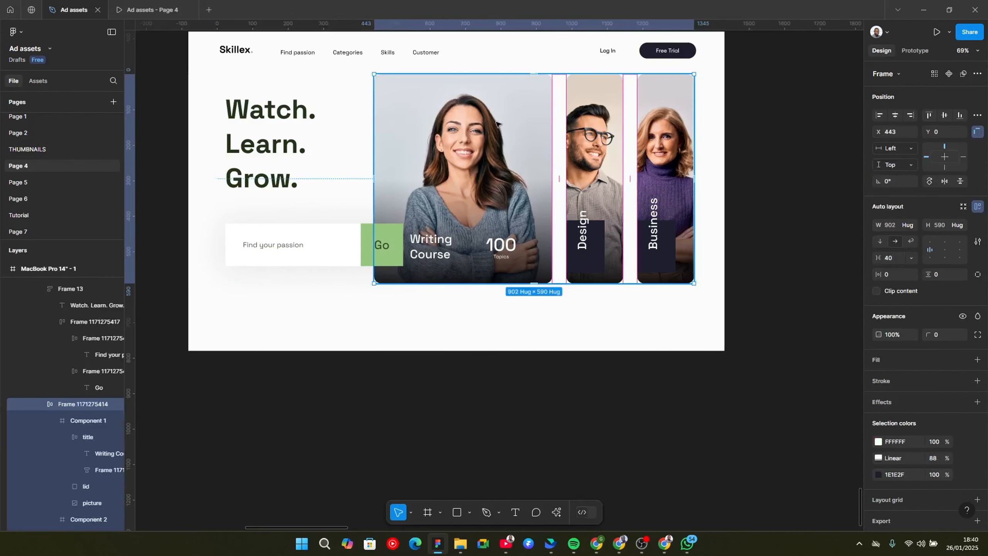
{"action": "scroll", "coordinate": [508, 125], "scroll_direction": "up", "scroll_amount": 1}
{"action": "left_click", "coordinate": [777, 203]}
{"action": "scroll", "coordinate": [745, 278], "scroll_direction": "down", "scroll_amount": 1}
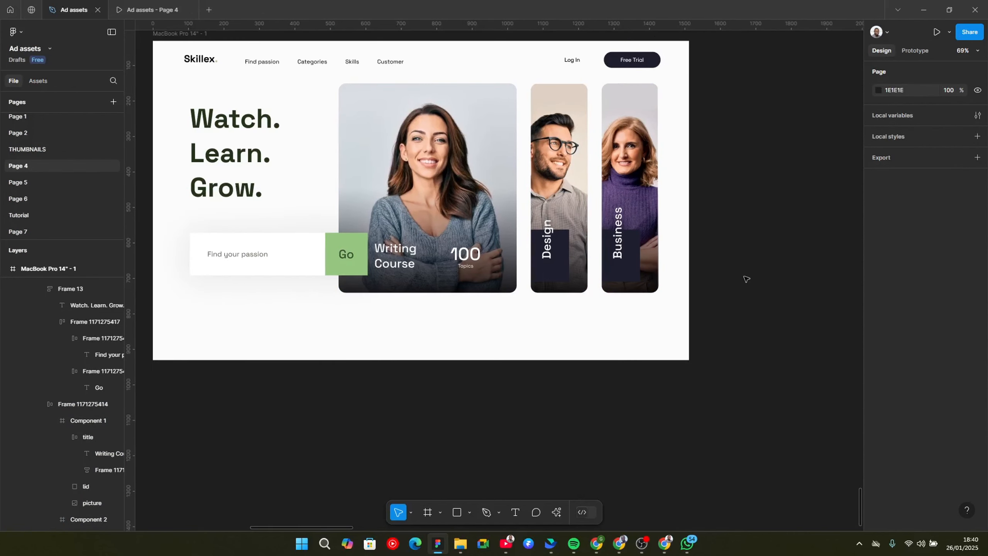
Duplicate the portrait of the woman in the blue sweater onto empty canvas beyond the hero frame, at about X 2000, Y 931.
{"action": "scroll", "coordinate": [617, 293], "scroll_direction": "down", "scroll_amount": 1}
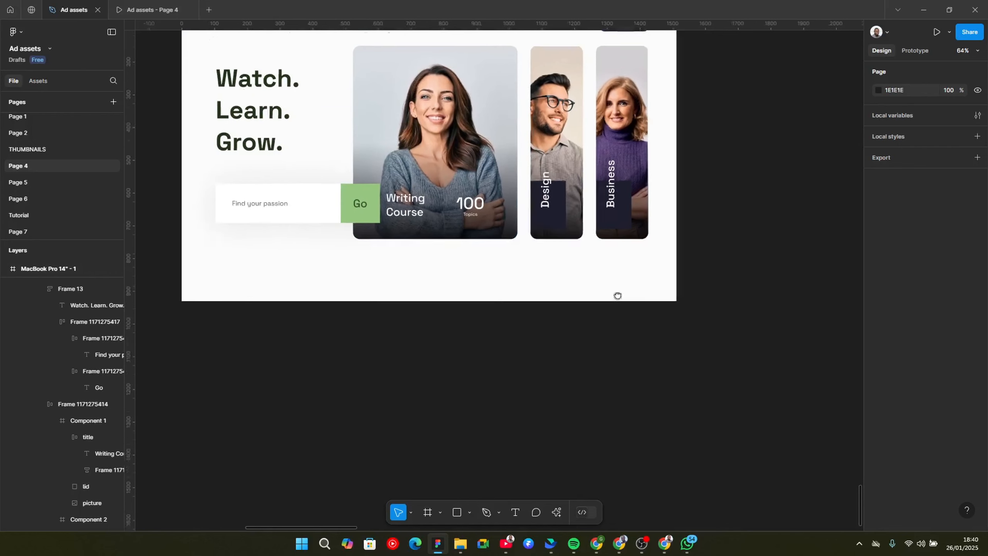
{"action": "scroll", "coordinate": [615, 285], "scroll_direction": "down", "scroll_amount": 3}
{"action": "scroll", "coordinate": [647, 272], "scroll_direction": "right", "scroll_amount": 1}
{"action": "left_click_drag", "start_coordinate": [648, 272], "coordinate": [614, 311]}
{"action": "left_click", "coordinate": [384, 95]}
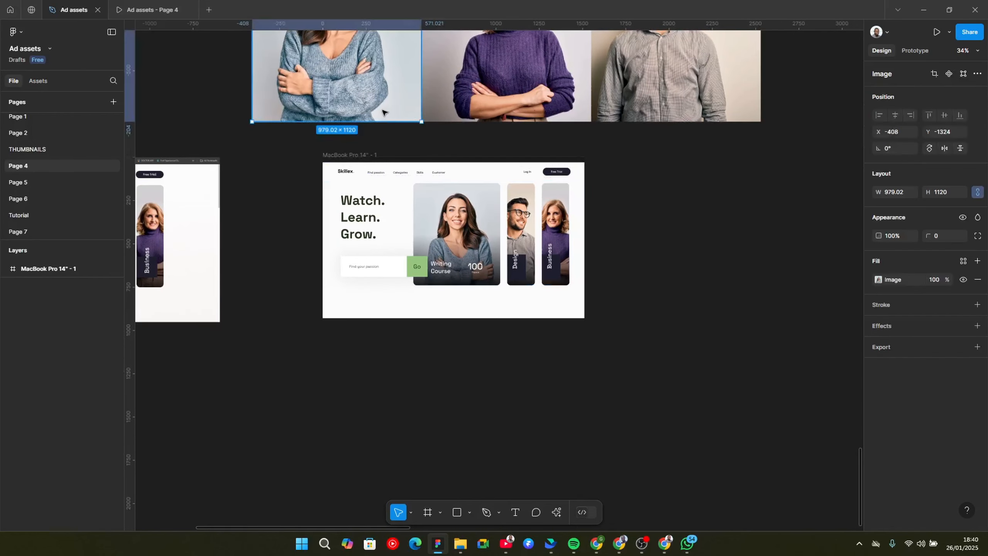
{"action": "left_click_drag", "start_coordinate": [401, 104], "coordinate": [807, 477]}
{"action": "left_click_drag", "start_coordinate": [569, 467], "coordinate": [483, 440]}
{"action": "scroll", "coordinate": [482, 440], "scroll_direction": "up", "scroll_amount": 5}
{"action": "scroll", "coordinate": [482, 440], "scroll_direction": "down", "scroll_amount": 6}
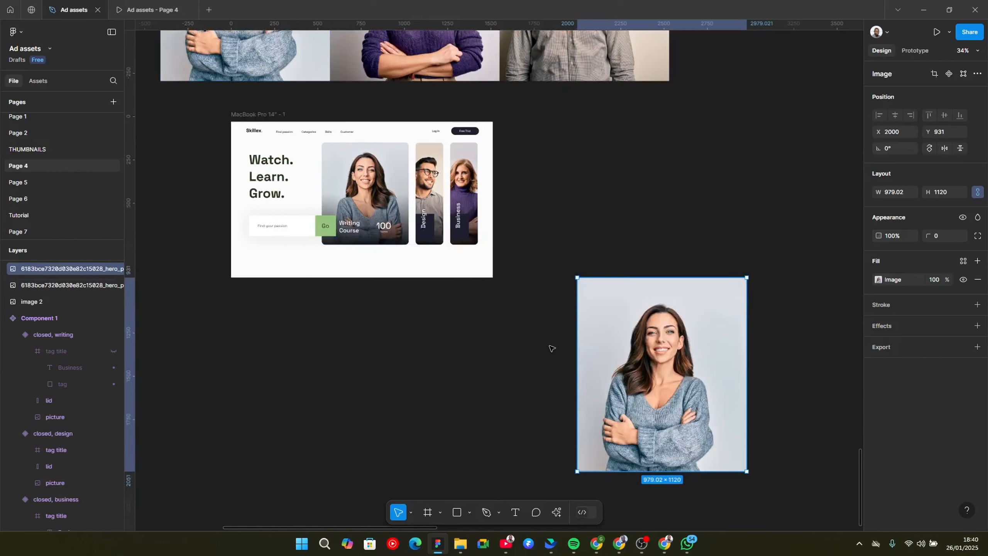
Move the duplicated portrait closer to the hero frame, to about X 1697, Y 331.
{"action": "scroll", "coordinate": [551, 347], "scroll_direction": "down", "scroll_amount": 1}
{"action": "scroll", "coordinate": [419, 272], "scroll_direction": "up", "scroll_amount": 3}
{"action": "left_click_drag", "start_coordinate": [743, 389], "coordinate": [666, 241]}
{"action": "scroll", "coordinate": [712, 309], "scroll_direction": "right", "scroll_amount": 3}
{"action": "scroll", "coordinate": [749, 400], "scroll_direction": "left", "scroll_amount": 6}
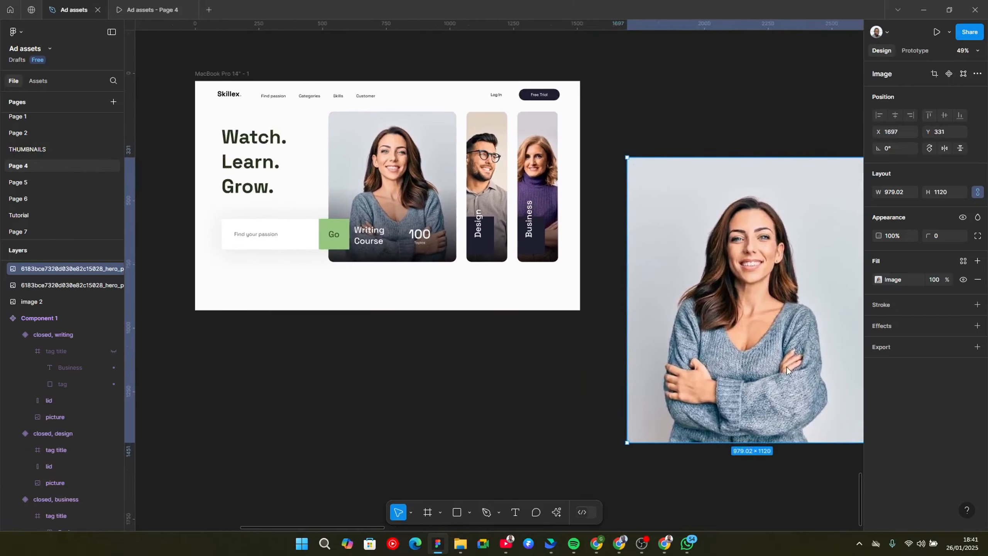
Compare the open Writing Course card and the two closed cards with the full-size duplicated portrait.
{"action": "scroll", "coordinate": [234, 193], "scroll_direction": "up", "scroll_amount": 4}
{"action": "scroll", "coordinate": [222, 225], "scroll_direction": "up", "scroll_amount": 2}
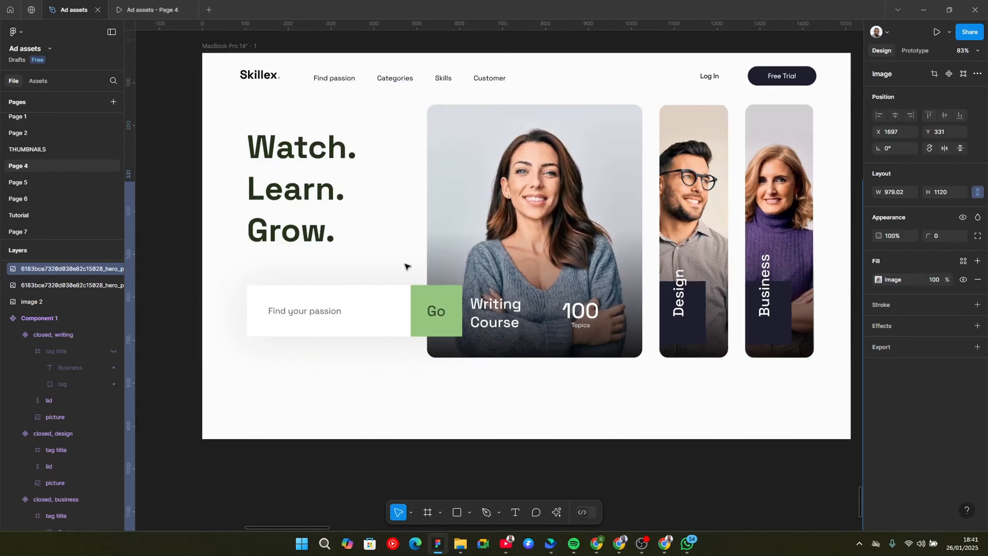
{"action": "scroll", "coordinate": [394, 334], "scroll_direction": "right", "scroll_amount": 3}
{"action": "scroll", "coordinate": [395, 333], "scroll_direction": "down", "scroll_amount": 1}
{"action": "scroll", "coordinate": [468, 233], "scroll_direction": "down", "scroll_amount": 1}
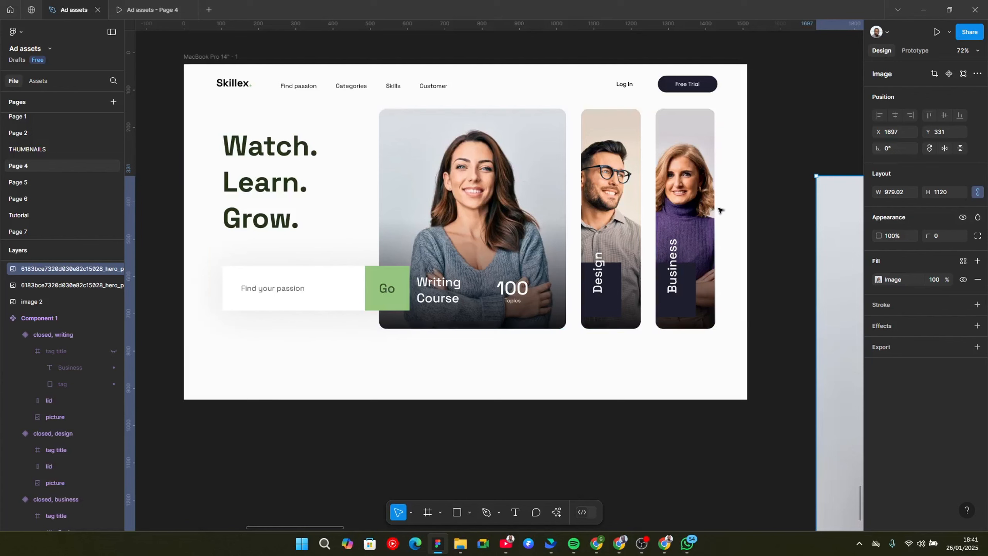
{"action": "left_click_drag", "start_coordinate": [766, 216], "coordinate": [540, 224]}
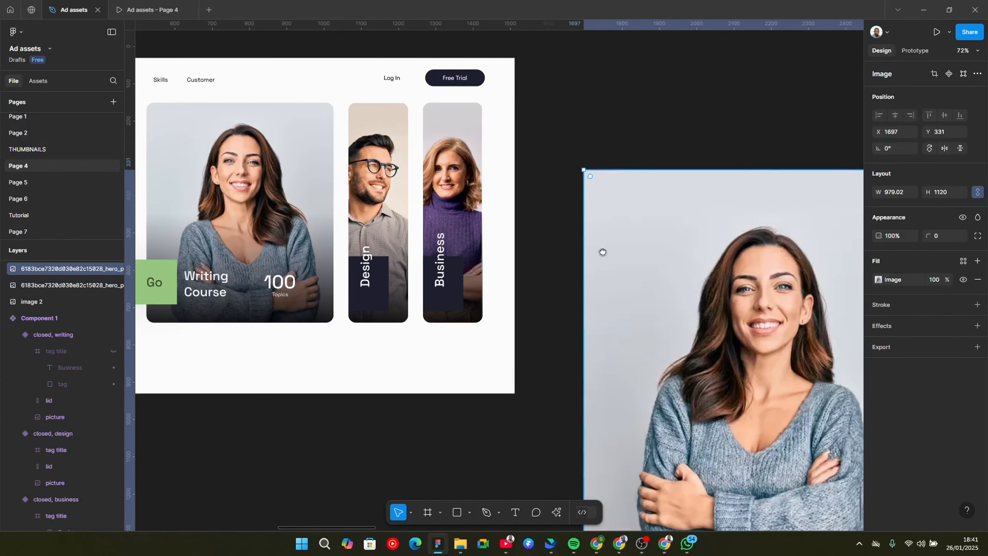
{"action": "left_click_drag", "start_coordinate": [602, 252], "coordinate": [525, 242]}
{"action": "scroll", "coordinate": [492, 222], "scroll_direction": "down", "scroll_amount": 2}
{"action": "left_click_drag", "start_coordinate": [631, 258], "coordinate": [548, 204]}
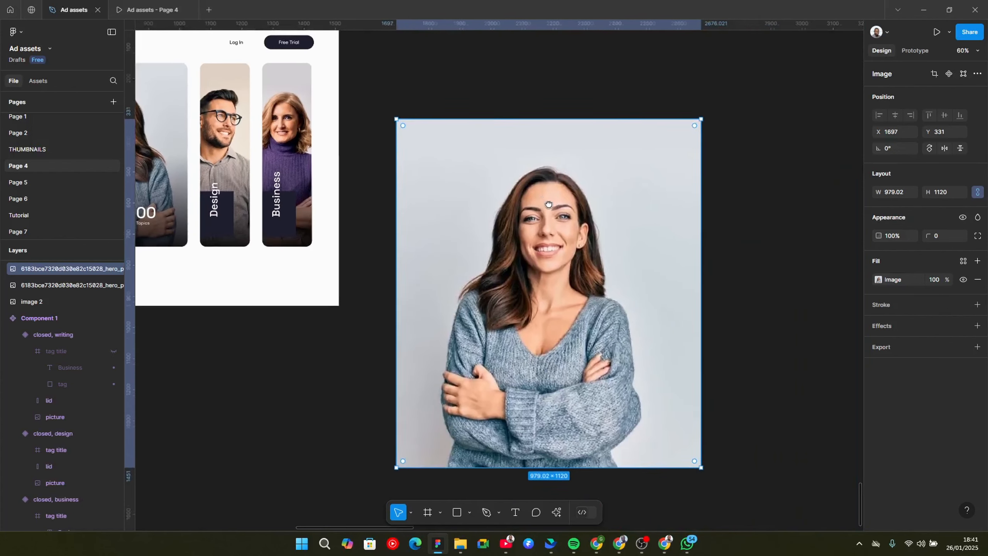
{"action": "left_click_drag", "start_coordinate": [657, 304], "coordinate": [678, 308]}
{"action": "left_click_drag", "start_coordinate": [615, 331], "coordinate": [738, 331]}
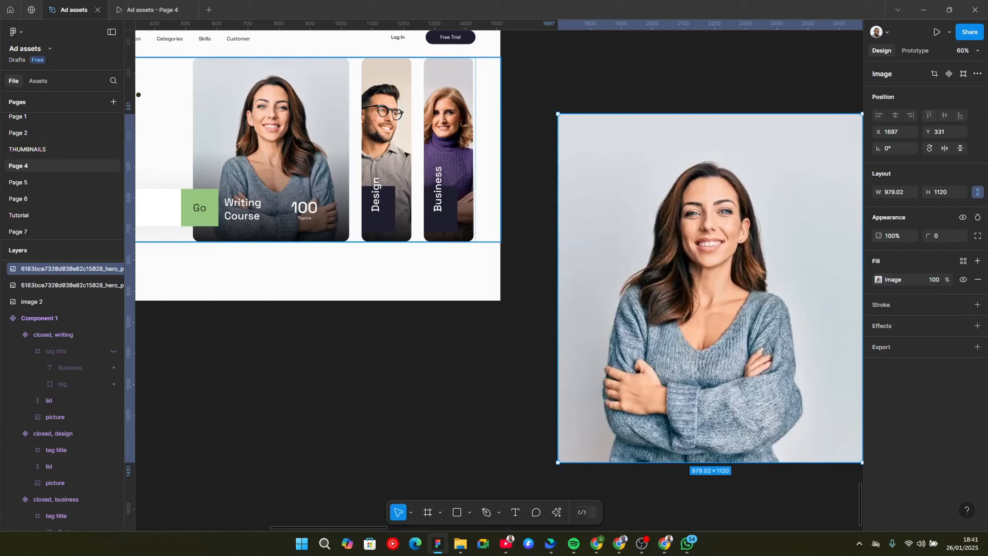
Move the duplicated portrait farther away from the hero frame, to about X 2107, Y 238.
{"action": "scroll", "coordinate": [482, 210], "scroll_direction": "right", "scroll_amount": 5}
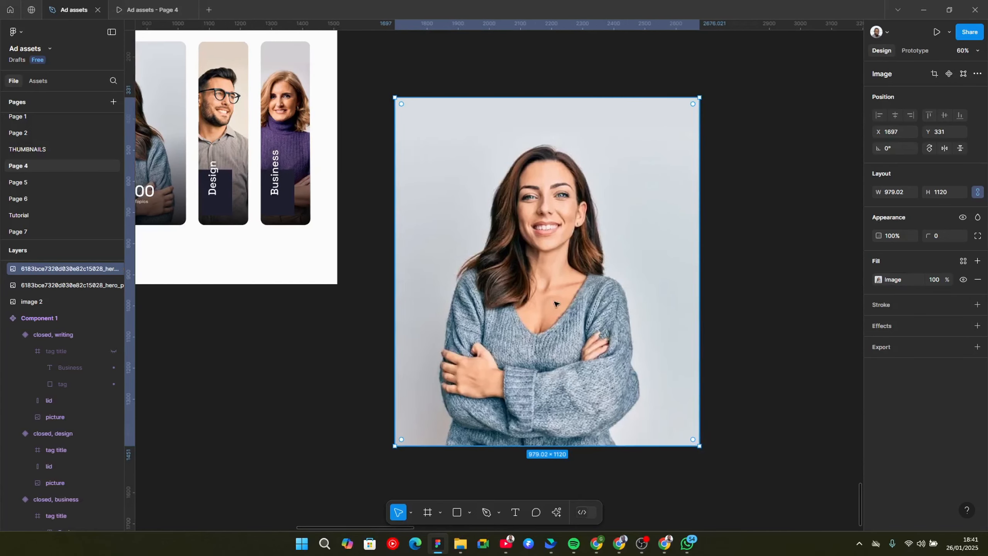
{"action": "scroll", "coordinate": [416, 242], "scroll_direction": "right", "scroll_amount": 4}
{"action": "left_click_drag", "start_coordinate": [535, 220], "coordinate": [663, 191]}
{"action": "scroll", "coordinate": [612, 288], "scroll_direction": "right", "scroll_amount": 4}
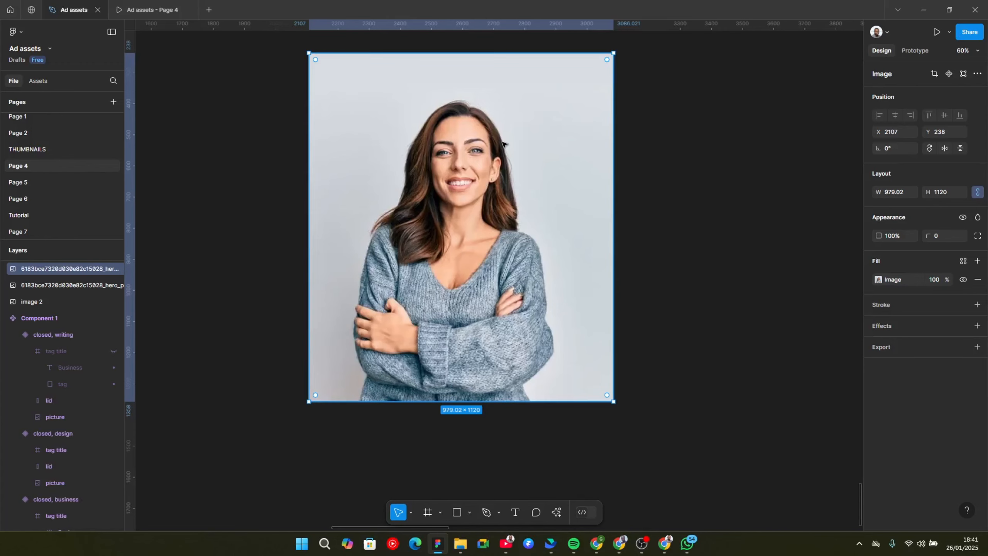
Move the duplicated portrait up to X 2157, Y 14, clear of the hero frame.
{"action": "scroll", "coordinate": [435, 84], "scroll_direction": "down", "scroll_amount": 1}
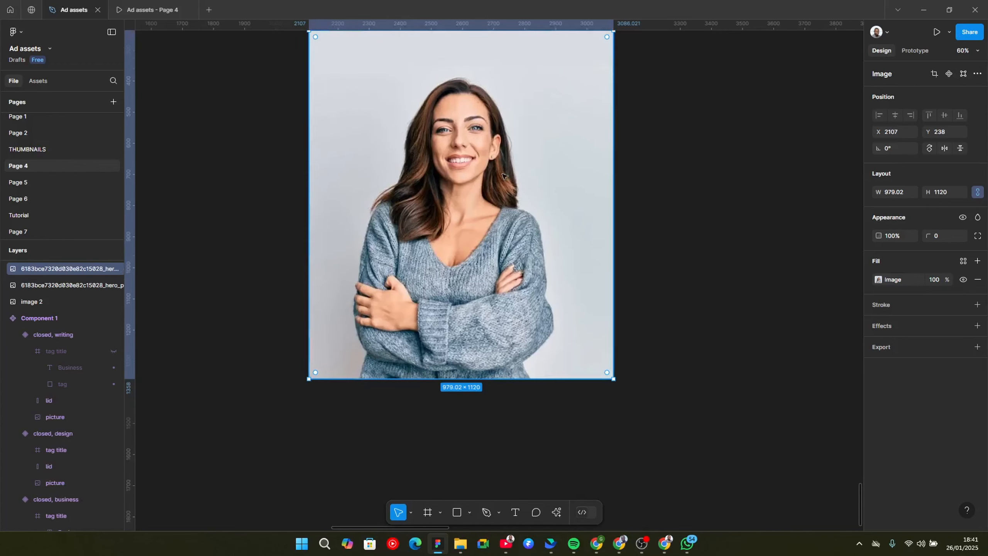
{"action": "scroll", "coordinate": [361, 168], "scroll_direction": "down", "scroll_amount": 2}
{"action": "left_click_drag", "start_coordinate": [577, 212], "coordinate": [551, 256]}
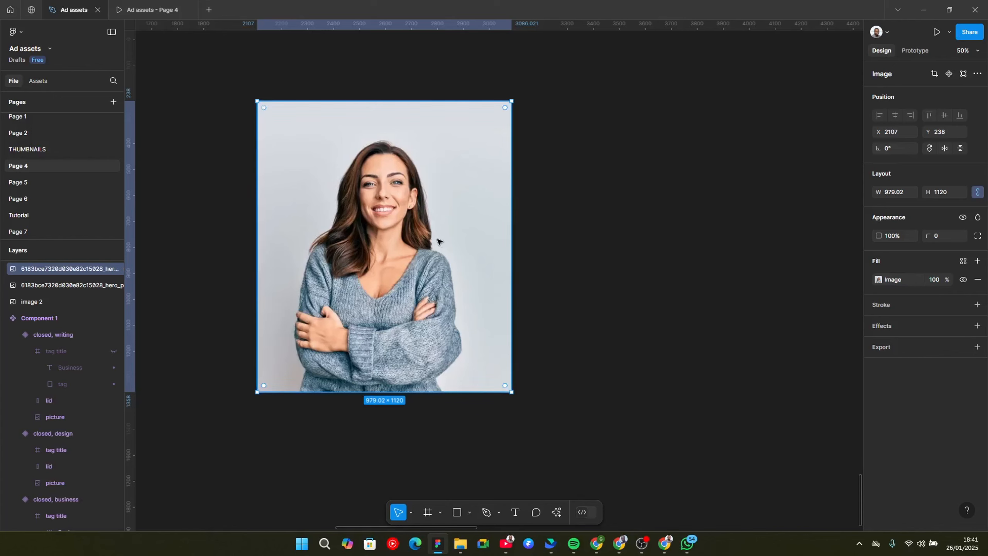
{"action": "left_click_drag", "start_coordinate": [439, 243], "coordinate": [453, 182]}
{"action": "scroll", "coordinate": [514, 194], "scroll_direction": "down", "scroll_amount": 2}
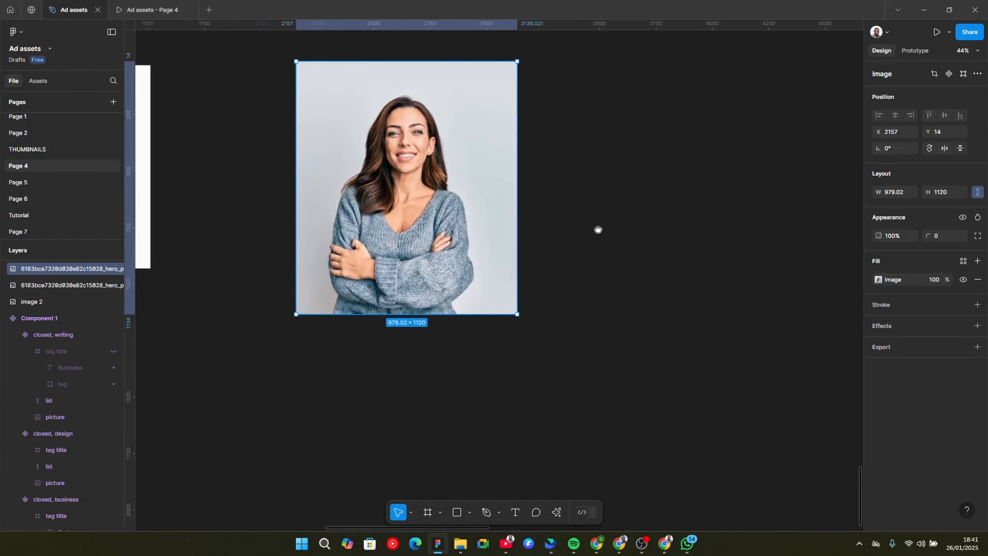
Draw a new frame of about 766 × 925 on the empty canvas below the duplicated portrait.
{"action": "scroll", "coordinate": [598, 227], "scroll_direction": "left", "scroll_amount": 3}
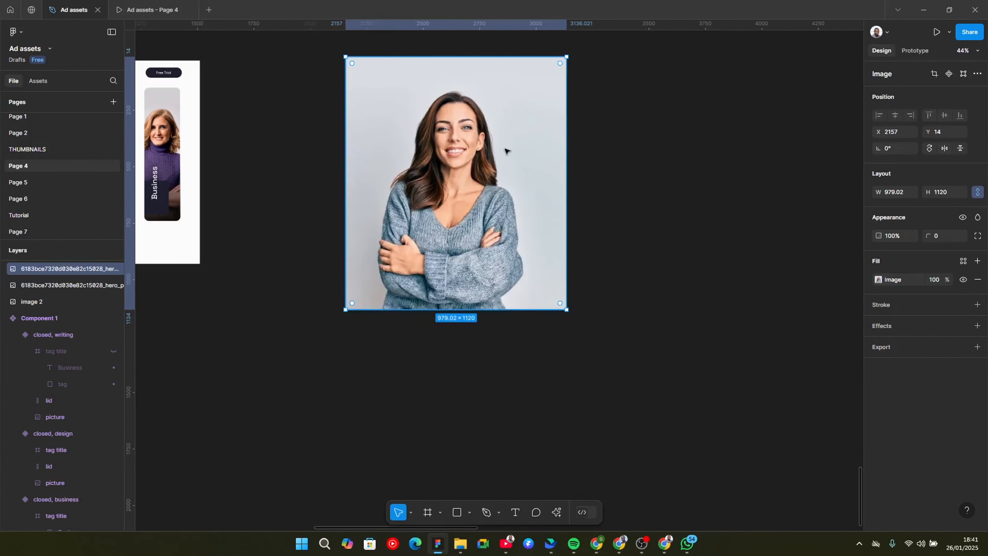
{"action": "scroll", "coordinate": [505, 152], "scroll_direction": "down", "scroll_amount": 1}
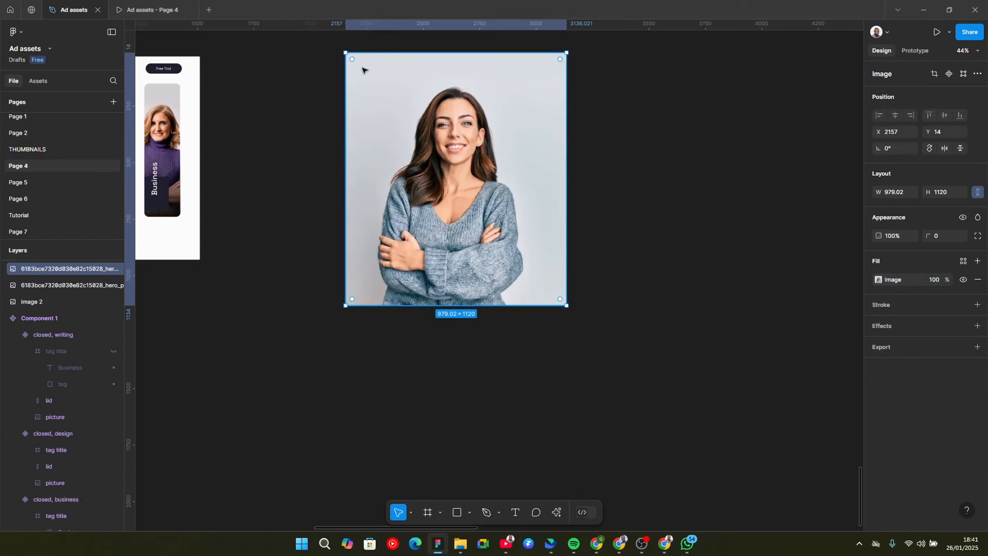
{"action": "scroll", "coordinate": [424, 136], "scroll_direction": "left", "scroll_amount": 5}
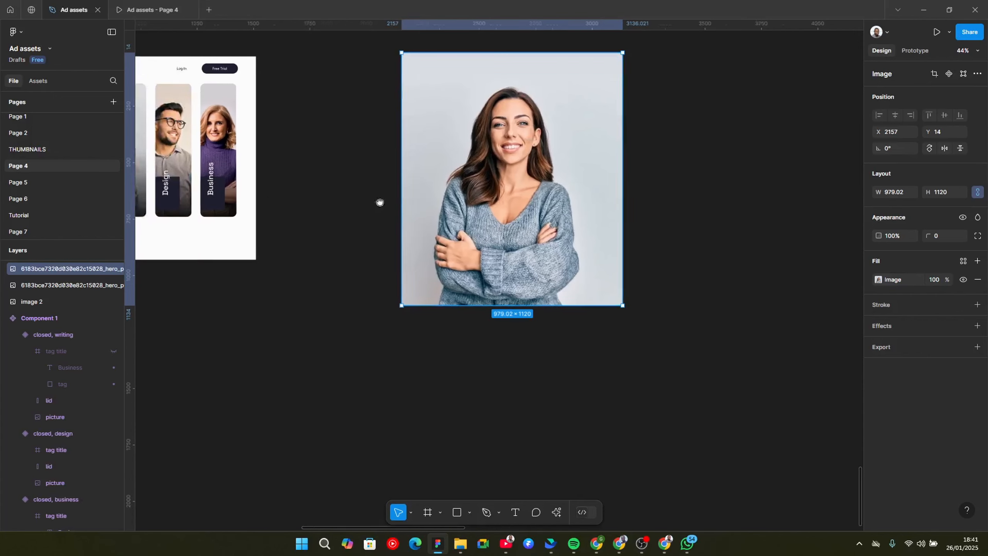
{"action": "scroll", "coordinate": [614, 234], "scroll_direction": "right", "scroll_amount": 2}
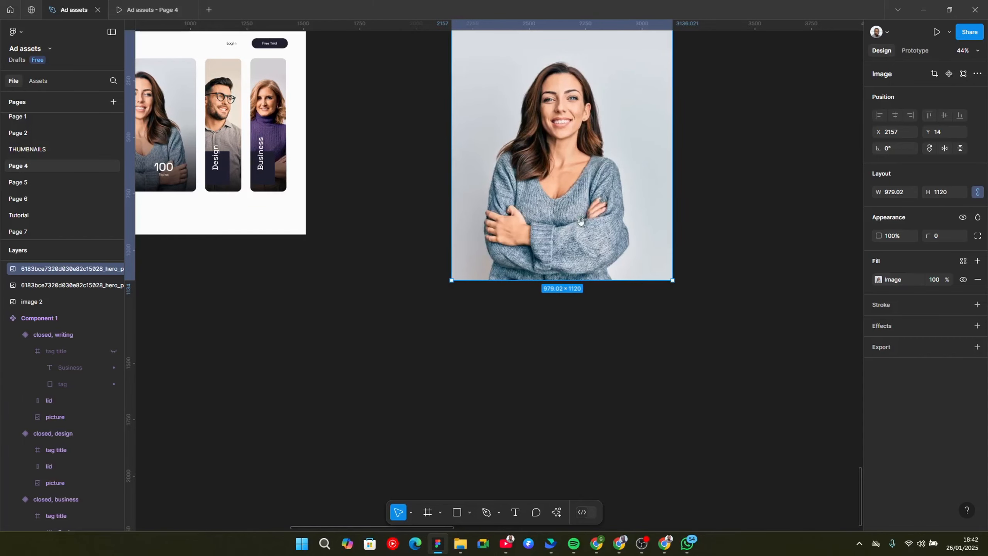
{"action": "left_click", "coordinate": [523, 325]}
{"action": "scroll", "coordinate": [545, 327], "scroll_direction": "right", "scroll_amount": 2}
{"action": "scroll", "coordinate": [547, 323], "scroll_direction": "right", "scroll_amount": 1}
{"action": "scroll", "coordinate": [547, 323], "scroll_direction": "up", "scroll_amount": 1}
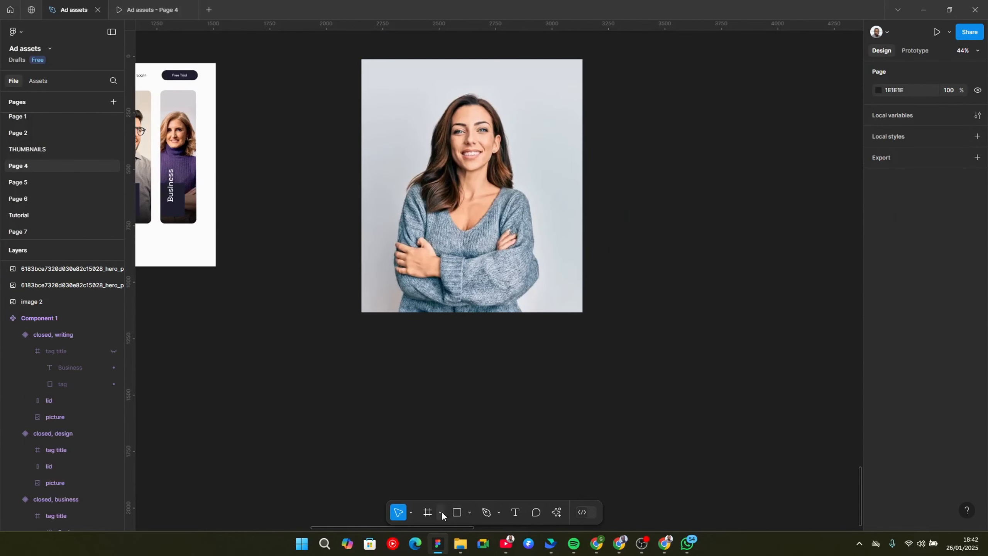
{"action": "left_click", "coordinate": [425, 514]}
{"action": "left_click_drag", "start_coordinate": [382, 365], "coordinate": [556, 440]}
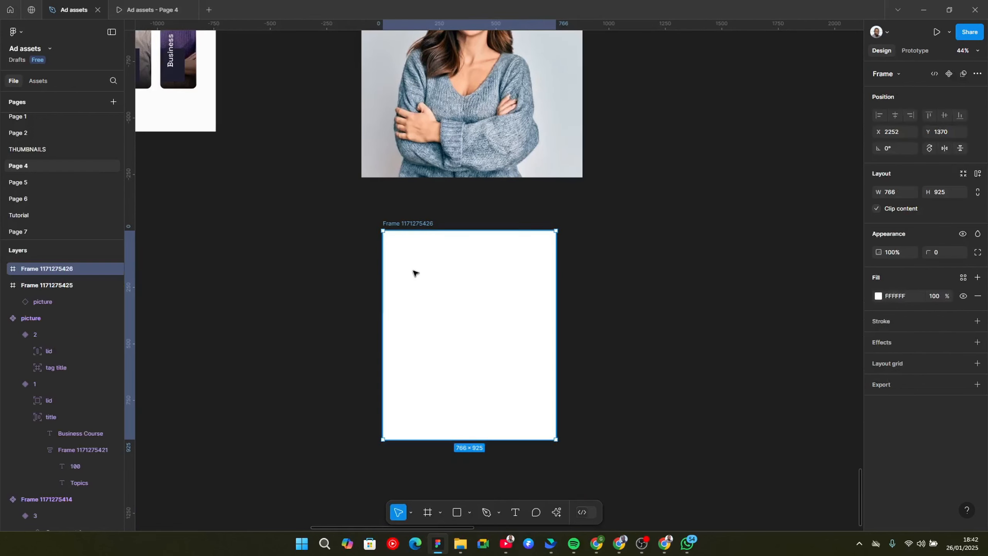
Resize the new frame to 502 × 590, taking the dimensions from the hero's Writing Course card.
{"action": "left_click", "coordinate": [283, 286]}
{"action": "scroll", "coordinate": [556, 400], "scroll_direction": "left", "scroll_amount": 10}
{"action": "scroll", "coordinate": [556, 400], "scroll_direction": "up", "scroll_amount": 5}
{"action": "scroll", "coordinate": [369, 145], "scroll_direction": "up", "scroll_amount": 2}
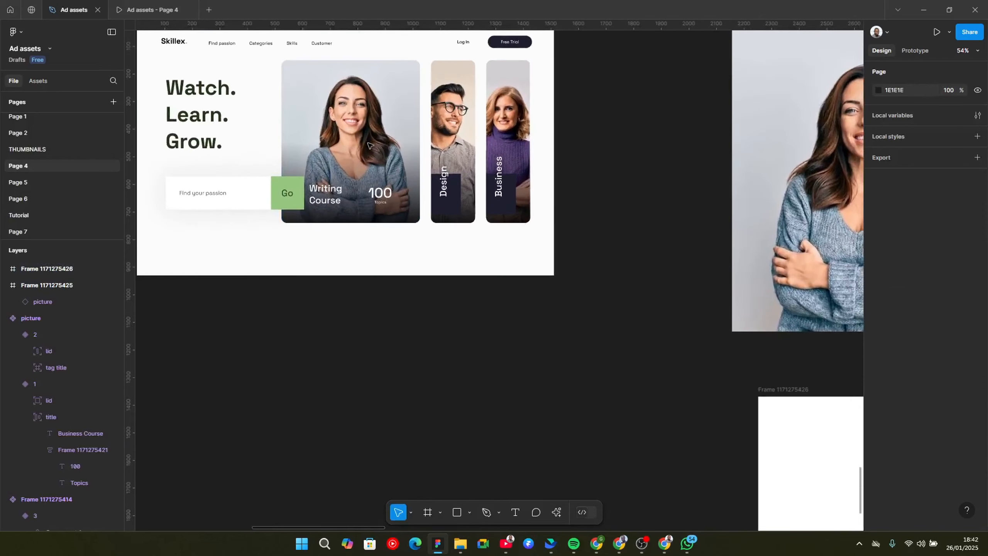
{"action": "left_click", "coordinate": [369, 145], "text": "ctrl"}
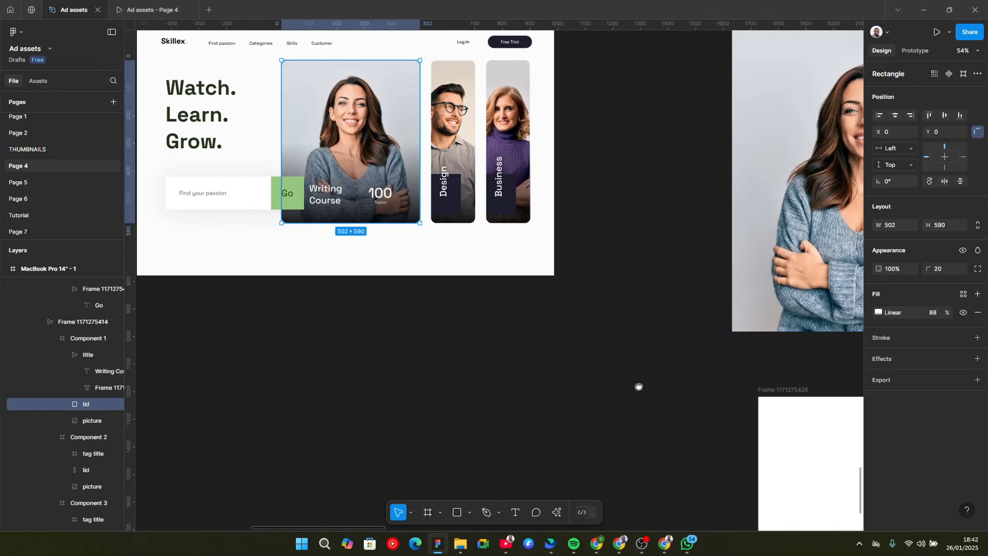
{"action": "scroll", "coordinate": [637, 388], "scroll_direction": "right", "scroll_amount": 7}
{"action": "scroll", "coordinate": [637, 388], "scroll_direction": "down", "scroll_amount": 2}
{"action": "left_click", "coordinate": [521, 336]}
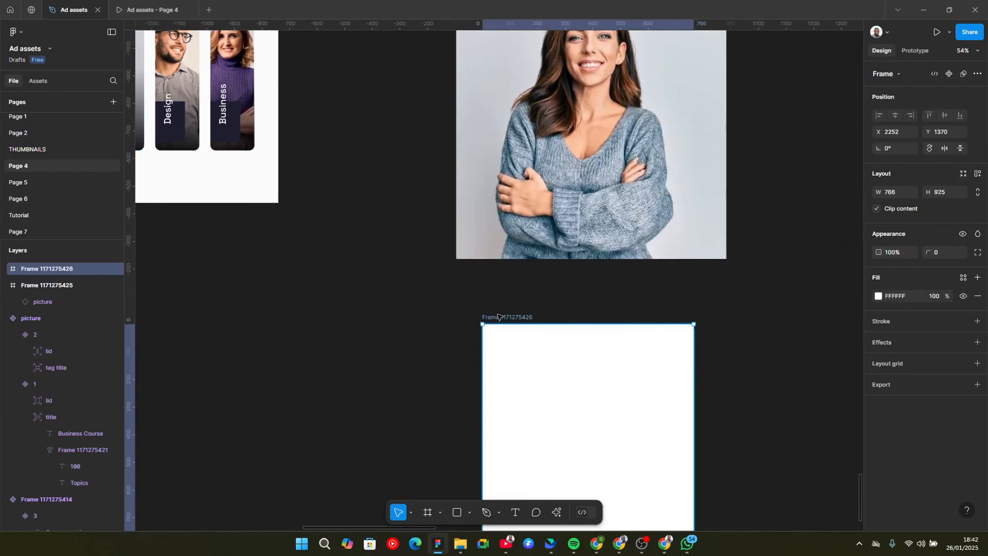
{"action": "left_click", "coordinate": [894, 192]}
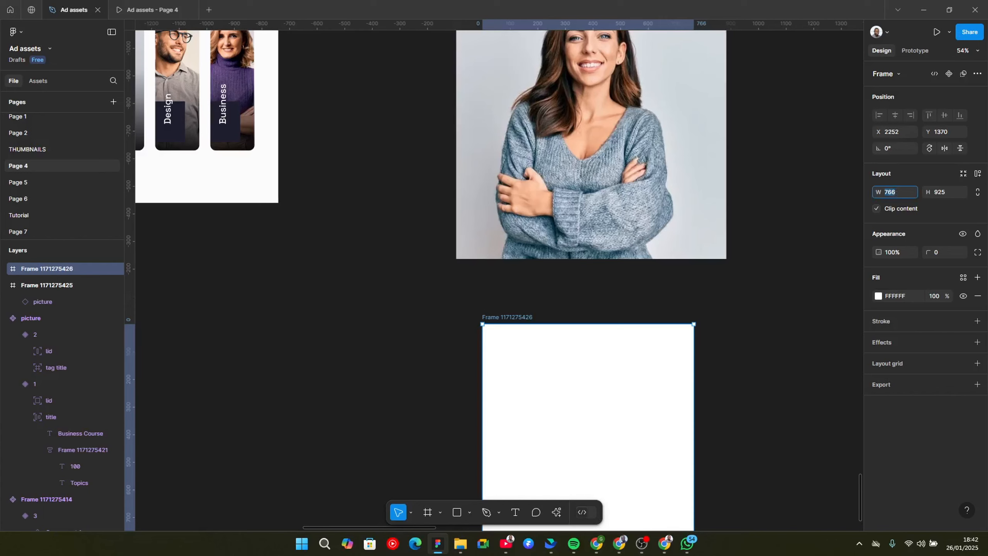
{"action": "type", "text": "502"}
{"action": "key", "text": "Tab"}
{"action": "type", "text": "5"}
{"action": "key", "text": "Return"}
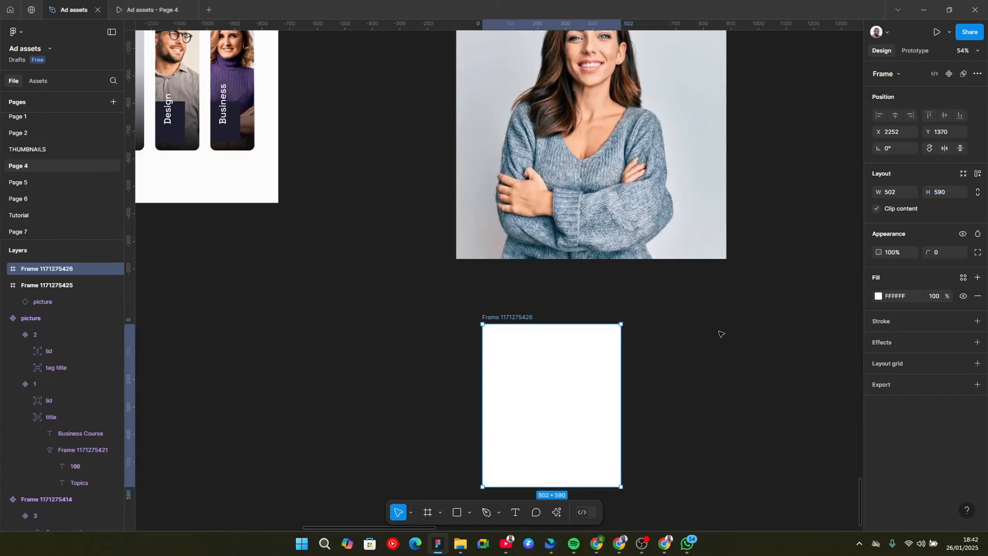
Set the new frame's corner radius to 20 and compare its corners with those of the Writing Course card.
{"action": "scroll", "coordinate": [586, 397], "scroll_direction": "down", "scroll_amount": 2}
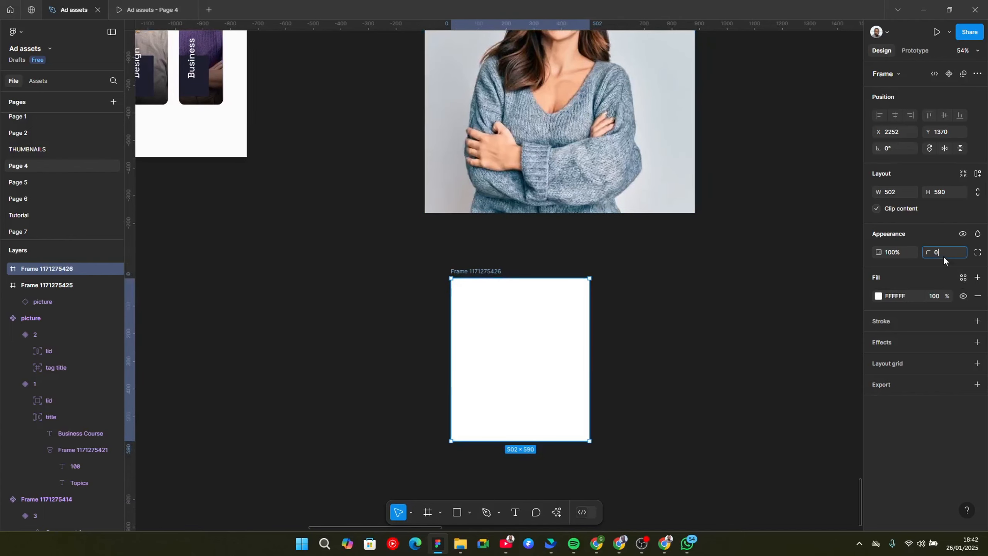
{"action": "type", "text": "20"}
{"action": "left_click", "coordinate": [619, 318]}
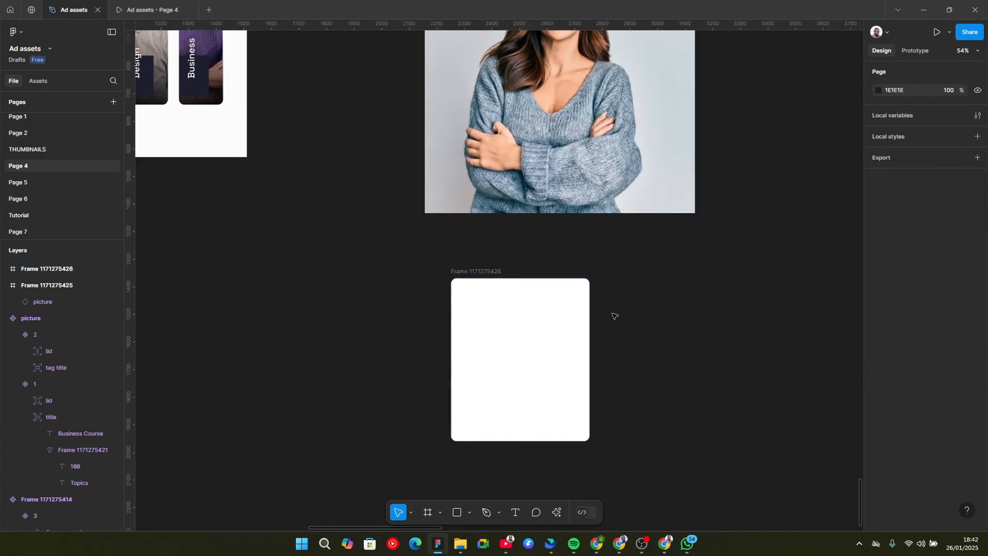
{"action": "scroll", "coordinate": [613, 316], "scroll_direction": "down", "scroll_amount": 1}
{"action": "scroll", "coordinate": [569, 218], "scroll_direction": "up", "scroll_amount": 5}
{"action": "scroll", "coordinate": [328, 110], "scroll_direction": "up", "scroll_amount": 4}
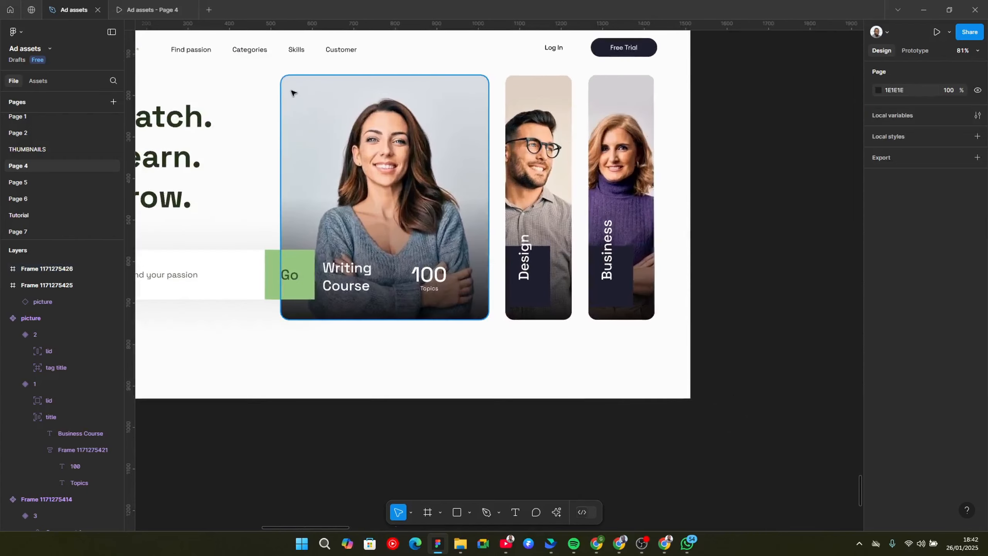
{"action": "scroll", "coordinate": [297, 198], "scroll_direction": "down", "scroll_amount": 2}
{"action": "scroll", "coordinate": [443, 319], "scroll_direction": "right", "scroll_amount": 5}
{"action": "scroll", "coordinate": [371, 267], "scroll_direction": "down", "scroll_amount": 4}
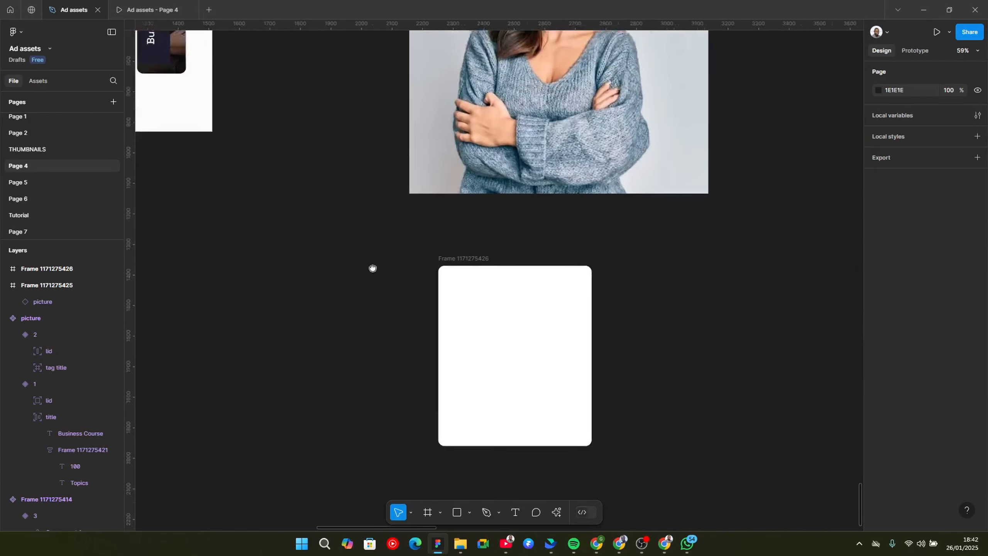
Rename the new 502 × 590 frame as "picture".
{"action": "left_click_drag", "start_coordinate": [454, 328], "coordinate": [369, 347]}
{"action": "left_click", "coordinate": [379, 263]}
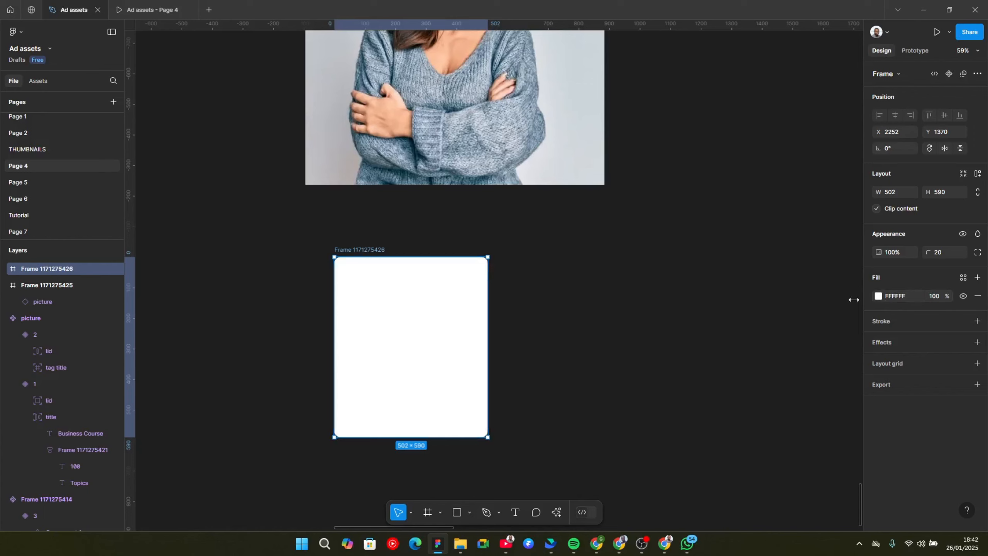
{"action": "double_click", "coordinate": [364, 249]}
{"action": "type", "text": "picture"}
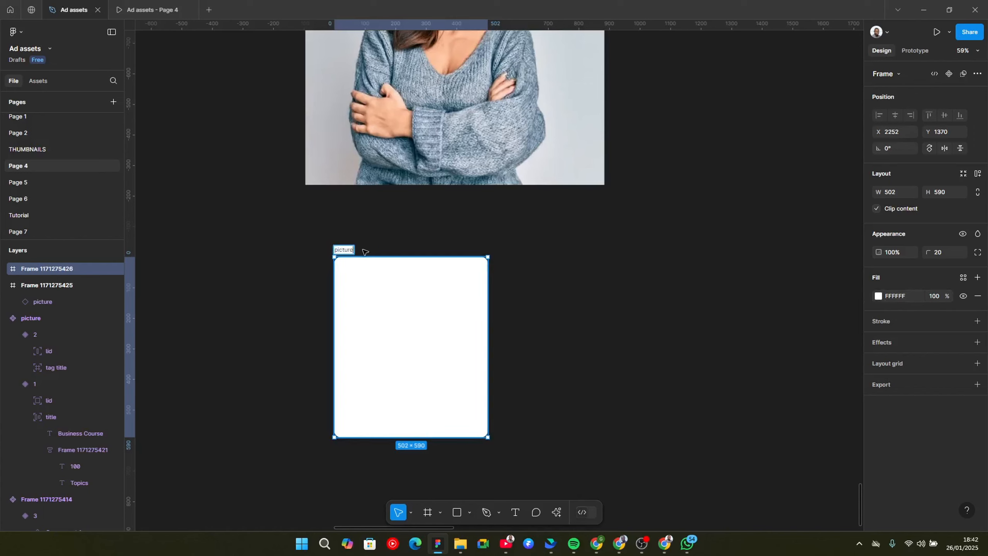
{"action": "key", "text": "Return"}
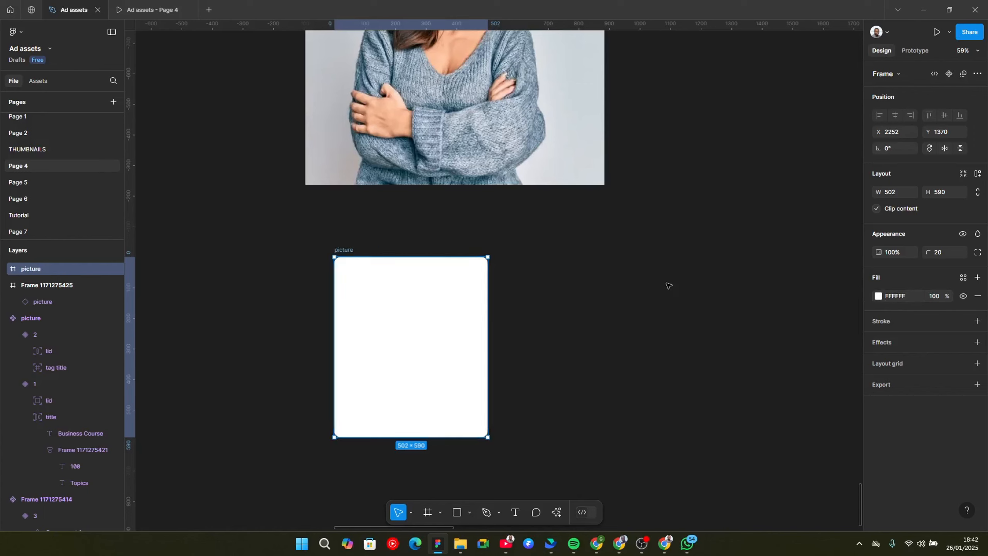
{"action": "left_click_drag", "start_coordinate": [694, 344], "coordinate": [770, 407]}
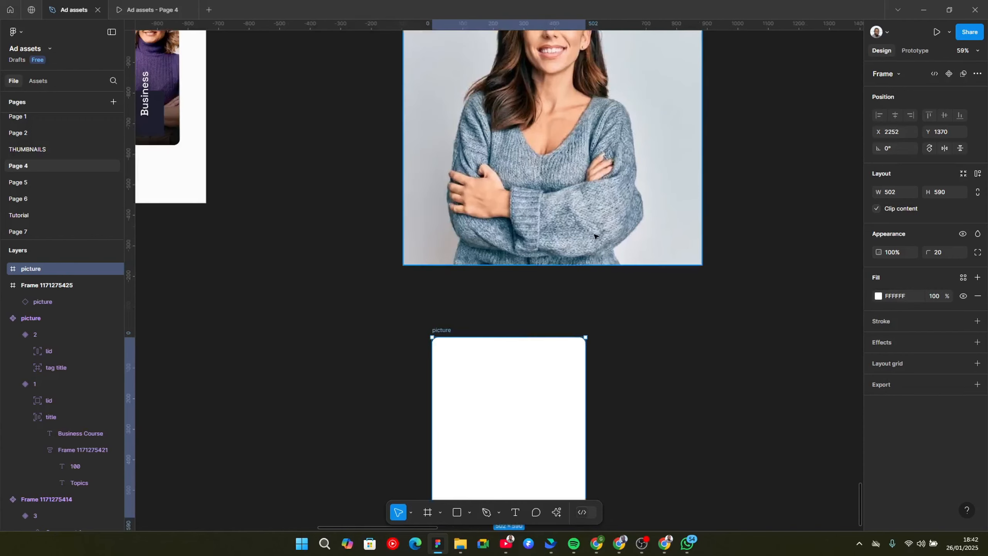
{"action": "left_click", "coordinate": [589, 220]}
{"action": "scroll", "coordinate": [589, 222], "scroll_direction": "up", "scroll_amount": 3}
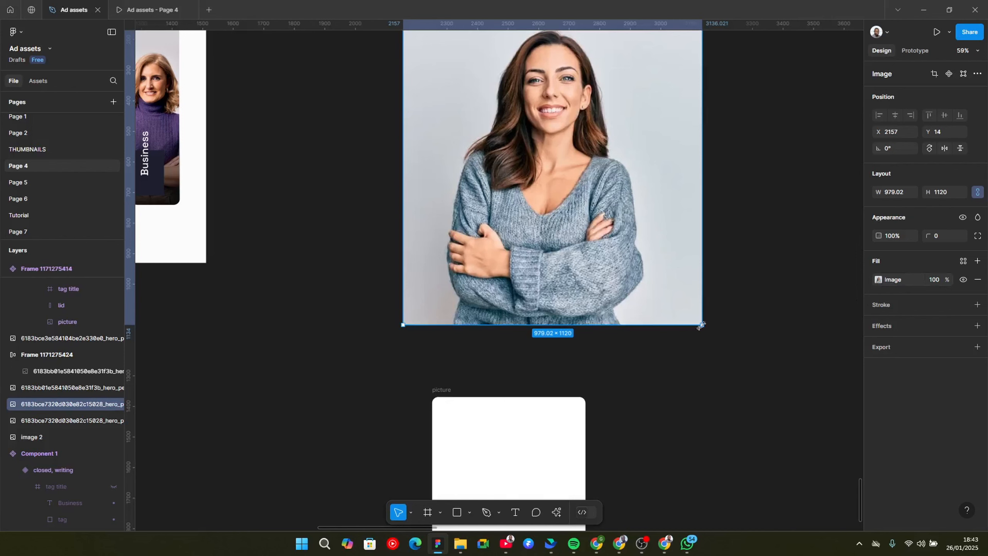
{"action": "scroll", "coordinate": [700, 326], "scroll_direction": "down", "scroll_amount": 2}
{"action": "left_click", "coordinate": [442, 345]}
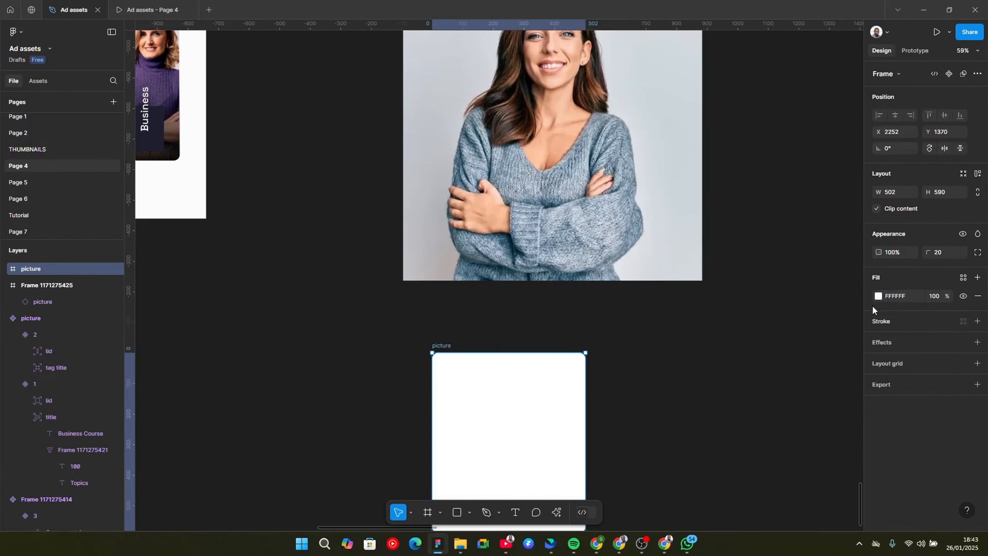
{"action": "left_click", "coordinate": [878, 295]}
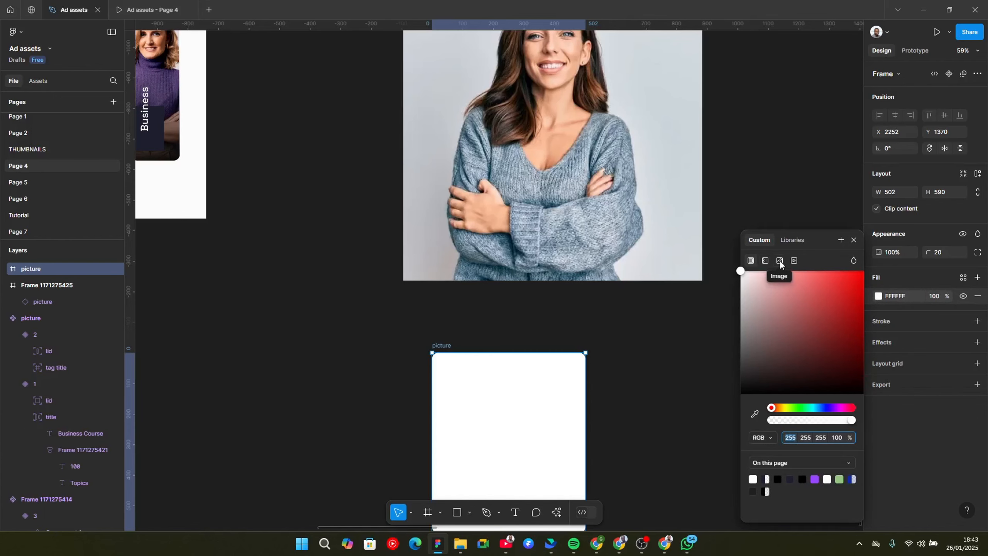
{"action": "left_click", "coordinate": [661, 314]}
Copy the duplicated portrait's image fill onto the picture frame and remove the frame's white FFFFFF fill.
{"action": "scroll", "coordinate": [591, 389], "scroll_direction": "right", "scroll_amount": 3}
{"action": "left_click", "coordinate": [572, 268]}
{"action": "scroll", "coordinate": [563, 335], "scroll_direction": "down", "scroll_amount": 1}
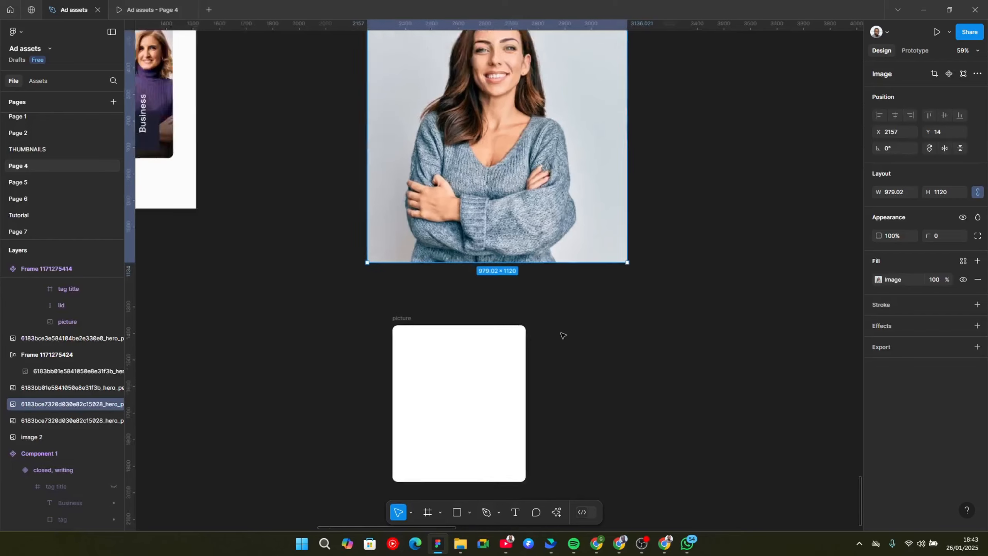
{"action": "scroll", "coordinate": [563, 336], "scroll_direction": "down", "scroll_amount": 2}
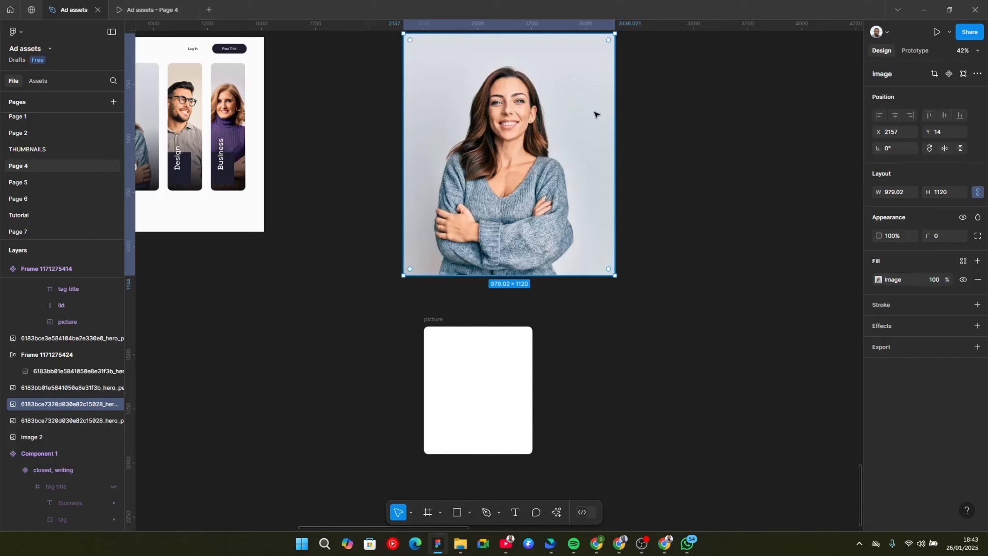
{"action": "left_click", "coordinate": [868, 281]}
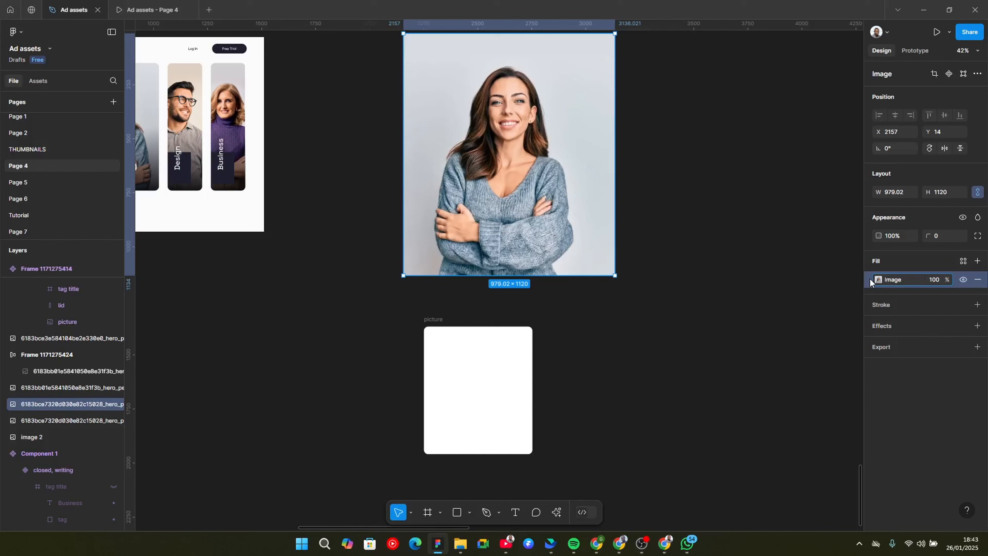
{"action": "left_click", "coordinate": [563, 352]}
{"action": "left_click", "coordinate": [432, 324]}
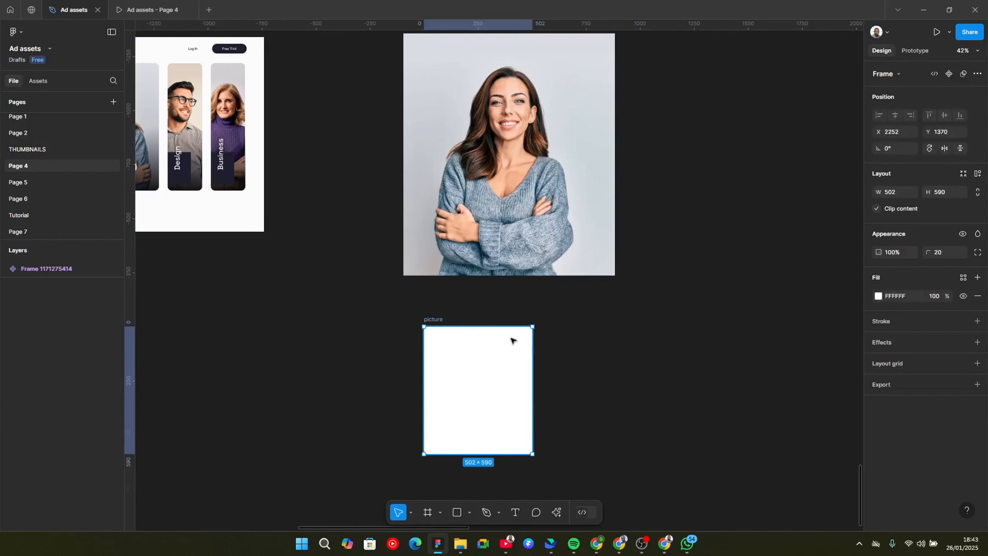
{"action": "key", "text": "ctrl+v"}
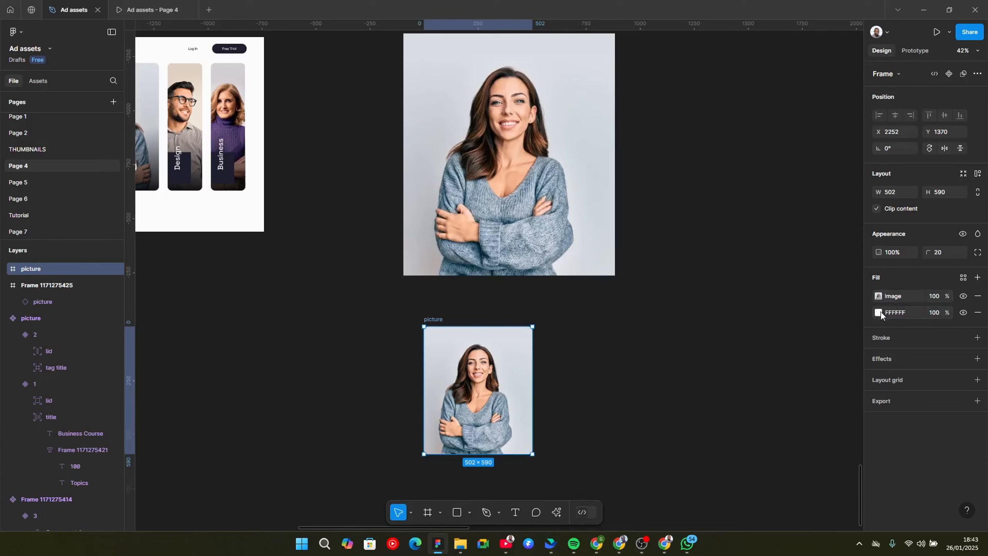
{"action": "left_click", "coordinate": [977, 313]}
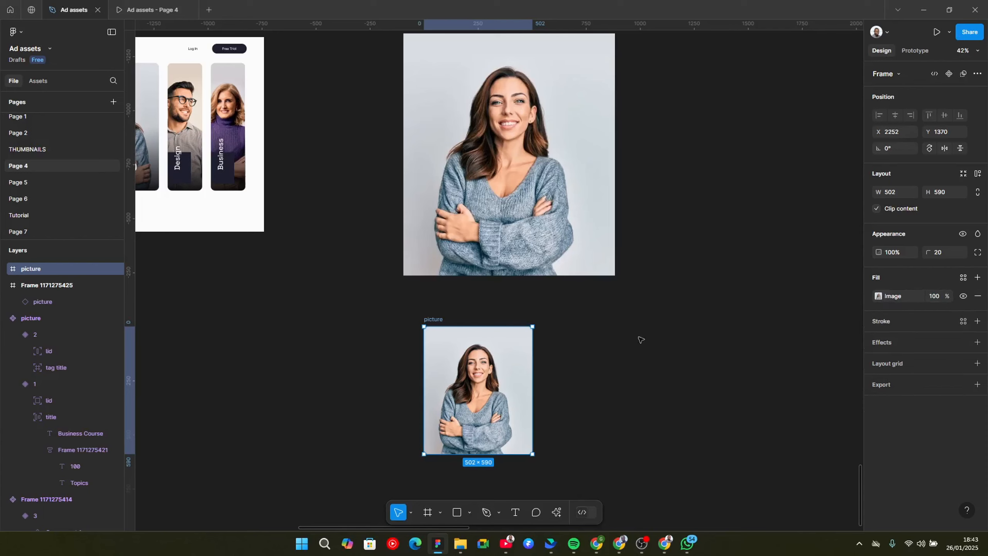
Inspect the image-filled picture frame up close, and compare it with the hero's open and closed course cards.
{"action": "scroll", "coordinate": [542, 395], "scroll_direction": "down", "scroll_amount": 2}
{"action": "scroll", "coordinate": [486, 385], "scroll_direction": "up", "scroll_amount": 1, "text": "ctrl"}
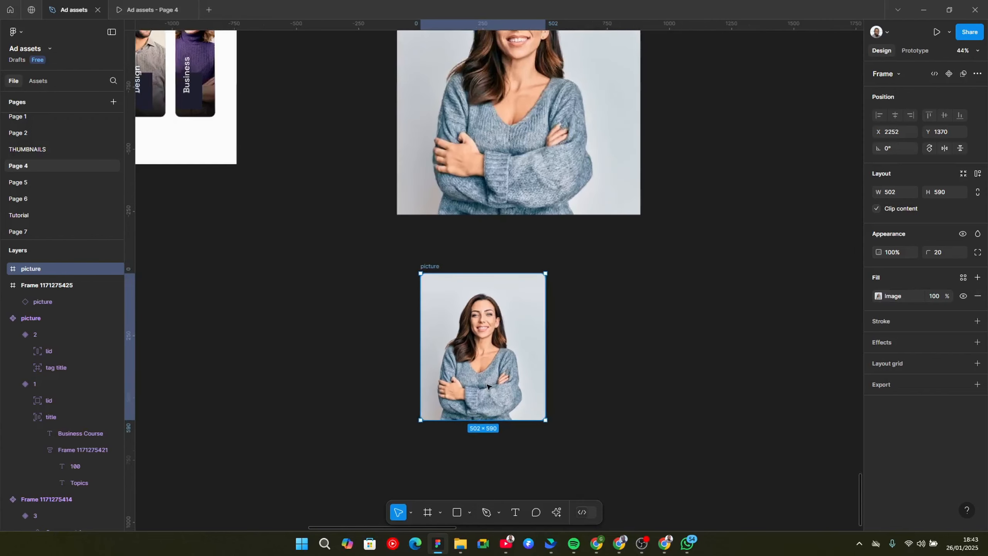
{"action": "scroll", "coordinate": [487, 385], "scroll_direction": "up", "scroll_amount": 3, "text": "ctrl"}
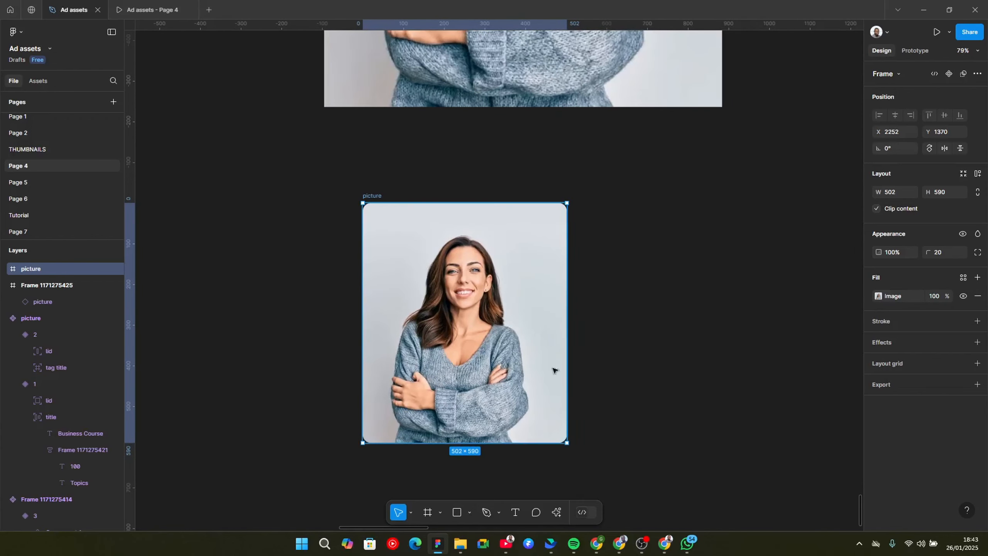
{"action": "scroll", "coordinate": [575, 358], "scroll_direction": "down", "scroll_amount": 2}
{"action": "scroll", "coordinate": [569, 309], "scroll_direction": "up", "scroll_amount": 2, "text": "ctrl"}
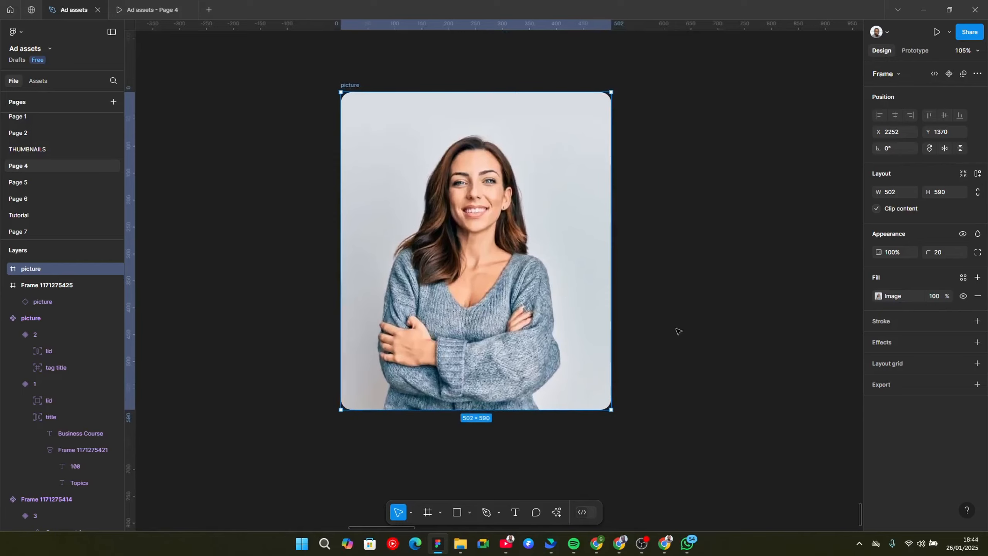
{"action": "scroll", "coordinate": [678, 331], "scroll_direction": "down", "scroll_amount": 4, "text": "ctrl"}
{"action": "scroll", "coordinate": [380, 338], "scroll_direction": "up", "scroll_amount": 3, "text": "ctrl"}
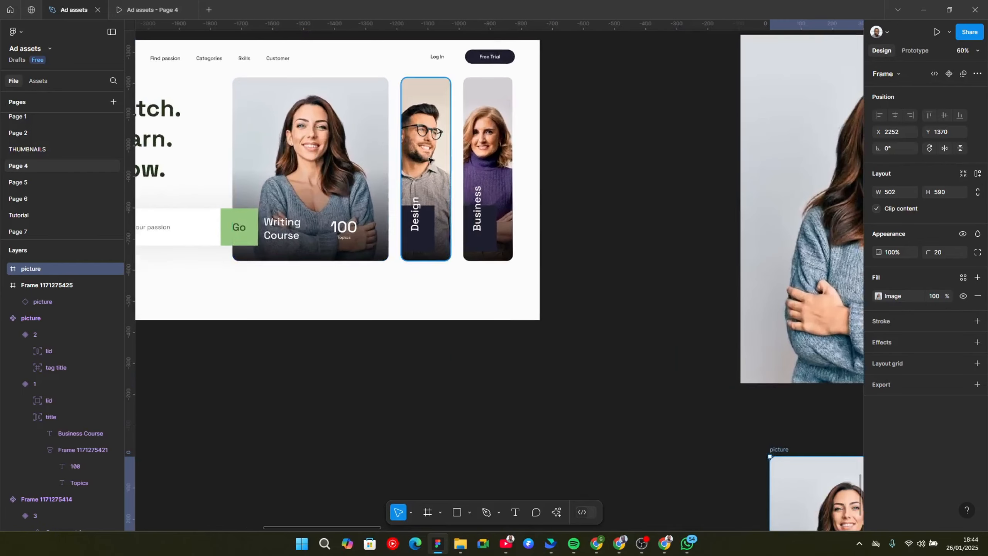
Duplicate the picture frame beside the original and set the copy's width to 160 to match the closed Design card.
{"action": "scroll", "coordinate": [430, 160], "scroll_direction": "up", "scroll_amount": 1, "text": "ctrl"}
{"action": "left_click", "coordinate": [446, 91]}
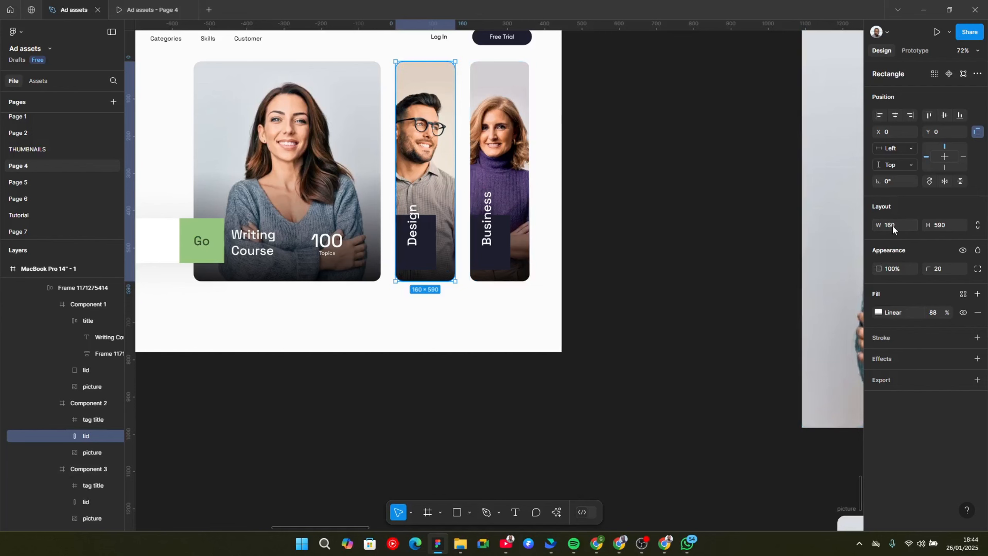
{"action": "scroll", "coordinate": [398, 236], "scroll_direction": "down", "scroll_amount": 4, "text": "ctrl"}
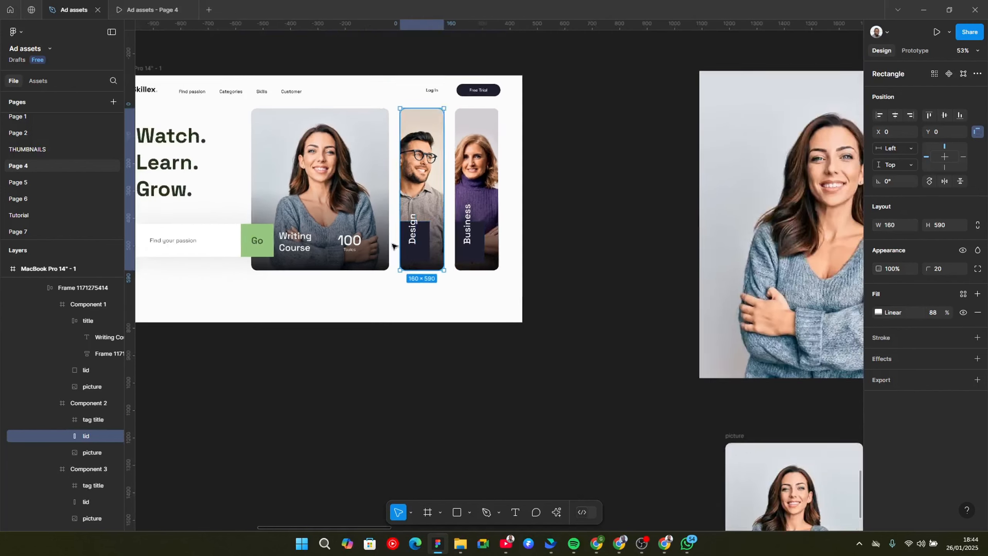
{"action": "left_click", "coordinate": [511, 396]}
{"action": "scroll", "coordinate": [428, 366], "scroll_direction": "right", "scroll_amount": 5}
{"action": "scroll", "coordinate": [428, 366], "scroll_direction": "down", "scroll_amount": 2}
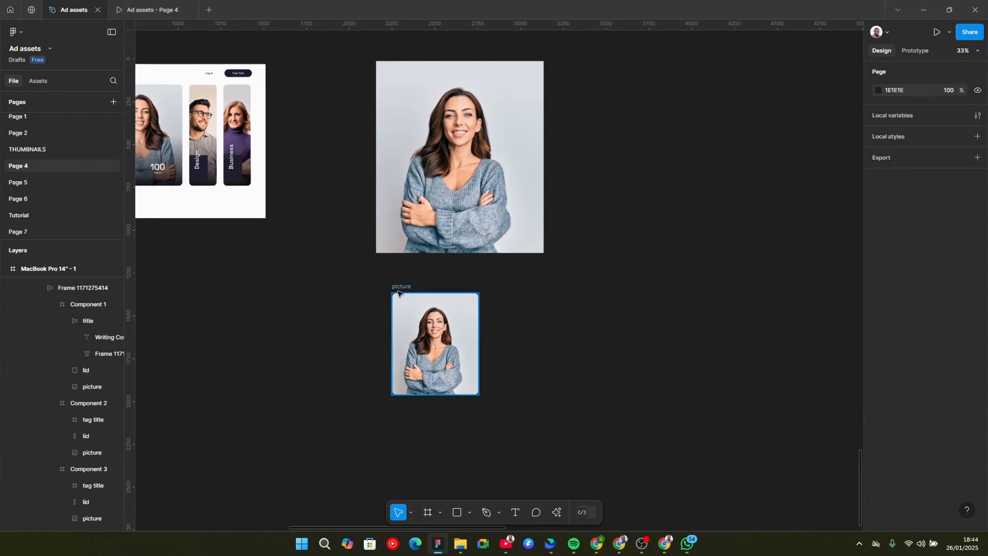
{"action": "left_click", "coordinate": [399, 287]}
{"action": "left_click_drag", "start_coordinate": [399, 287], "coordinate": [507, 287]}
{"action": "left_click", "coordinate": [897, 191]}
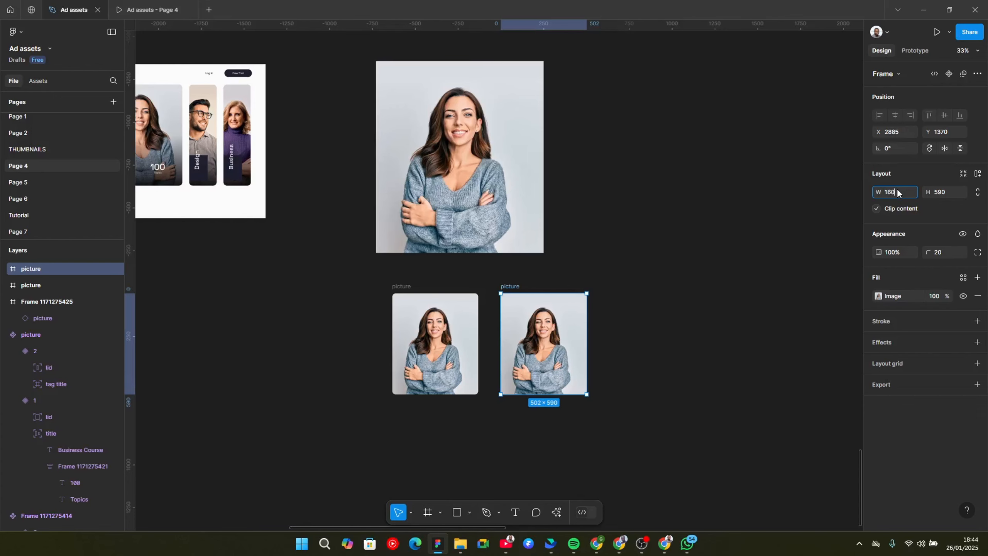
{"action": "key", "text": "Return"}
Compare how the portrait is framed in the wide and narrow picture frames.
{"action": "scroll", "coordinate": [424, 395], "scroll_direction": "up", "scroll_amount": 5, "text": "ctrl"}
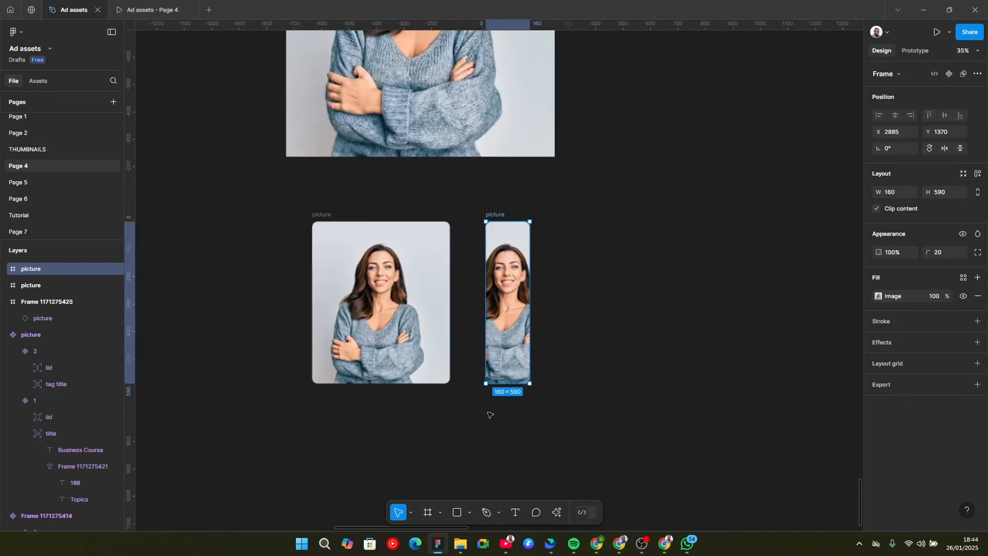
{"action": "scroll", "coordinate": [424, 395], "scroll_direction": "up", "scroll_amount": 4, "text": "ctrl"}
{"action": "left_click_drag", "start_coordinate": [326, 285], "coordinate": [528, 333]}
{"action": "scroll", "coordinate": [706, 331], "scroll_direction": "right", "scroll_amount": 1}
{"action": "scroll", "coordinate": [692, 334], "scroll_direction": "down", "scroll_amount": 2, "text": "ctrl"}
{"action": "scroll", "coordinate": [646, 346], "scroll_direction": "right", "scroll_amount": 2}
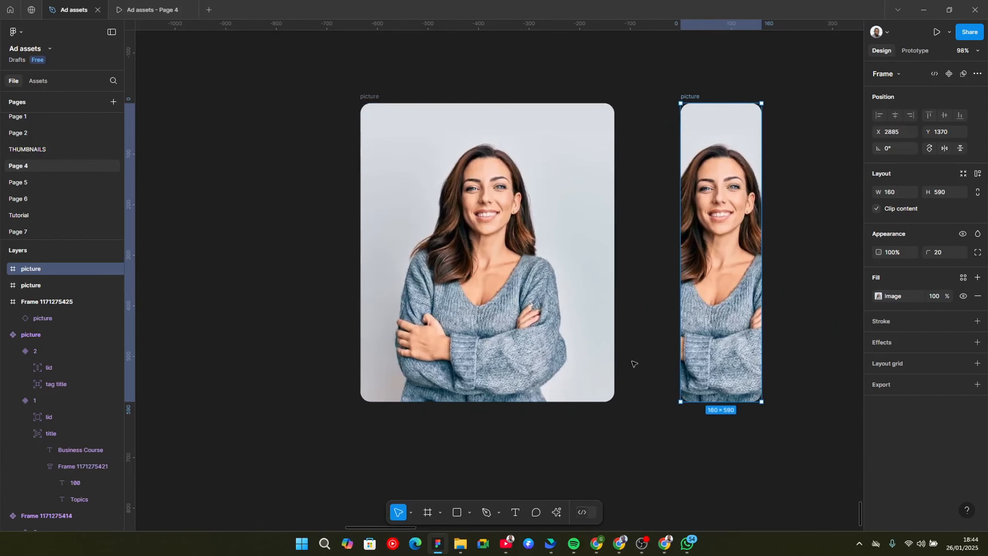
{"action": "scroll", "coordinate": [711, 351], "scroll_direction": "right", "scroll_amount": 2}
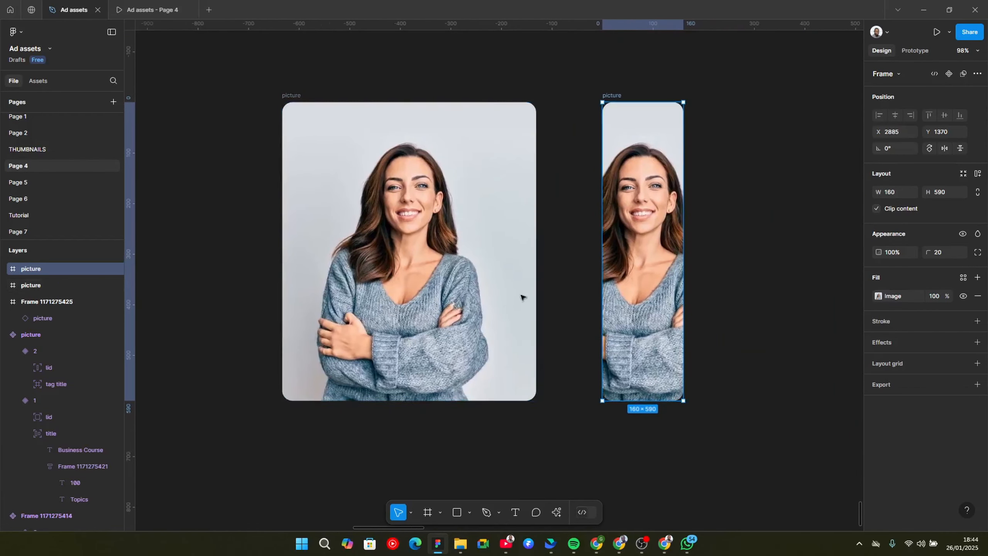
{"action": "left_click", "coordinate": [430, 297]}
{"action": "scroll", "coordinate": [401, 289], "scroll_direction": "up", "scroll_amount": 3, "text": "ctrl"}
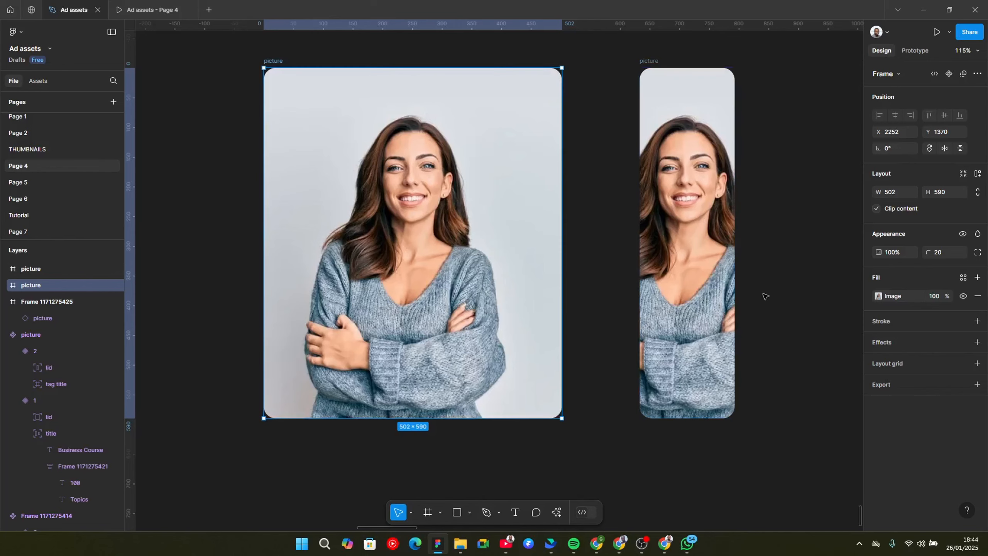
{"action": "scroll", "coordinate": [774, 324], "scroll_direction": "right", "scroll_amount": 2}
{"action": "left_click", "coordinate": [654, 297]}
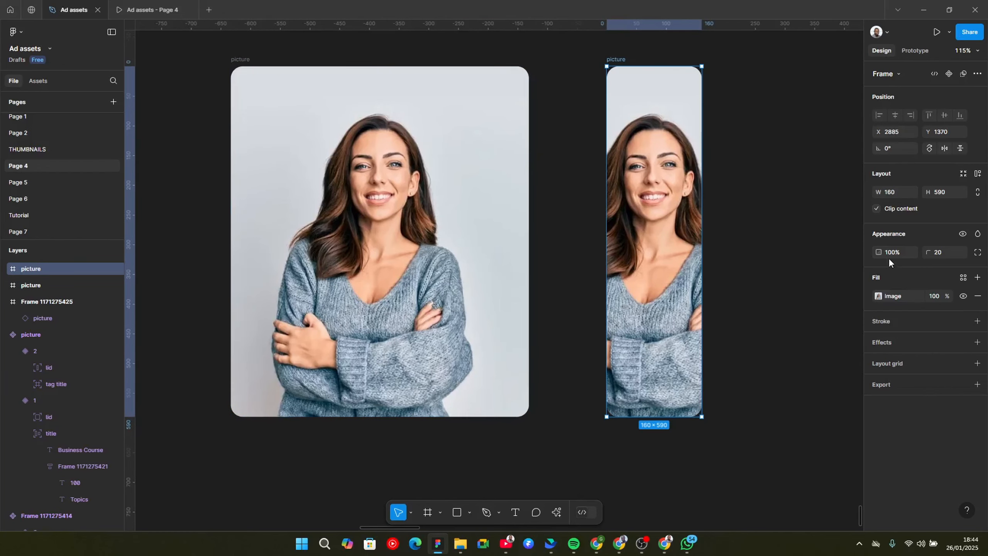
Examine the narrow frame's image fill options and compare both picture frames with the large source portrait.
{"action": "left_click", "coordinate": [879, 296]}
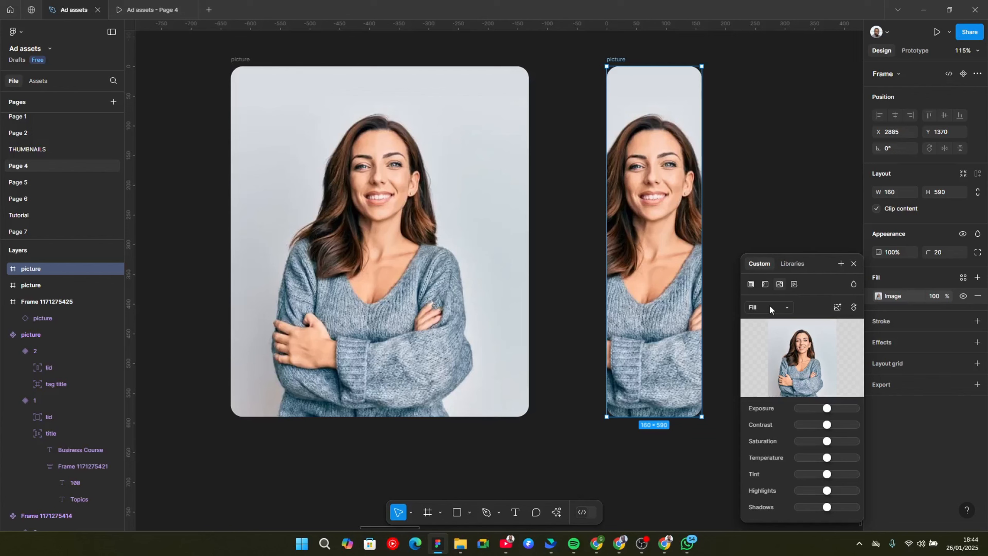
{"action": "key", "text": "ctrl+minus"}
{"action": "key", "text": "ctrl+minus"}
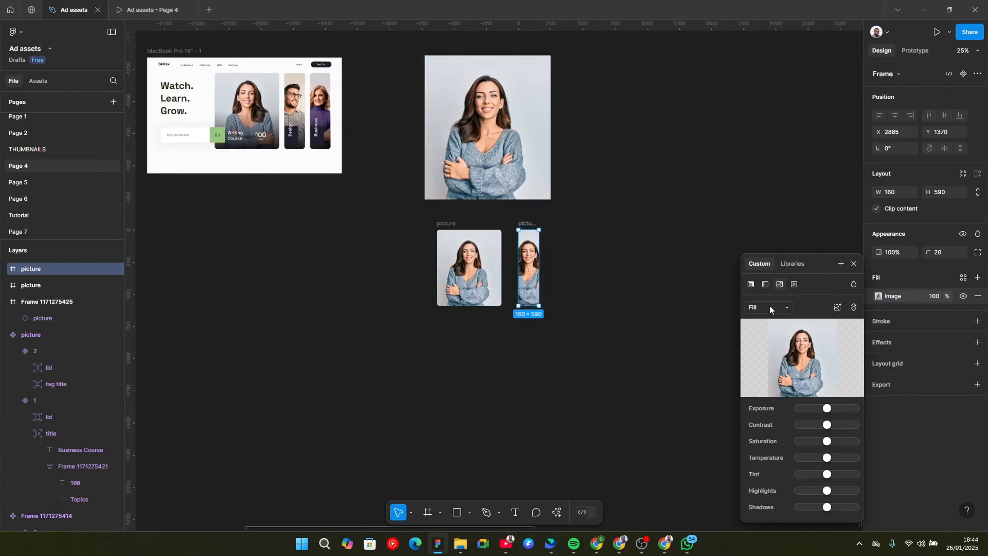
{"action": "scroll", "coordinate": [521, 312], "scroll_direction": "up", "scroll_amount": 3}
{"action": "scroll", "coordinate": [523, 273], "scroll_direction": "up", "scroll_amount": 5}
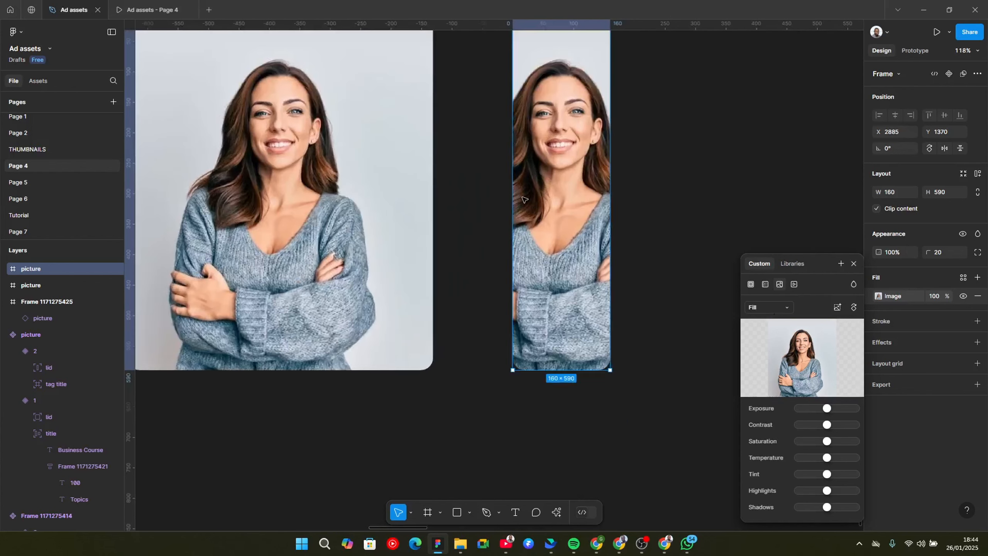
{"action": "scroll", "coordinate": [523, 260], "scroll_direction": "down", "scroll_amount": 3}
{"action": "left_click", "coordinate": [343, 251]}
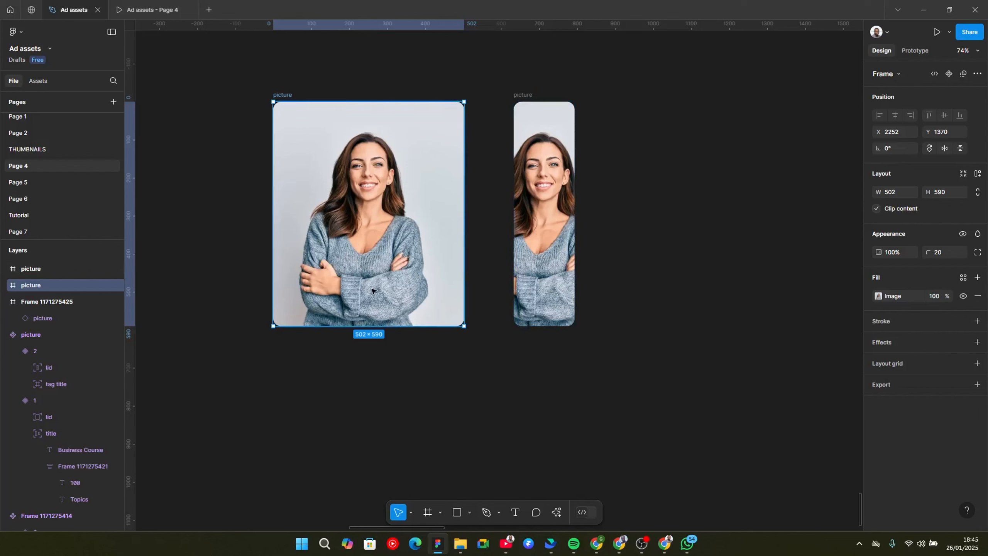
{"action": "scroll", "coordinate": [513, 351], "scroll_direction": "up", "scroll_amount": 1}
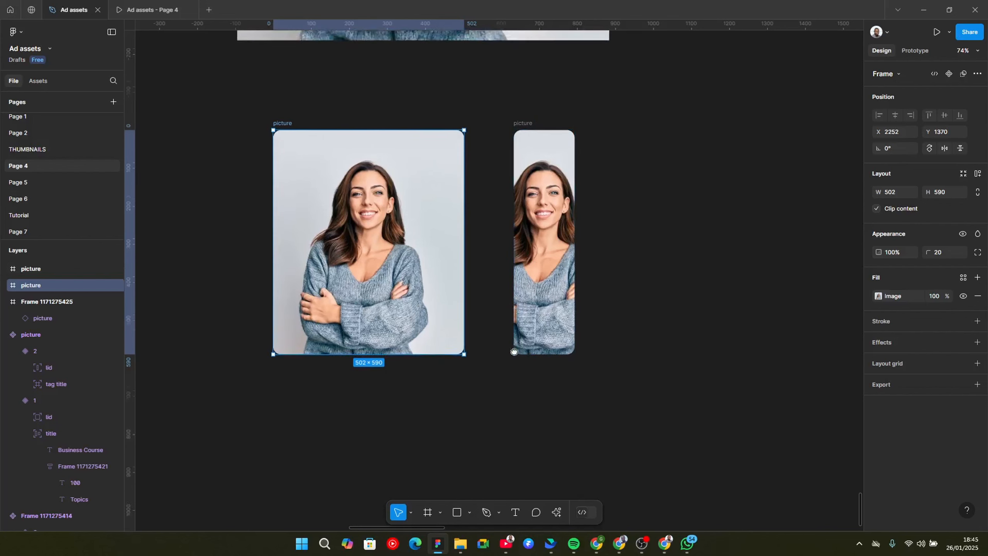
{"action": "scroll", "coordinate": [513, 351], "scroll_direction": "up", "scroll_amount": 10}
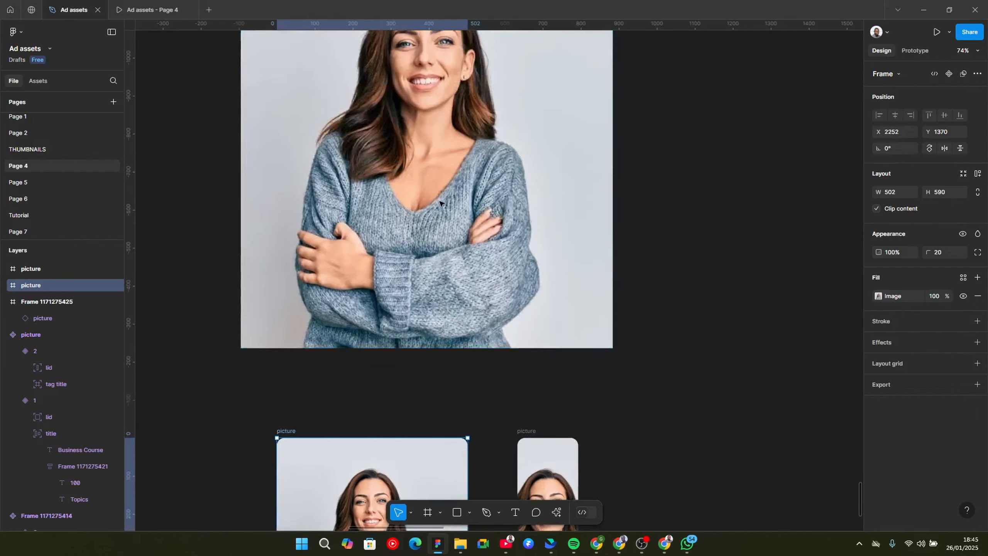
{"action": "scroll", "coordinate": [440, 203], "scroll_direction": "up", "scroll_amount": 5}
{"action": "scroll", "coordinate": [439, 307], "scroll_direction": "down", "scroll_amount": 3}
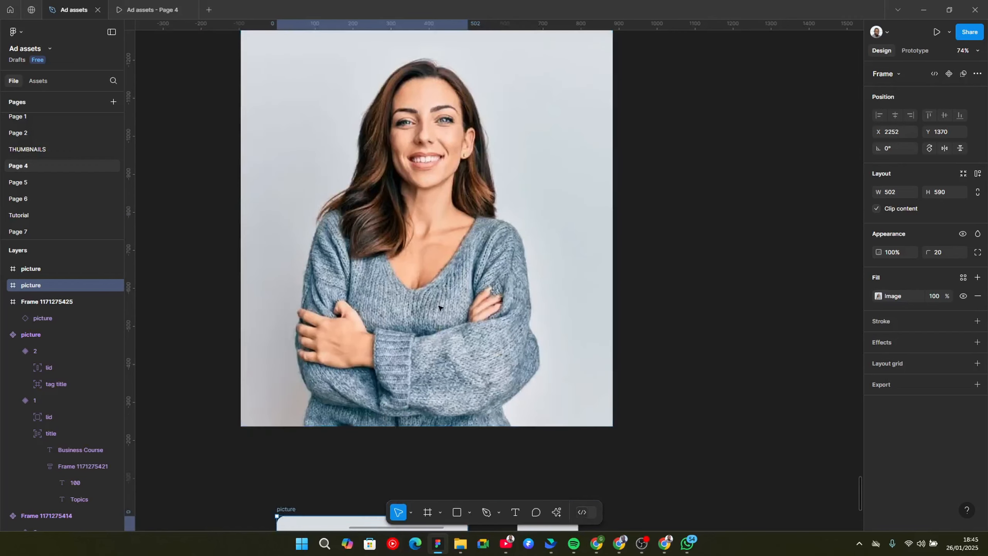
{"action": "scroll", "coordinate": [438, 308], "scroll_direction": "down", "scroll_amount": 8}
Set the narrow picture frame's image fill mode to Crop, check the area outside the frame, and leave crop editing.
{"action": "left_click", "coordinate": [502, 304]}
{"action": "key", "text": "shift+0"}
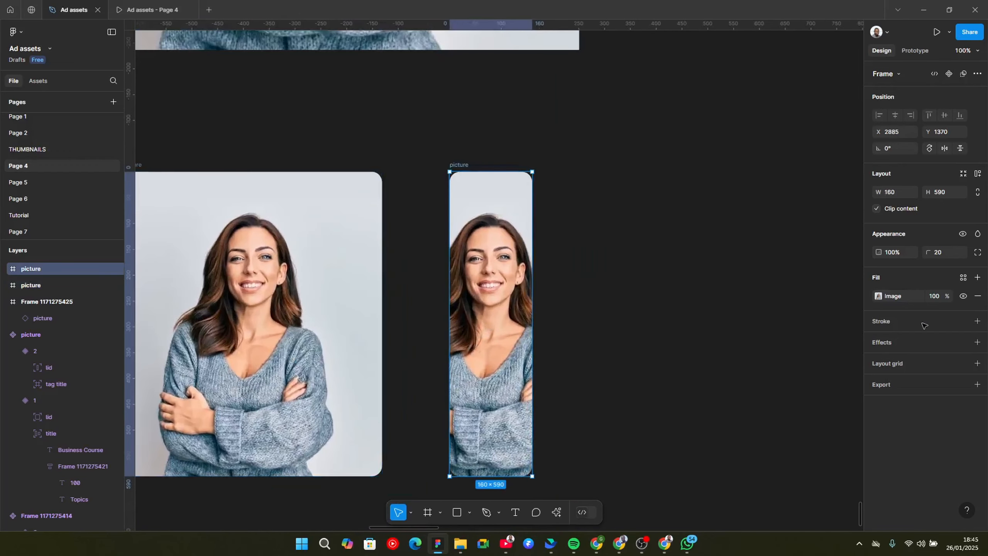
{"action": "left_click", "coordinate": [876, 296]}
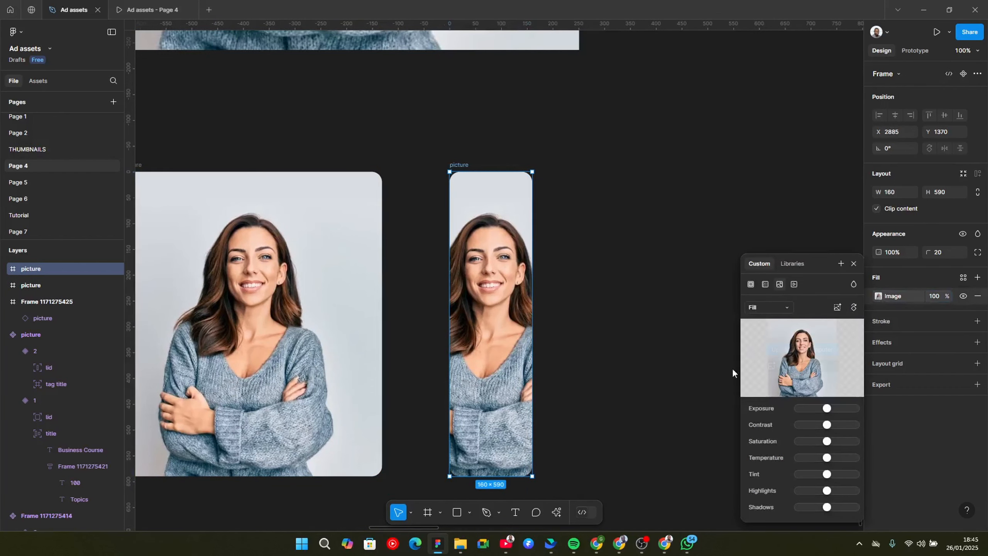
{"action": "left_click", "coordinate": [776, 307]}
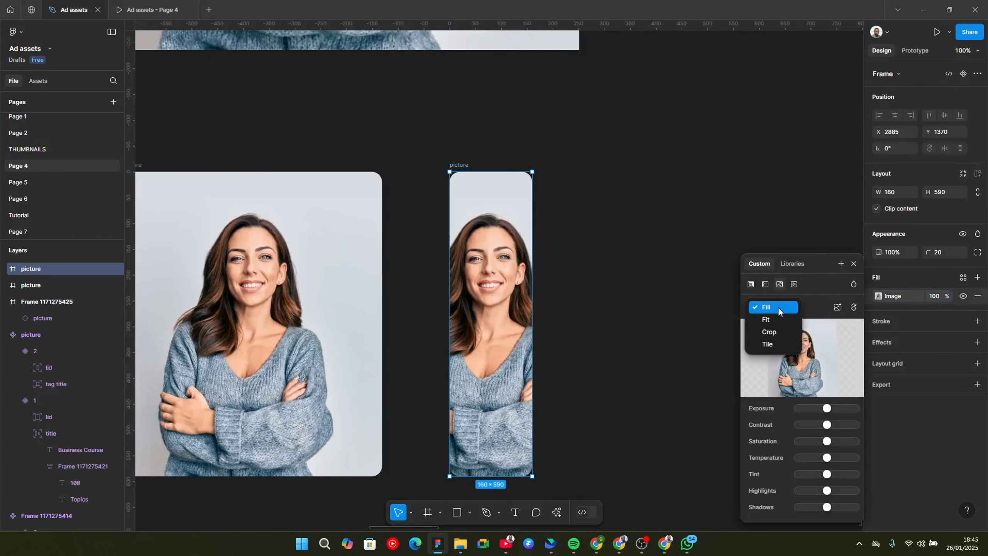
{"action": "left_click", "coordinate": [776, 332]}
{"action": "scroll", "coordinate": [489, 296], "scroll_direction": "down", "scroll_amount": 1}
{"action": "scroll", "coordinate": [490, 297], "scroll_direction": "up", "scroll_amount": 1}
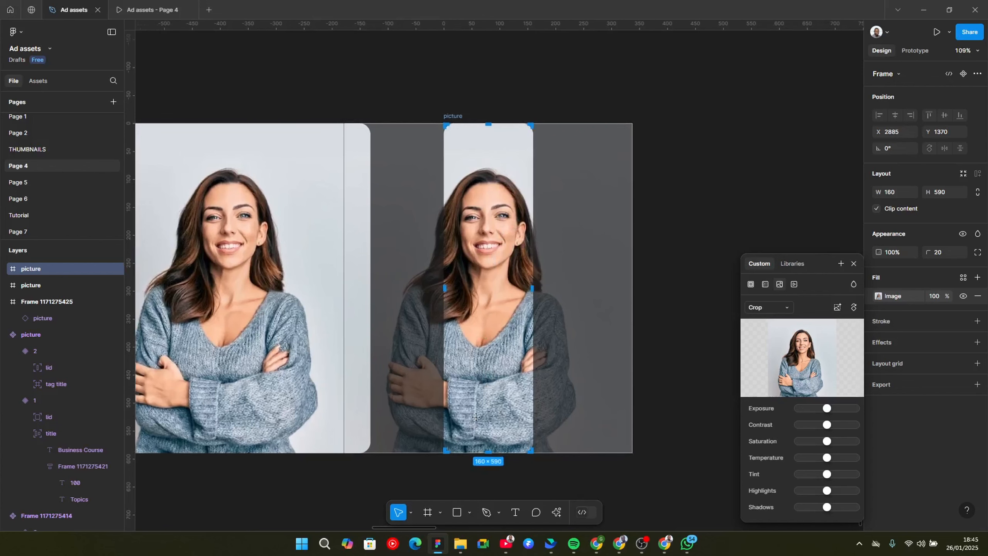
{"action": "key", "text": "shift+0"}
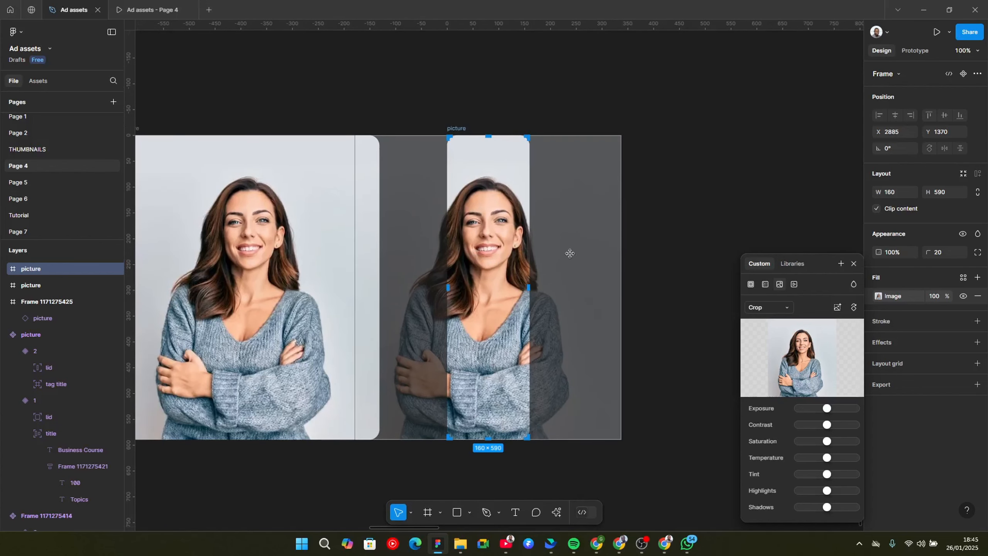
{"action": "key", "text": "Escape"}
Duplicate the wide and narrow picture frames together, placing the copies directly below the originals at Y 2046.
{"action": "scroll", "coordinate": [496, 320], "scroll_direction": "left", "scroll_amount": 3}
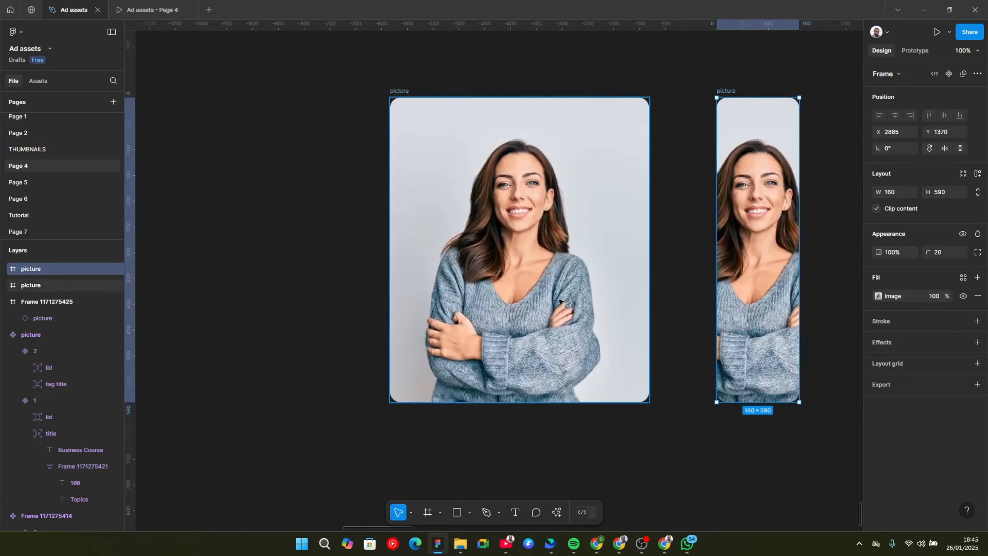
{"action": "scroll", "coordinate": [497, 320], "scroll_direction": "up", "scroll_amount": 2}
{"action": "scroll", "coordinate": [497, 320], "scroll_direction": "right", "scroll_amount": 1}
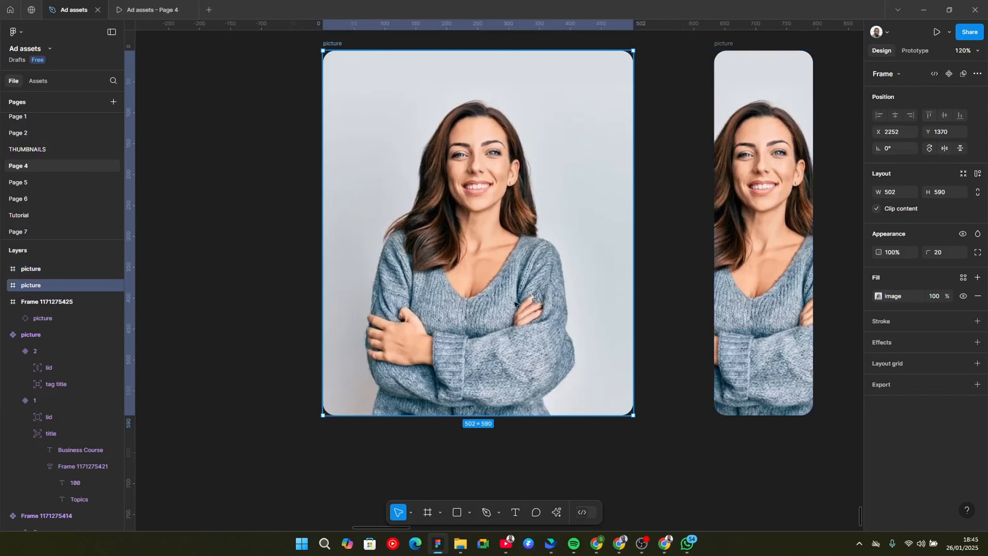
{"action": "left_click", "coordinate": [658, 305]}
{"action": "scroll", "coordinate": [611, 304], "scroll_direction": "right", "scroll_amount": 2}
{"action": "scroll", "coordinate": [611, 304], "scroll_direction": "down", "scroll_amount": 1}
{"action": "scroll", "coordinate": [477, 298], "scroll_direction": "down", "scroll_amount": 3}
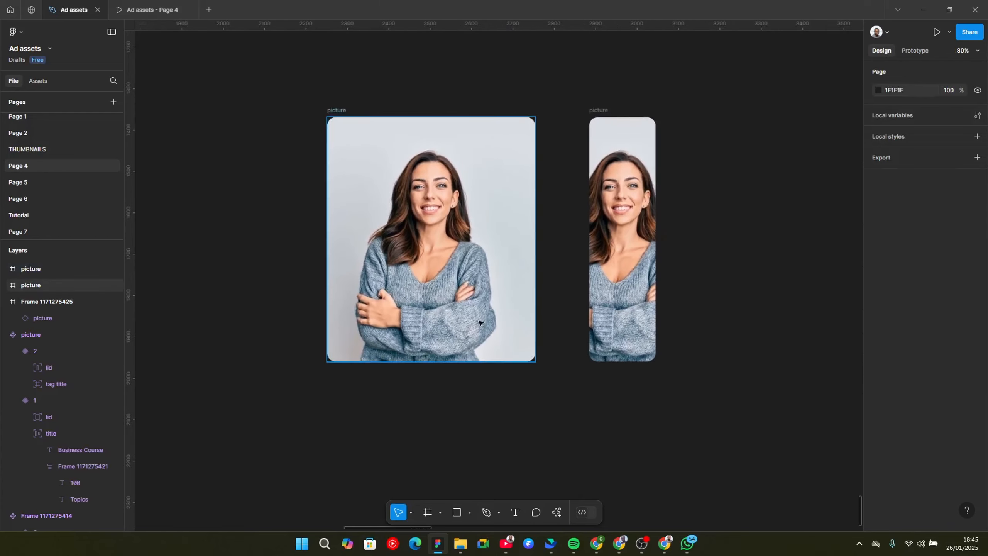
{"action": "scroll", "coordinate": [523, 364], "scroll_direction": "right", "scroll_amount": 1}
{"action": "left_click", "coordinate": [327, 103]}
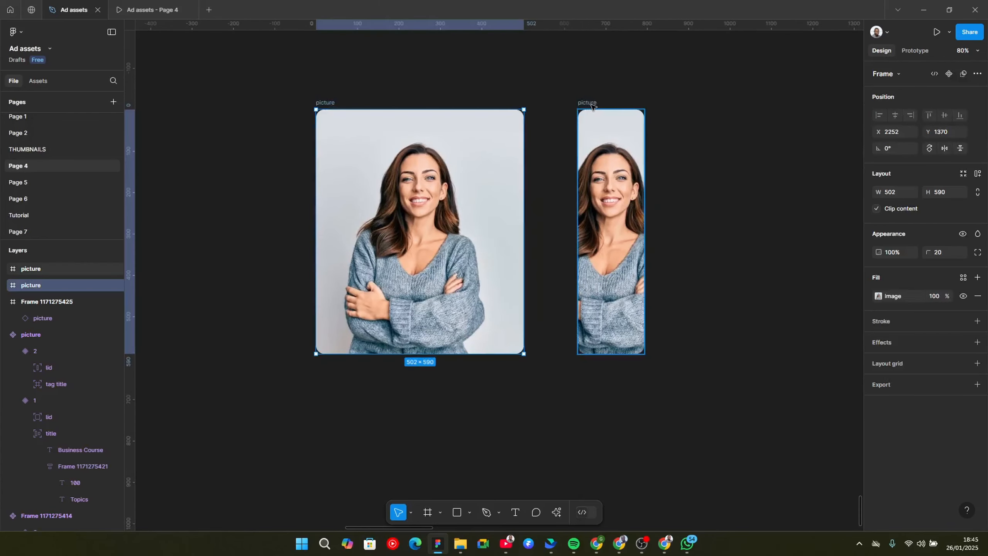
{"action": "left_click", "coordinate": [603, 208], "text": "shift"}
{"action": "left_click_drag", "start_coordinate": [612, 226], "coordinate": [612, 505]}
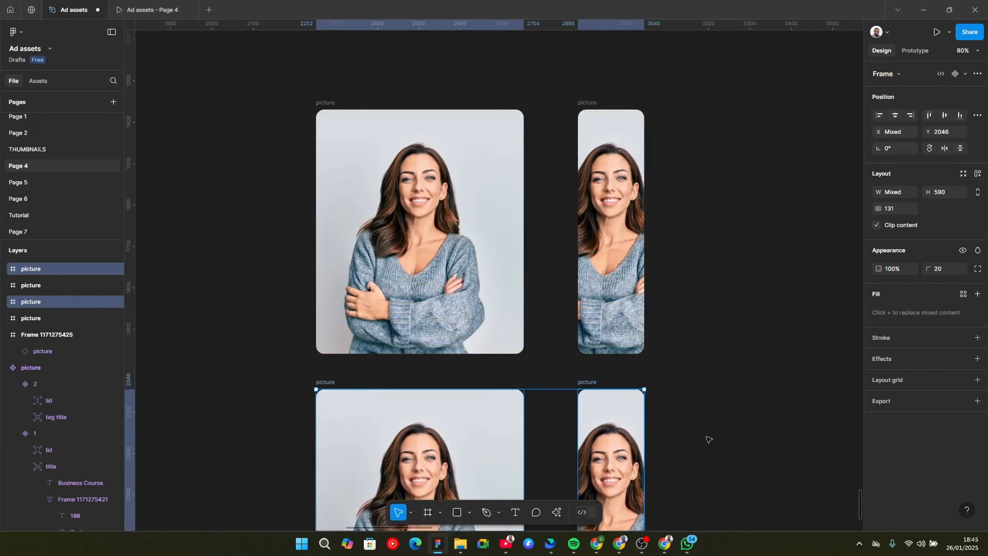
{"action": "key", "text": "Escape"}
Set the image fill of the upper wide picture frame to Crop mode.
{"action": "scroll", "coordinate": [397, 267], "scroll_direction": "up", "scroll_amount": 5}
{"action": "scroll", "coordinate": [367, 276], "scroll_direction": "down", "scroll_amount": 4}
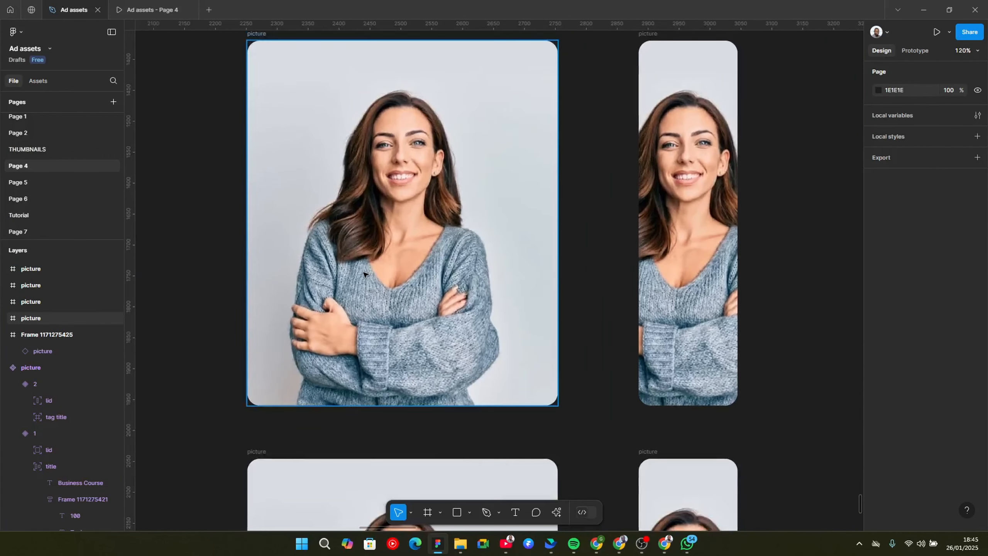
{"action": "left_click", "coordinate": [383, 271]}
{"action": "left_click", "coordinate": [878, 295]}
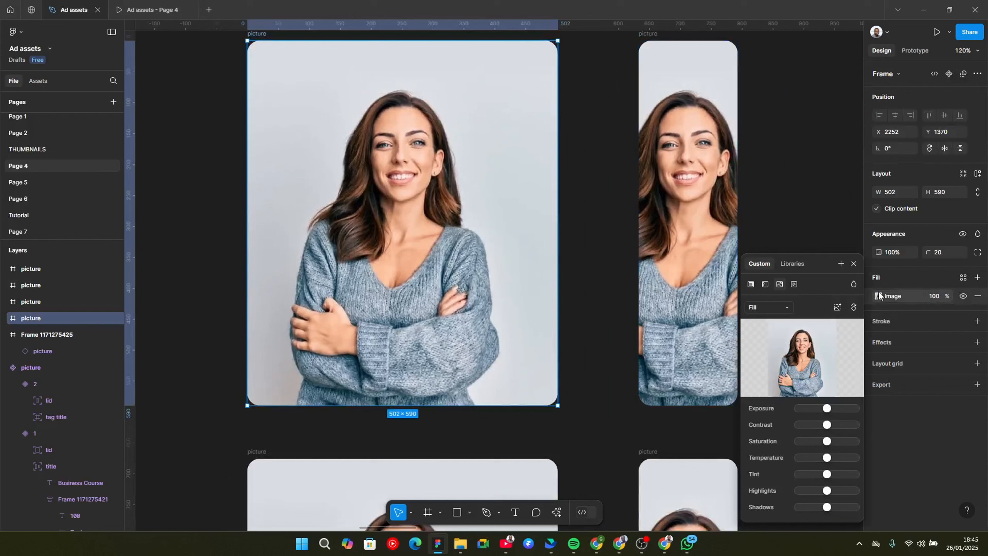
{"action": "left_click", "coordinate": [758, 308]}
{"action": "left_click", "coordinate": [763, 333]}
{"action": "scroll", "coordinate": [565, 363], "scroll_direction": "down", "scroll_amount": 1}
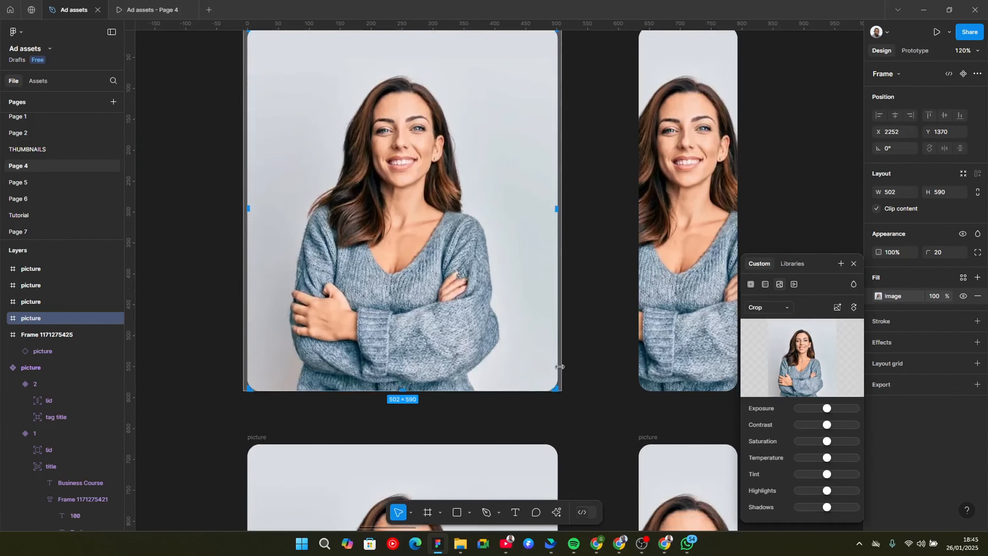
{"action": "scroll", "coordinate": [531, 344], "scroll_direction": "down", "scroll_amount": 4}
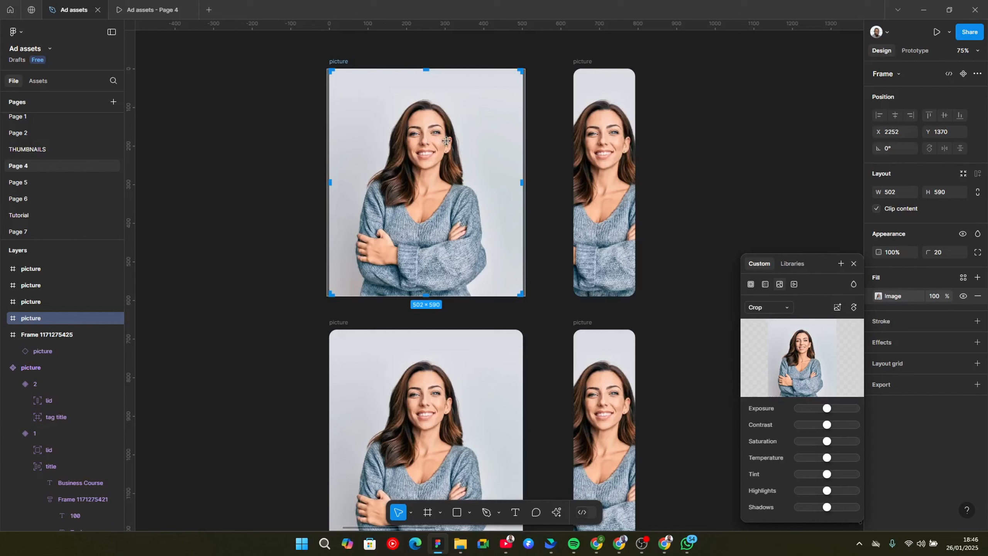
Move the cropped portrait down within the upper wide frame and enlarge it until it reaches the frame's top edge.
{"action": "left_click_drag", "start_coordinate": [446, 141], "coordinate": [445, 152]}
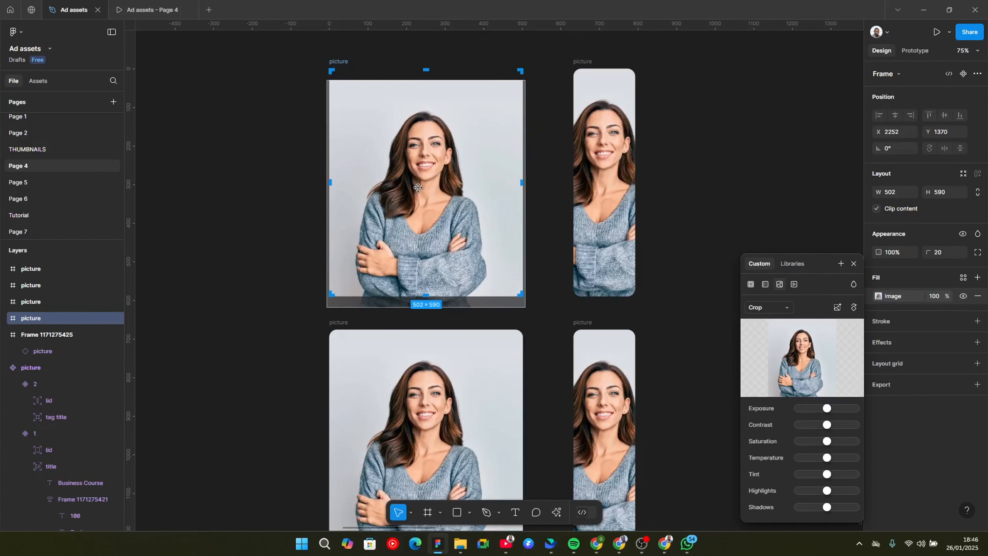
{"action": "left_click_drag", "start_coordinate": [417, 187], "coordinate": [422, 185]}
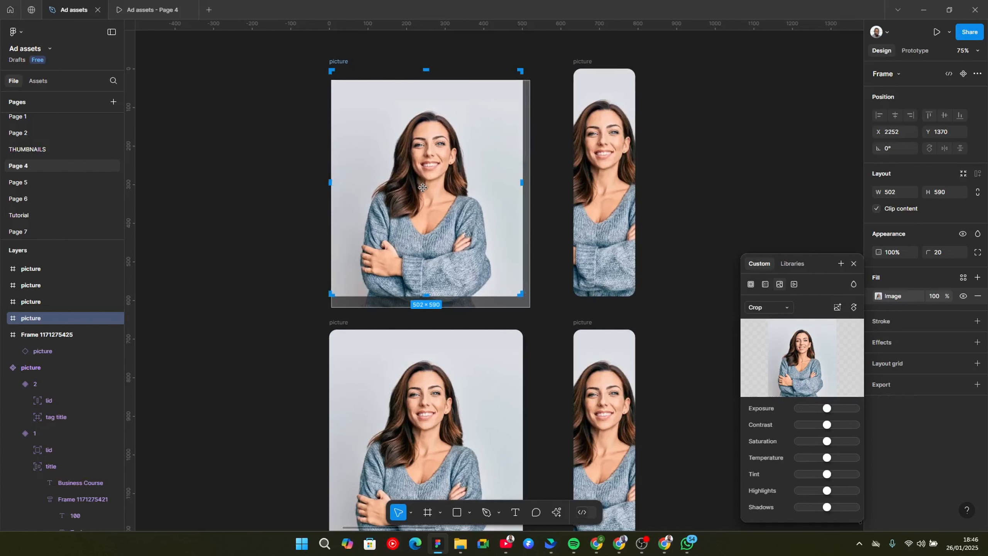
{"action": "scroll", "coordinate": [428, 183], "scroll_direction": "up", "scroll_amount": 2, "text": "ctrl"}
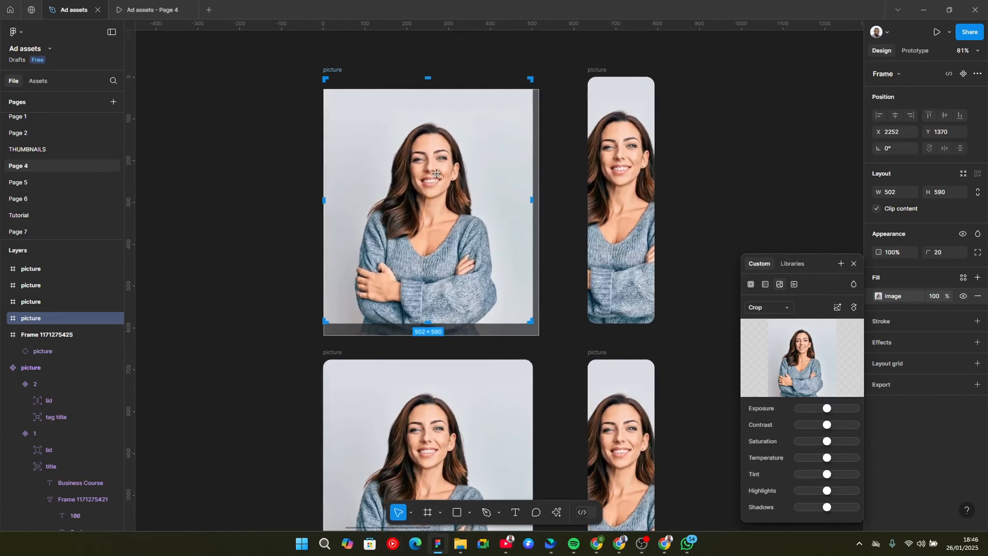
{"action": "scroll", "coordinate": [407, 94], "scroll_direction": "up", "scroll_amount": 3, "text": "ctrl"}
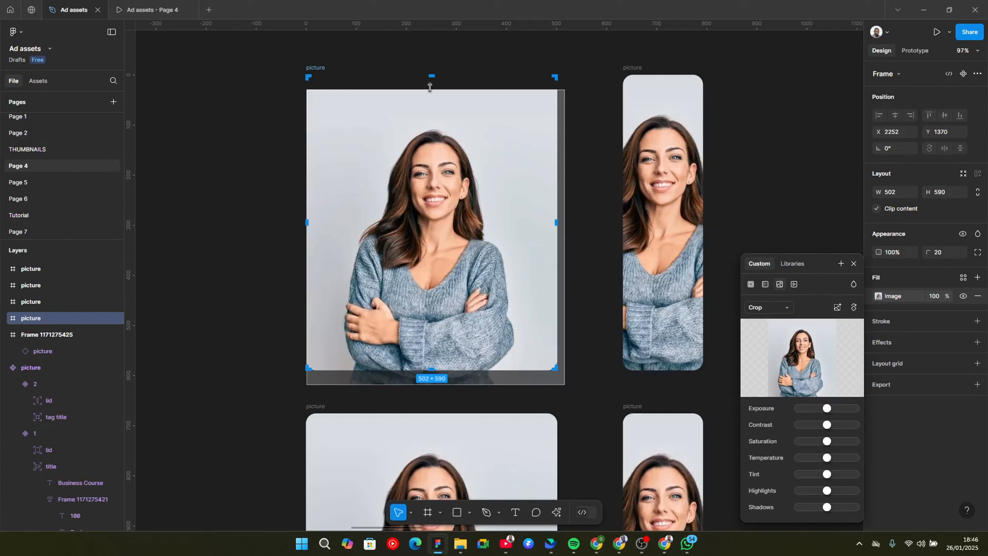
{"action": "left_click_drag", "start_coordinate": [429, 87], "coordinate": [432, 74]}
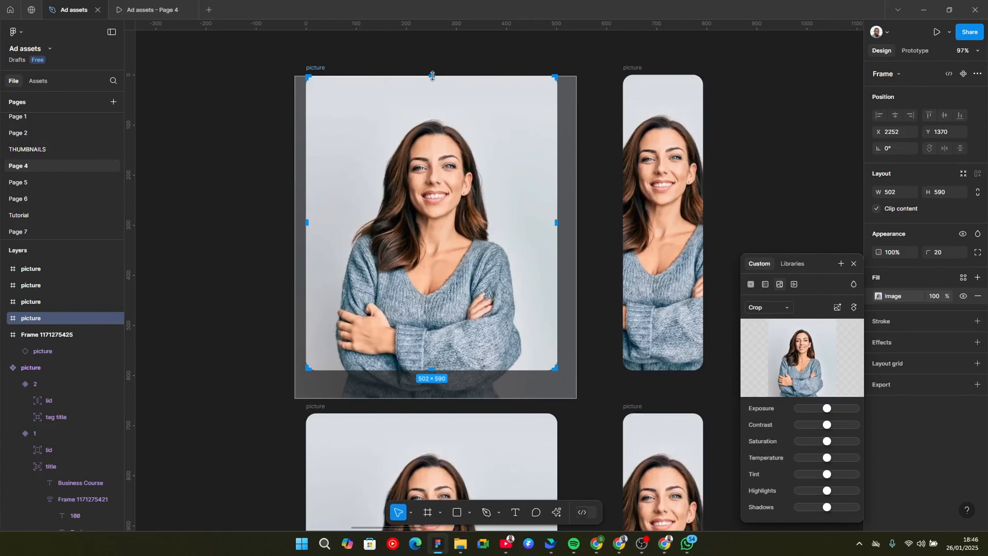
Enlarge the cropped portrait in the upper wide picture frame past the frame's top edge and leave crop editing.
{"action": "left_click_drag", "start_coordinate": [432, 75], "coordinate": [433, 64]}
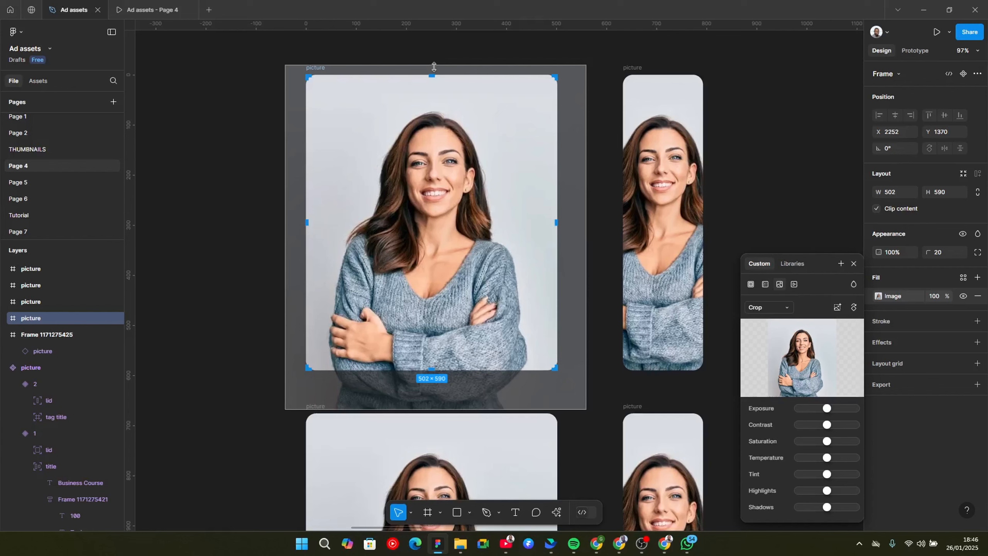
{"action": "scroll", "coordinate": [351, 259], "scroll_direction": "down", "scroll_amount": 1}
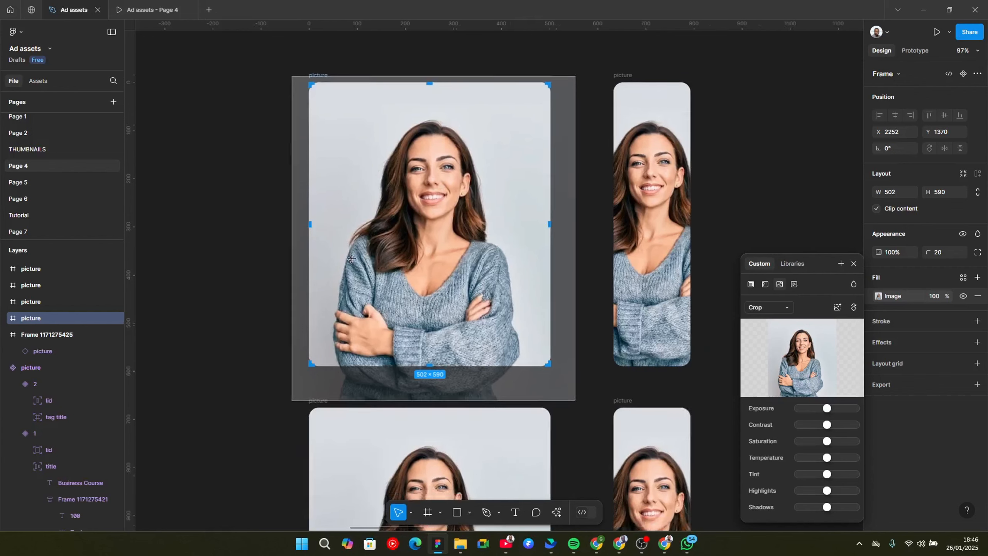
{"action": "scroll", "coordinate": [351, 259], "scroll_direction": "down", "scroll_amount": 5}
{"action": "key", "text": "Escape"}
{"action": "scroll", "coordinate": [301, 259], "scroll_direction": "up", "scroll_amount": 2}
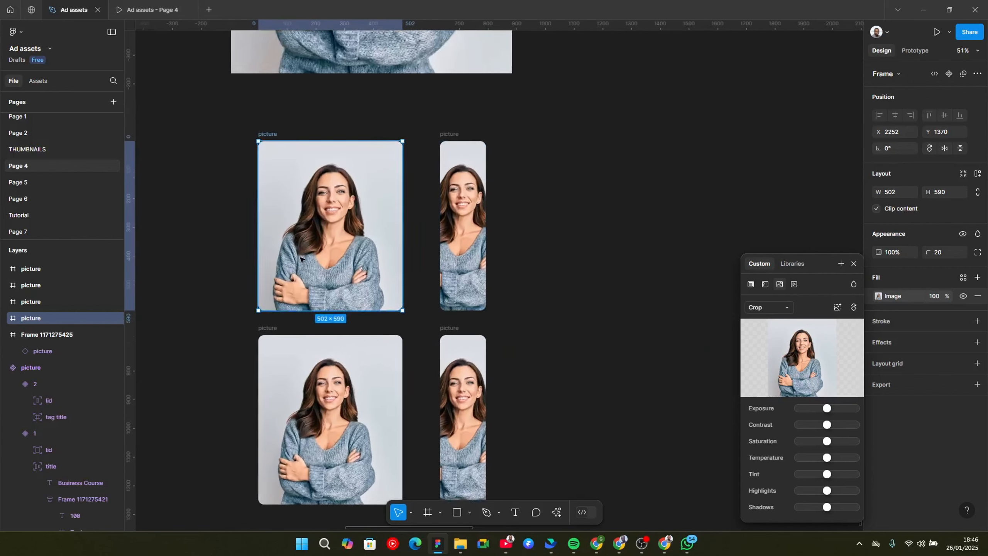
Compare the portrait crops in the upper wide and narrow picture frames with the copies below them.
{"action": "scroll", "coordinate": [301, 259], "scroll_direction": "up", "scroll_amount": 3}
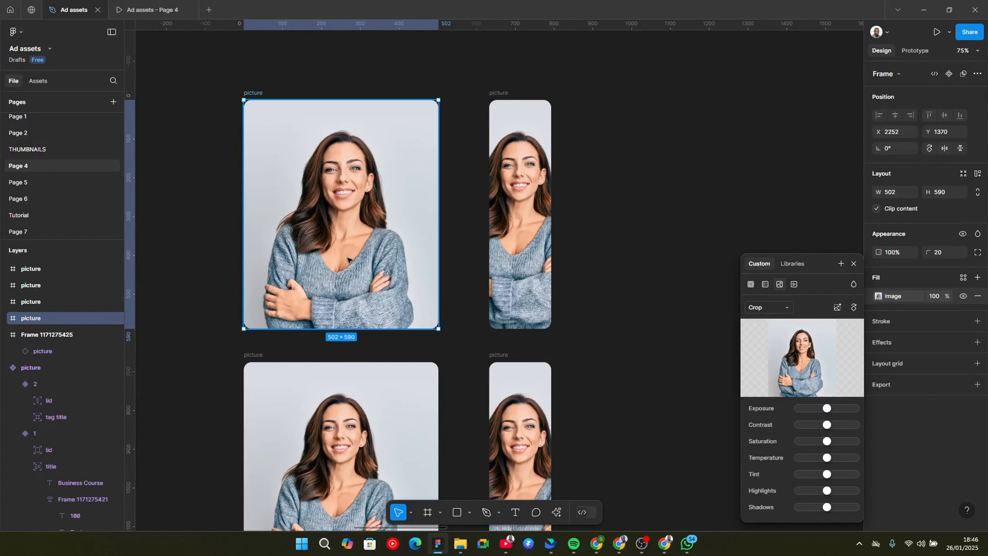
{"action": "scroll", "coordinate": [319, 247], "scroll_direction": "down", "scroll_amount": 4}
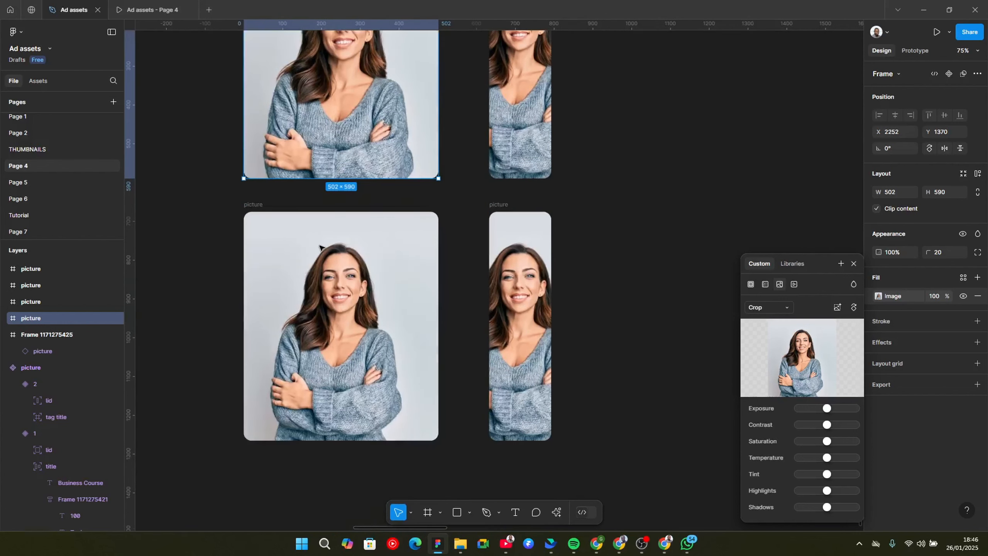
{"action": "scroll", "coordinate": [319, 247], "scroll_direction": "up", "scroll_amount": 1}
{"action": "scroll", "coordinate": [490, 191], "scroll_direction": "down", "scroll_amount": 3}
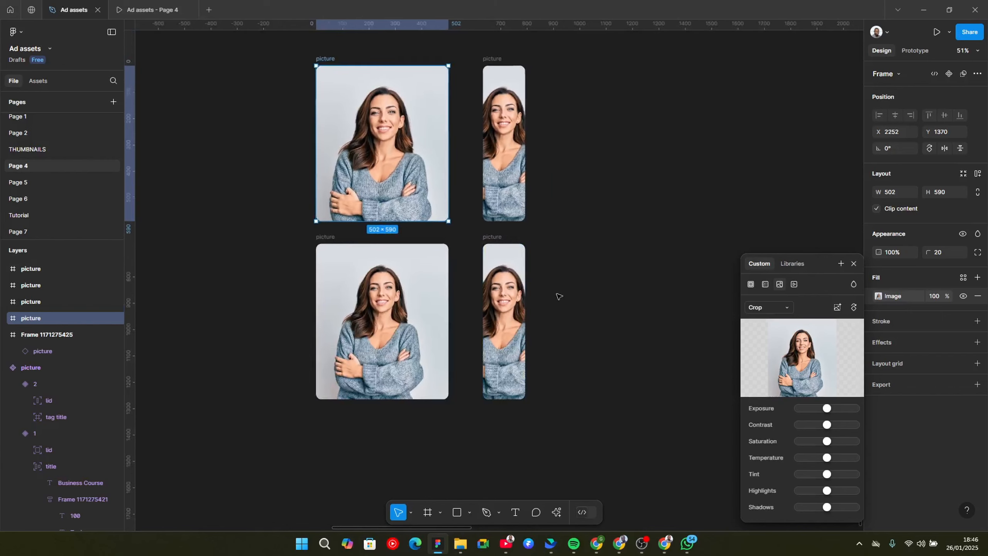
{"action": "scroll", "coordinate": [558, 294], "scroll_direction": "up", "scroll_amount": 1}
{"action": "left_click", "coordinate": [379, 280]}
{"action": "scroll", "coordinate": [490, 312], "scroll_direction": "up", "scroll_amount": 1}
{"action": "scroll", "coordinate": [490, 311], "scroll_direction": "right", "scroll_amount": 1}
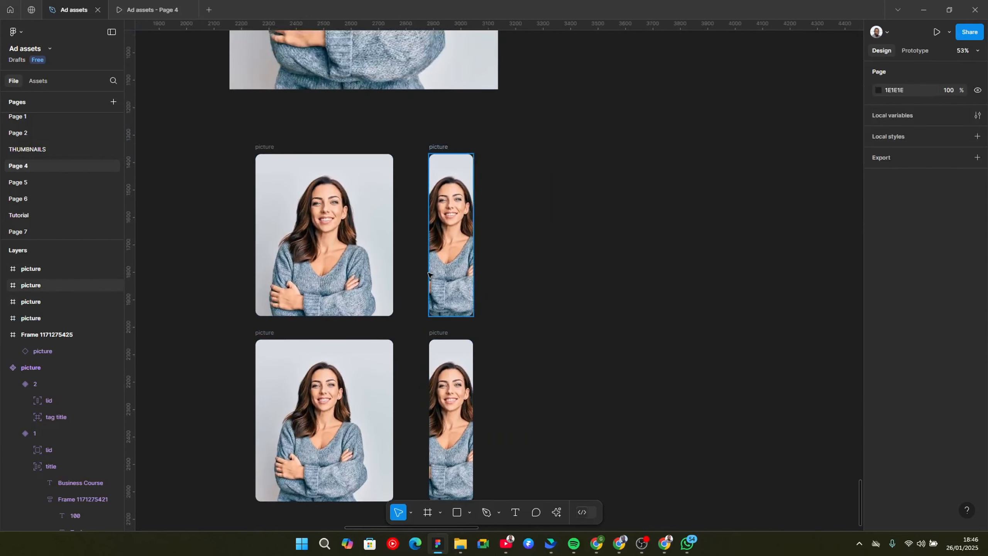
{"action": "scroll", "coordinate": [451, 208], "scroll_direction": "down", "scroll_amount": 2}
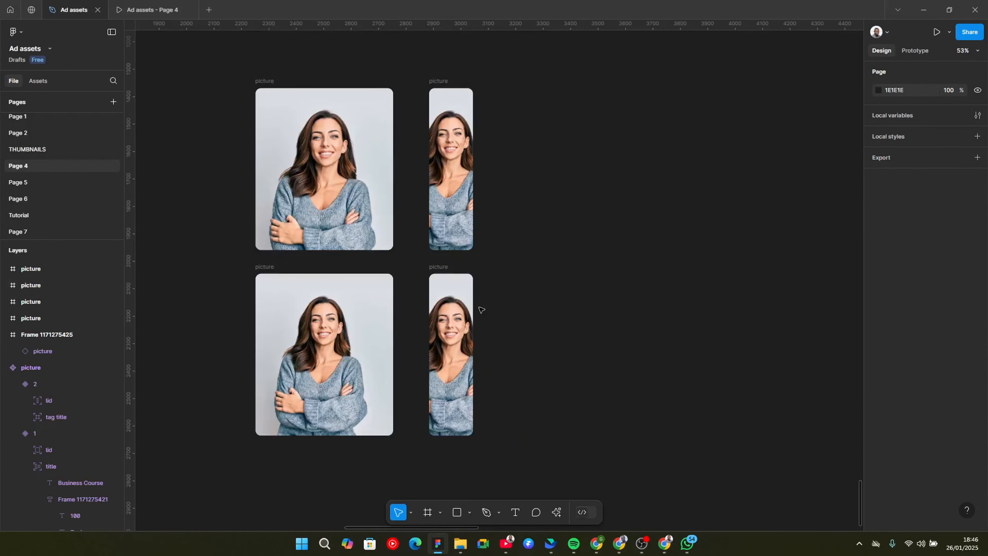
Move the lower wide and narrow picture frames together straight down to Y 2352.
{"action": "left_click", "coordinate": [259, 267]}
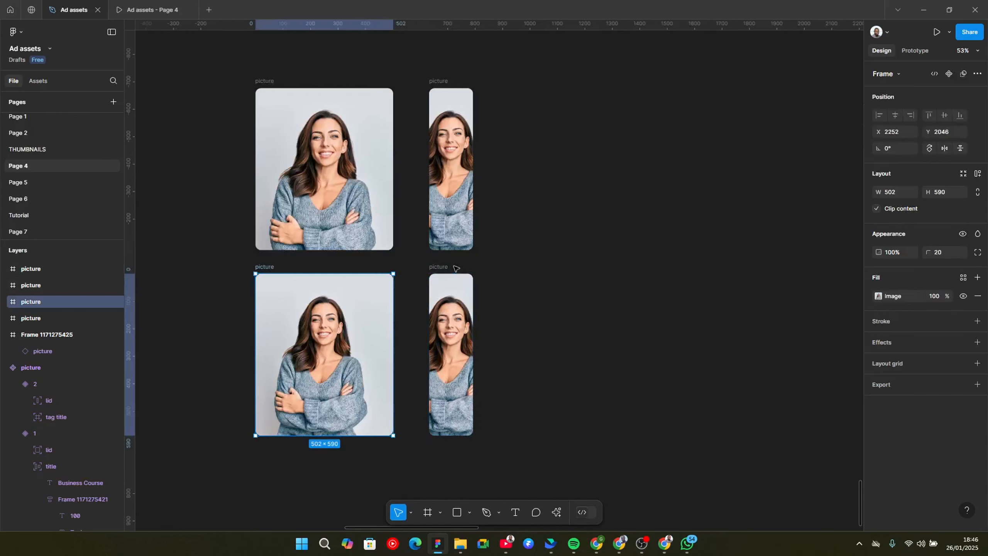
{"action": "left_click", "coordinate": [443, 268], "text": "shift"}
{"action": "left_click_drag", "start_coordinate": [445, 268], "coordinate": [444, 352]}
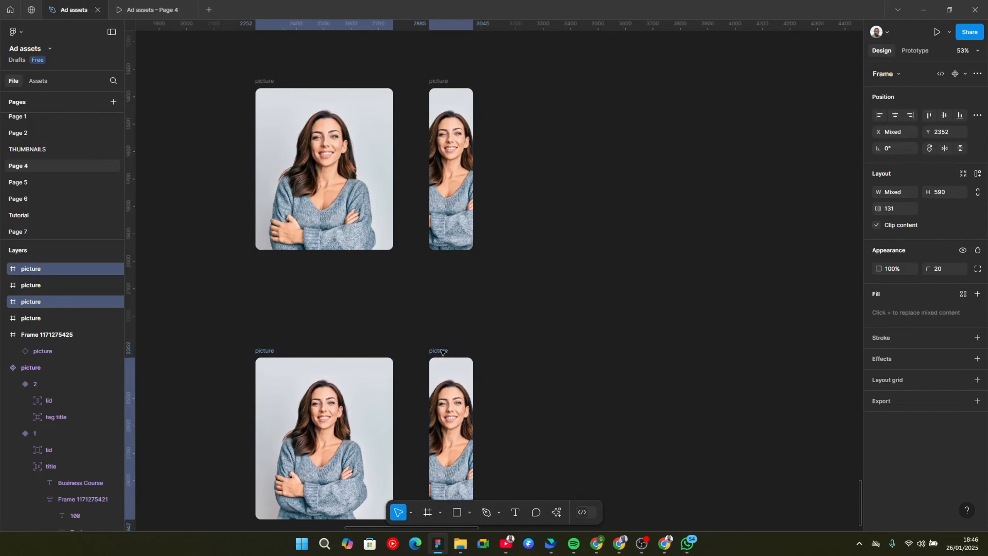
{"action": "left_click", "coordinate": [543, 276]}
{"action": "scroll", "coordinate": [339, 264], "scroll_direction": "up", "scroll_amount": 2}
{"action": "scroll", "coordinate": [339, 264], "scroll_direction": "right", "scroll_amount": 1}
{"action": "scroll", "coordinate": [339, 263], "scroll_direction": "up", "scroll_amount": 1}
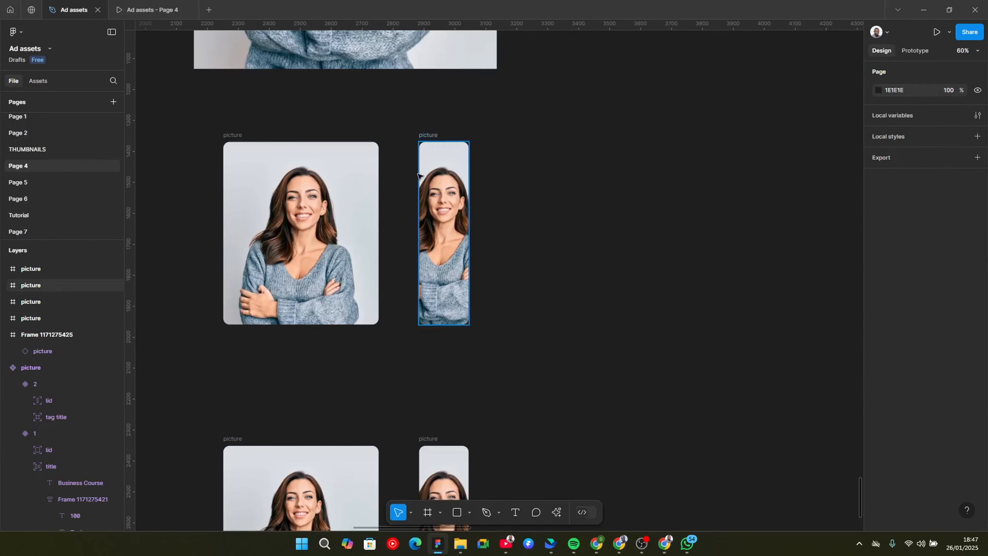
{"action": "scroll", "coordinate": [428, 176], "scroll_direction": "down", "scroll_amount": 2}
{"action": "scroll", "coordinate": [502, 299], "scroll_direction": "left", "scroll_amount": 2}
{"action": "scroll", "coordinate": [467, 291], "scroll_direction": "right", "scroll_amount": 1}
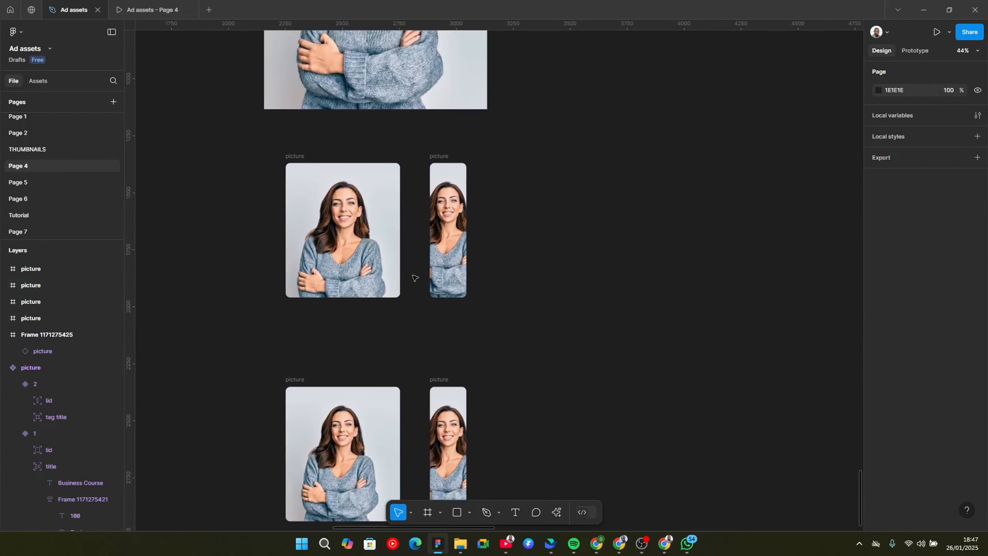
{"action": "left_click", "coordinate": [382, 272]}
{"action": "scroll", "coordinate": [311, 156], "scroll_direction": "up", "scroll_amount": 1}
{"action": "scroll", "coordinate": [295, 149], "scroll_direction": "up", "scroll_amount": 2}
{"action": "scroll", "coordinate": [325, 356], "scroll_direction": "down", "scroll_amount": 1}
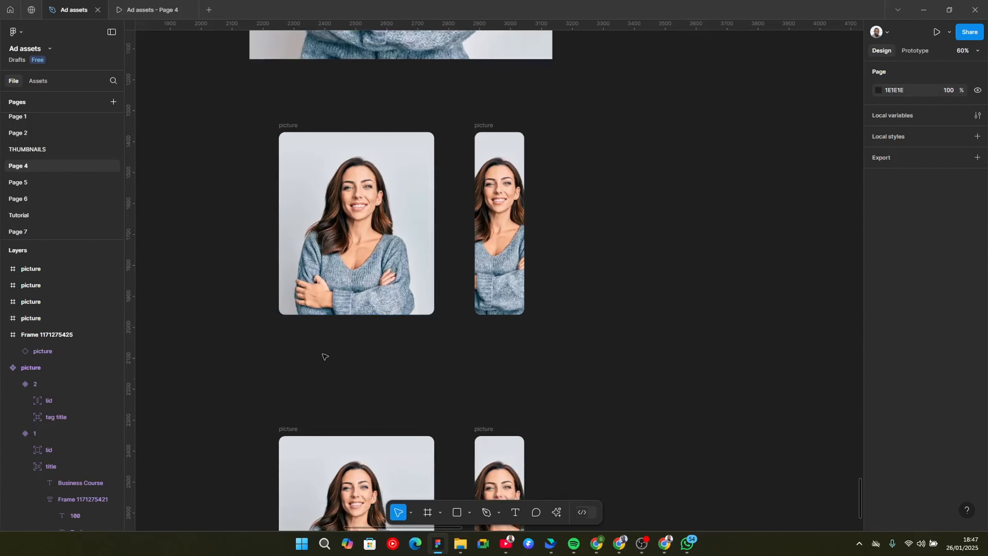
Combine the upper wide and narrow picture frames into one component set.
{"action": "left_click", "coordinate": [290, 125]}
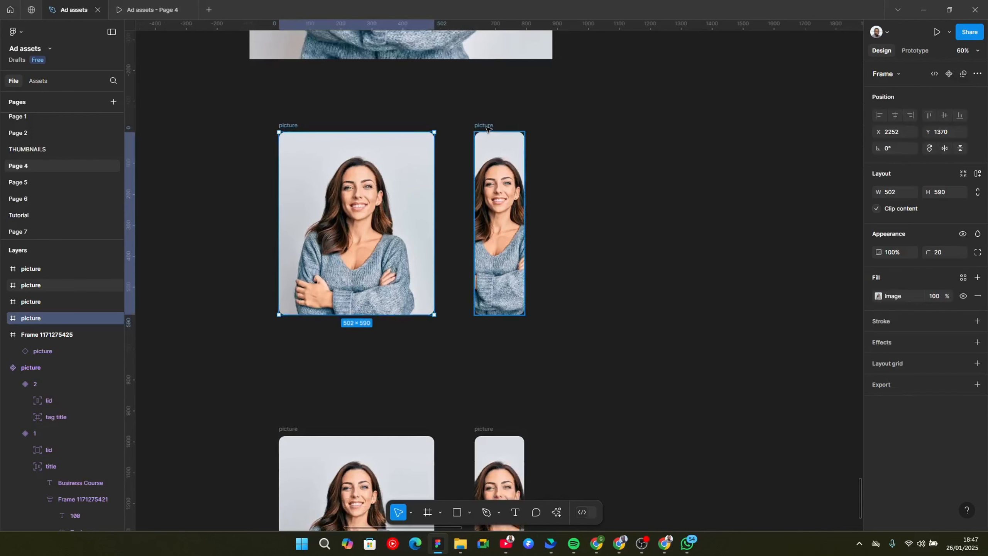
{"action": "left_click", "coordinate": [486, 128], "text": "shift"}
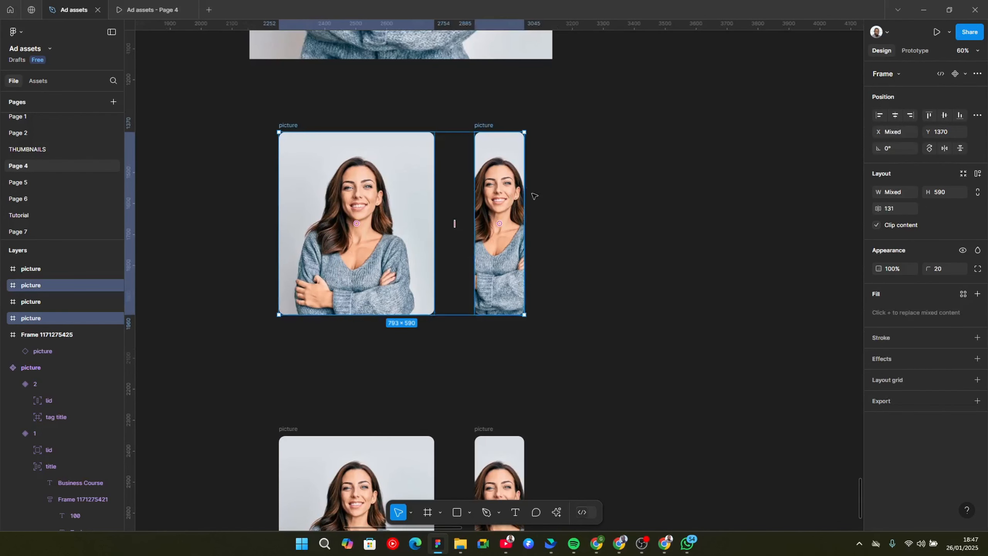
{"action": "left_click", "coordinate": [967, 75]}
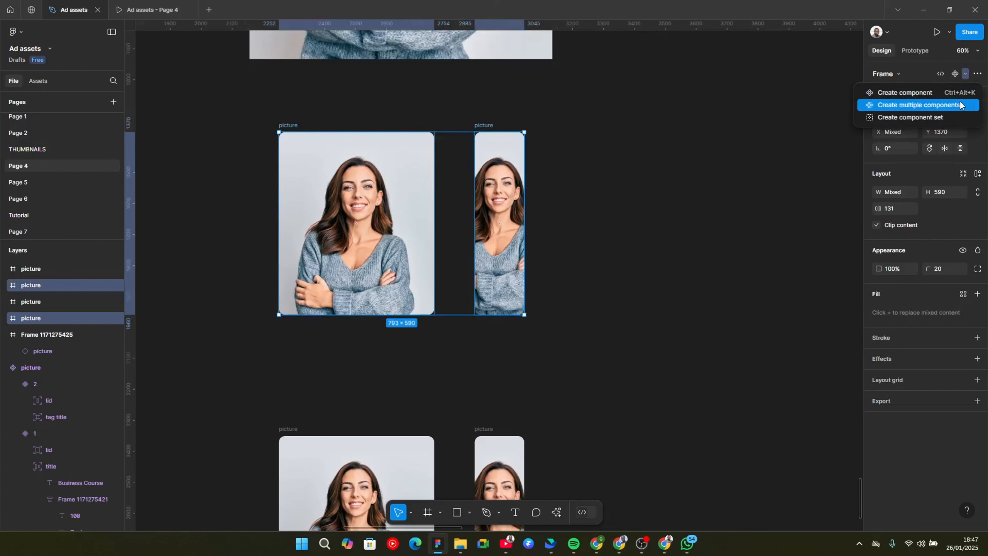
{"action": "key", "text": "Return"}
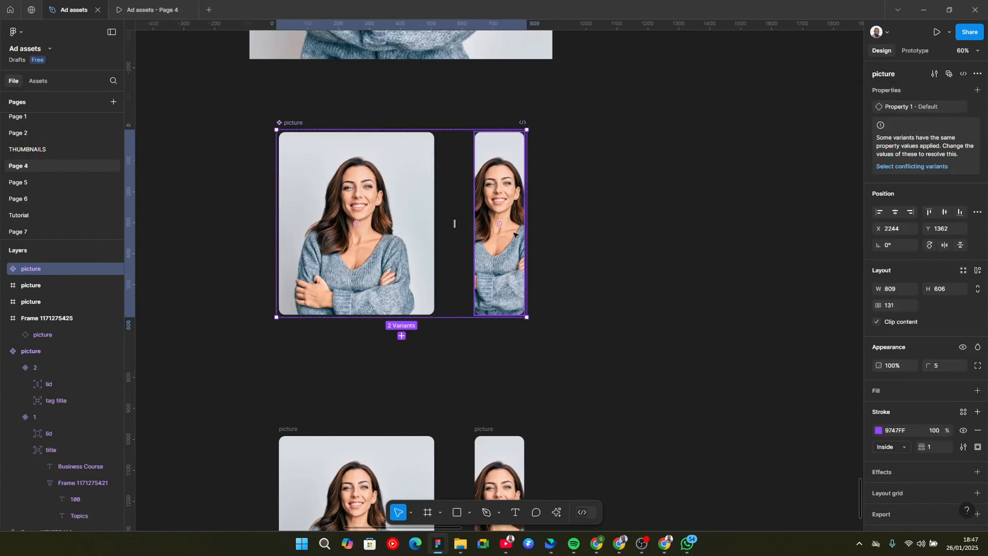
Set Property 1 of the wide picture variant to hover.
{"action": "left_click", "coordinate": [319, 211]}
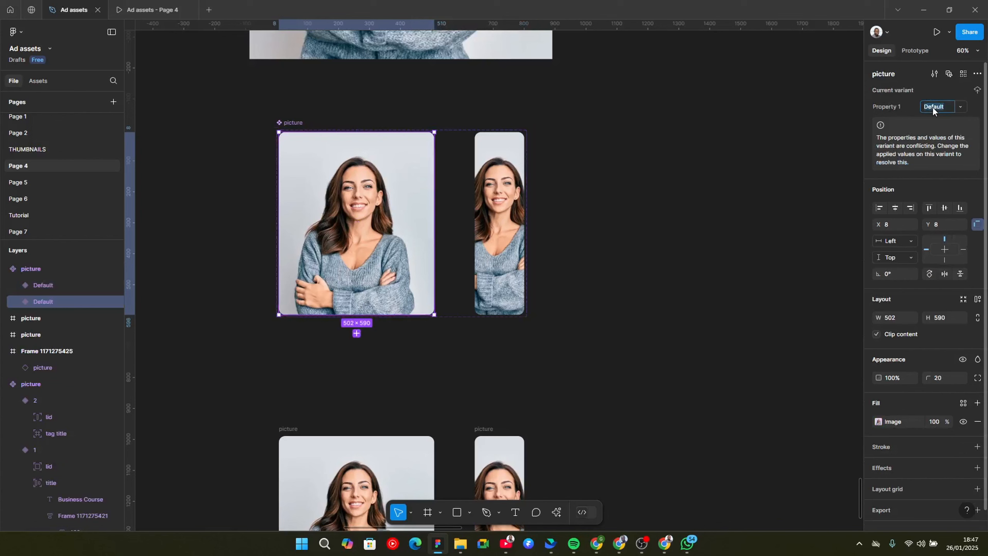
{"action": "left_click", "coordinate": [511, 245]}
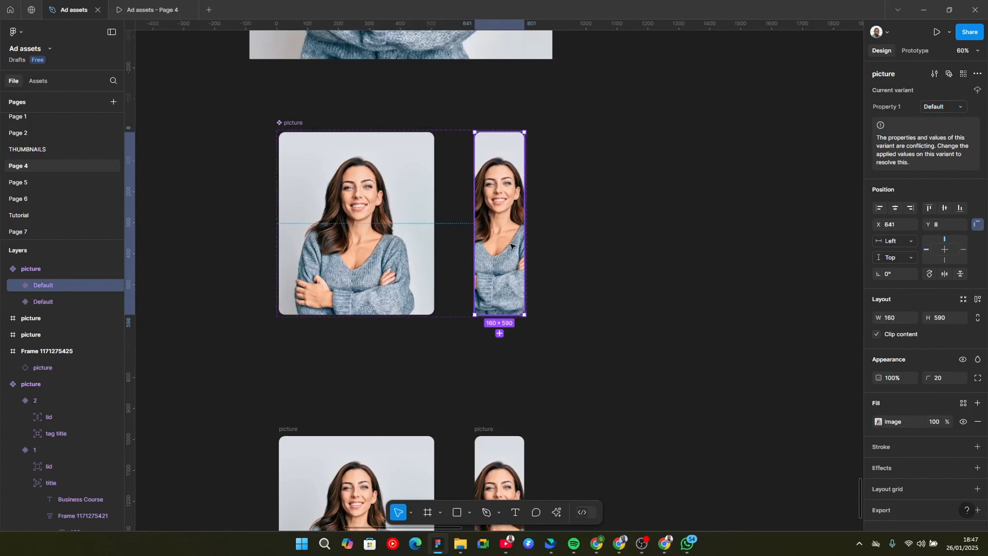
{"action": "key", "text": "Tab"}
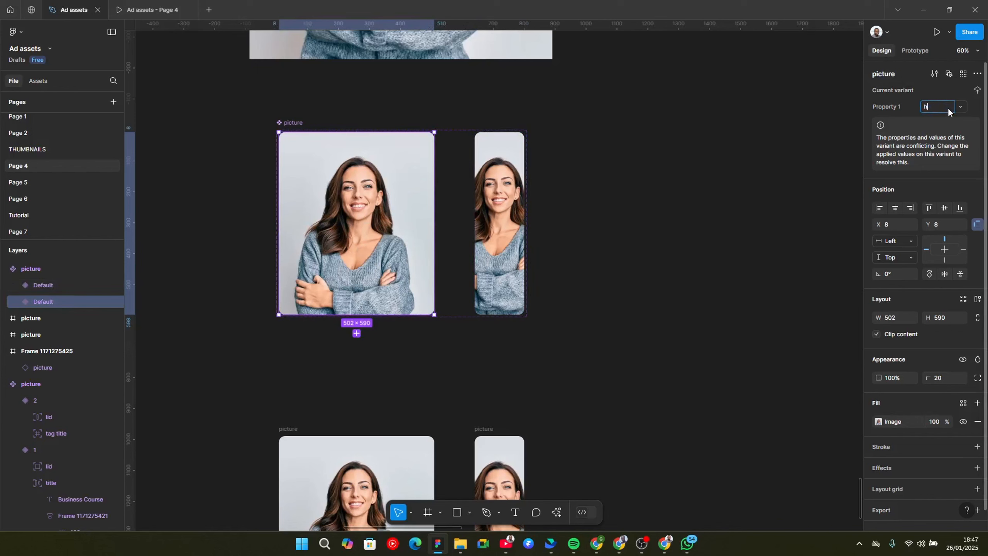
{"action": "left_click", "coordinate": [948, 107]}
{"action": "type", "text": "hover"}
{"action": "key", "text": "Return"}
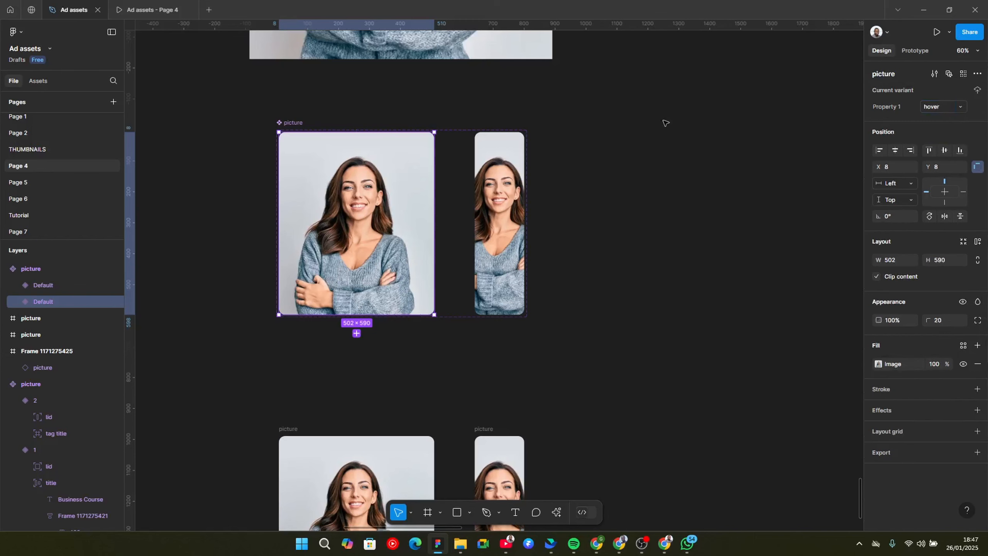
{"action": "left_click", "coordinate": [600, 268]}
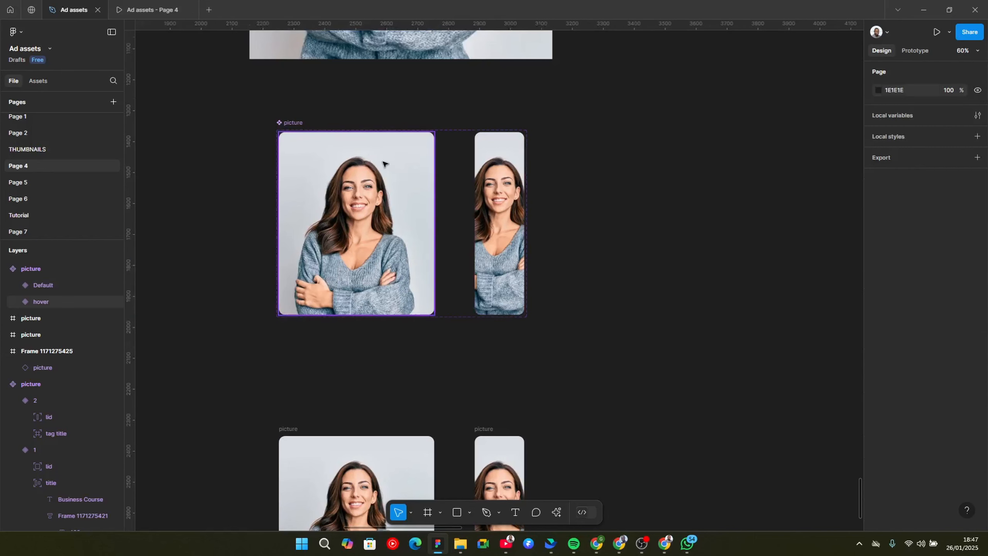
Add a prototype connection from the narrow Default picture variant to the wide hover variant.
{"action": "left_click", "coordinate": [297, 130]}
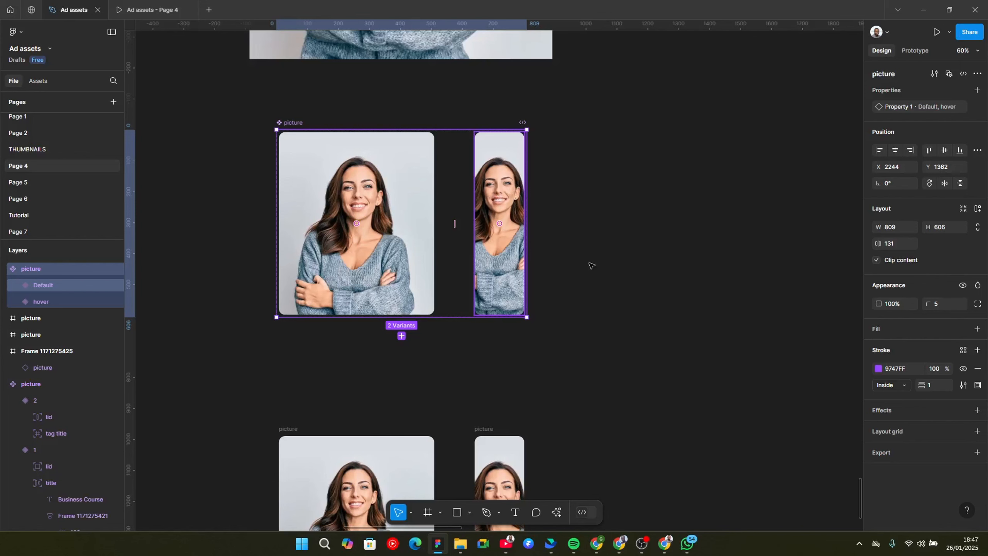
{"action": "scroll", "coordinate": [441, 221], "scroll_direction": "right", "scroll_amount": 1}
{"action": "scroll", "coordinate": [408, 195], "scroll_direction": "up", "scroll_amount": 2}
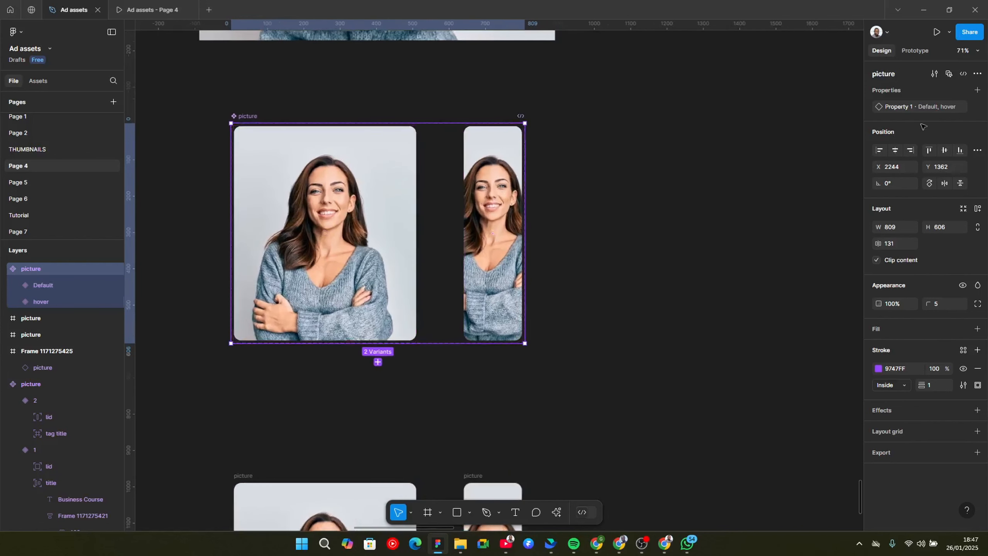
{"action": "left_click", "coordinate": [917, 52]}
{"action": "left_click", "coordinate": [482, 229]}
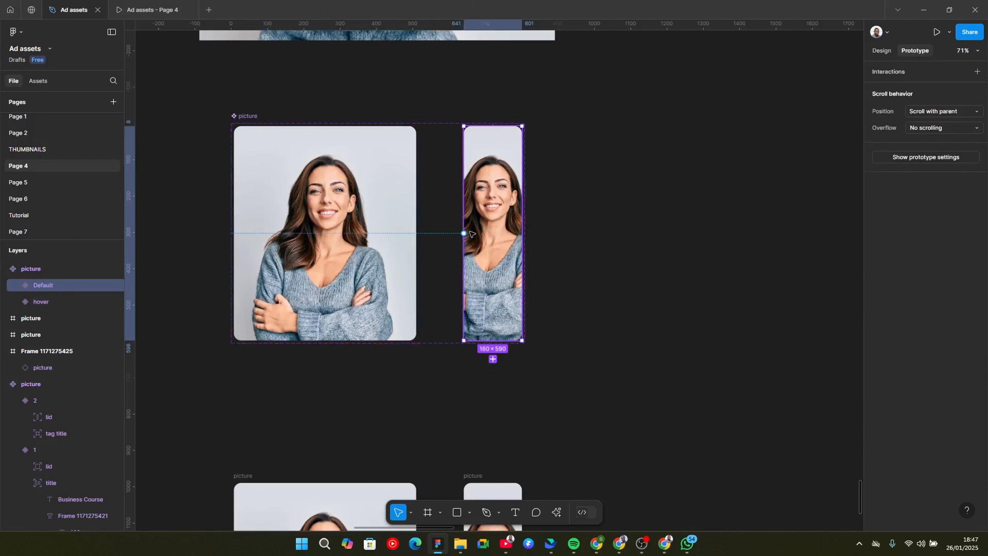
{"action": "left_click_drag", "start_coordinate": [464, 233], "coordinate": [399, 253]}
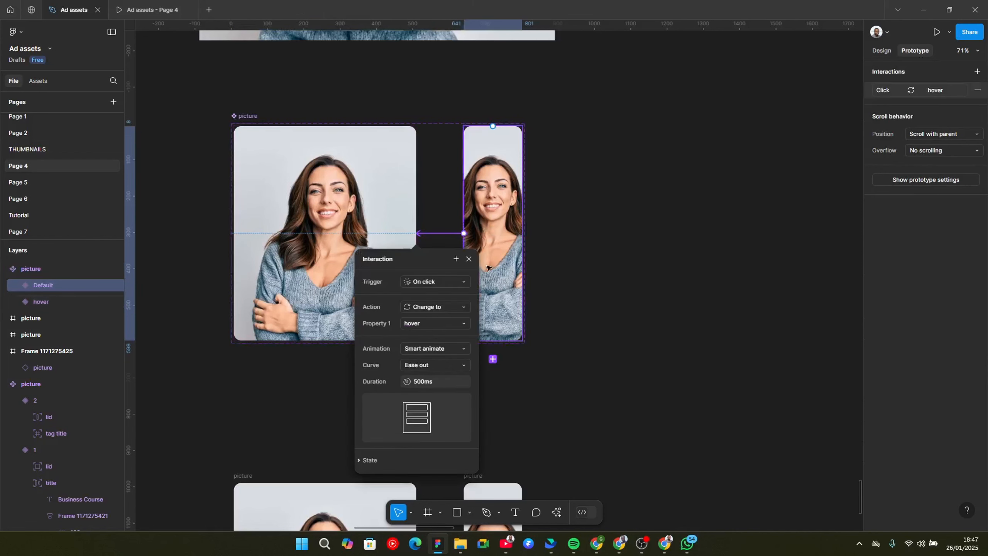
Set the interaction's trigger to While hovering with the Ease out curve, and close its settings.
{"action": "left_click", "coordinate": [440, 276]}
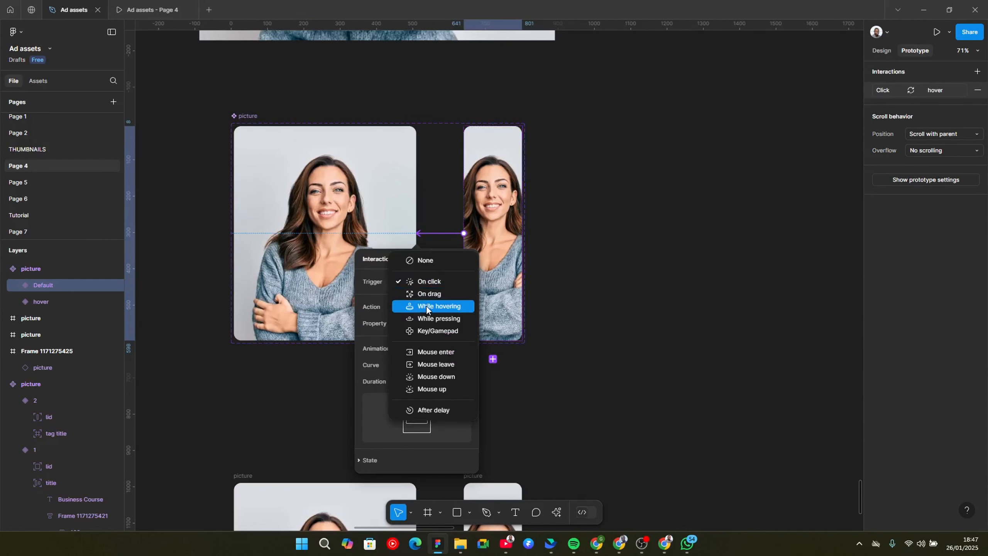
{"action": "left_click", "coordinate": [426, 306]}
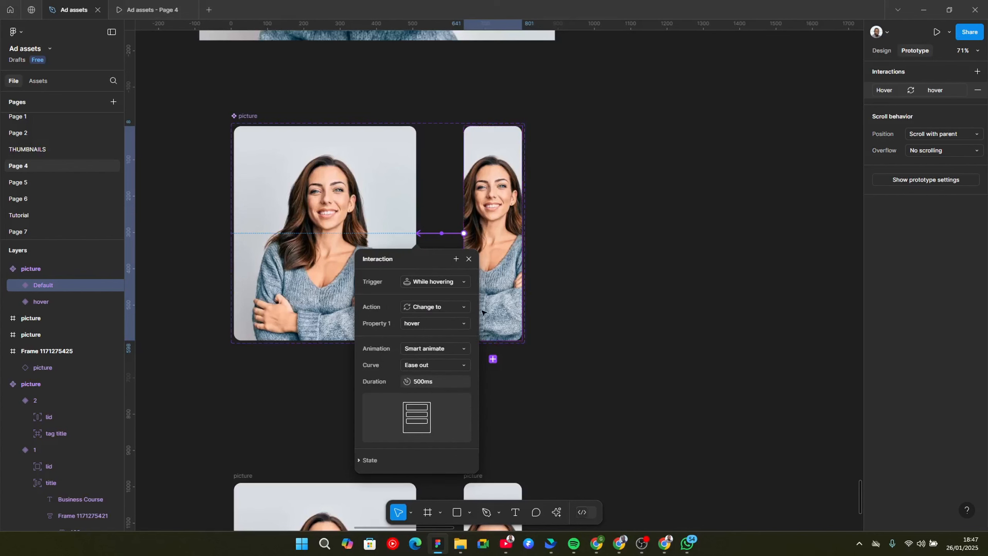
{"action": "left_click", "coordinate": [435, 364]}
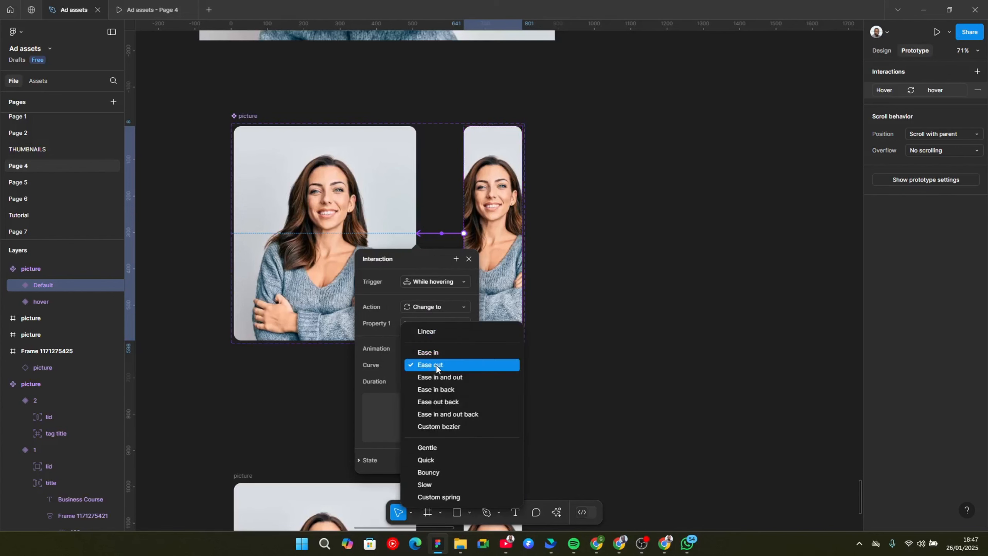
{"action": "left_click", "coordinate": [436, 365]}
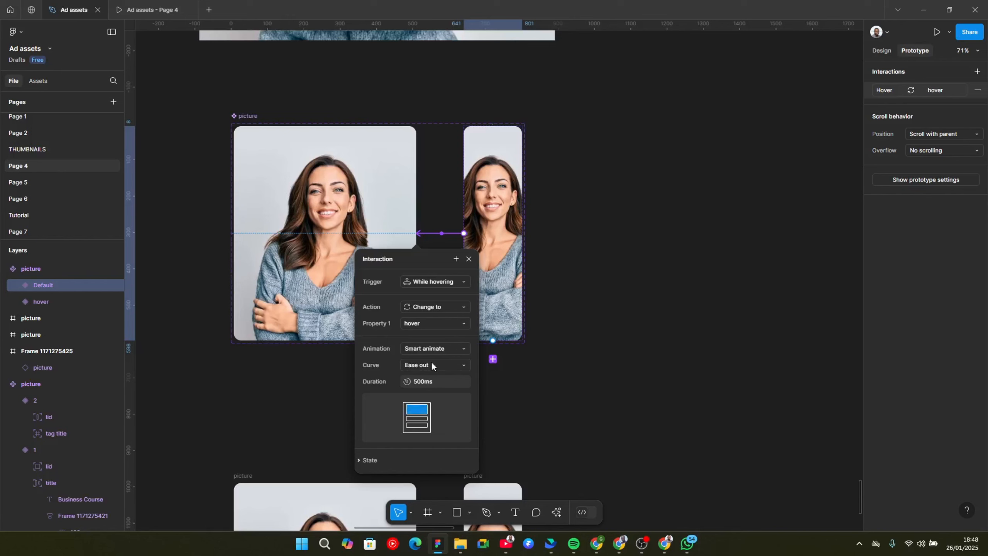
{"action": "left_click", "coordinate": [794, 318]}
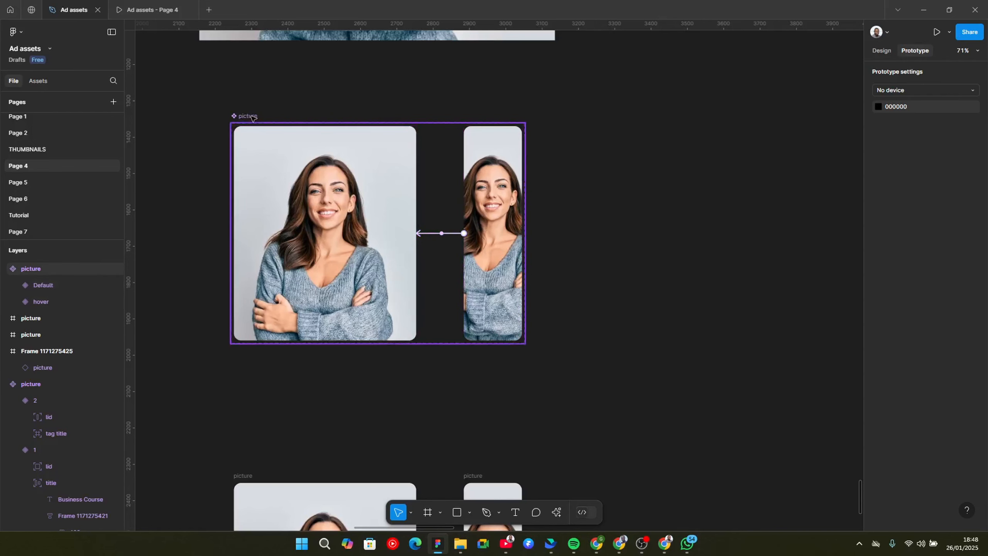
Place an instance of the narrow Default picture variant beside the component set at X 3704, Y 1370.
{"action": "left_click", "coordinate": [272, 155]}
{"action": "left_click", "coordinate": [488, 246]}
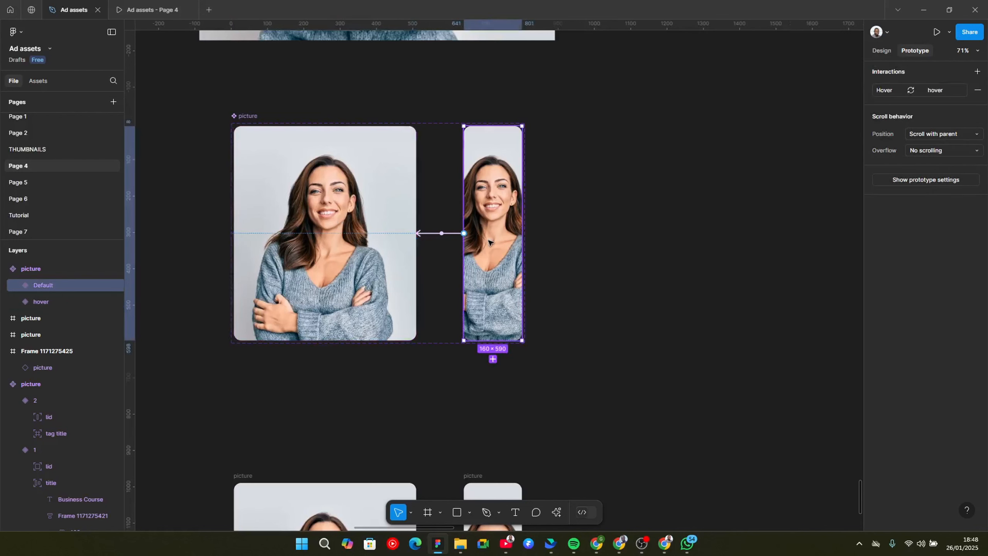
{"action": "left_click_drag", "start_coordinate": [493, 257], "coordinate": [791, 257]}
{"action": "scroll", "coordinate": [758, 401], "scroll_direction": "right", "scroll_amount": 5}
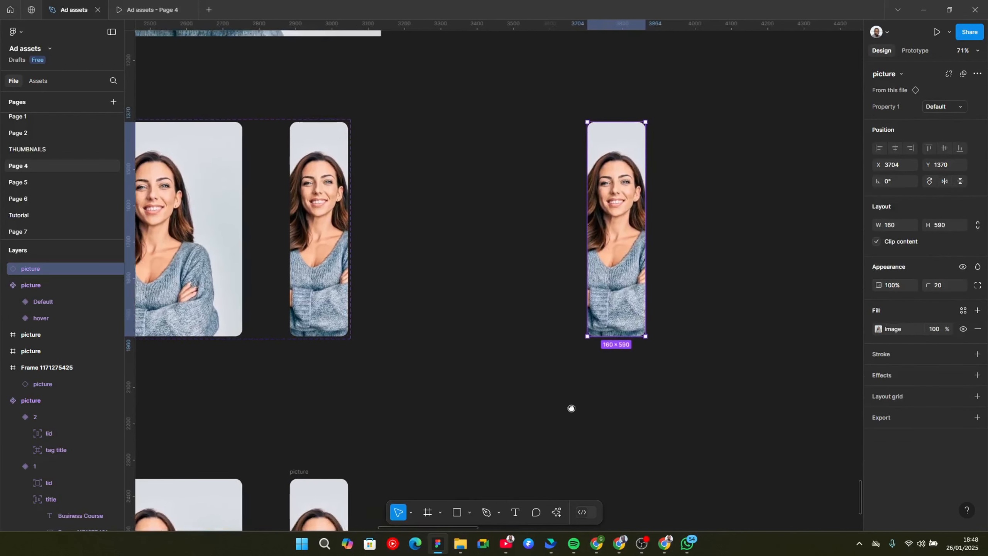
Draw a frame of about 561 × 843 around the narrow picture instance so that it contains the instance.
{"action": "key", "text": "f"}
{"action": "mouse_move", "coordinate": [518, 92]}
{"action": "left_mouse_down"}
{"action": "mouse_move", "coordinate": [706, 346]}
{"action": "mouse_move", "coordinate": [722, 397]}
{"action": "left_mouse_up"}
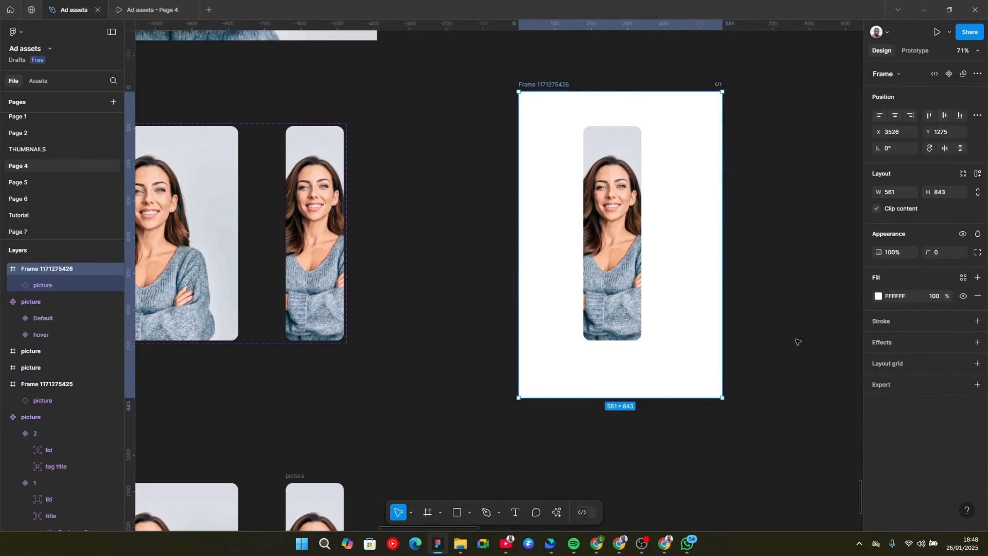
{"action": "scroll", "coordinate": [796, 338], "scroll_direction": "right", "scroll_amount": 3}
{"action": "scroll", "coordinate": [580, 276], "scroll_direction": "up", "scroll_amount": 1}
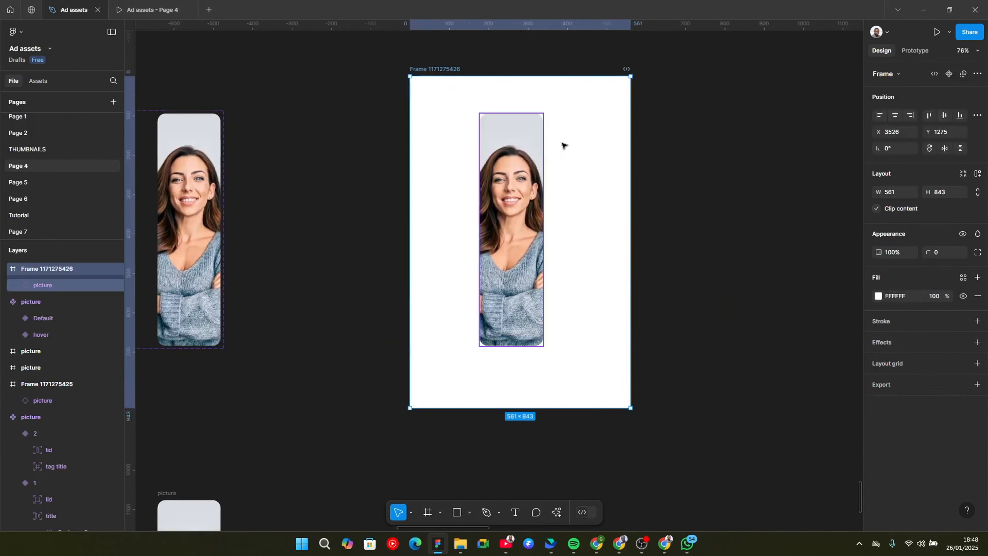
Preview the frame's hover prototype, reposition the narrow picture instance at X 68, Y 113, and preview it again.
{"action": "left_click", "coordinate": [935, 30]}
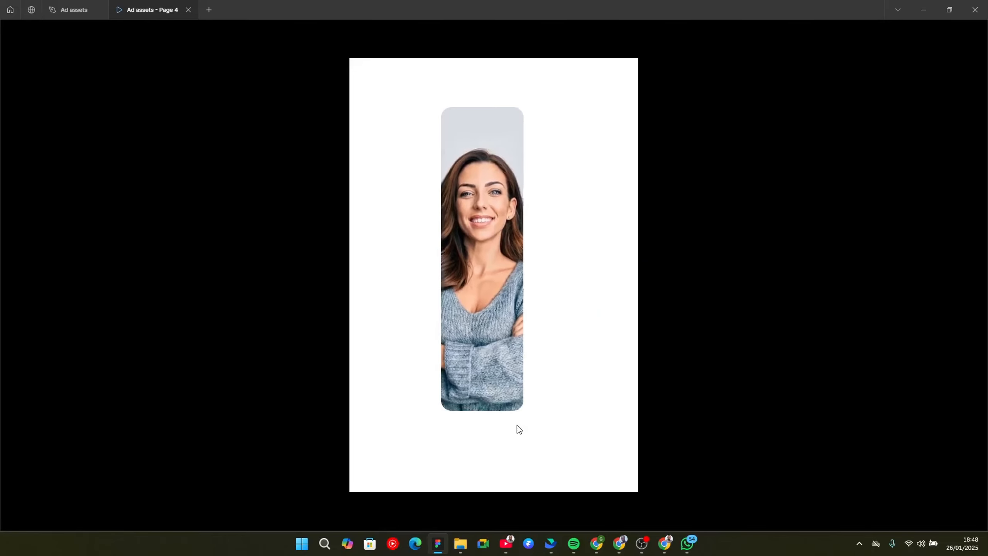
{"action": "left_click", "coordinate": [75, 11]}
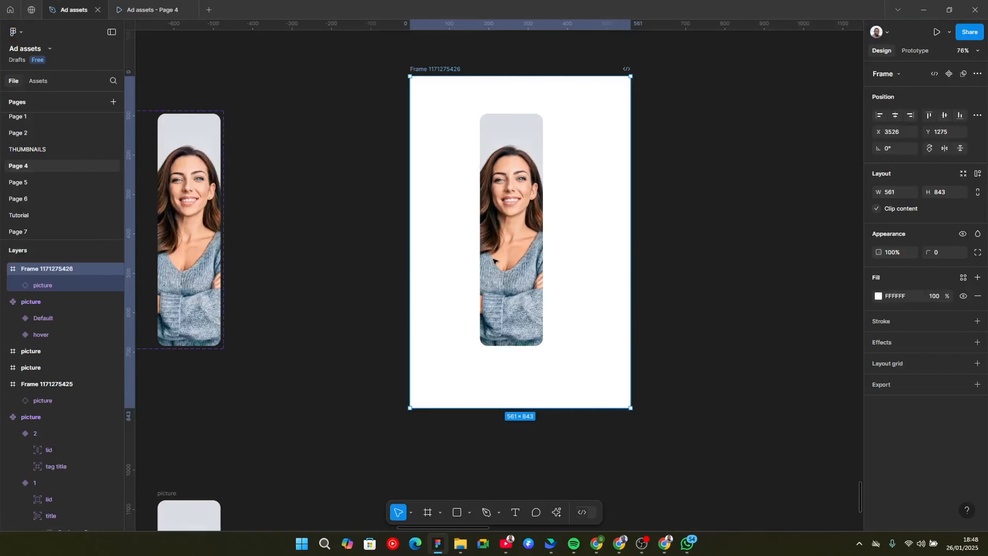
{"action": "left_click", "coordinate": [469, 251]}
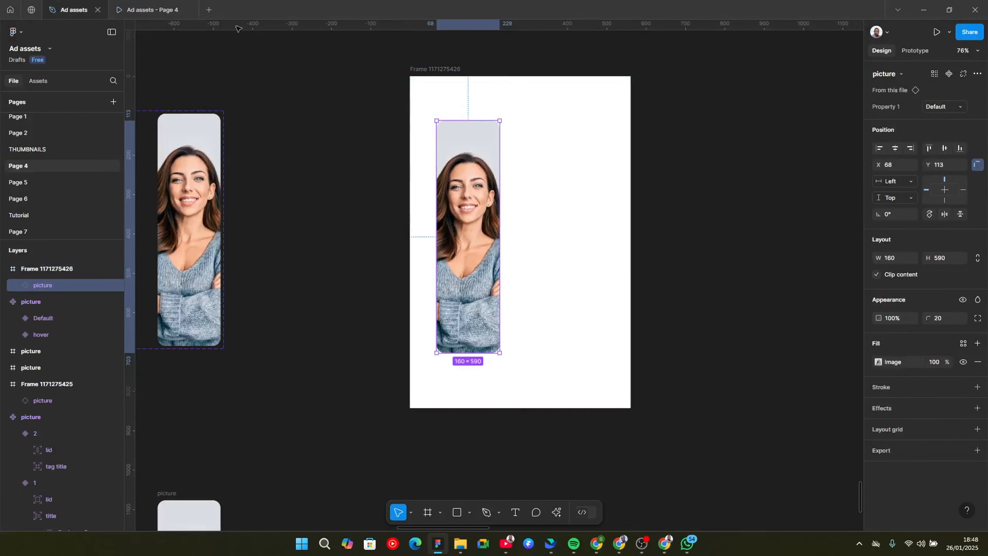
{"action": "left_click", "coordinate": [151, 10]}
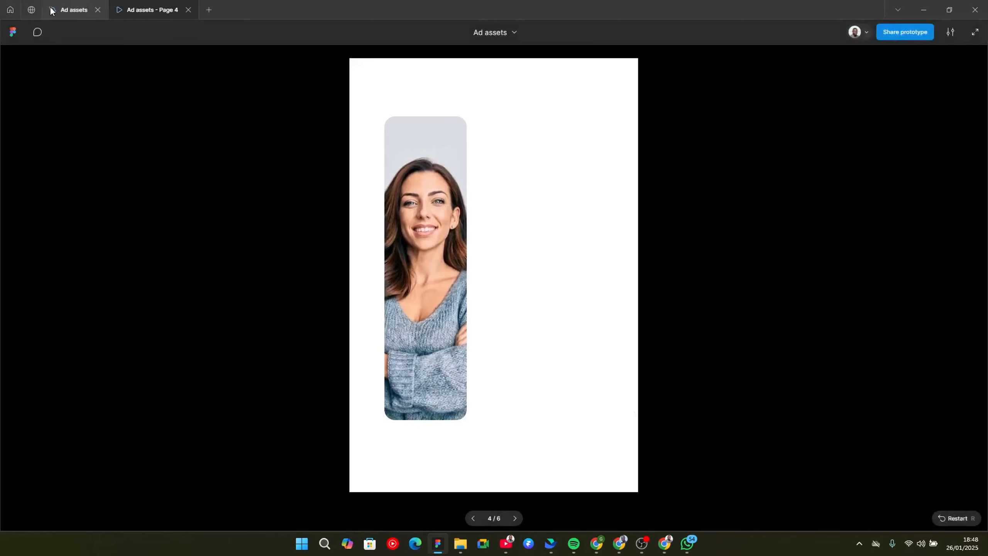
{"action": "left_click", "coordinate": [74, 10]}
Move the two spare picture frames from below the component set to beside the white test frame, at Y 1249.
{"action": "scroll", "coordinate": [677, 286], "scroll_direction": "down", "scroll_amount": 3}
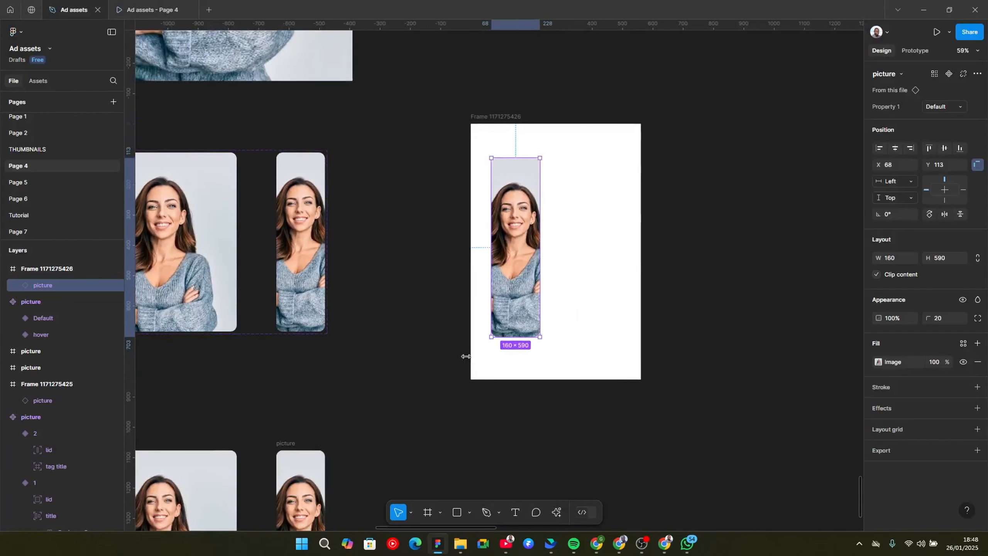
{"action": "left_click", "coordinate": [430, 361]}
{"action": "scroll", "coordinate": [598, 273], "scroll_direction": "left", "scroll_amount": 5}
{"action": "scroll", "coordinate": [597, 274], "scroll_direction": "down", "scroll_amount": 2}
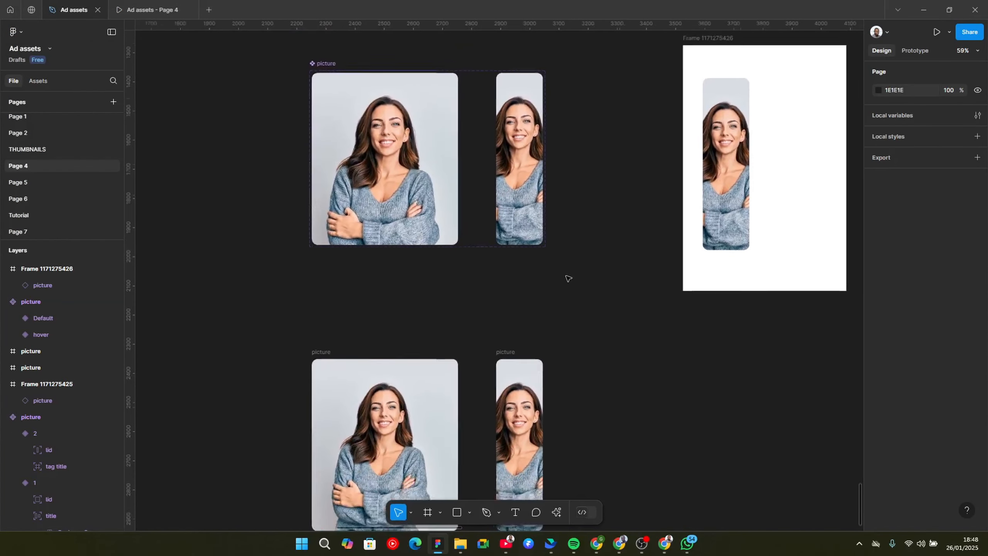
{"action": "scroll", "coordinate": [570, 278], "scroll_direction": "down", "scroll_amount": 3}
{"action": "scroll", "coordinate": [639, 246], "scroll_direction": "up", "scroll_amount": 2}
{"action": "scroll", "coordinate": [414, 302], "scroll_direction": "down", "scroll_amount": 2}
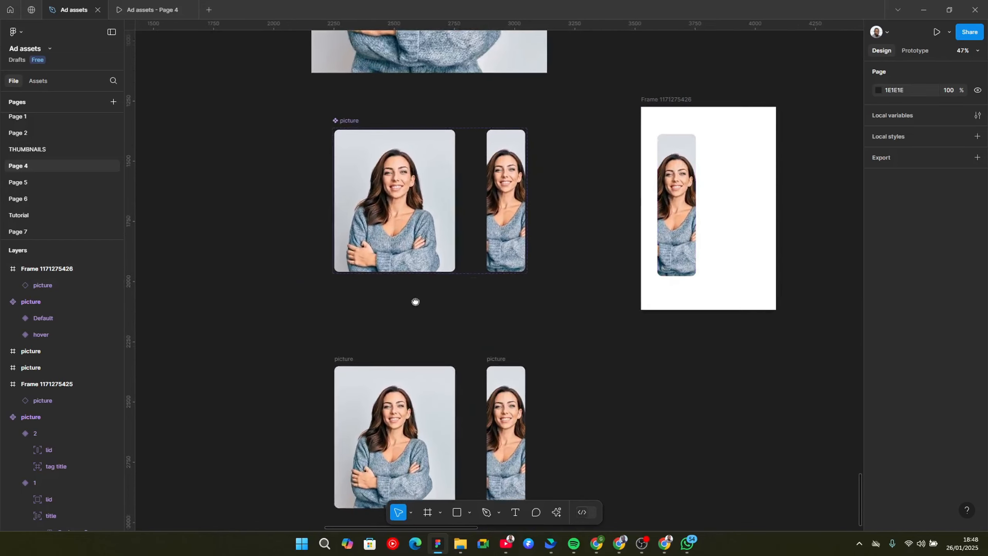
{"action": "scroll", "coordinate": [369, 307], "scroll_direction": "left", "scroll_amount": 1}
{"action": "left_click", "coordinate": [359, 323]}
{"action": "left_click", "coordinate": [531, 389], "text": "shift"}
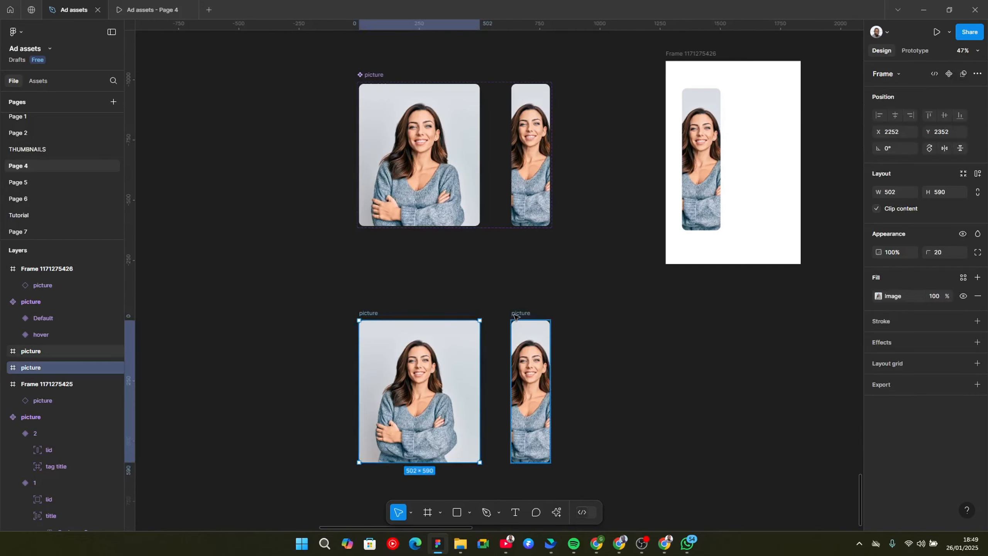
{"action": "scroll", "coordinate": [358, 349], "scroll_direction": "down", "scroll_amount": 1}
{"action": "left_click_drag", "start_coordinate": [463, 379], "coordinate": [809, 183]}
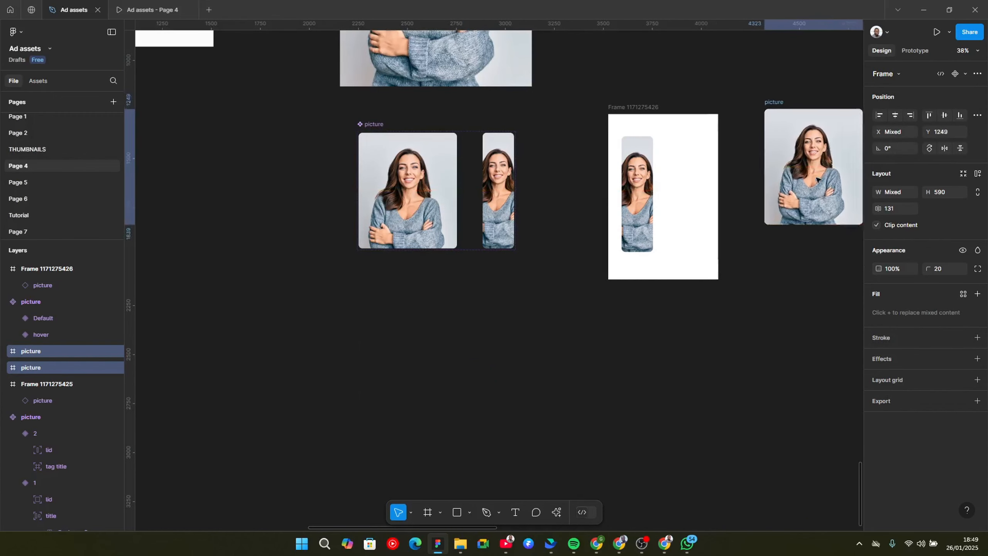
Duplicate the picture component set directly below the original at X 2244, Y 2157.
{"action": "scroll", "coordinate": [390, 249], "scroll_direction": "up", "scroll_amount": 2}
{"action": "left_click", "coordinate": [367, 126]}
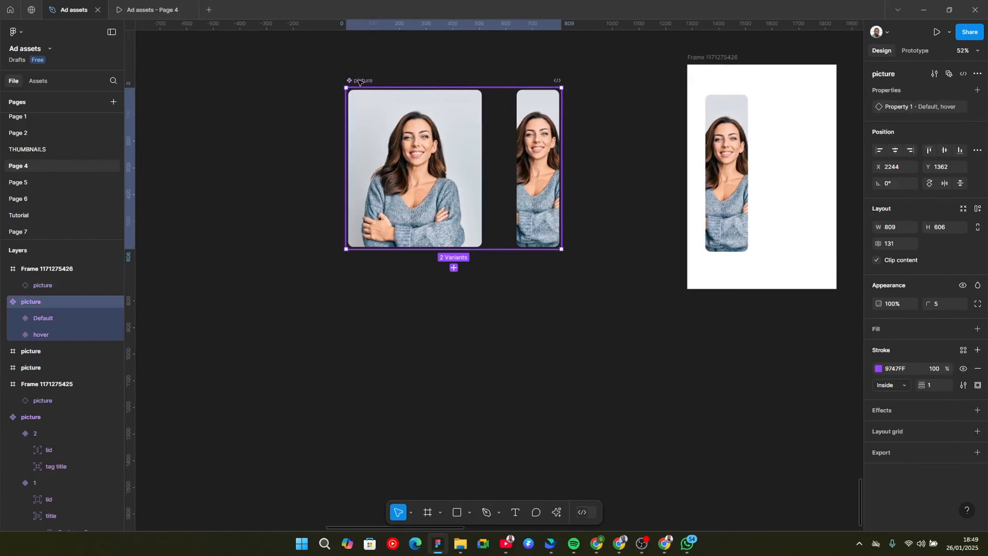
{"action": "left_click_drag", "start_coordinate": [356, 118], "coordinate": [356, 329]}
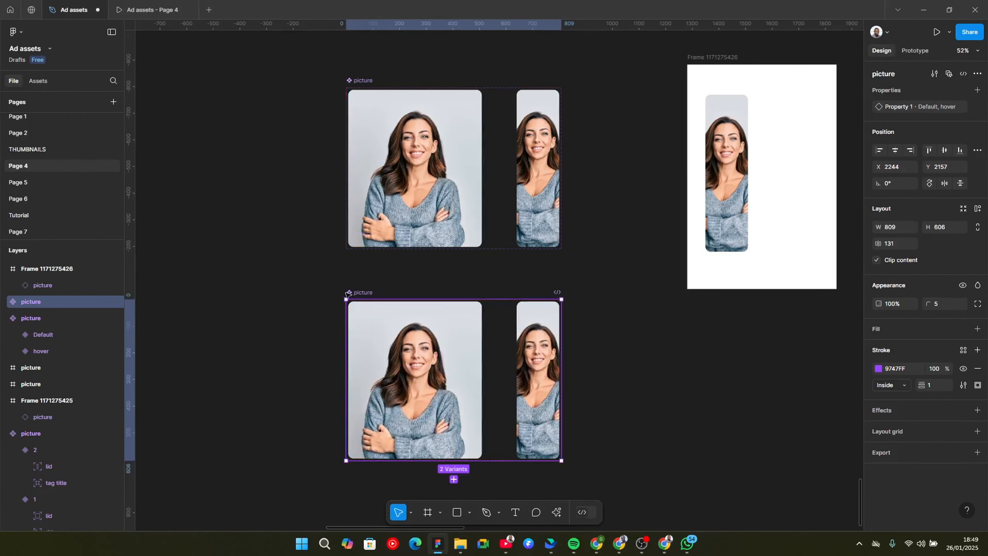
Rename the upper component set as picture 1.
{"action": "scroll", "coordinate": [349, 155], "scroll_direction": "up", "scroll_amount": 1}
{"action": "double_click", "coordinate": [355, 78]}
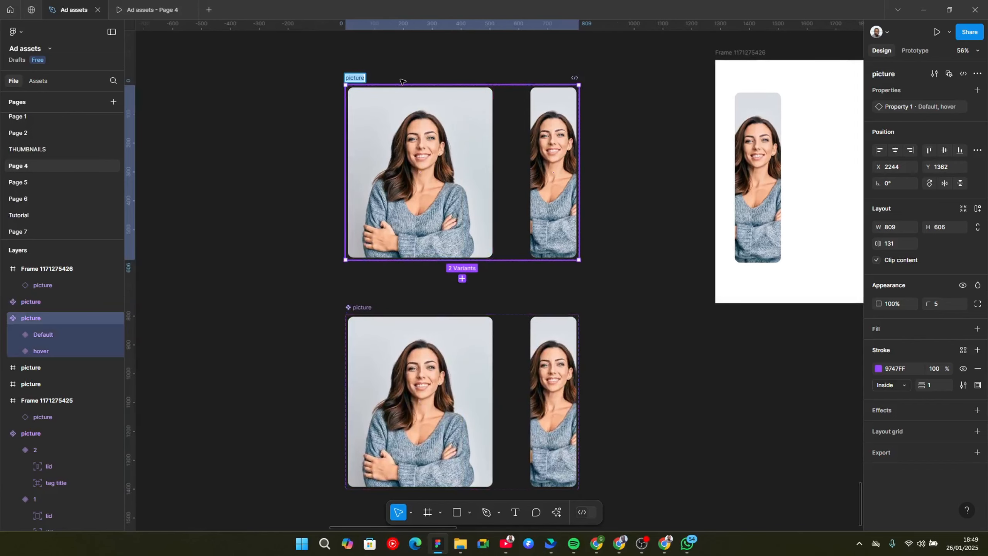
{"action": "key", "text": "Right"}
{"action": "type", "text": "1"}
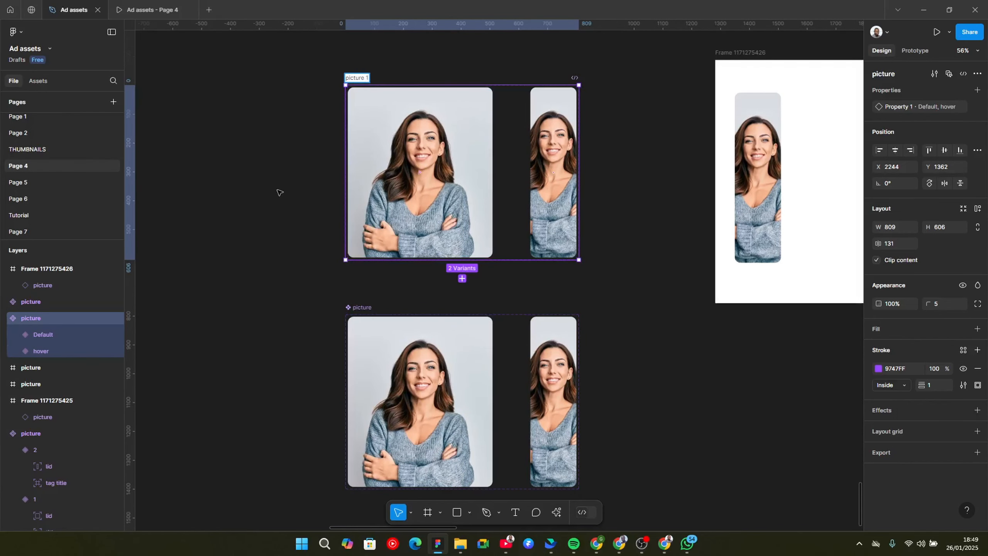
{"action": "left_click", "coordinate": [280, 191]}
Rename the duplicated lower component set as picture 2.
{"action": "left_click", "coordinate": [395, 315]}
{"action": "key", "text": "ctrl+r"}
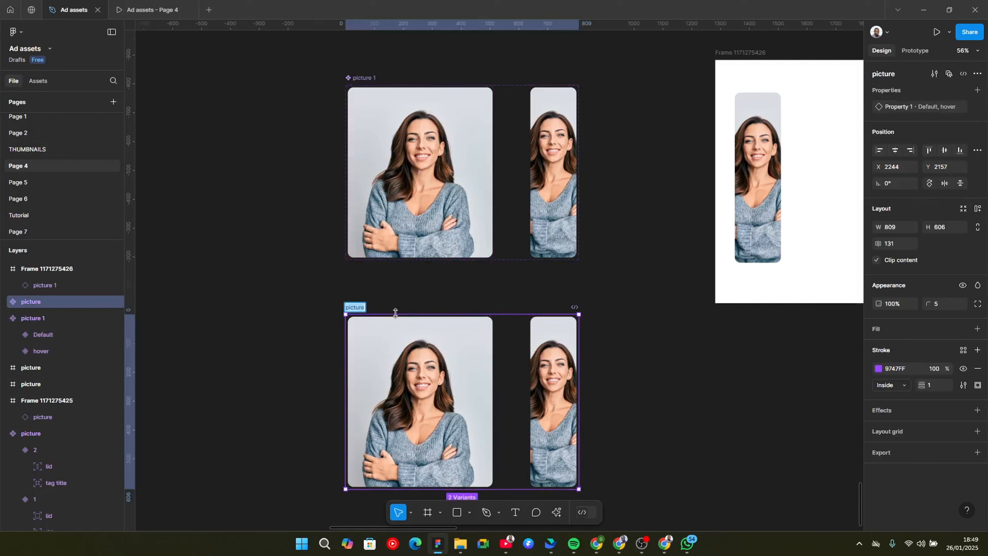
{"action": "type", "text": "2"}
{"action": "left_click", "coordinate": [241, 318]}
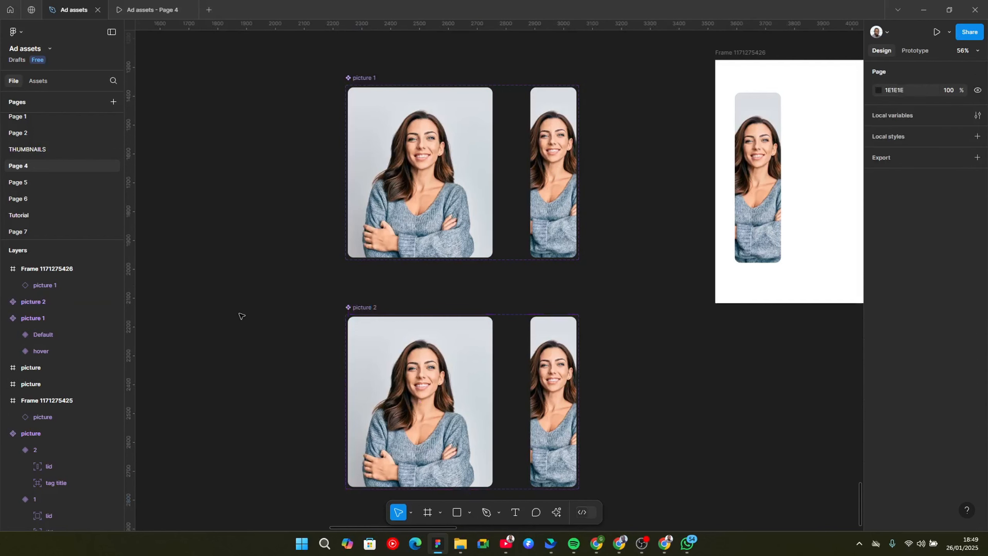
Delete the large source image of the woman in the blue sweater above the picture 1 component set.
{"action": "scroll", "coordinate": [268, 315], "scroll_direction": "down", "scroll_amount": 1}
{"action": "scroll", "coordinate": [438, 390], "scroll_direction": "down", "scroll_amount": 3}
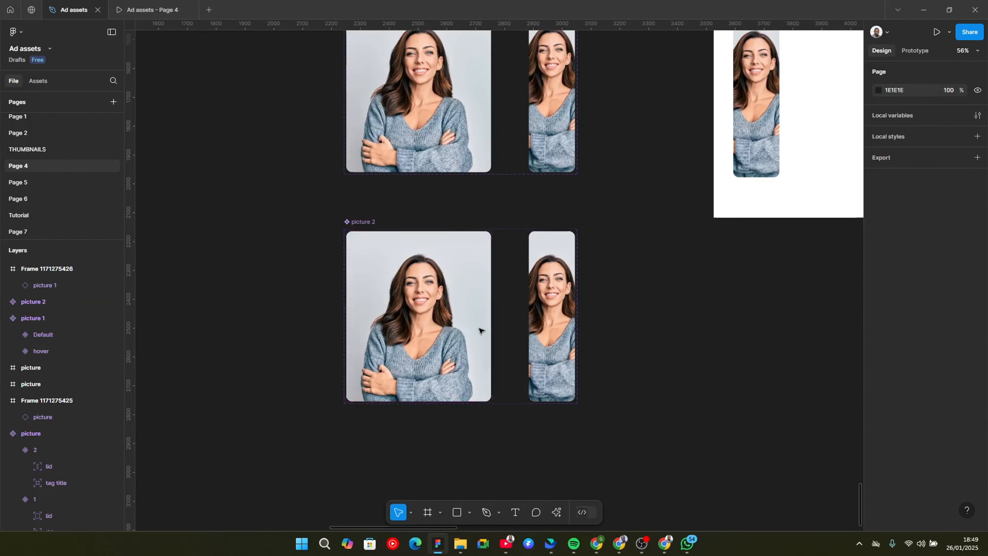
{"action": "scroll", "coordinate": [481, 330], "scroll_direction": "up", "scroll_amount": 2}
{"action": "scroll", "coordinate": [411, 308], "scroll_direction": "up", "scroll_amount": 2}
{"action": "left_click", "coordinate": [411, 307]}
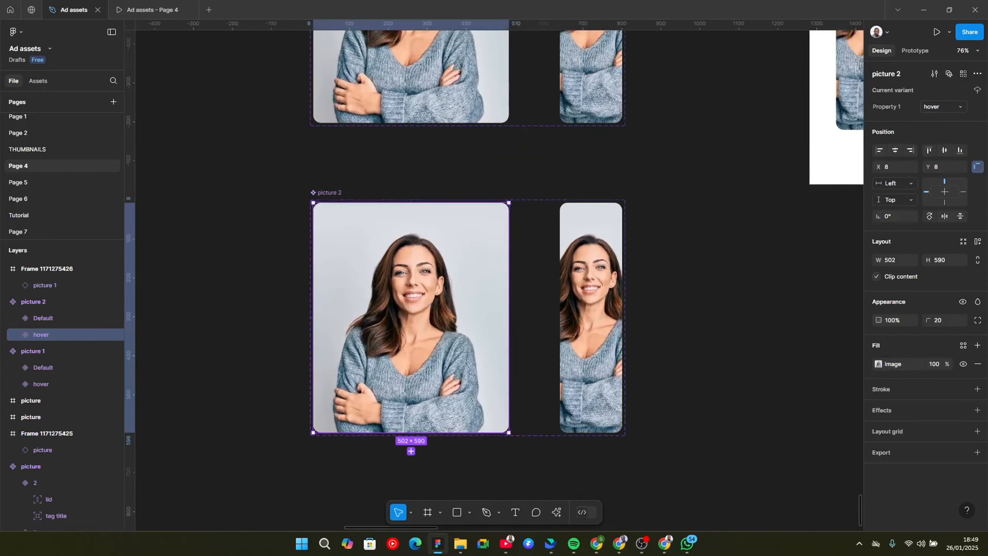
{"action": "scroll", "coordinate": [561, 246], "scroll_direction": "down", "scroll_amount": 2}
{"action": "scroll", "coordinate": [503, 250], "scroll_direction": "up", "scroll_amount": 4}
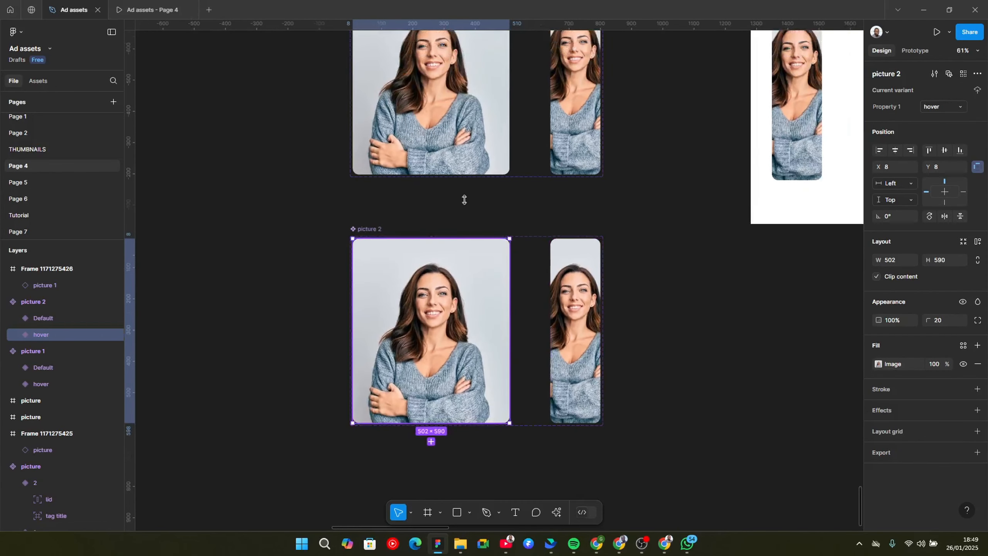
{"action": "scroll", "coordinate": [558, 187], "scroll_direction": "down", "scroll_amount": 3}
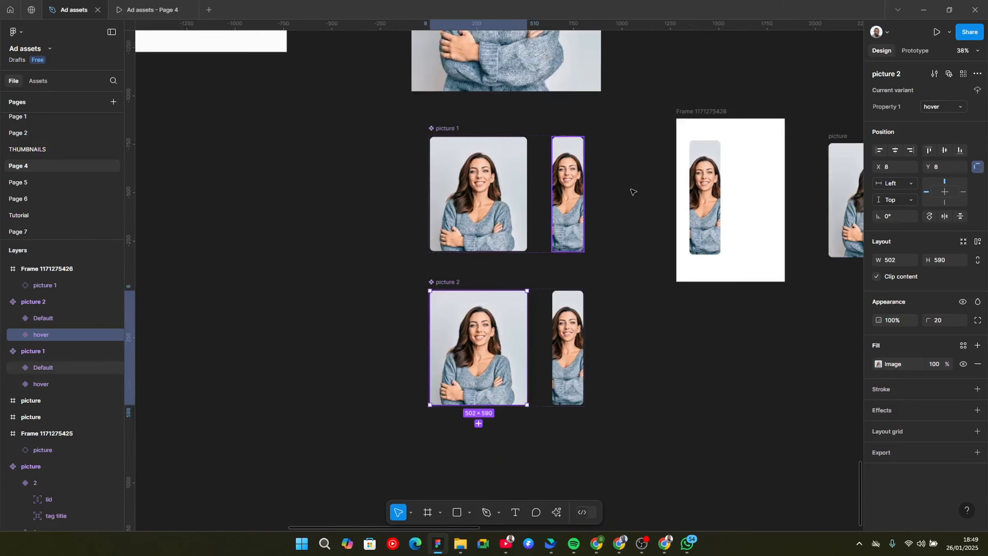
{"action": "scroll", "coordinate": [557, 187], "scroll_direction": "up", "scroll_amount": 5}
{"action": "left_click", "coordinate": [462, 210]}
{"action": "key", "text": "Delete"}
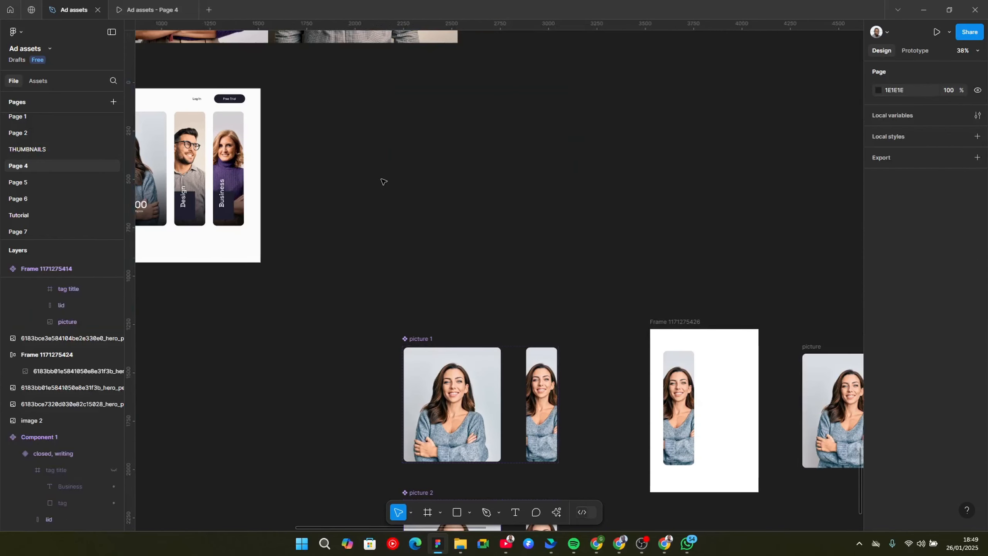
Duplicate the large image of the woman in the purple sweater and place the copy above picture 1 at X 2159, Y 85.
{"action": "scroll", "coordinate": [357, 156], "scroll_direction": "up", "scroll_amount": 3}
{"action": "scroll", "coordinate": [331, 148], "scroll_direction": "left", "scroll_amount": 2}
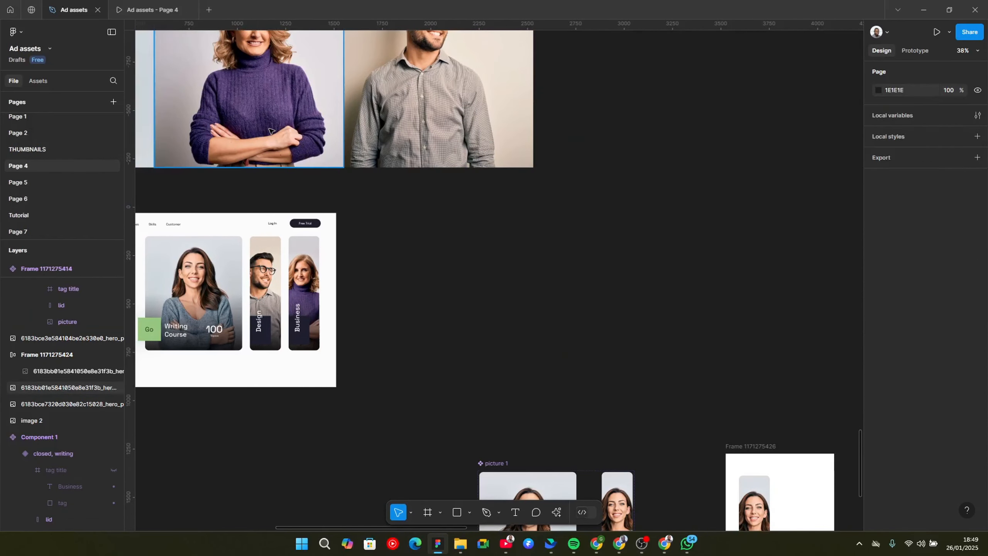
{"action": "left_click_drag", "start_coordinate": [271, 131], "coordinate": [574, 354]}
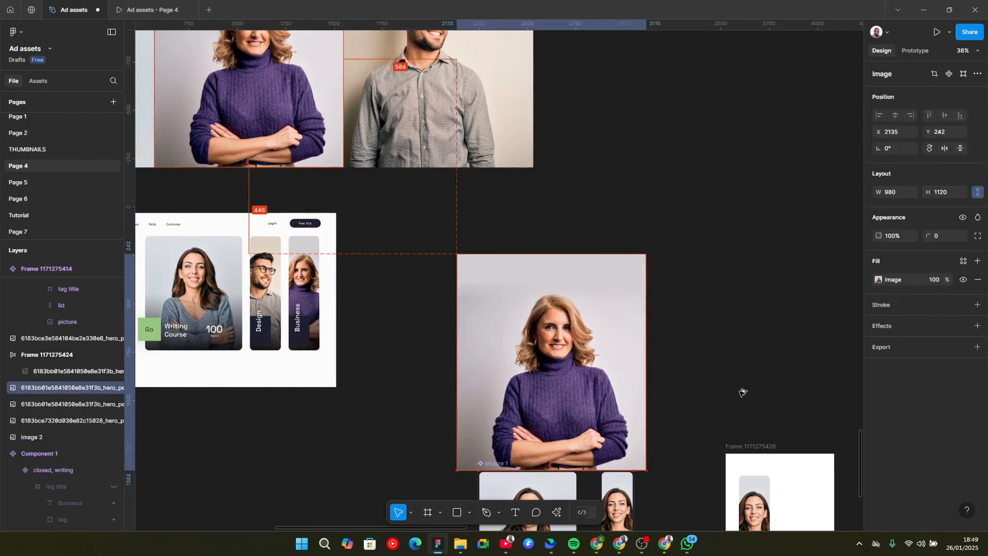
{"action": "scroll", "coordinate": [742, 392], "scroll_direction": "down", "scroll_amount": 5}
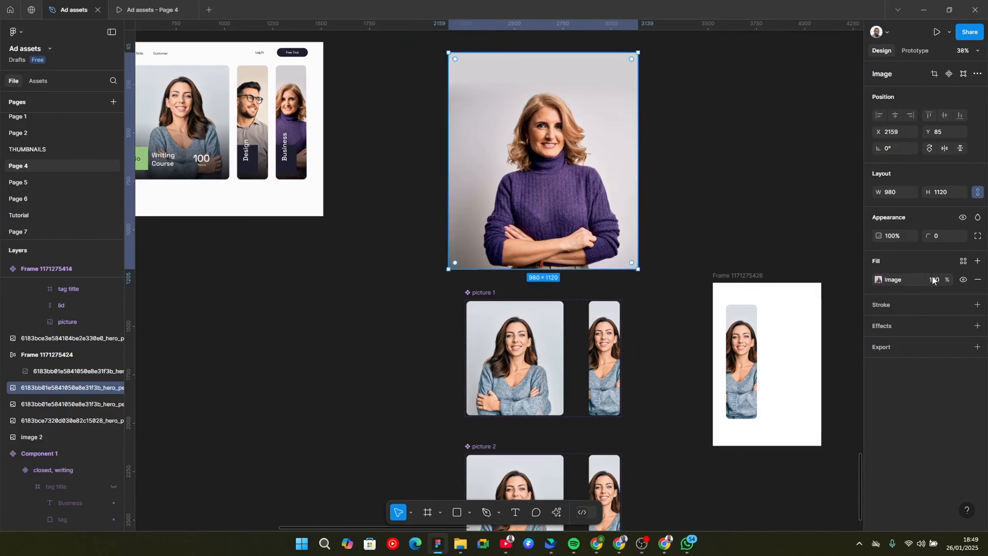
Copy the purple-sweater image's fill and paste it onto the narrow Default variant of picture 2.
{"action": "left_click", "coordinate": [873, 280]}
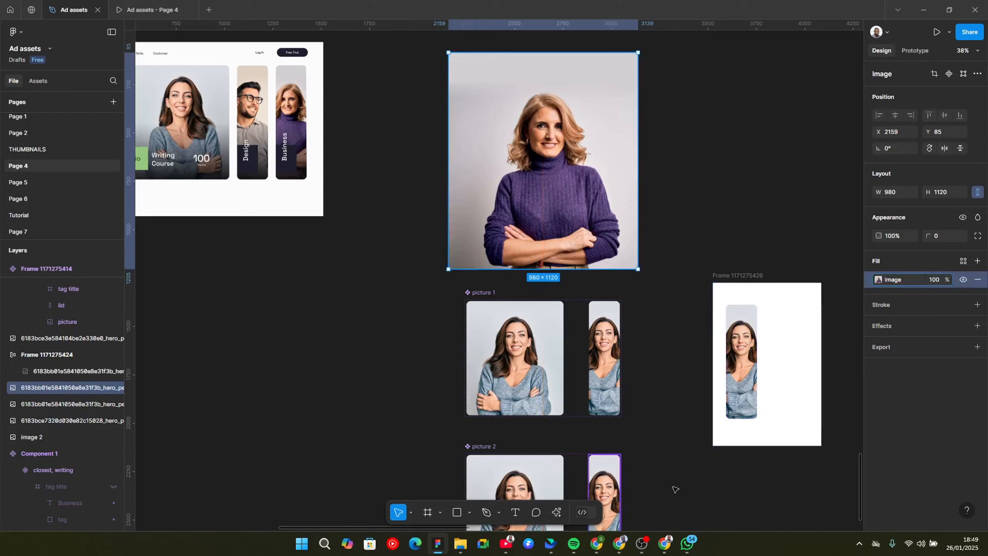
{"action": "scroll", "coordinate": [661, 409], "scroll_direction": "down", "scroll_amount": 5}
{"action": "scroll", "coordinate": [646, 342], "scroll_direction": "up", "scroll_amount": 3}
{"action": "left_click", "coordinate": [603, 342]}
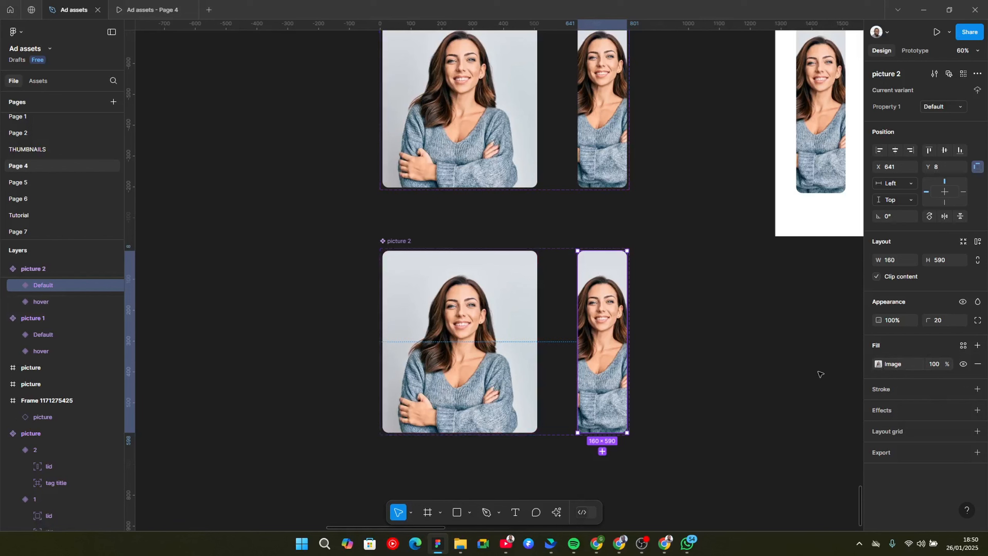
{"action": "key", "text": "ctrl+v"}
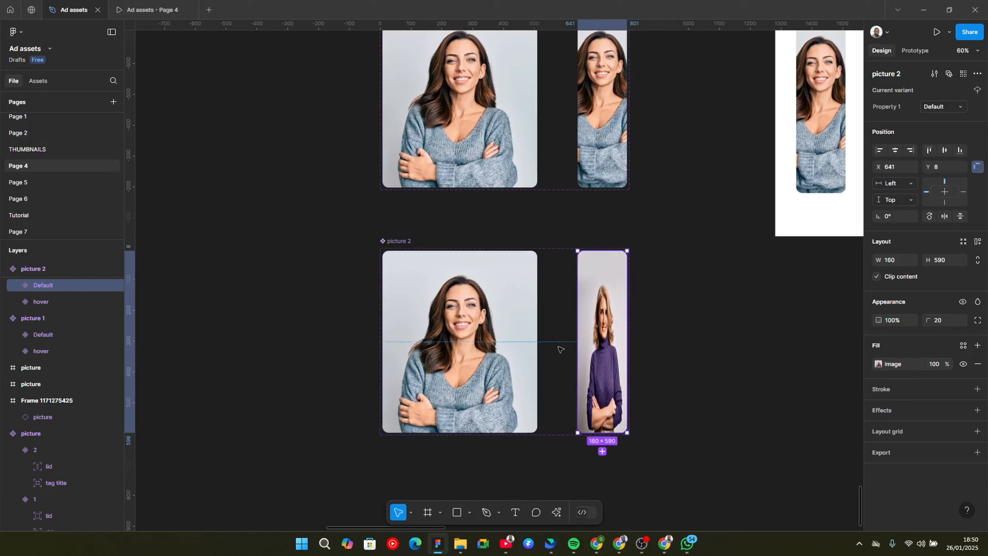
Paste the purple-sweater fill onto the wide hover variant of picture 2 and remove its old image fill.
{"action": "left_click", "coordinate": [484, 352]}
{"action": "key", "text": "ctrl+v"}
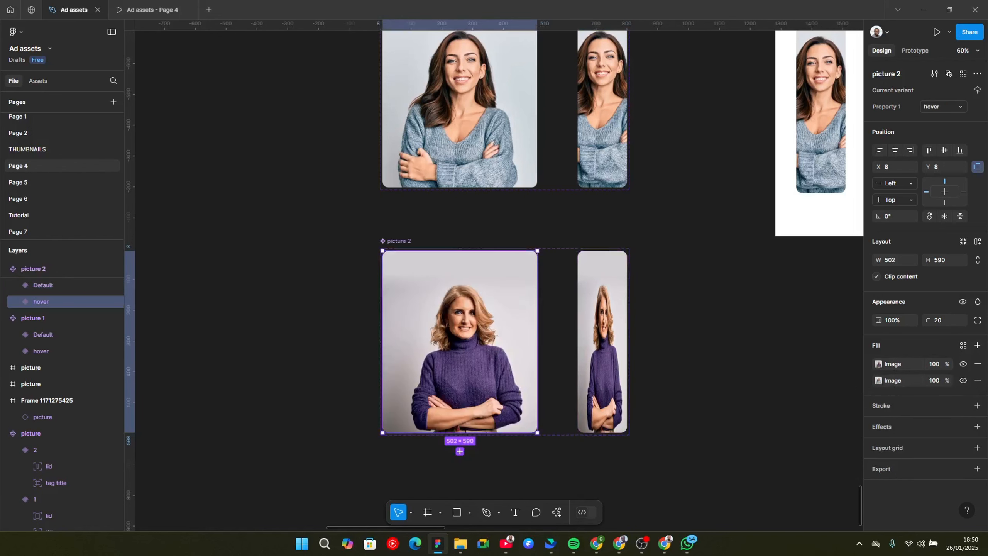
{"action": "left_click", "coordinate": [977, 380]}
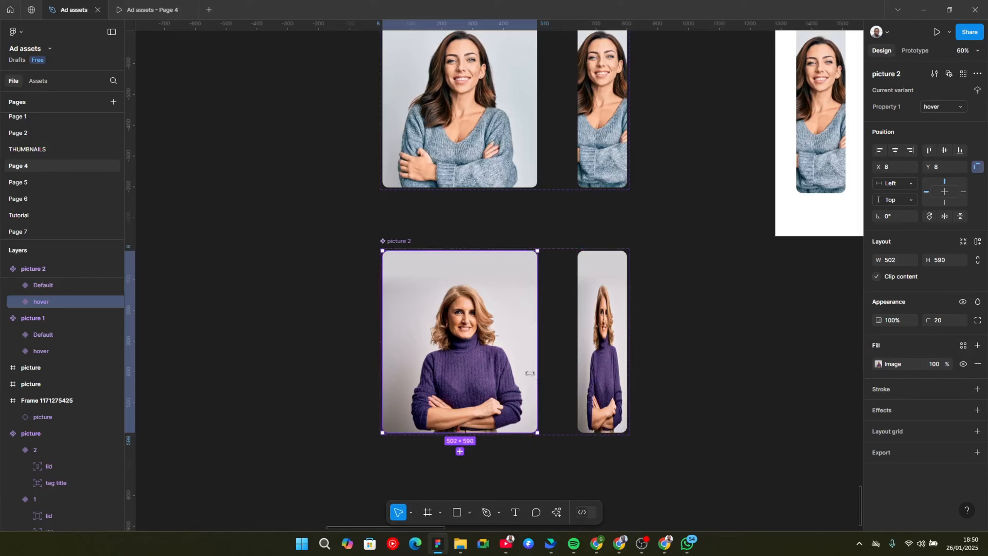
Change the image fill of picture 2's narrow Default variant from Crop to Fill mode and close its settings.
{"action": "scroll", "coordinate": [609, 353], "scroll_direction": "up", "scroll_amount": 5}
{"action": "left_click", "coordinate": [608, 353]}
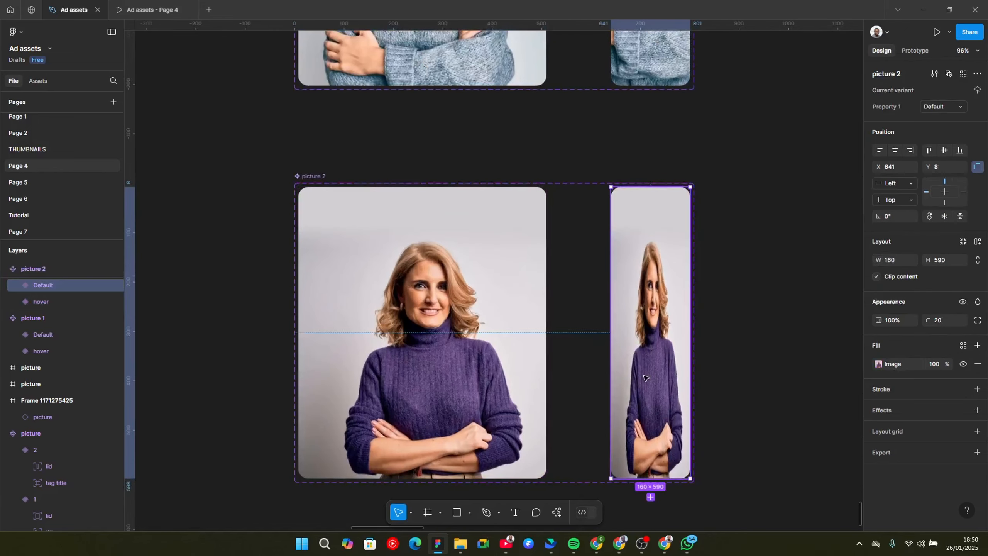
{"action": "left_click", "coordinate": [878, 363]}
{"action": "left_click", "coordinate": [787, 307]}
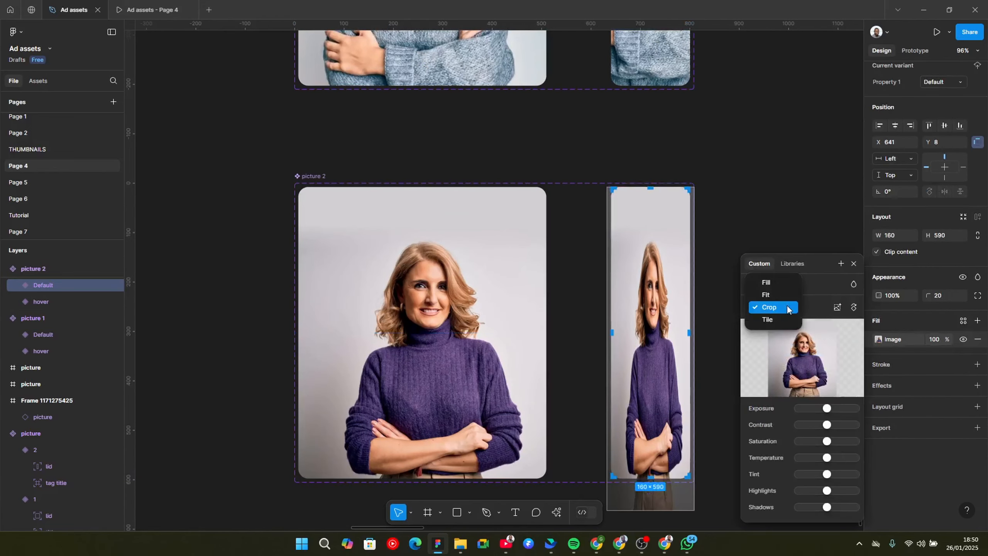
{"action": "left_click", "coordinate": [766, 283]}
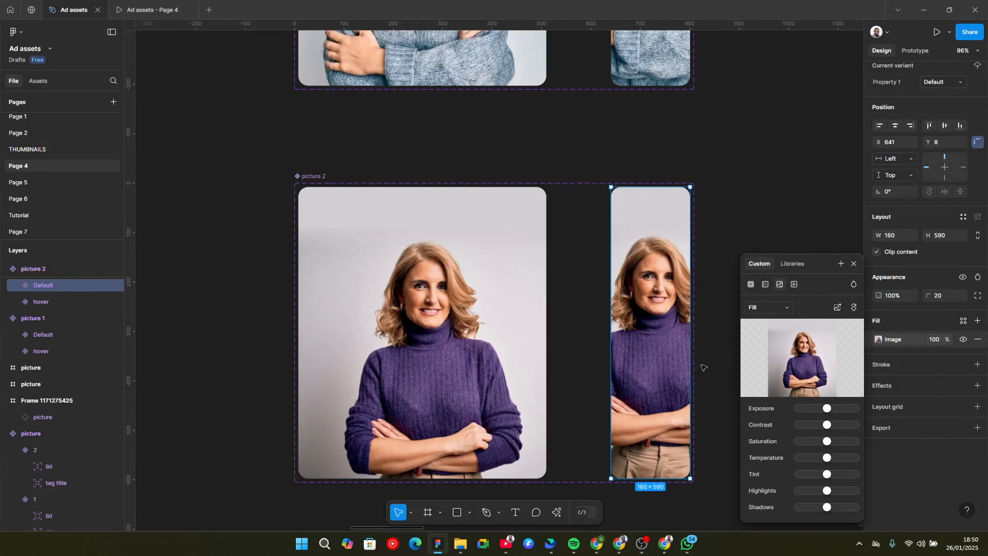
{"action": "left_click", "coordinate": [853, 264]}
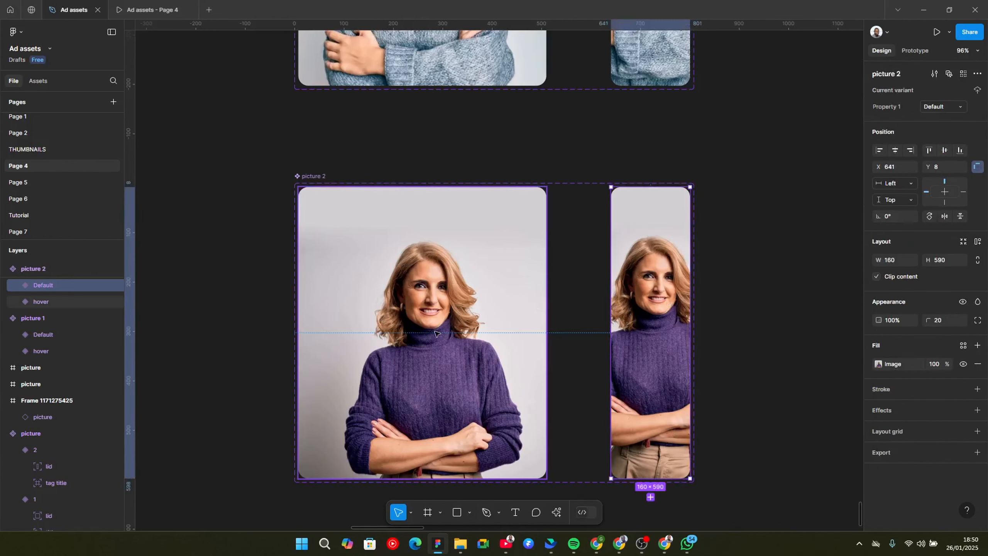
Check the image fill settings of picture 2's wide hover variant and close them.
{"action": "left_click", "coordinate": [389, 333]}
{"action": "scroll", "coordinate": [396, 304], "scroll_direction": "down", "scroll_amount": 1}
{"action": "scroll", "coordinate": [406, 318], "scroll_direction": "up", "scroll_amount": 1}
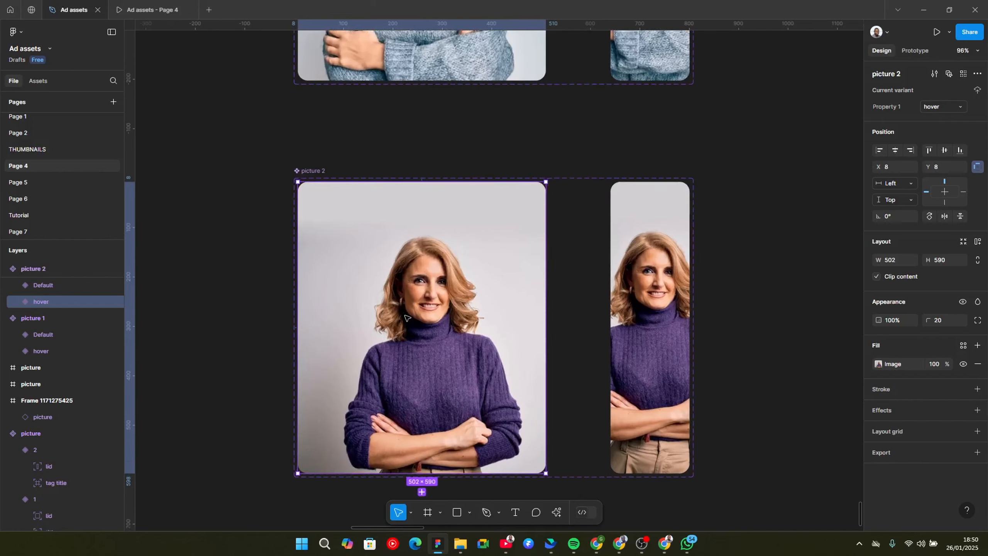
{"action": "double_click", "coordinate": [407, 318]}
{"action": "scroll", "coordinate": [406, 318], "scroll_direction": "down", "scroll_amount": 1}
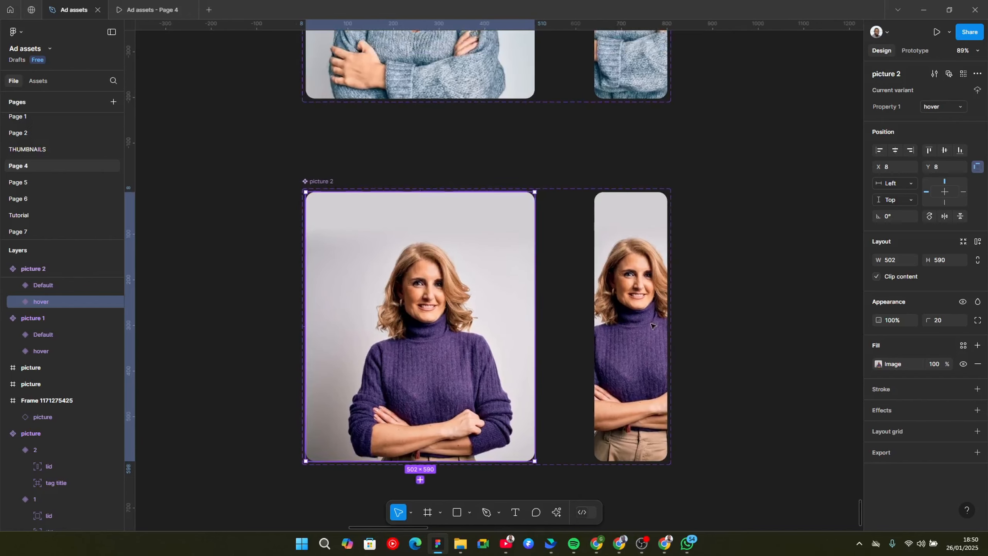
{"action": "left_click", "coordinate": [879, 364]}
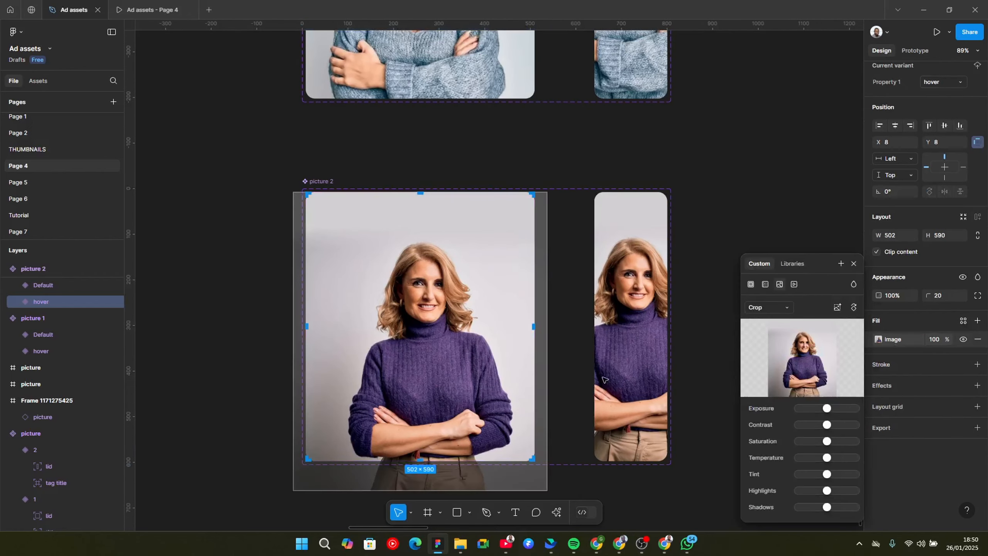
{"action": "scroll", "coordinate": [491, 131], "scroll_direction": "up", "scroll_amount": 3}
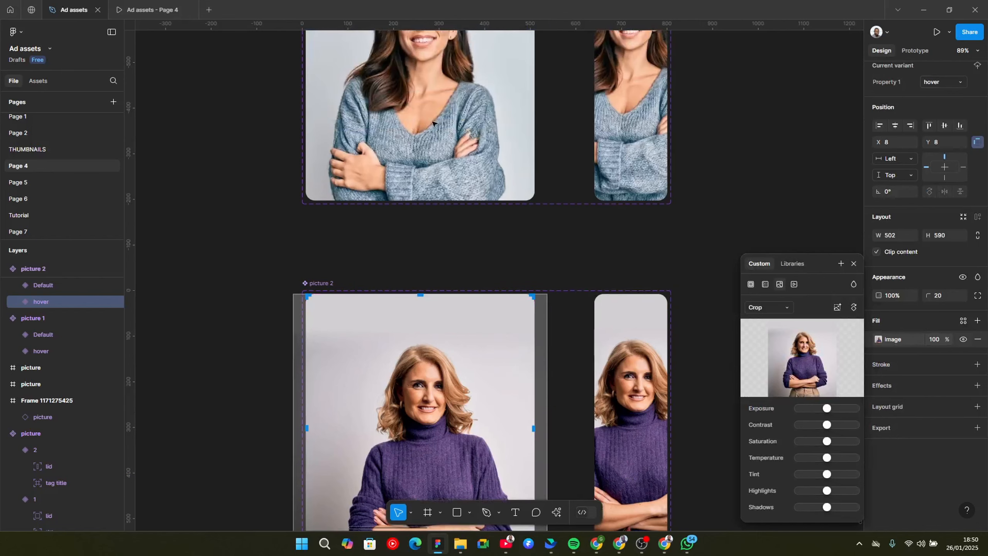
{"action": "scroll", "coordinate": [532, 346], "scroll_direction": "down", "scroll_amount": 1}
{"action": "key", "text": "Escape"}
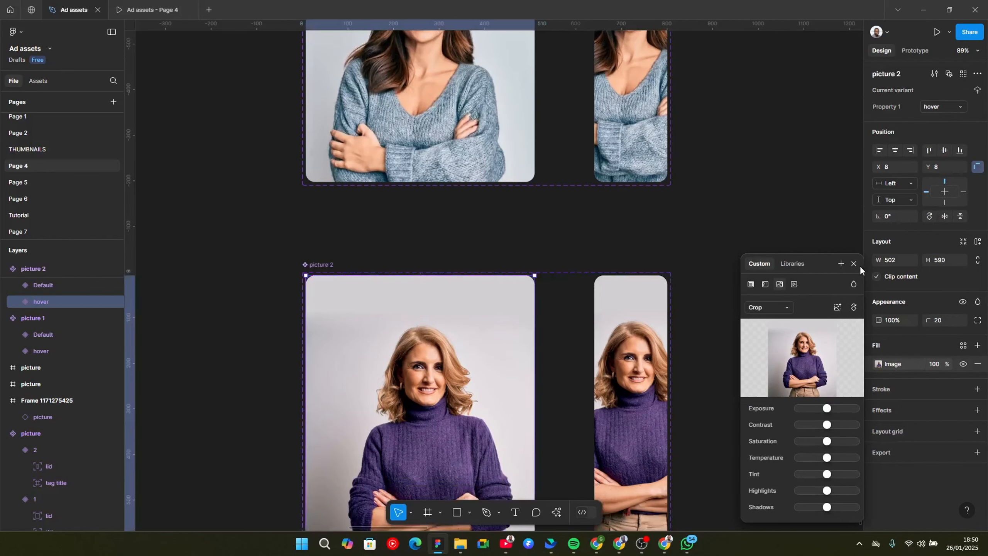
{"action": "left_click", "coordinate": [855, 264]}
{"action": "left_click", "coordinate": [760, 219]}
Duplicate the picture 2 component set below itself at X 2244, Y 2942, and collapse the layers of the earlier picture sets.
{"action": "scroll", "coordinate": [392, 238], "scroll_direction": "down", "scroll_amount": 3}
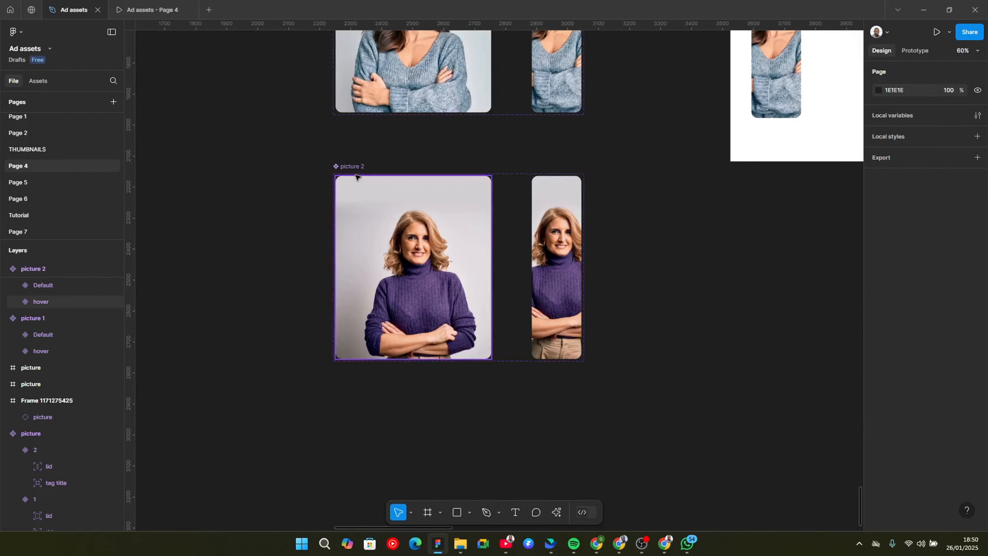
{"action": "left_click_drag", "start_coordinate": [355, 176], "coordinate": [354, 414]}
{"action": "scroll", "coordinate": [343, 397], "scroll_direction": "down", "scroll_amount": 1}
{"action": "scroll", "coordinate": [335, 388], "scroll_direction": "up", "scroll_amount": 3}
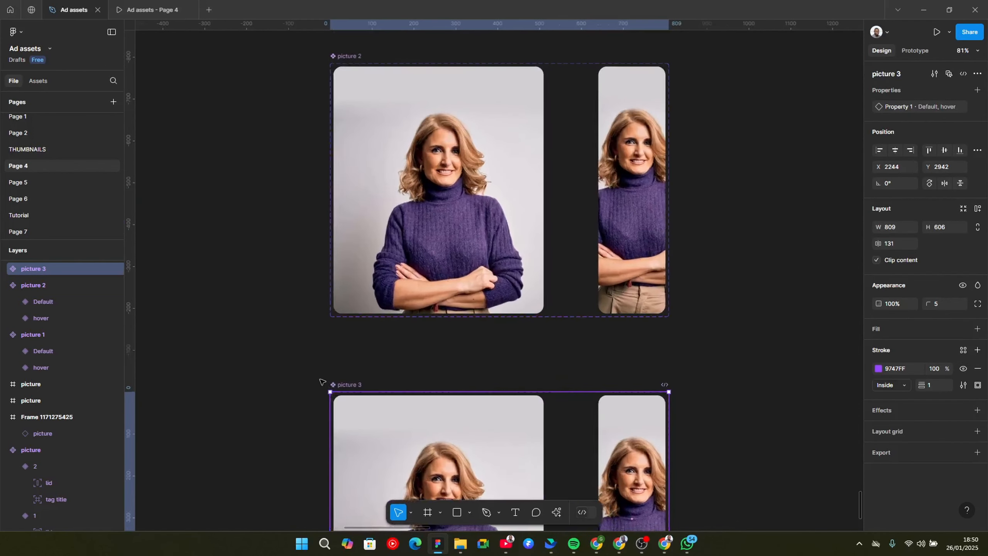
{"action": "scroll", "coordinate": [323, 389], "scroll_direction": "up", "scroll_amount": 1}
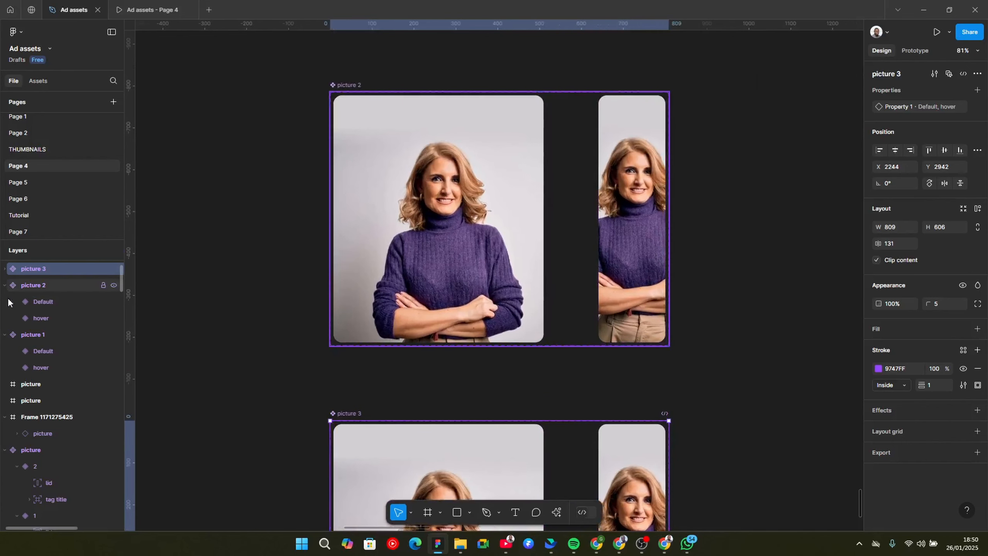
{"action": "left_click", "coordinate": [5, 334]}
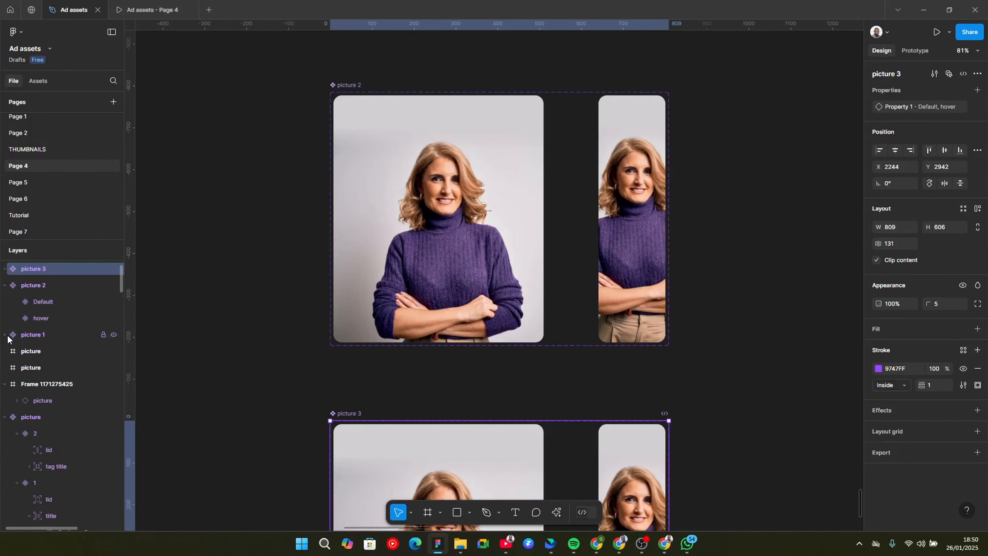
{"action": "left_click", "coordinate": [4, 285]}
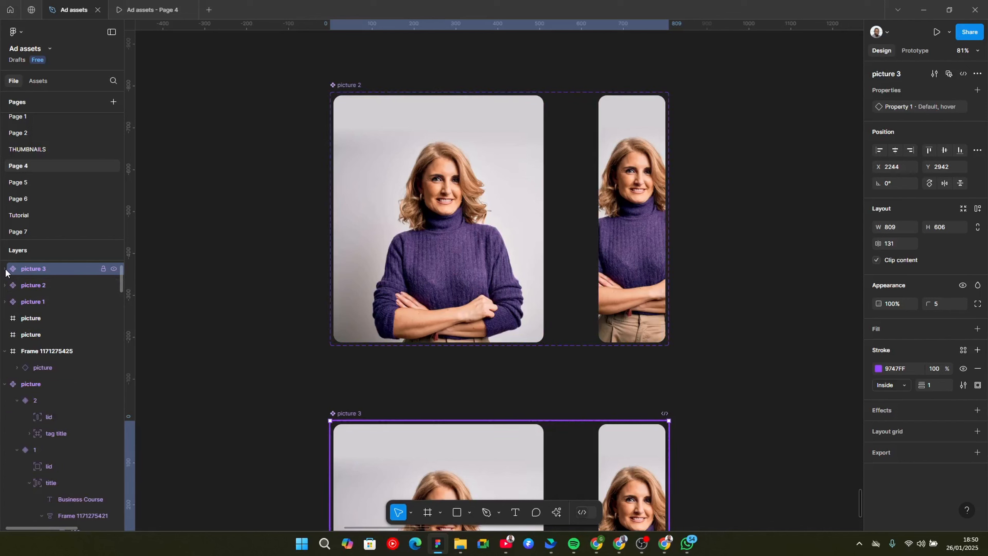
{"action": "left_click", "coordinate": [451, 238]}
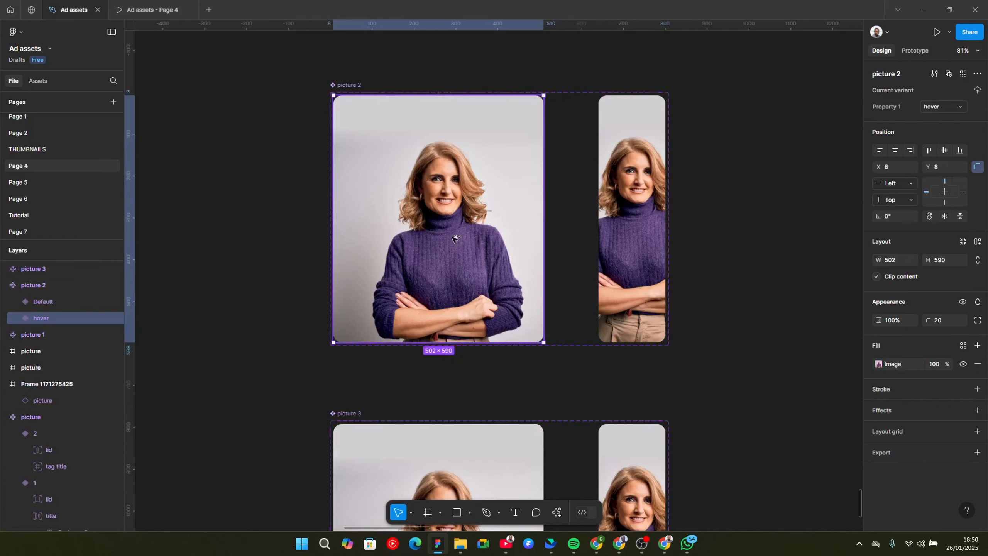
{"action": "key", "text": "ctrl+c"}
{"action": "key", "text": "ctrl+v"}
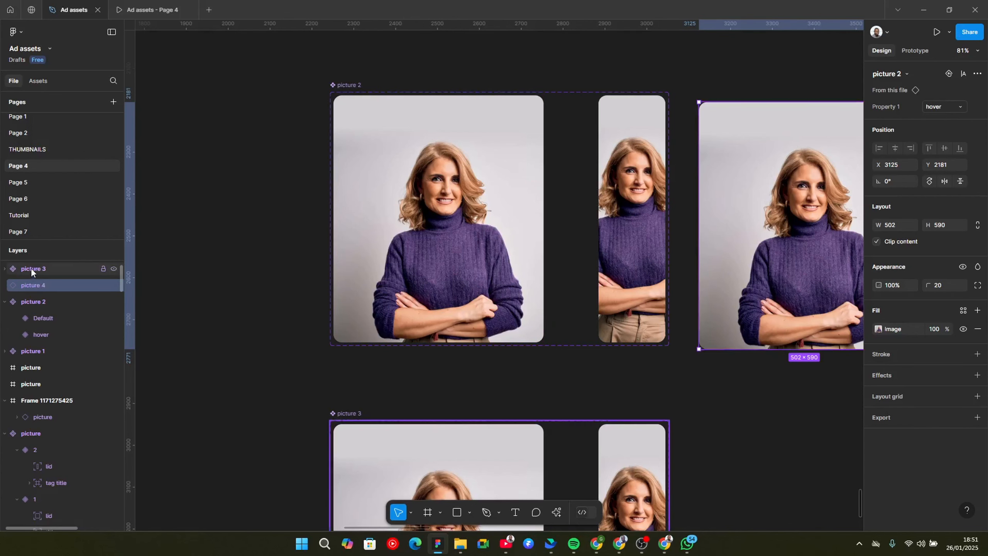
{"action": "key", "text": "Delete"}
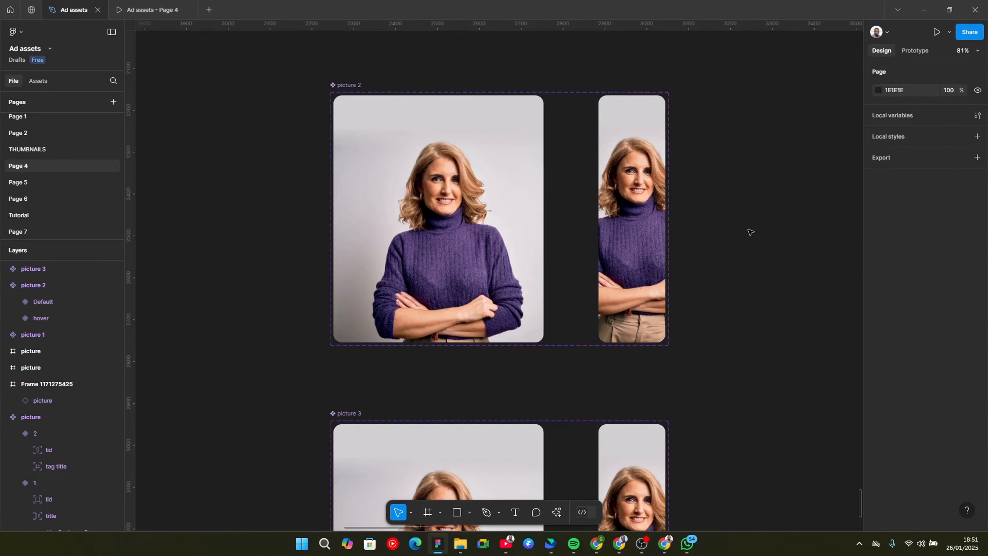
Delete the large copy of the purple-sweater image above picture 1.
{"action": "scroll", "coordinate": [365, 223], "scroll_direction": "down", "scroll_amount": 5}
{"action": "scroll", "coordinate": [296, 274], "scroll_direction": "up", "scroll_amount": 4}
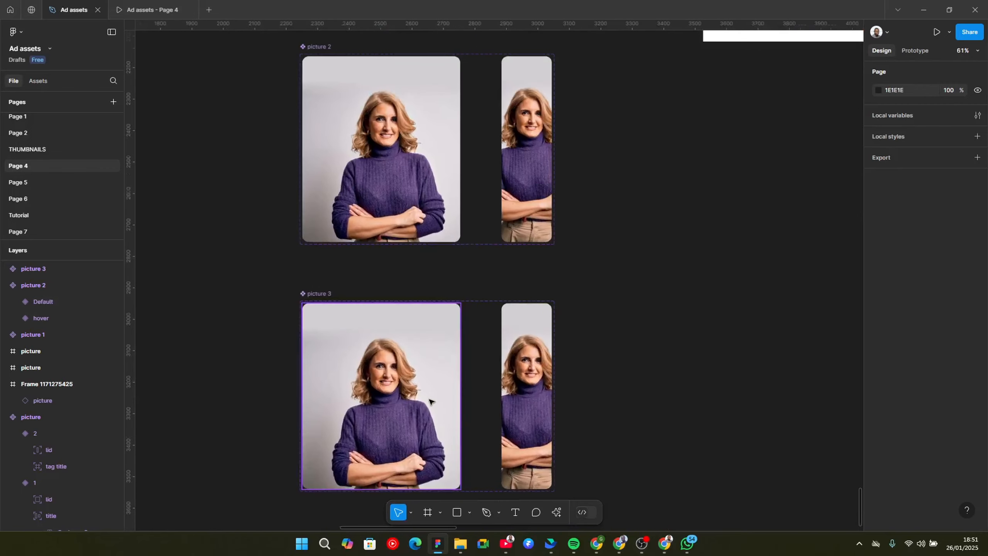
{"action": "scroll", "coordinate": [411, 388], "scroll_direction": "down", "scroll_amount": 3}
{"action": "scroll", "coordinate": [411, 388], "scroll_direction": "down", "scroll_amount": 2}
{"action": "scroll", "coordinate": [353, 269], "scroll_direction": "up", "scroll_amount": 3}
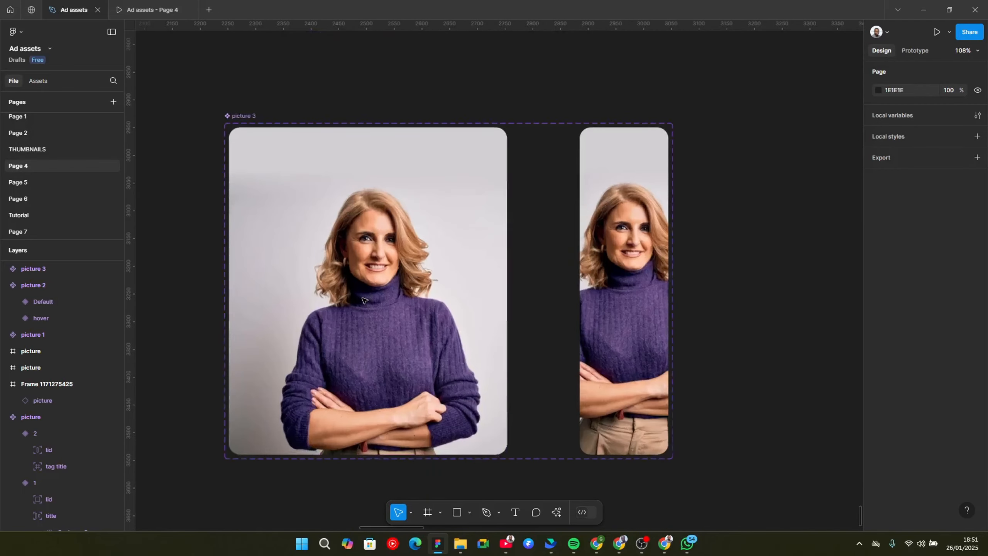
{"action": "left_click", "coordinate": [352, 269]}
{"action": "scroll", "coordinate": [626, 262], "scroll_direction": "down", "scroll_amount": 5}
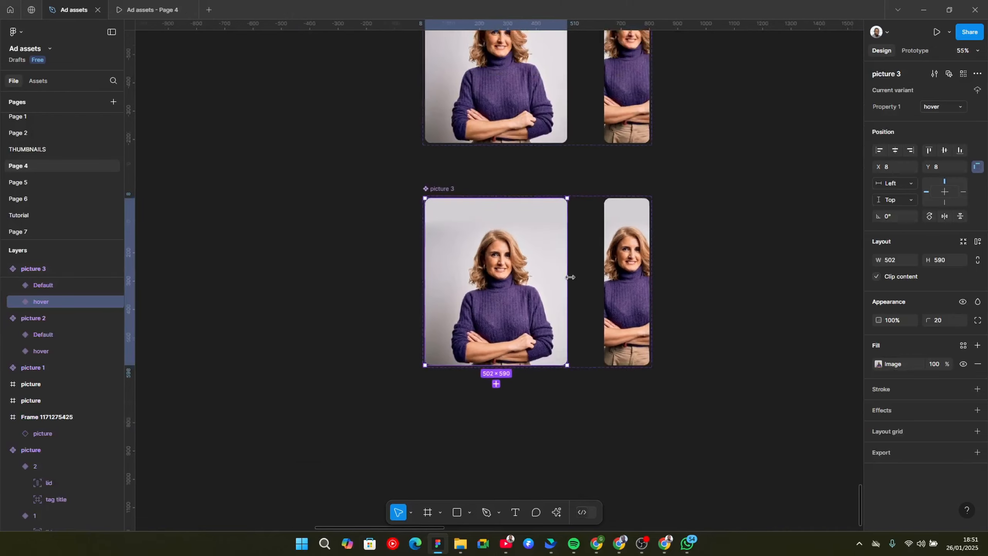
{"action": "left_click_drag", "start_coordinate": [810, 341], "coordinate": [670, 507]}
{"action": "scroll", "coordinate": [404, 389], "scroll_direction": "up", "scroll_amount": 3}
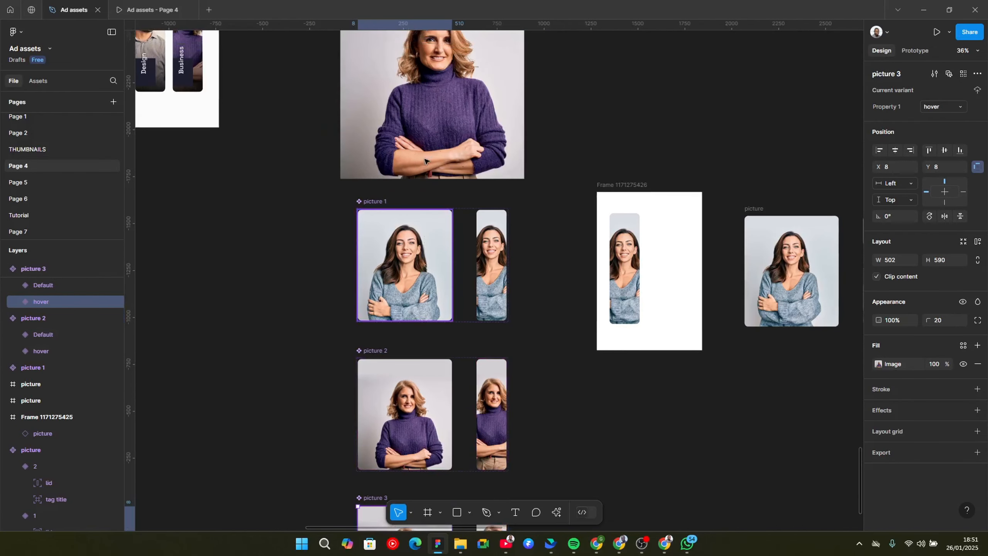
{"action": "left_click", "coordinate": [425, 160]}
{"action": "key", "text": "Delete"}
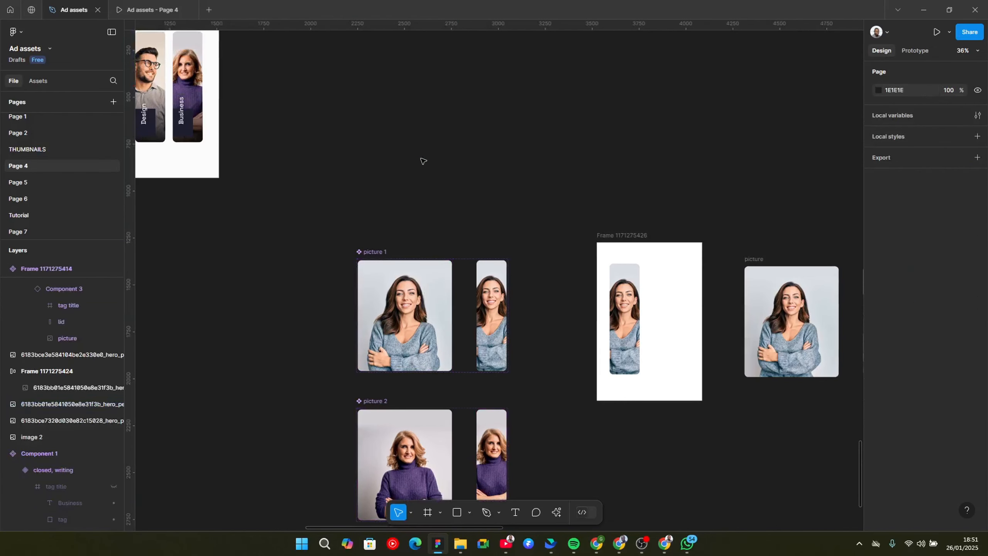
Duplicate the large image of the man with glasses and place the copy above picture 1 at X 2159, Y 77.
{"action": "left_click_drag", "start_coordinate": [421, 158], "coordinate": [559, 353]}
{"action": "left_click", "coordinate": [696, 352]}
{"action": "scroll", "coordinate": [635, 307], "scroll_direction": "down", "scroll_amount": 5}
{"action": "left_click", "coordinate": [471, 224]}
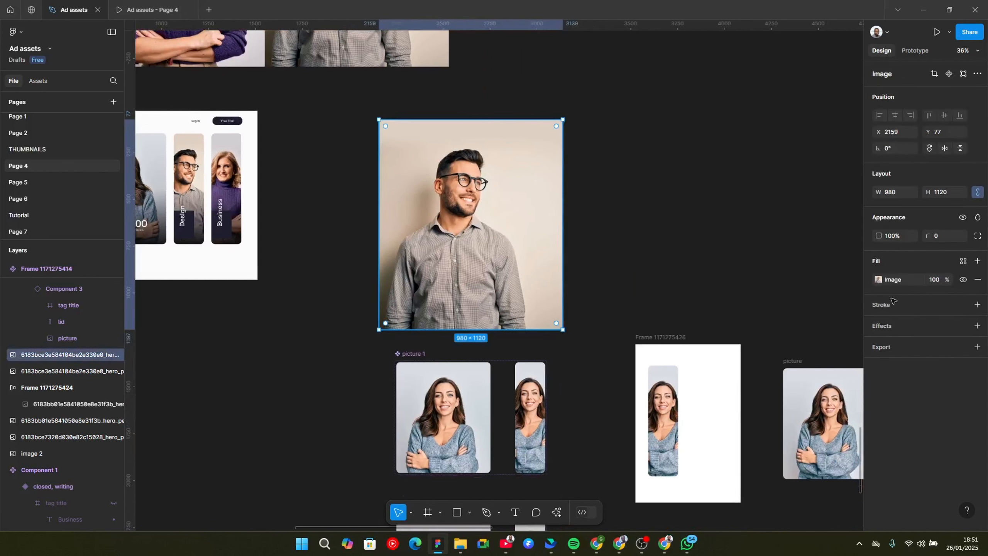
Copy the man image's fill, paste it onto picture 3's wide hover variant and remove the variant's old image fill.
{"action": "left_click", "coordinate": [872, 281]}
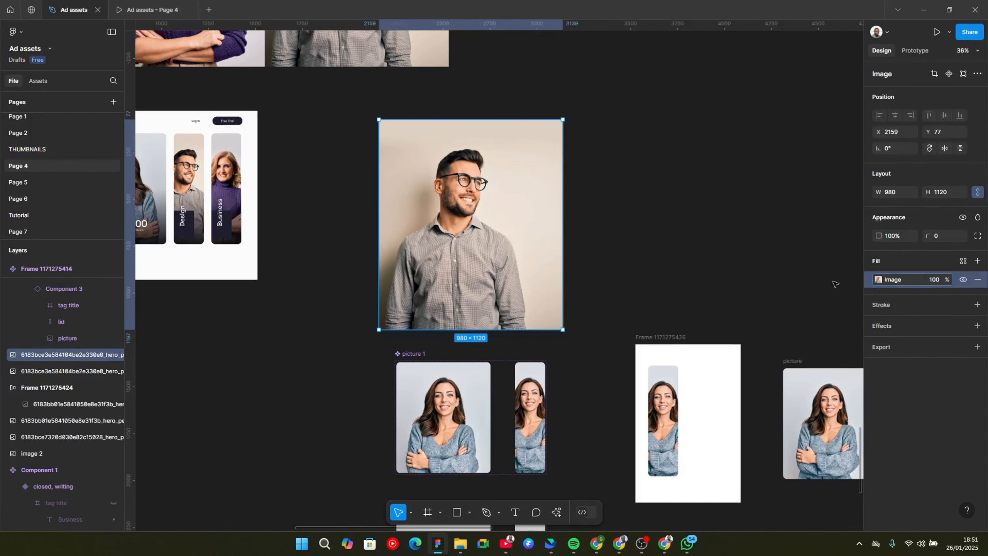
{"action": "scroll", "coordinate": [479, 428], "scroll_direction": "down", "scroll_amount": 10}
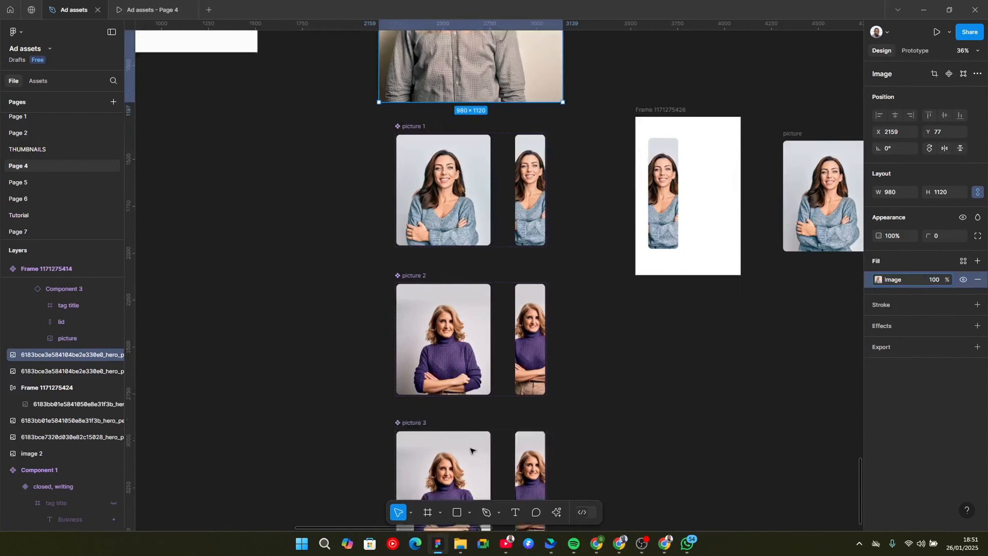
{"action": "left_click", "coordinate": [481, 298]}
{"action": "scroll", "coordinate": [471, 302], "scroll_direction": "up", "scroll_amount": 5}
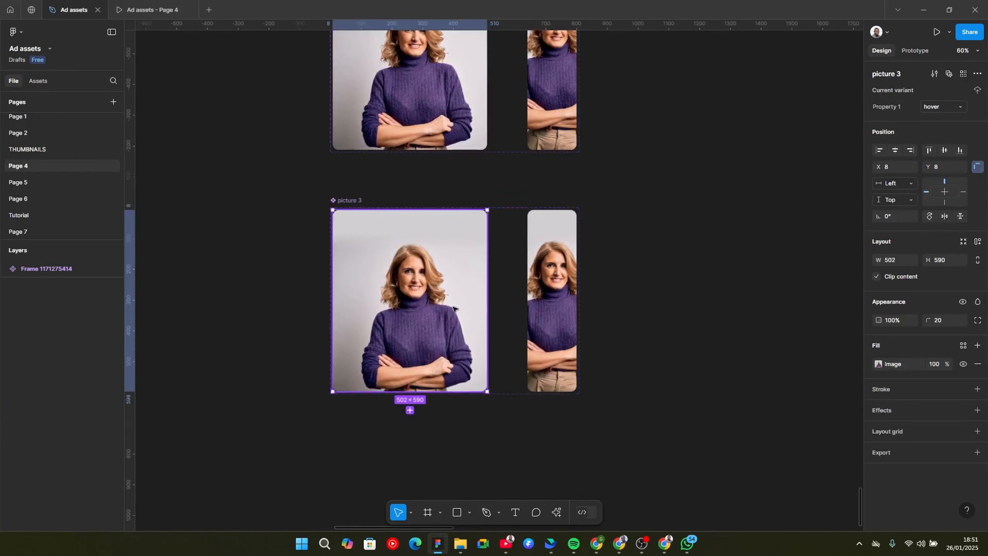
{"action": "key", "text": "ctrl+v"}
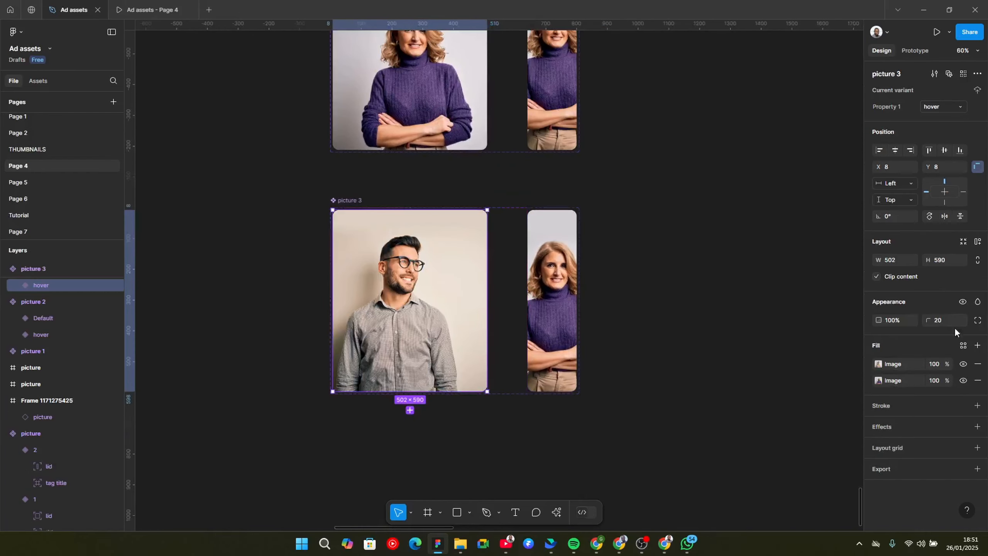
{"action": "left_click", "coordinate": [977, 380]}
Paste the man image fill onto picture 3's narrow Default variant and remove its old image fill.
{"action": "left_click", "coordinate": [562, 295]}
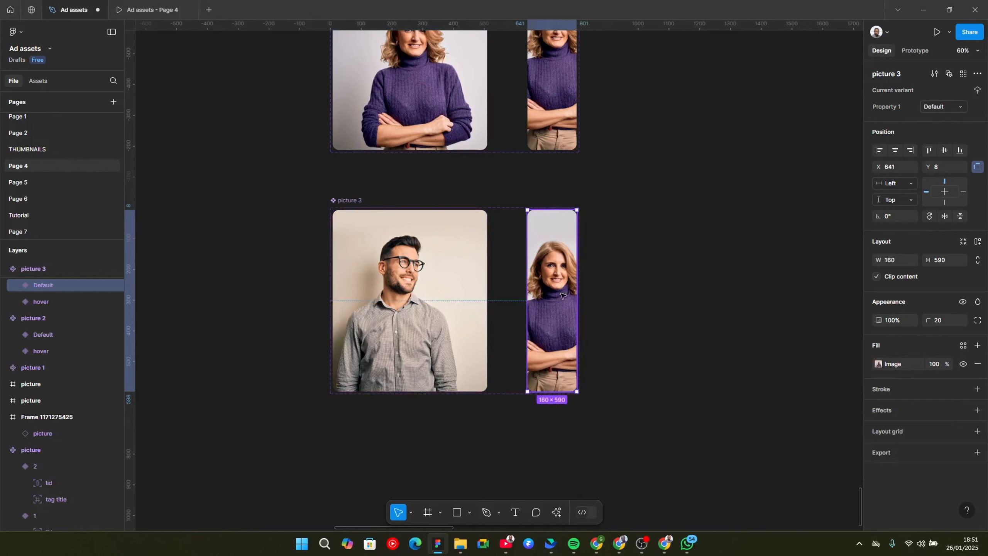
{"action": "key", "text": "ctrl+v"}
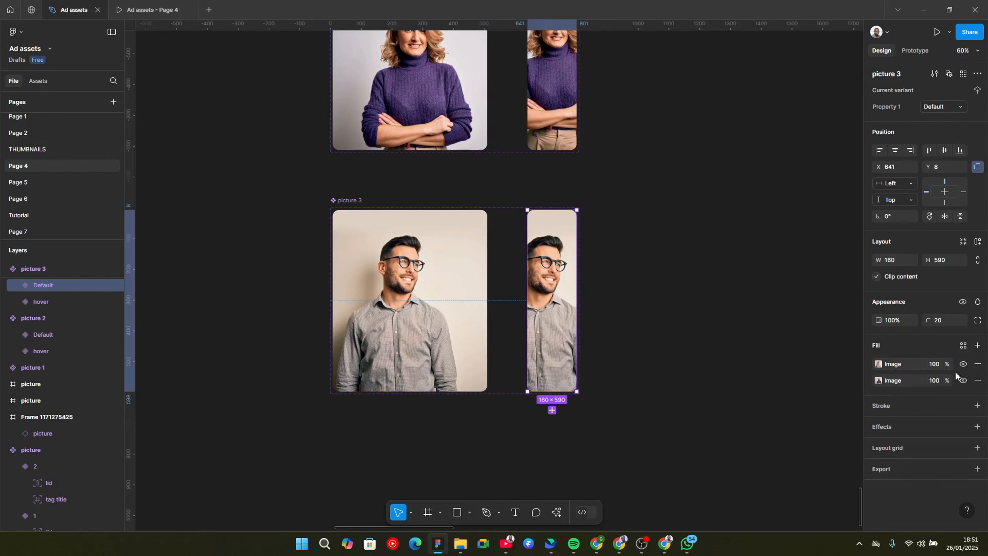
{"action": "left_click", "coordinate": [977, 381]}
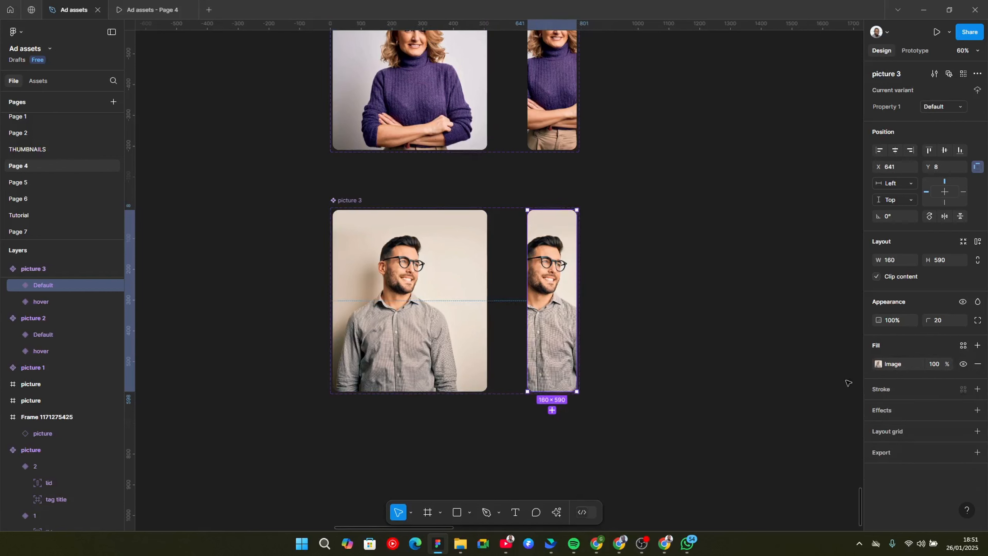
{"action": "left_click", "coordinate": [875, 362]}
{"action": "left_click", "coordinate": [876, 362]}
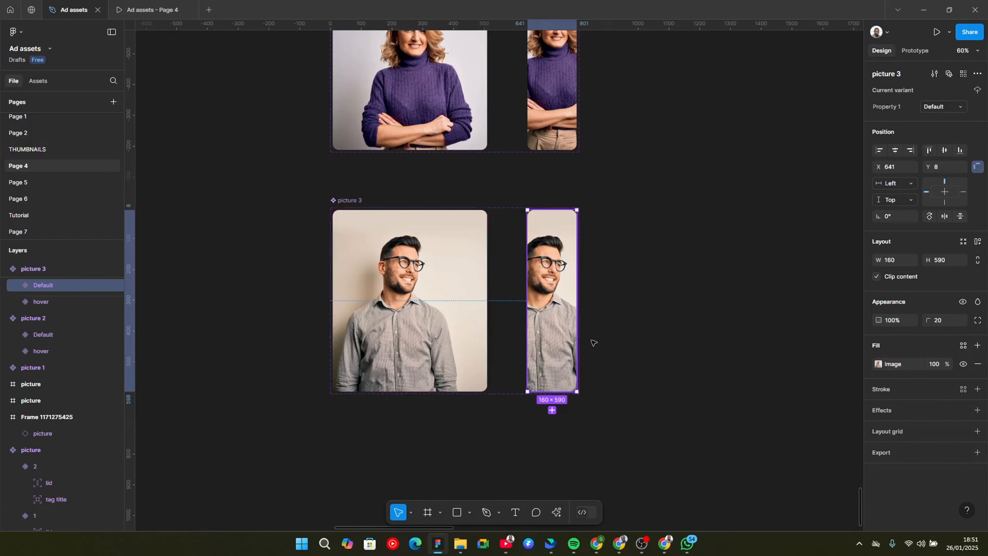
{"action": "left_click_drag", "start_coordinate": [680, 358], "coordinate": [619, 398]}
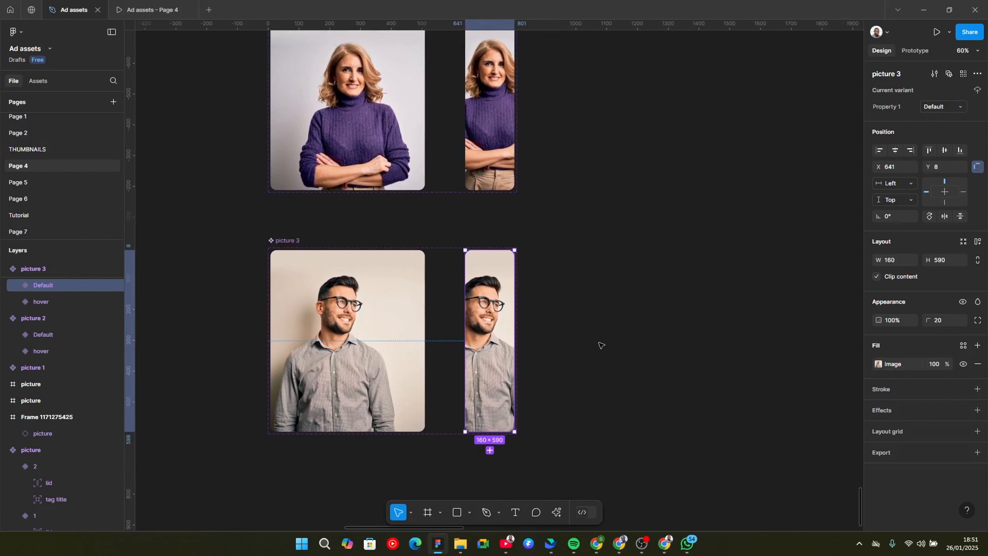
{"action": "left_click", "coordinate": [601, 344]}
Review the three picture component sets and examine the course cards and their labels in the Skillex hero design.
{"action": "scroll", "coordinate": [563, 351], "scroll_direction": "down", "scroll_amount": 3}
{"action": "left_click_drag", "start_coordinate": [538, 360], "coordinate": [516, 369]}
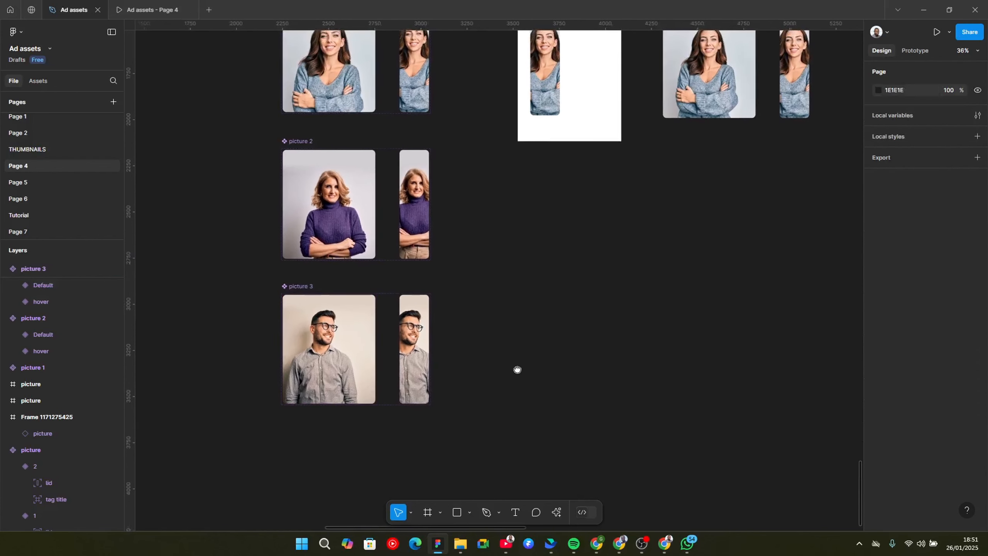
{"action": "scroll", "coordinate": [269, 375], "scroll_direction": "up", "scroll_amount": 1}
{"action": "scroll", "coordinate": [259, 376], "scroll_direction": "up", "scroll_amount": 5}
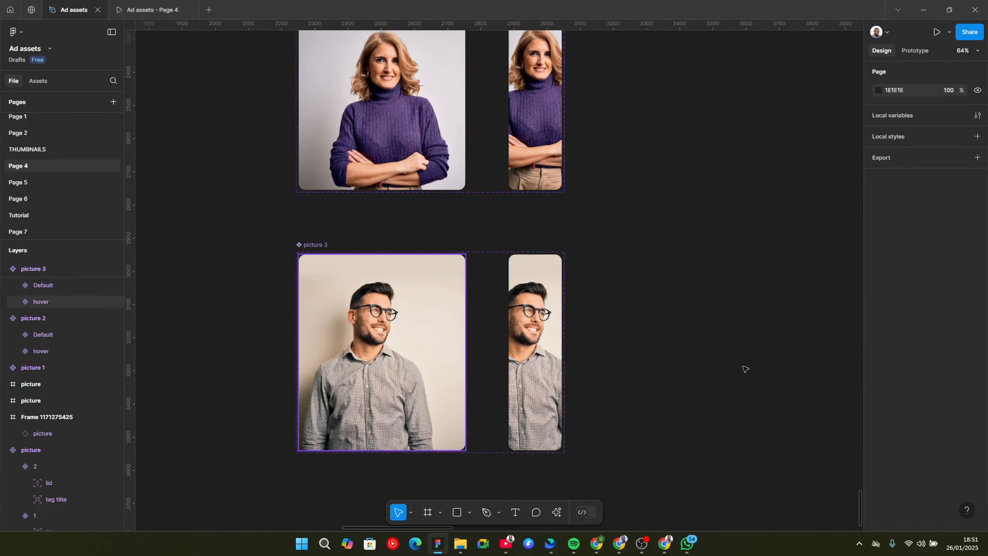
{"action": "scroll", "coordinate": [668, 370], "scroll_direction": "down", "scroll_amount": 3}
{"action": "left_click_drag", "start_coordinate": [695, 404], "coordinate": [639, 400]}
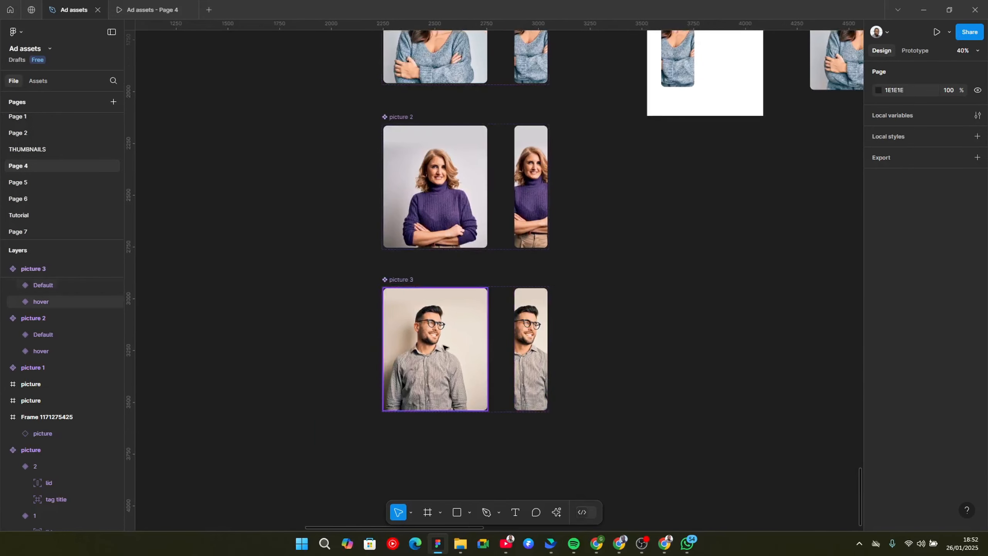
{"action": "scroll", "coordinate": [690, 342], "scroll_direction": "down", "scroll_amount": 2}
{"action": "scroll", "coordinate": [697, 415], "scroll_direction": "right", "scroll_amount": 2}
{"action": "scroll", "coordinate": [696, 415], "scroll_direction": "up", "scroll_amount": 2}
{"action": "scroll", "coordinate": [349, 237], "scroll_direction": "up", "scroll_amount": 3}
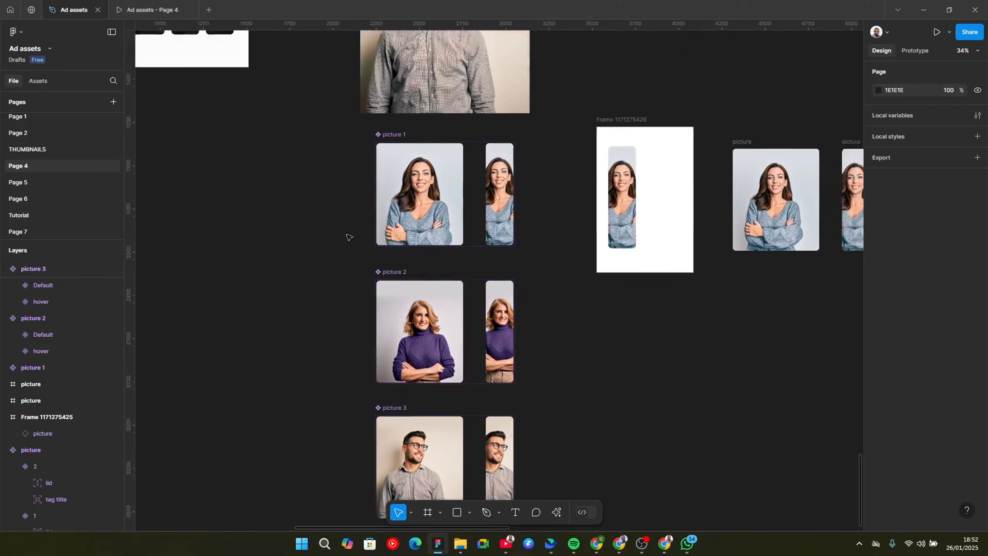
{"action": "scroll", "coordinate": [551, 383], "scroll_direction": "up", "scroll_amount": 6}
{"action": "scroll", "coordinate": [551, 384], "scroll_direction": "left", "scroll_amount": 6}
{"action": "scroll", "coordinate": [517, 257], "scroll_direction": "up", "scroll_amount": 3}
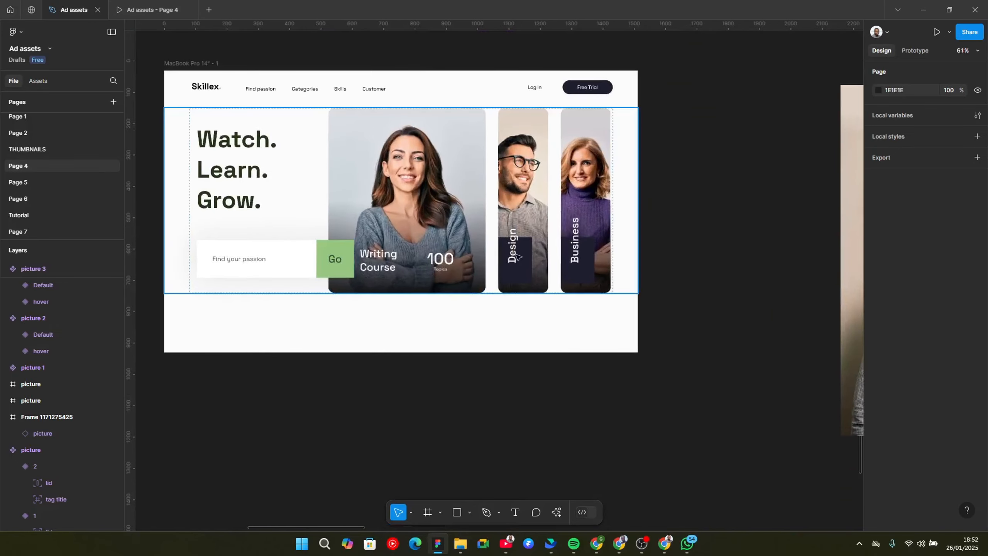
{"action": "scroll", "coordinate": [395, 276], "scroll_direction": "up", "scroll_amount": 5}
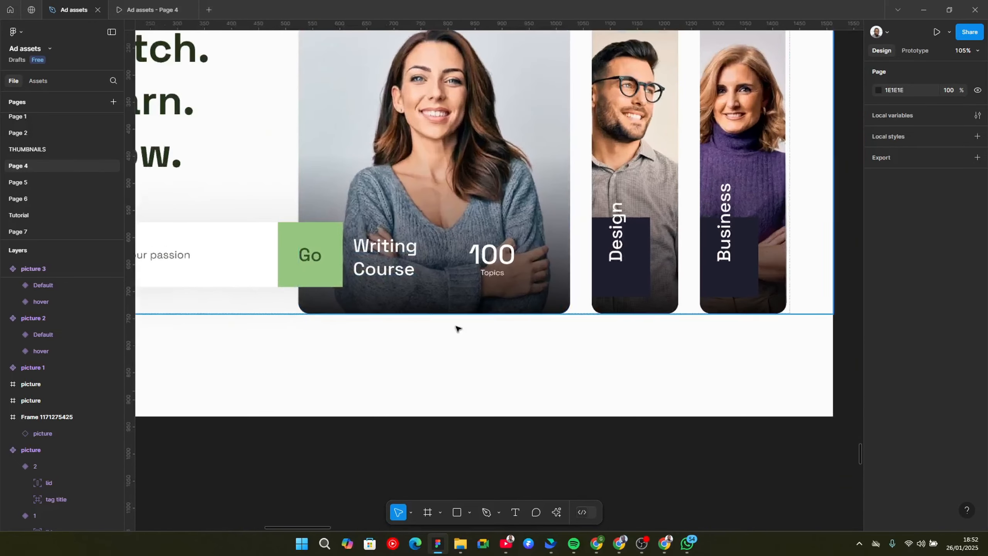
{"action": "scroll", "coordinate": [249, 267], "scroll_direction": "down", "scroll_amount": 4}
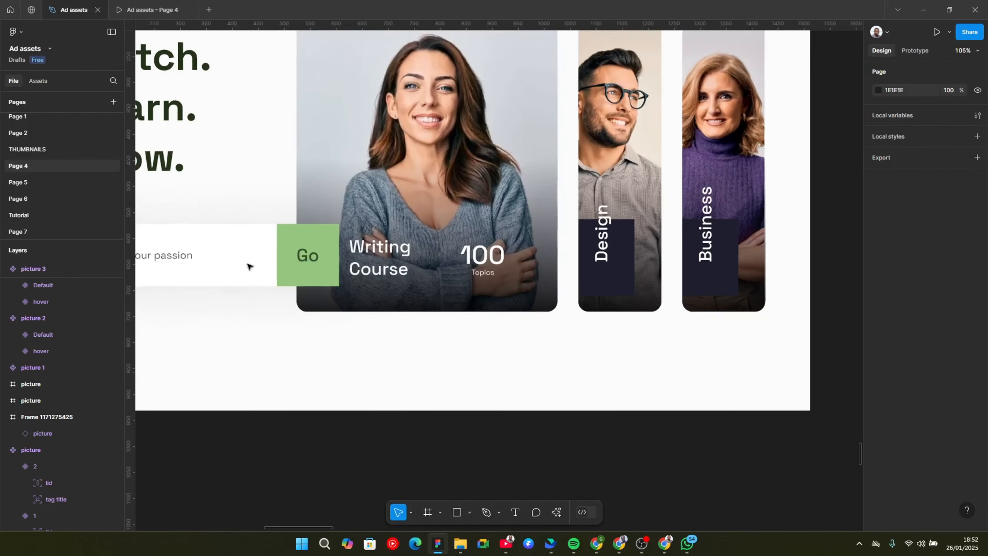
Compare the course cards and their labels in the reference screenshot with those in the recreated Skillex hero frame.
{"action": "scroll", "coordinate": [244, 228], "scroll_direction": "down", "scroll_amount": 3}
{"action": "scroll", "coordinate": [252, 234], "scroll_direction": "down", "scroll_amount": 10}
{"action": "scroll", "coordinate": [253, 233], "scroll_direction": "right", "scroll_amount": 6}
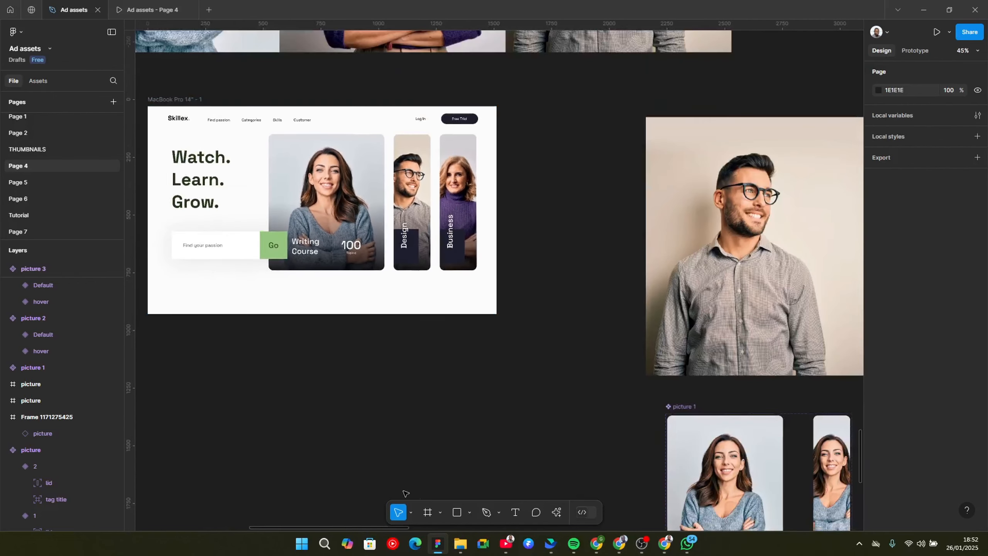
{"action": "scroll", "coordinate": [463, 358], "scroll_direction": "down", "scroll_amount": 2}
{"action": "scroll", "coordinate": [461, 358], "scroll_direction": "up", "scroll_amount": 8}
{"action": "scroll", "coordinate": [461, 358], "scroll_direction": "left", "scroll_amount": 8}
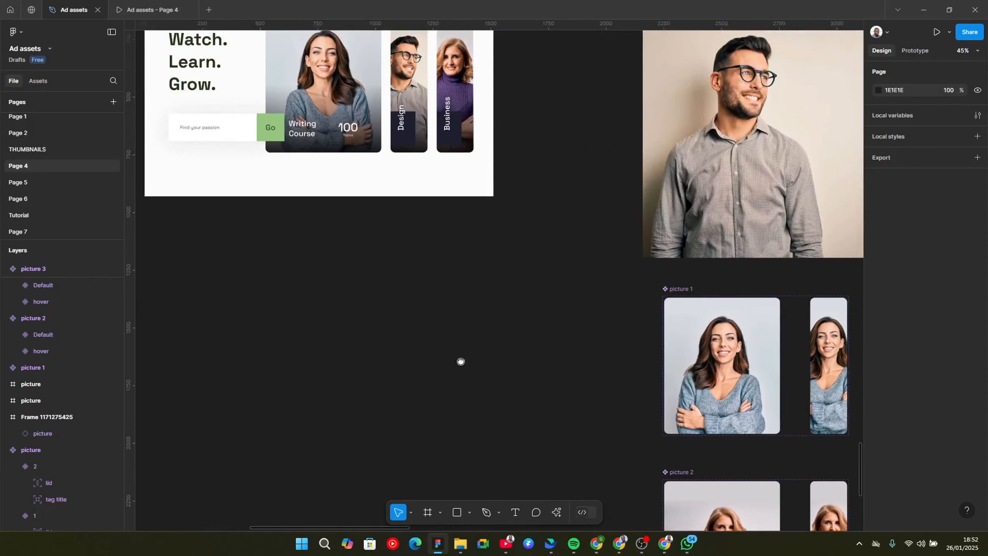
{"action": "scroll", "coordinate": [221, 310], "scroll_direction": "left", "scroll_amount": 12}
{"action": "scroll", "coordinate": [319, 246], "scroll_direction": "up", "scroll_amount": 5}
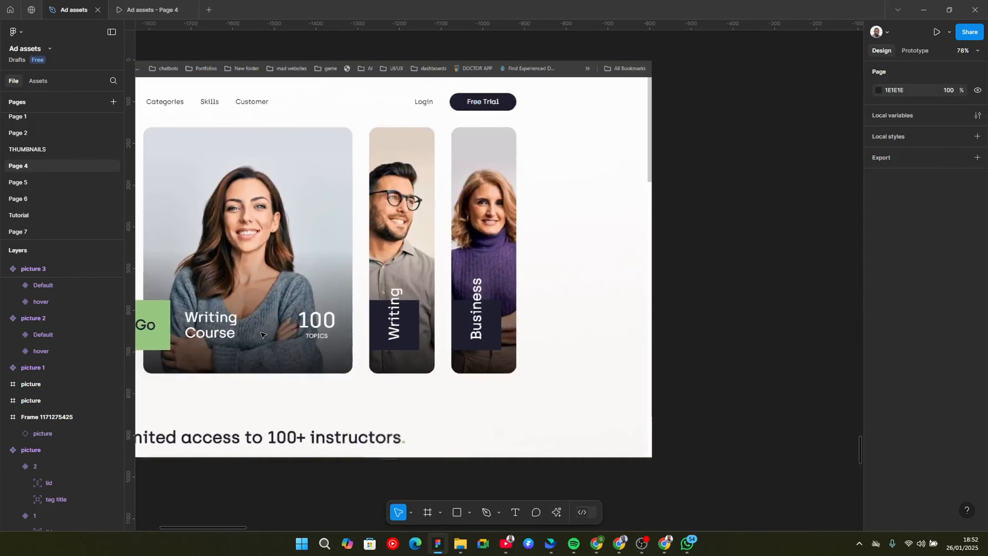
{"action": "scroll", "coordinate": [176, 258], "scroll_direction": "down", "scroll_amount": 2}
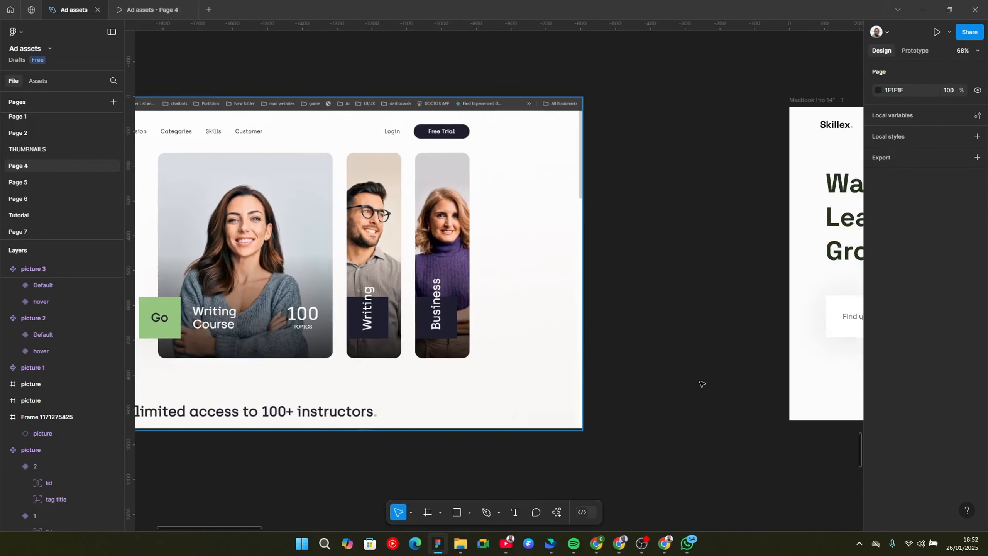
{"action": "left_click_drag", "start_coordinate": [703, 384], "coordinate": [667, 381]}
{"action": "left_click_drag", "start_coordinate": [724, 412], "coordinate": [472, 379]}
{"action": "scroll", "coordinate": [472, 379], "scroll_direction": "right", "scroll_amount": 10}
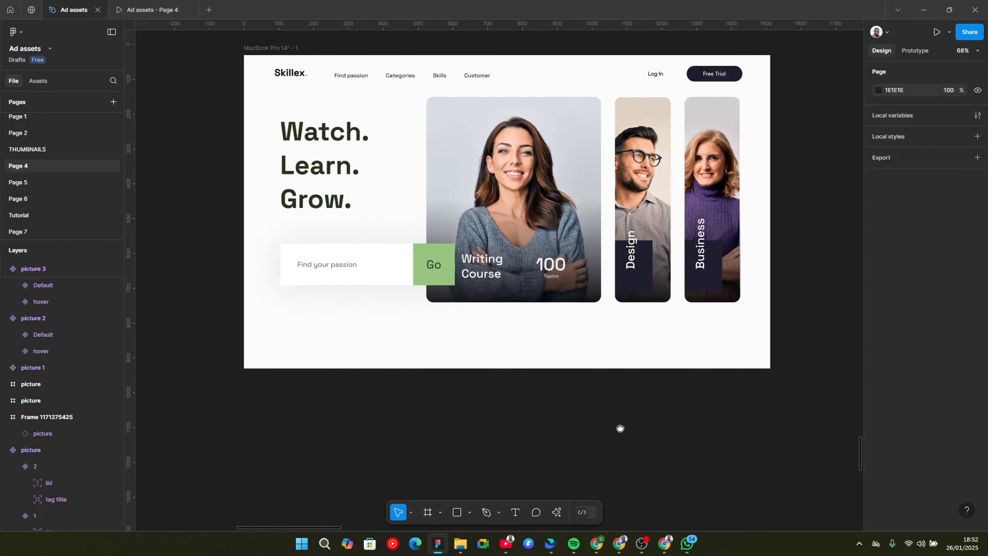
{"action": "scroll", "coordinate": [396, 147], "scroll_direction": "up", "scroll_amount": 1}
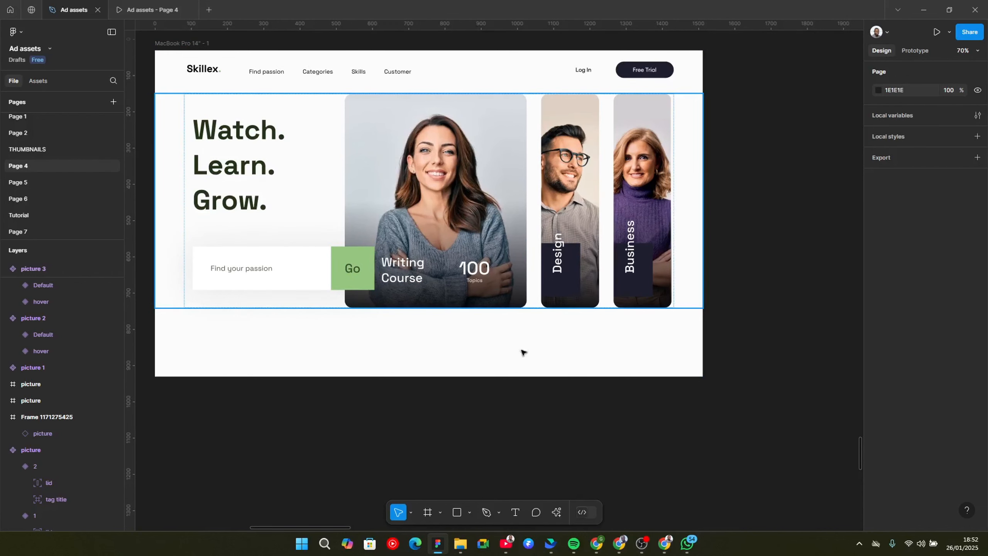
{"action": "scroll", "coordinate": [478, 320], "scroll_direction": "down", "scroll_amount": 6}
{"action": "scroll", "coordinate": [479, 320], "scroll_direction": "right", "scroll_amount": 10}
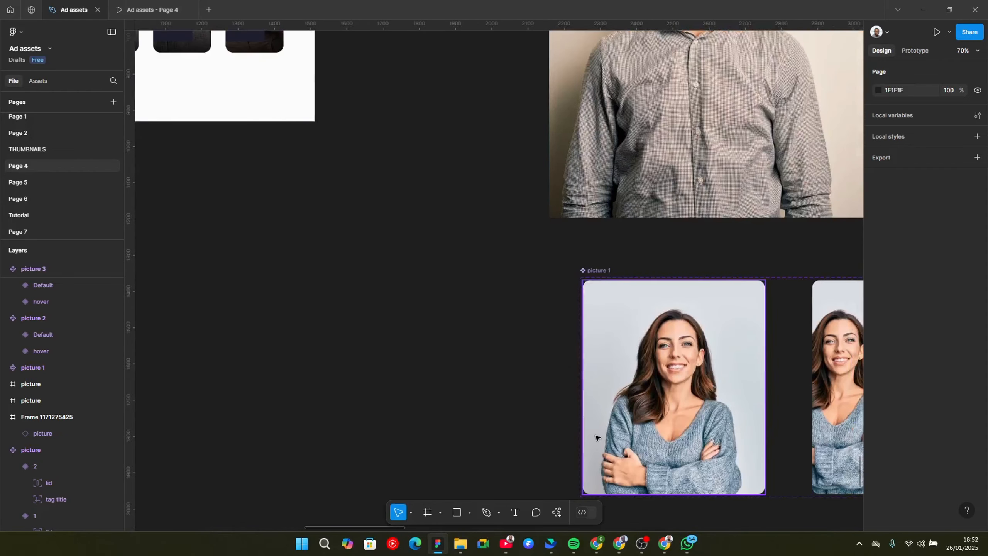
{"action": "scroll", "coordinate": [565, 425], "scroll_direction": "up", "scroll_amount": 3}
{"action": "scroll", "coordinate": [390, 322], "scroll_direction": "up", "scroll_amount": 3}
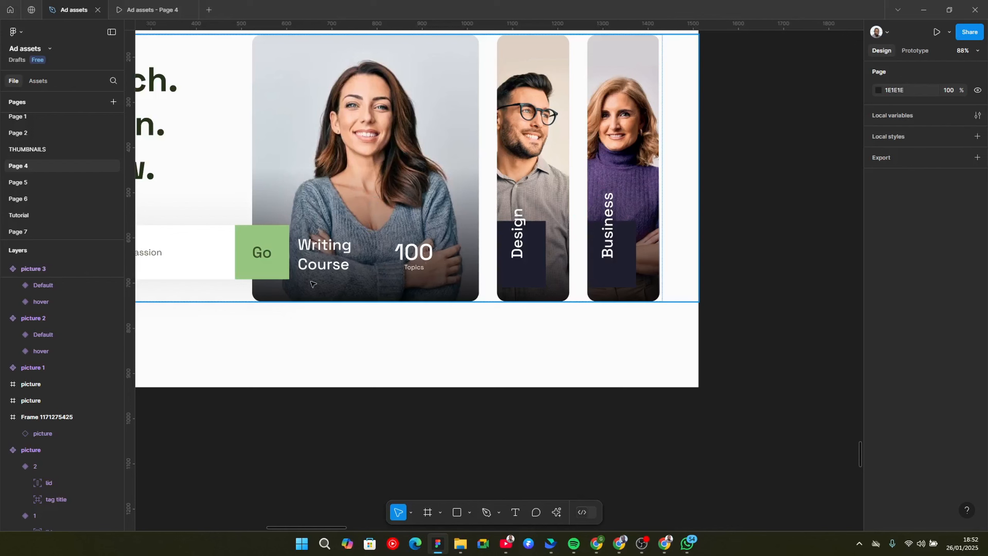
{"action": "scroll", "coordinate": [343, 184], "scroll_direction": "down", "scroll_amount": 5, "text": "ctrl"}
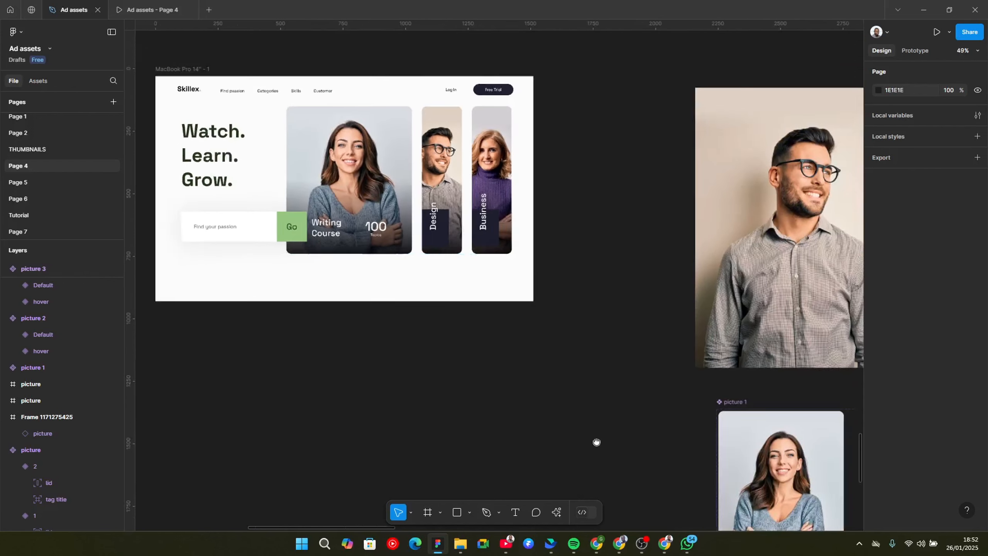
Check the dimensions of picture 1's wide hover variant.
{"action": "scroll", "coordinate": [595, 441], "scroll_direction": "down", "scroll_amount": 10}
{"action": "scroll", "coordinate": [595, 441], "scroll_direction": "right", "scroll_amount": 5}
{"action": "scroll", "coordinate": [405, 334], "scroll_direction": "down", "scroll_amount": 2}
{"action": "scroll", "coordinate": [404, 334], "scroll_direction": "left", "scroll_amount": 2}
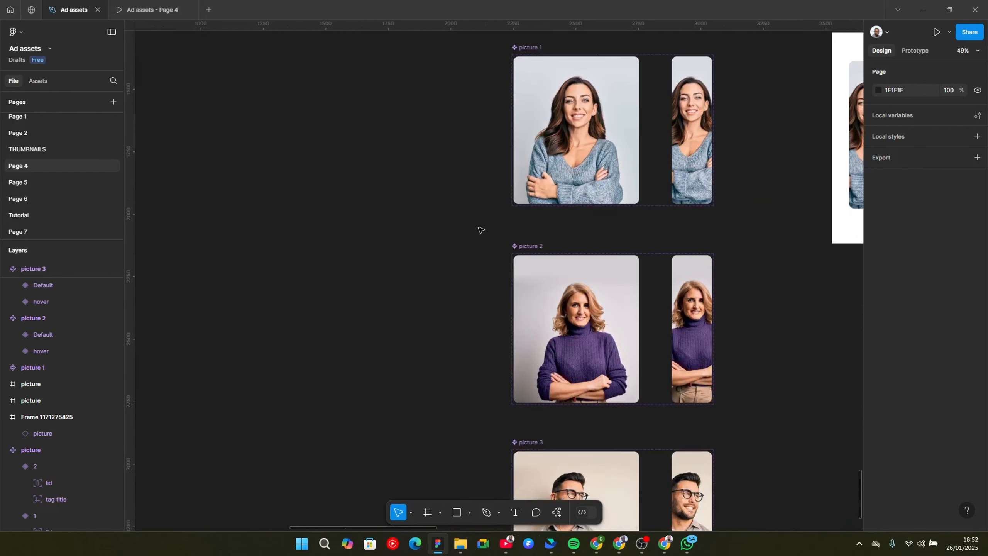
{"action": "left_click", "coordinate": [546, 102]}
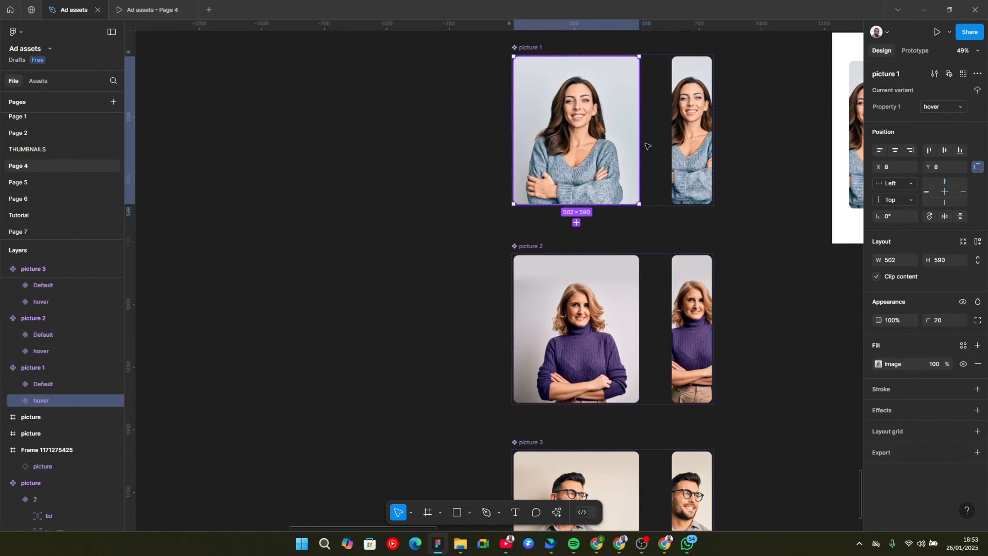
{"action": "scroll", "coordinate": [529, 124], "scroll_direction": "up", "scroll_amount": 1}
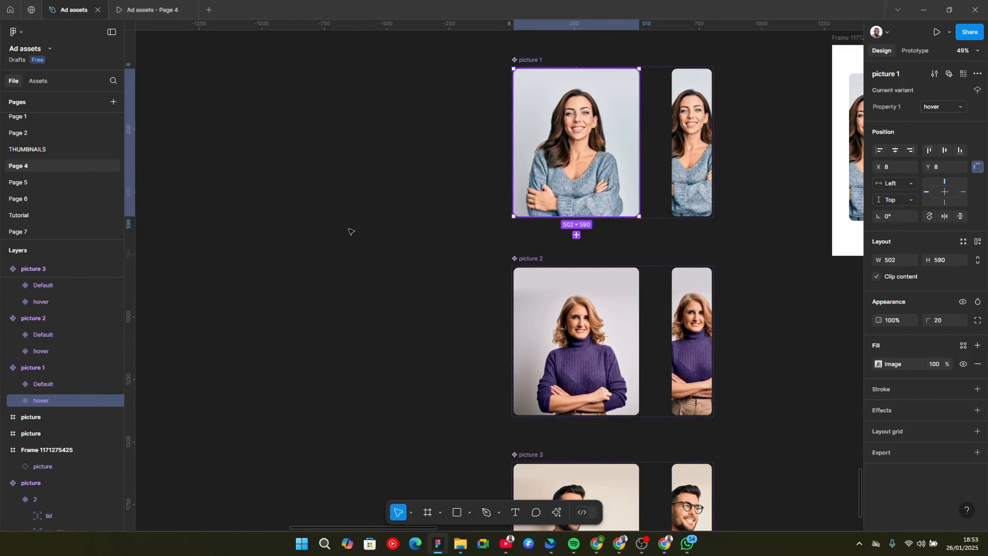
{"action": "left_click", "coordinate": [315, 245]}
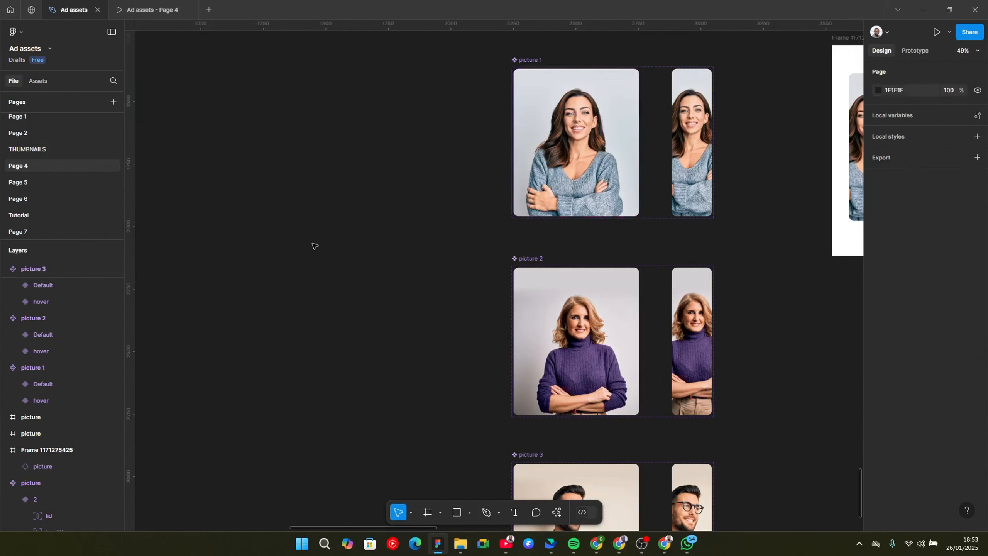
Draw a rectangle on the empty canvas beside the picture 1 component set and size it to 502 × 590.
{"action": "left_click_drag", "start_coordinate": [312, 243], "coordinate": [442, 260]}
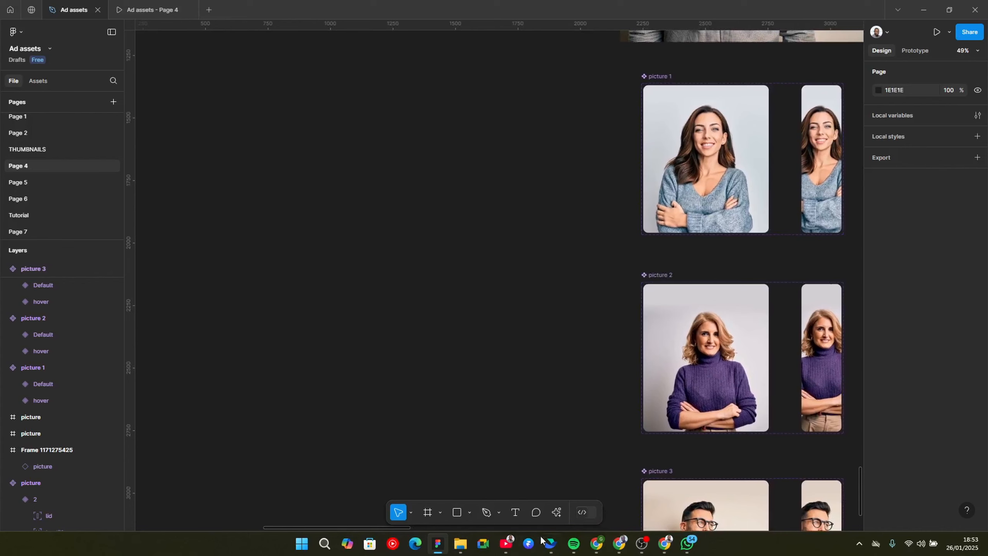
{"action": "left_click", "coordinate": [458, 512]}
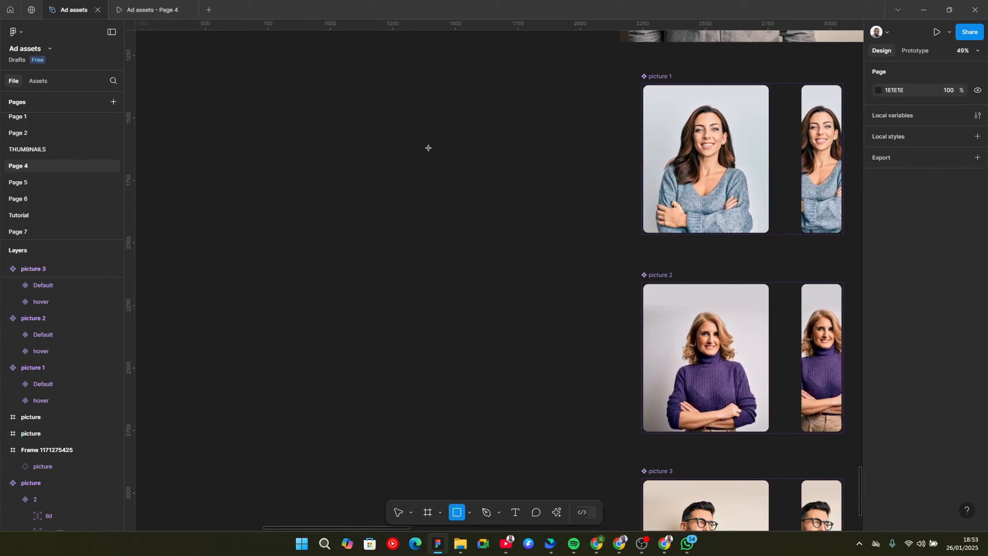
{"action": "left_click_drag", "start_coordinate": [441, 120], "coordinate": [574, 269]}
{"action": "left_click", "coordinate": [733, 141]}
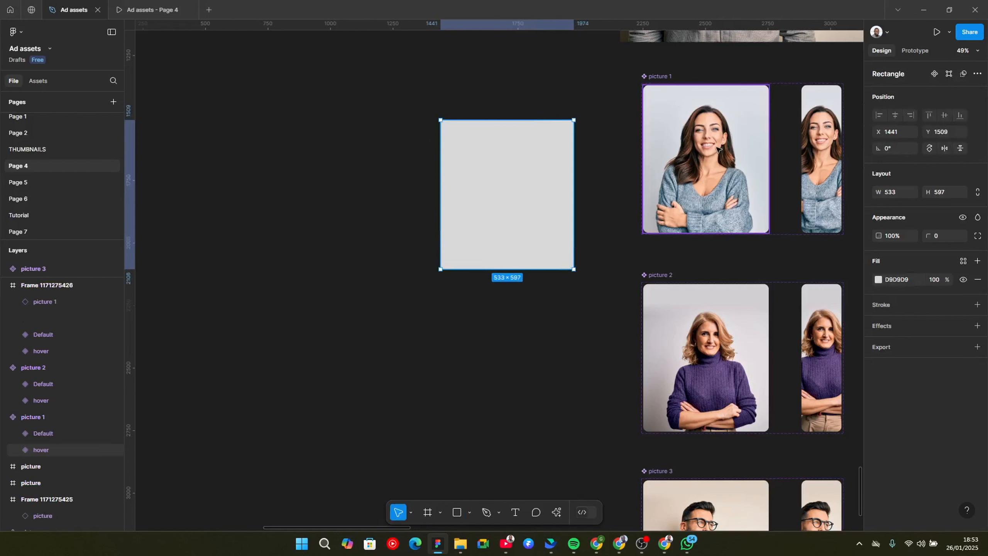
{"action": "left_click", "coordinate": [512, 210]}
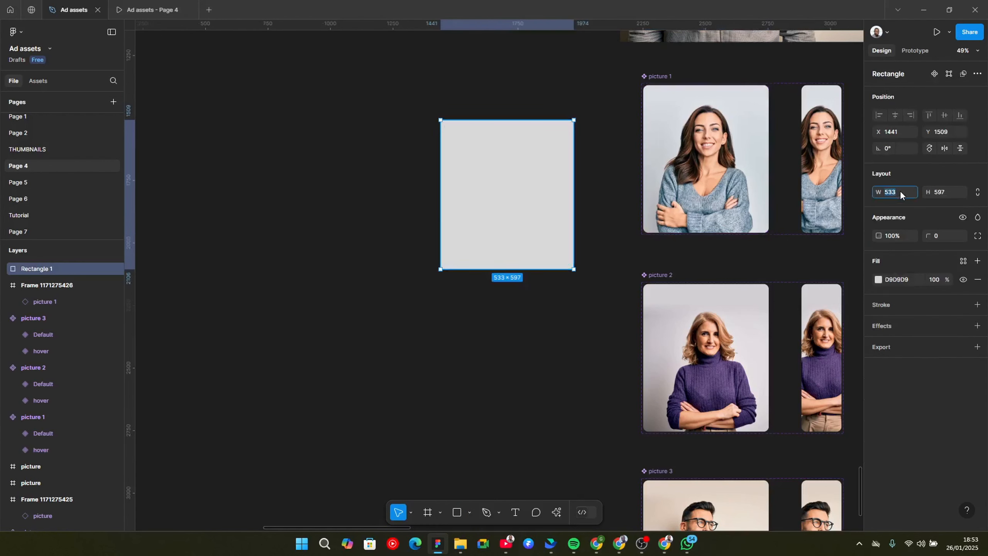
{"action": "key", "text": "Tab"}
{"action": "type", "text": "590"}
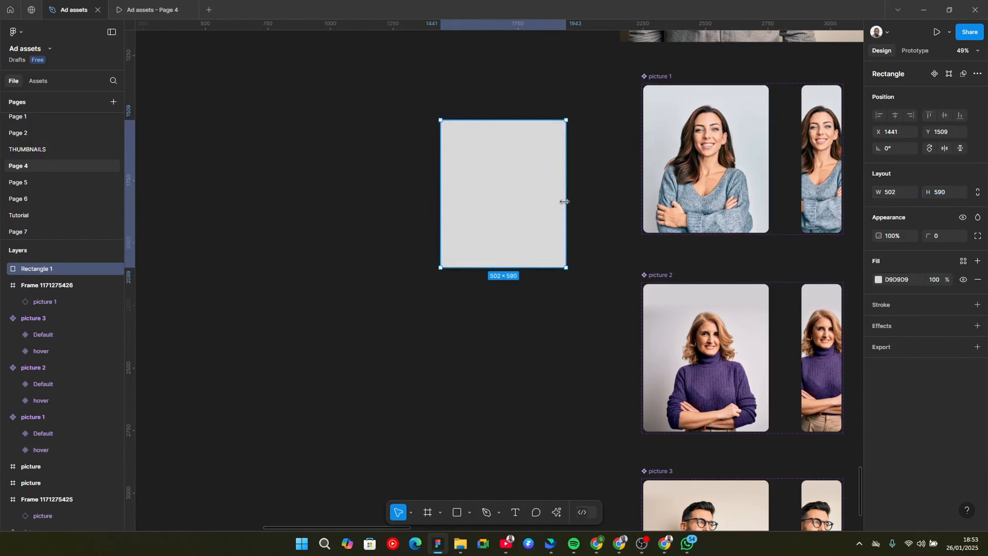
Set the new rectangle's corner radius to 20.
{"action": "left_click", "coordinate": [543, 204]}
{"action": "type", "text": "0"}
{"action": "key", "text": "Return"}
{"action": "key", "text": "Escape"}
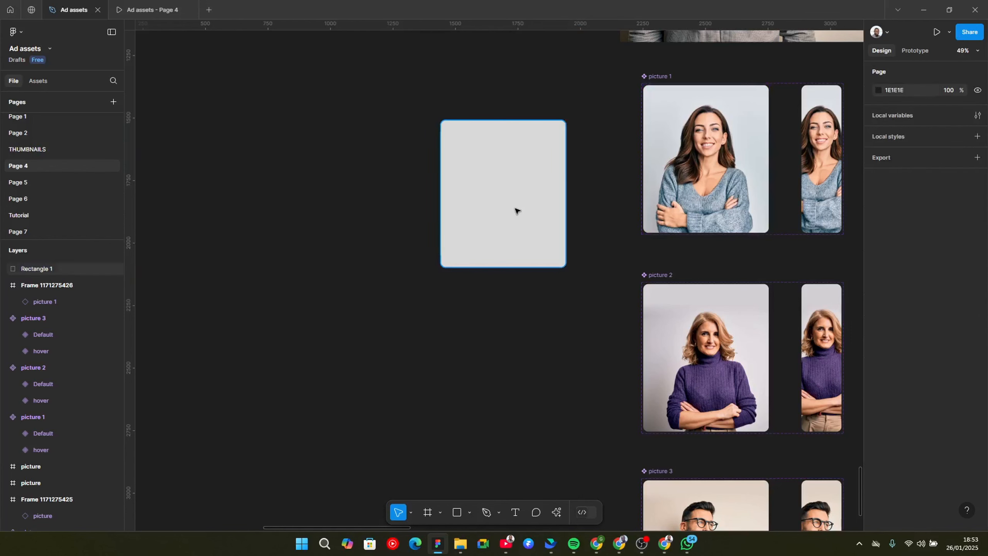
Rename the rectangle layer as Lid and move it to X 1492, Y 1423.
{"action": "left_click", "coordinate": [515, 210]}
{"action": "left_click_drag", "start_coordinate": [613, 203], "coordinate": [441, 254]}
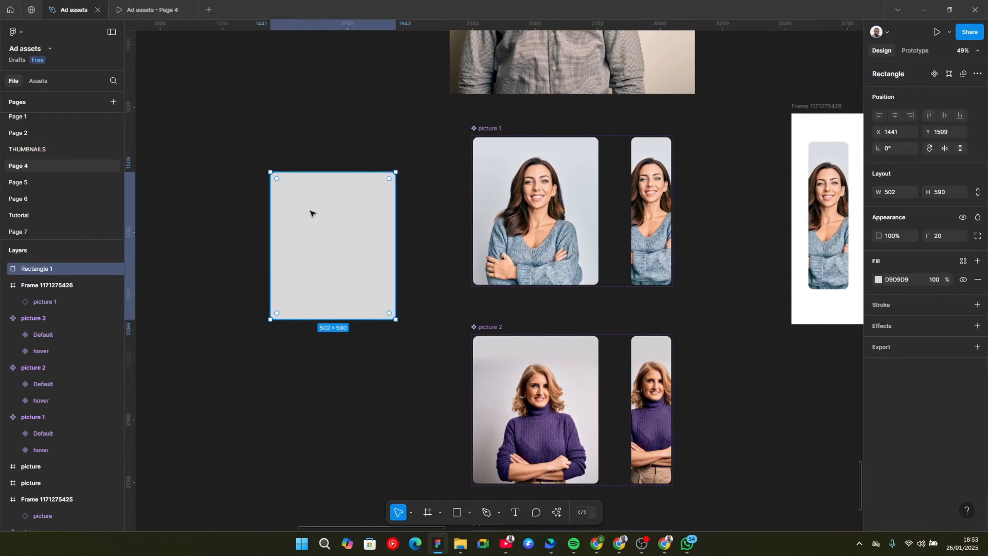
{"action": "double_click", "coordinate": [58, 268]}
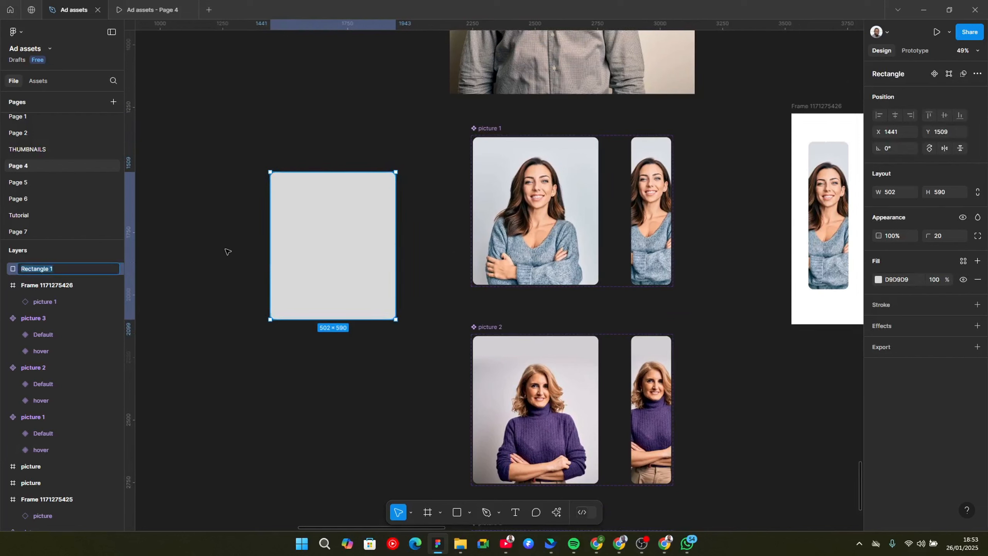
{"action": "type", "text": "Lid"}
{"action": "key", "text": "Return"}
{"action": "scroll", "coordinate": [423, 234], "scroll_direction": "right", "scroll_amount": 3}
{"action": "scroll", "coordinate": [423, 234], "scroll_direction": "up", "scroll_amount": 2}
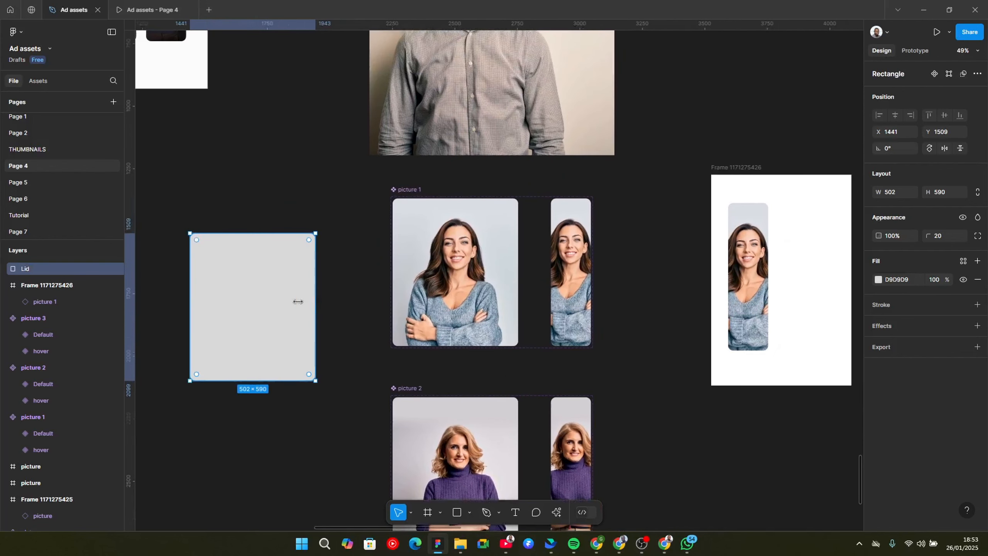
{"action": "left_click_drag", "start_coordinate": [236, 309], "coordinate": [247, 287]}
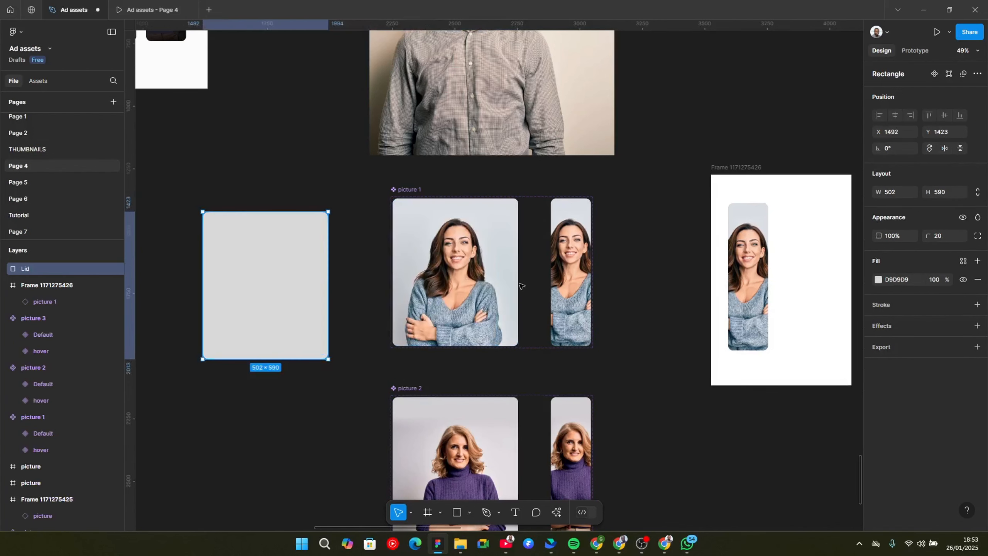
Paste a copy of the Lid rectangle into picture 1's wide hover variant and centre it horizontally and vertically.
{"action": "scroll", "coordinate": [280, 280], "scroll_direction": "left", "scroll_amount": 1}
{"action": "scroll", "coordinate": [280, 280], "scroll_direction": "down", "scroll_amount": 1}
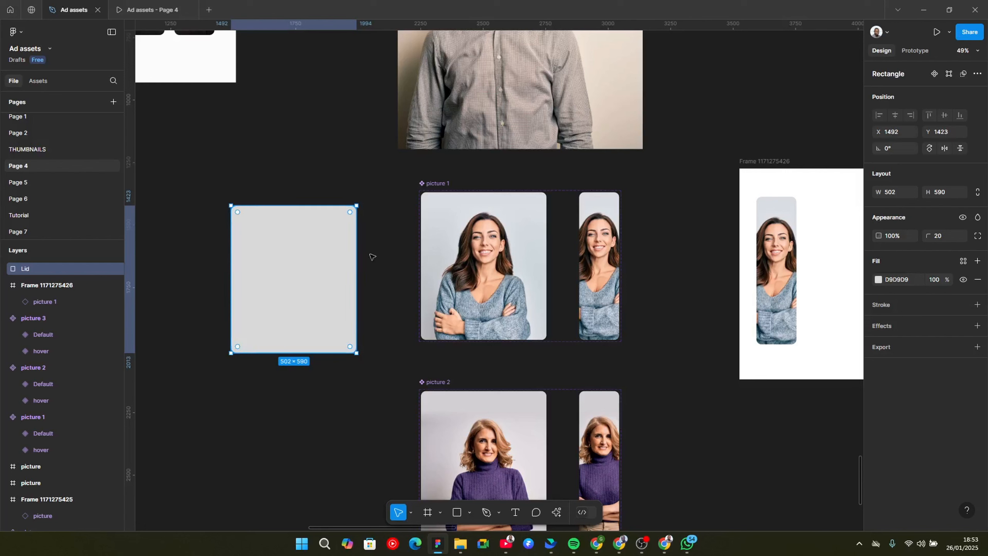
{"action": "left_click", "coordinate": [467, 249]}
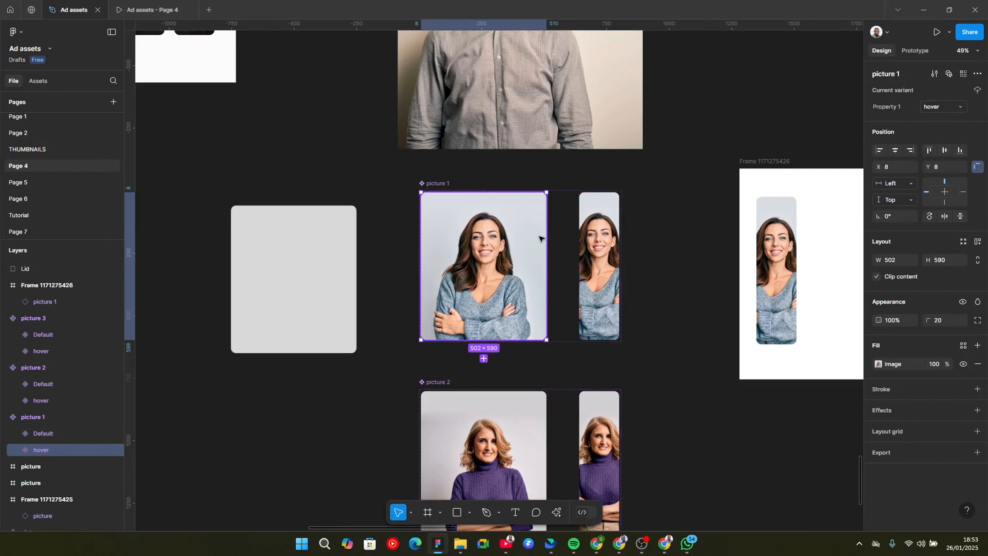
{"action": "scroll", "coordinate": [546, 247], "scroll_direction": "up", "scroll_amount": 5}
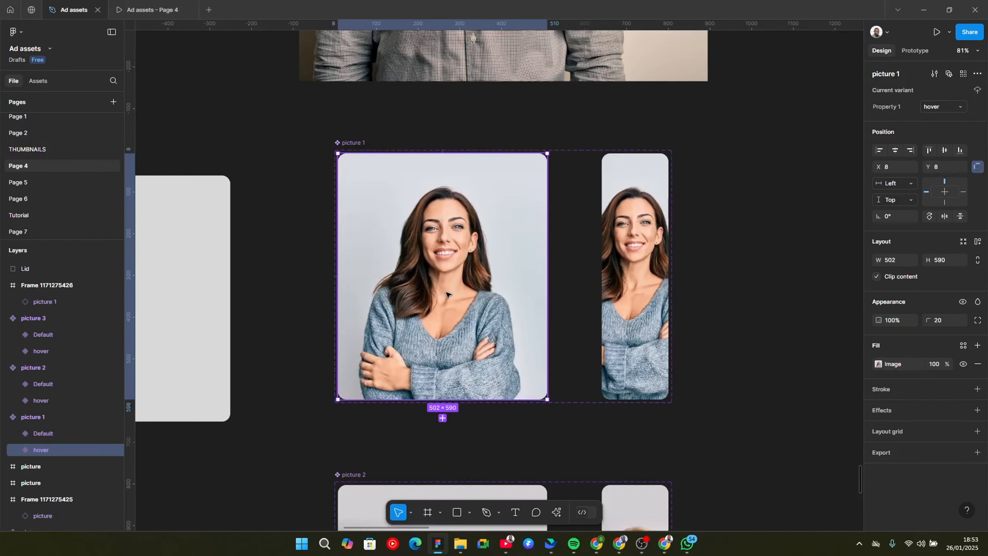
{"action": "key", "text": "ctrl+v"}
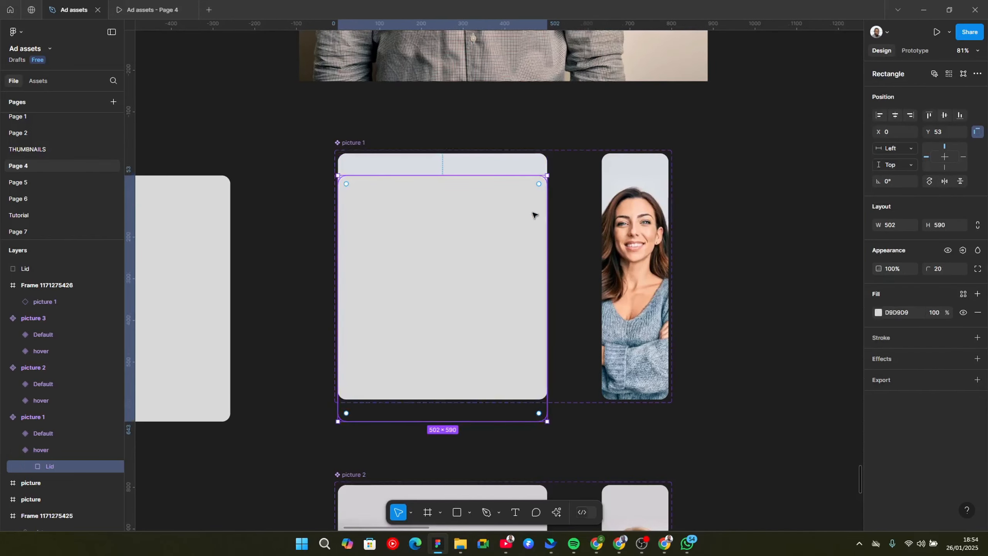
{"action": "scroll", "coordinate": [533, 214], "scroll_direction": "up", "scroll_amount": 1}
{"action": "left_click_drag", "start_coordinate": [403, 198], "coordinate": [404, 224]}
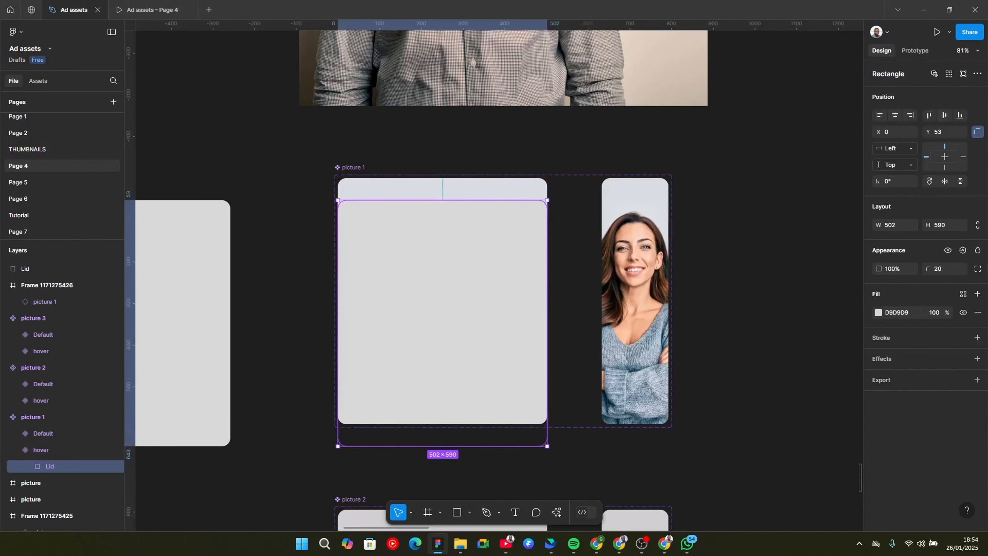
{"action": "left_click", "coordinate": [944, 115]}
{"action": "left_click", "coordinate": [895, 115]}
{"action": "scroll", "coordinate": [331, 272], "scroll_direction": "up", "scroll_amount": 3}
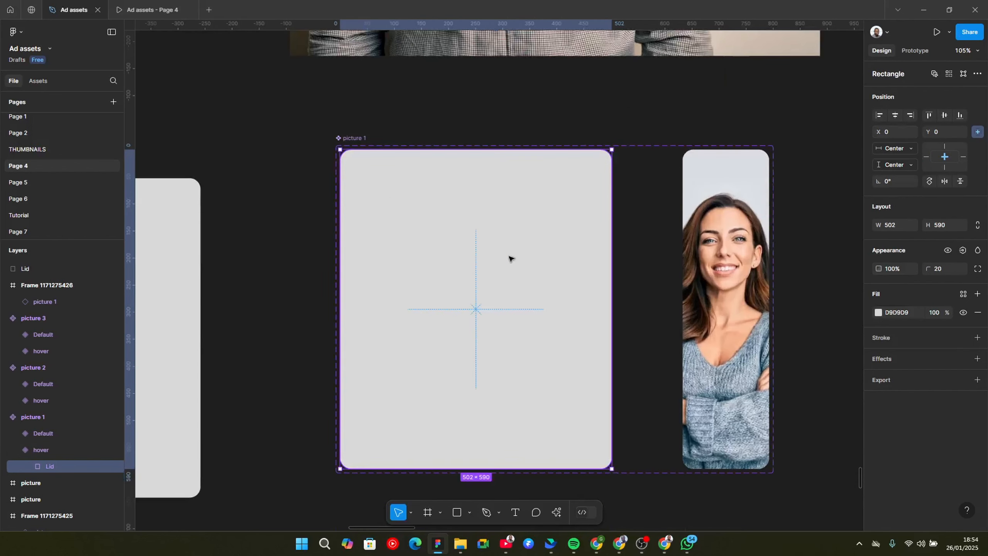
{"action": "scroll", "coordinate": [505, 272], "scroll_direction": "down", "scroll_amount": 2}
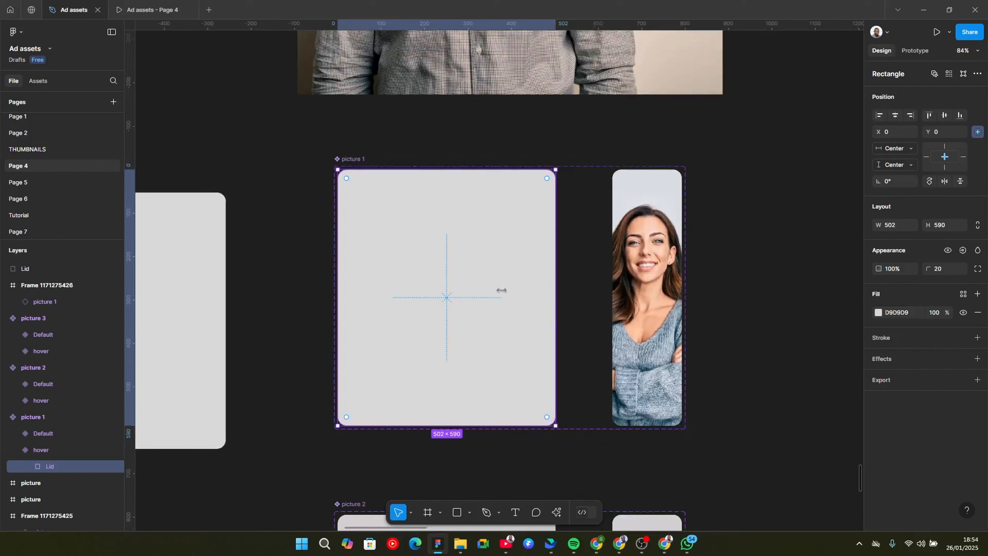
Fill the Lid in picture 1's hover variant with the dark navy 1E1E2F sampled from the Free Trial button.
{"action": "left_click", "coordinate": [878, 313]}
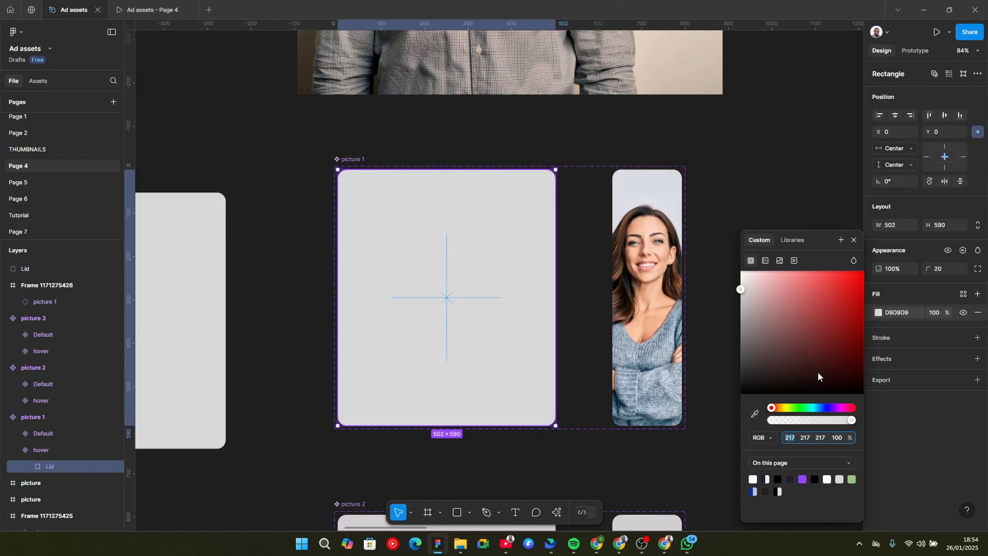
{"action": "scroll", "coordinate": [715, 329], "scroll_direction": "down", "scroll_amount": 5}
{"action": "scroll", "coordinate": [310, 184], "scroll_direction": "up", "scroll_amount": 6}
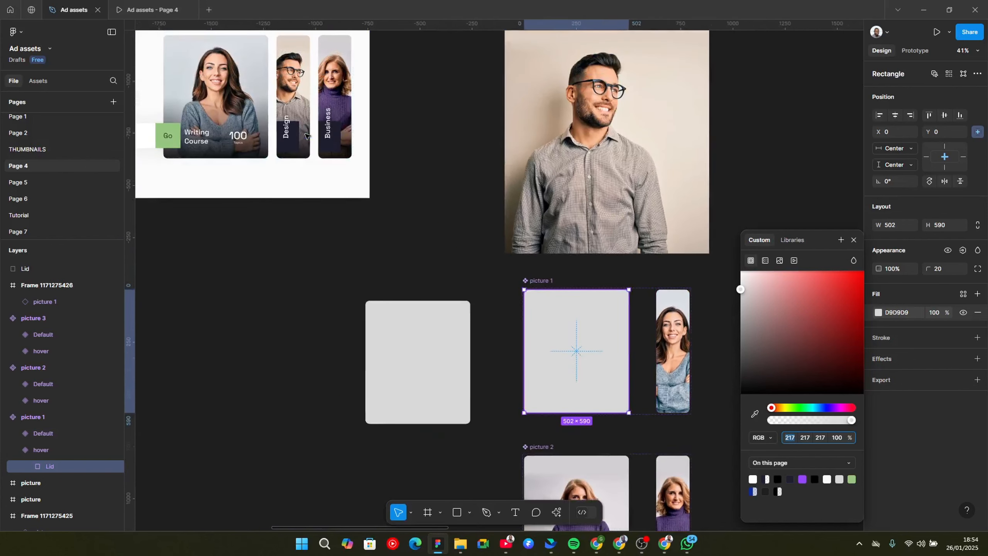
{"action": "scroll", "coordinate": [321, 187], "scroll_direction": "up", "scroll_amount": 4}
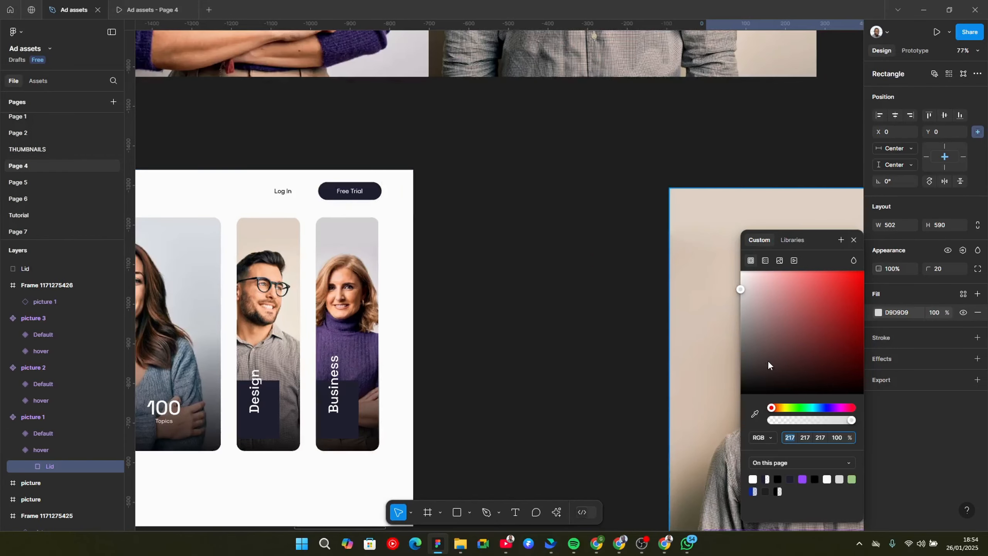
{"action": "left_click", "coordinate": [754, 414]}
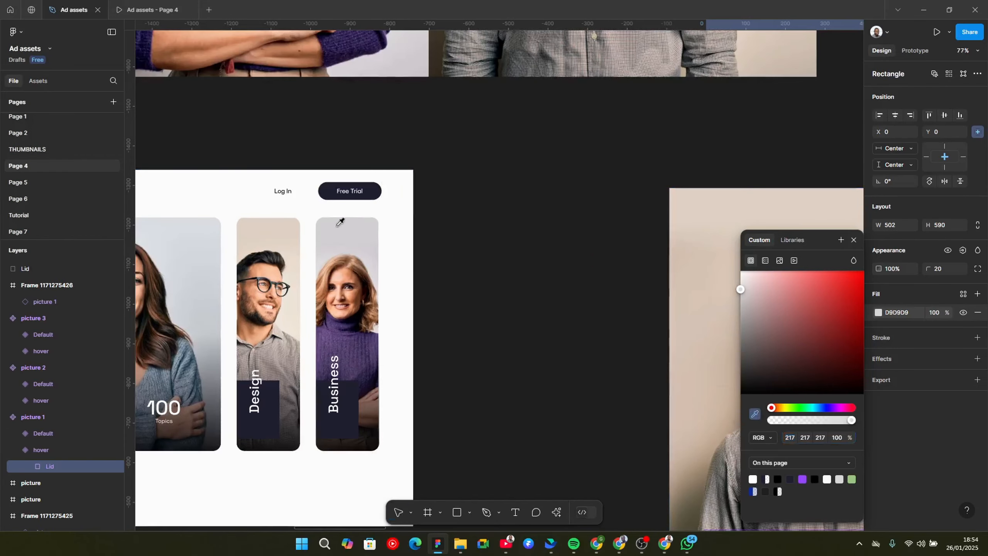
{"action": "left_click", "coordinate": [331, 184]}
{"action": "scroll", "coordinate": [479, 299], "scroll_direction": "down", "scroll_amount": 7}
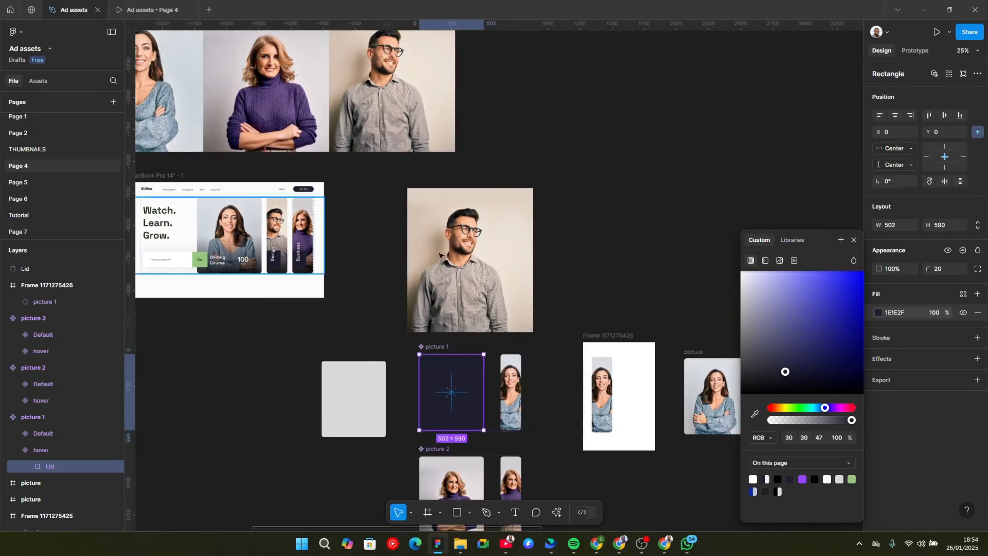
{"action": "key", "text": "Escape"}
{"action": "scroll", "coordinate": [468, 299], "scroll_direction": "up", "scroll_amount": 3}
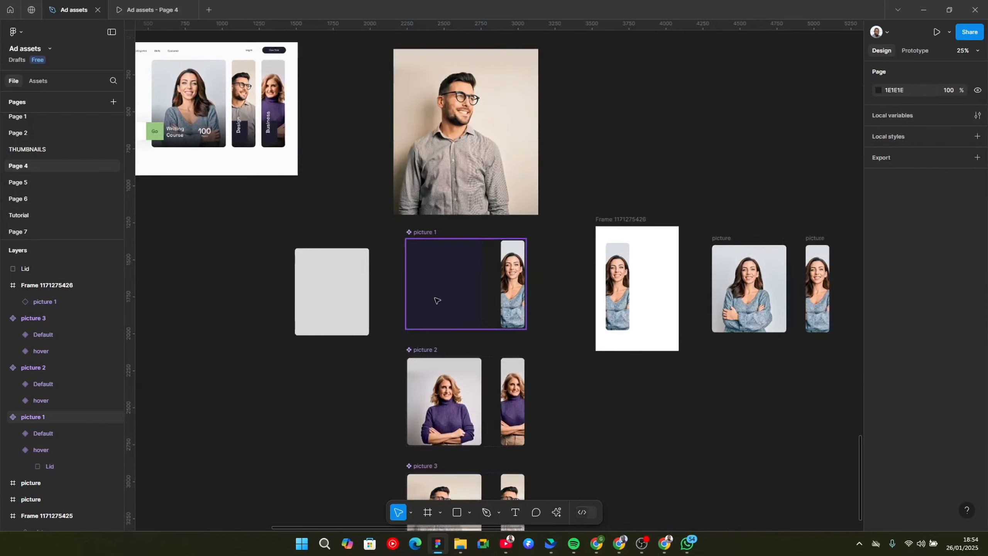
Open the fill colour settings of the Lid inside picture 1's hover variant.
{"action": "double_click", "coordinate": [436, 300]}
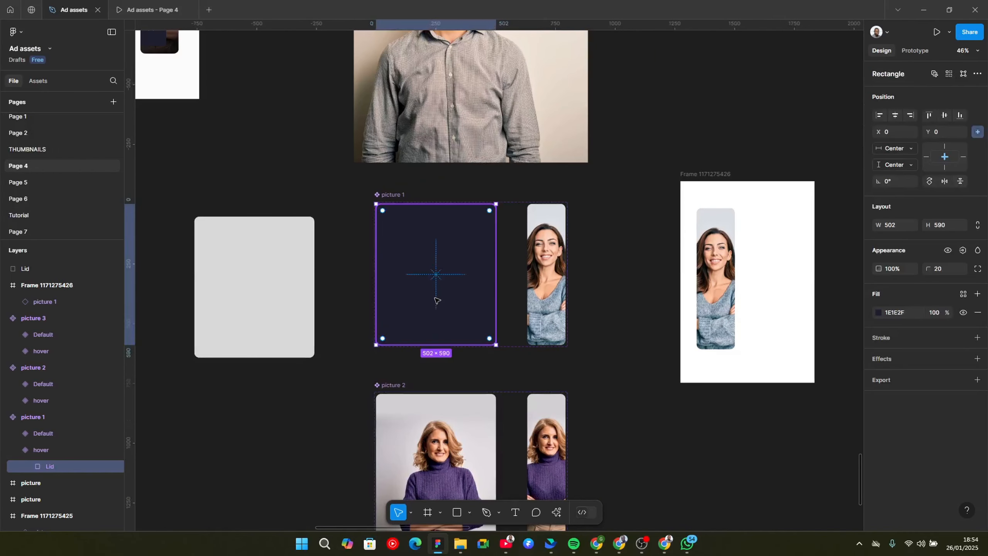
{"action": "left_click", "coordinate": [877, 312]}
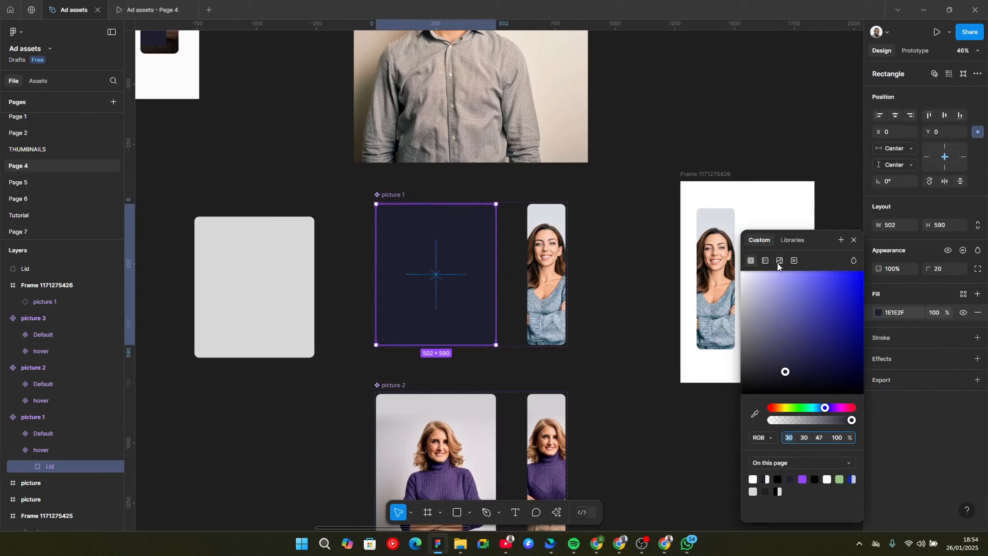
Give the Lid rectangle a linear gradient fill, flip its direction and set the 0% stop's colour to 1E1E2F.
{"action": "left_click", "coordinate": [762, 259]}
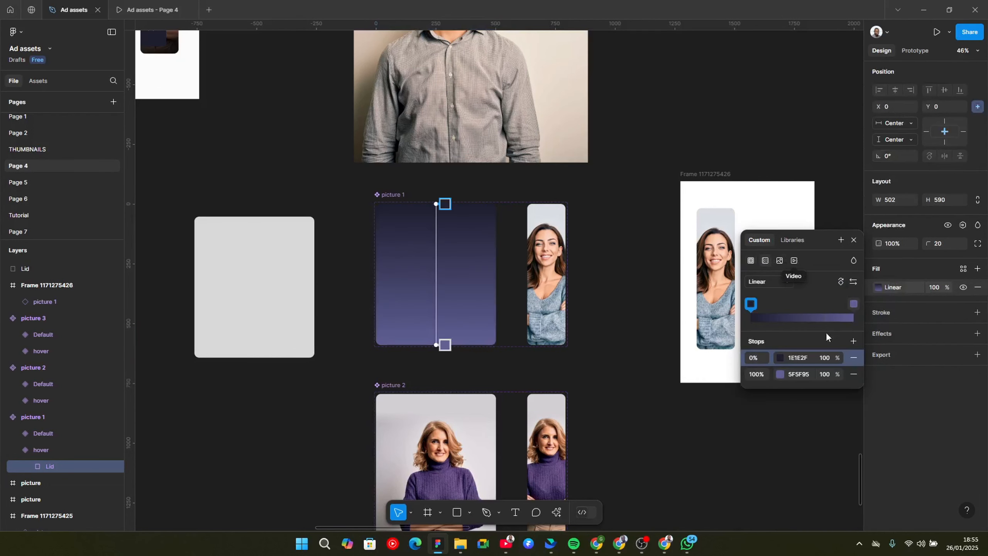
{"action": "left_click", "coordinate": [854, 283]}
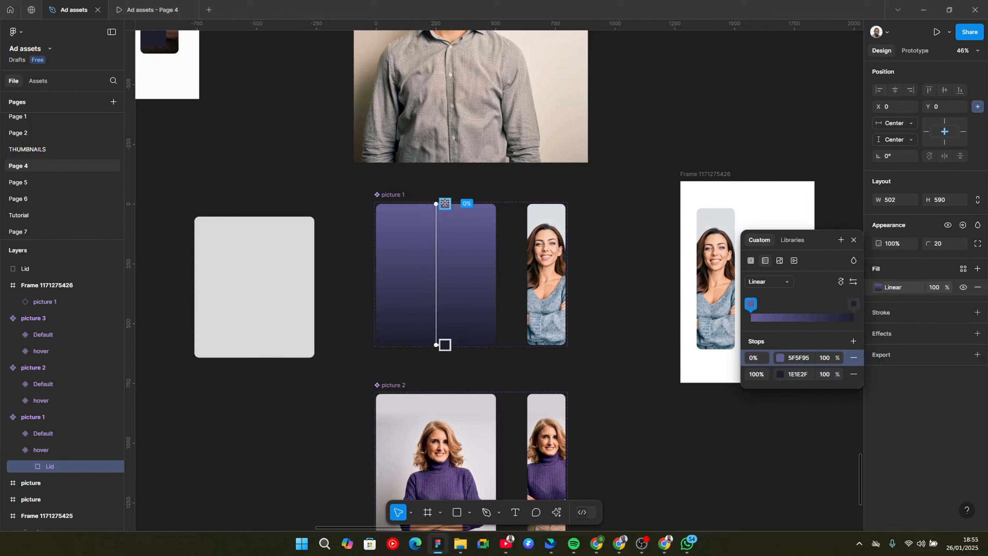
{"action": "left_click", "coordinate": [796, 373]}
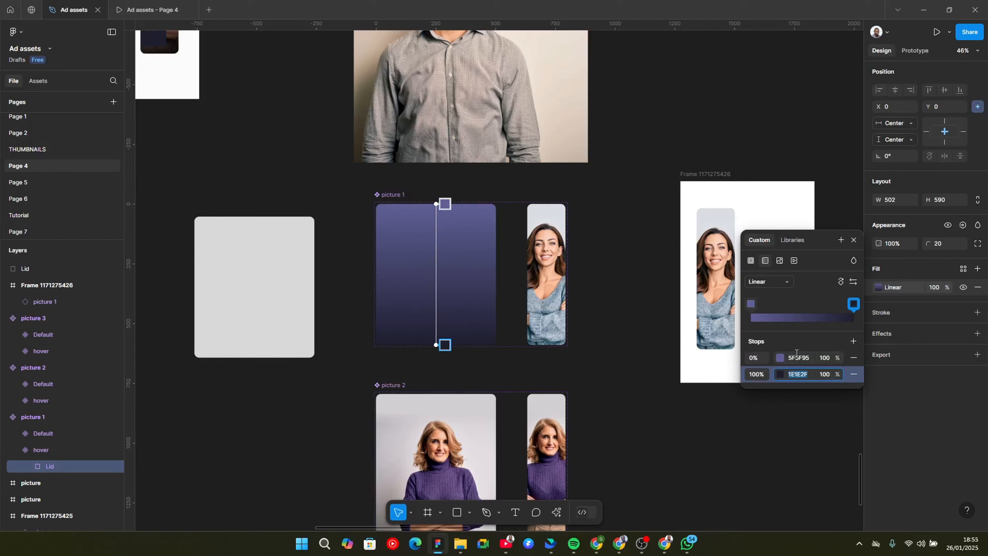
{"action": "left_click", "coordinate": [796, 356]}
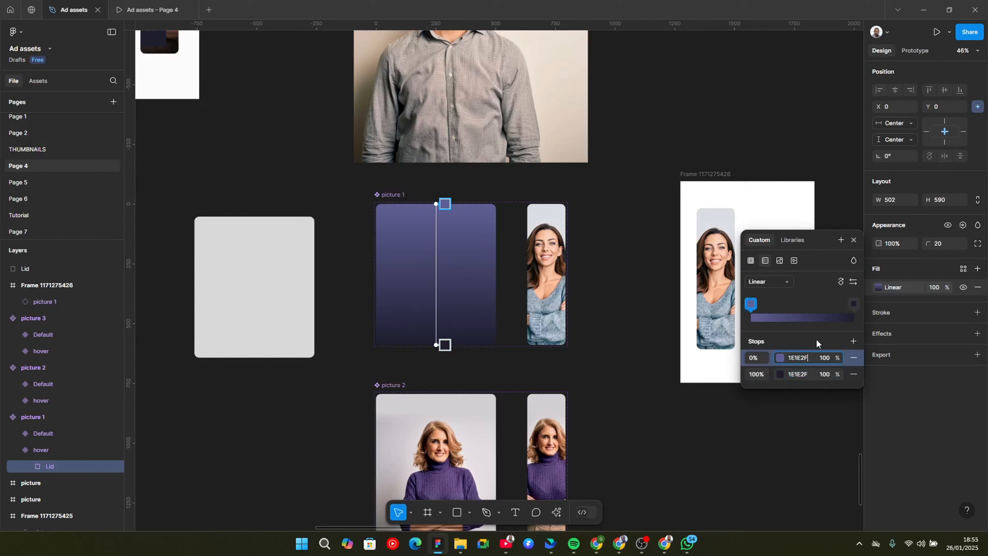
{"action": "key", "text": "Return"}
Set the opacity of the Lid gradient's 0% stop to 0%.
{"action": "left_click", "coordinate": [826, 357]}
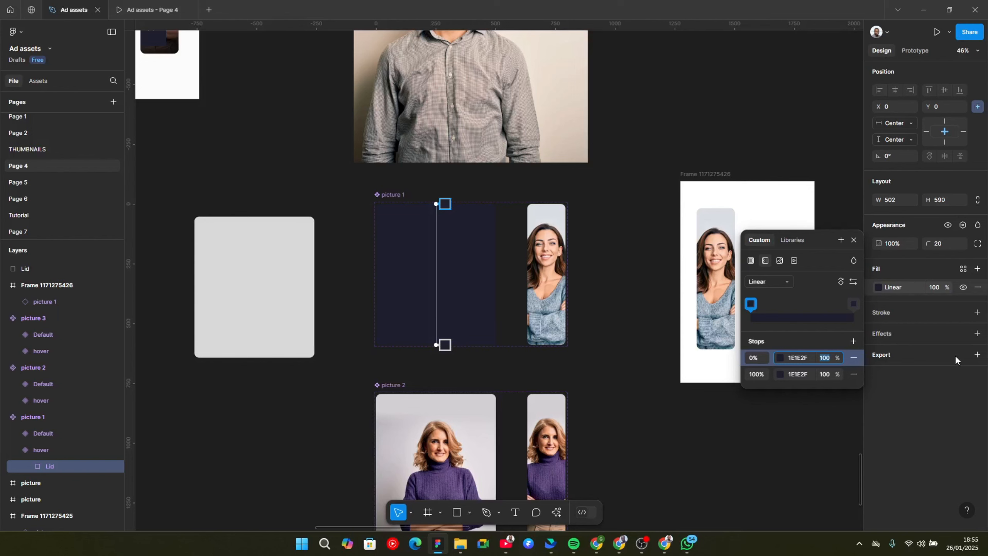
{"action": "type", "text": "0"}
{"action": "key", "text": "Return"}
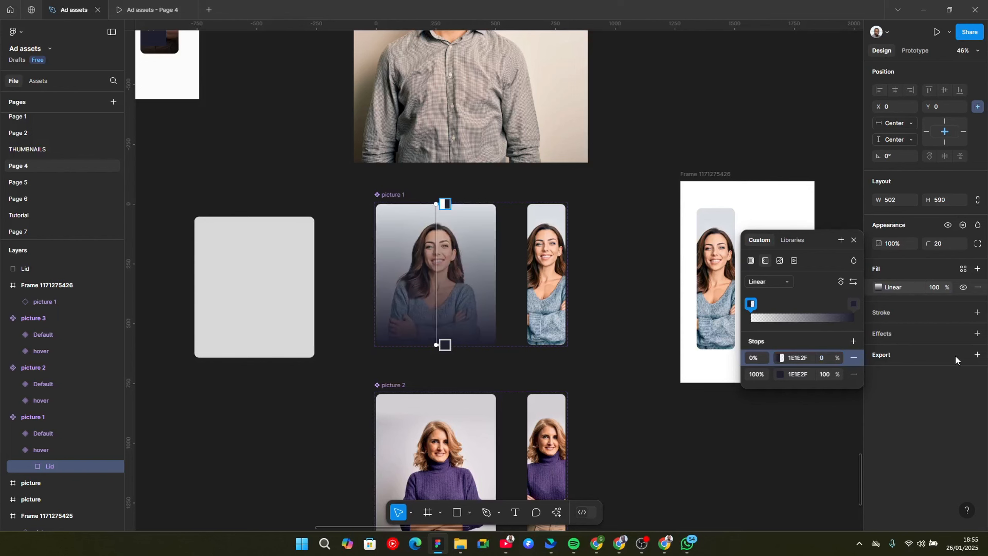
Darken the Lid gradient's 100% stop to the deep navy colour 08081C.
{"action": "scroll", "coordinate": [792, 352], "scroll_direction": "up", "scroll_amount": 2}
{"action": "scroll", "coordinate": [793, 352], "scroll_direction": "up", "scroll_amount": 1}
{"action": "scroll", "coordinate": [453, 340], "scroll_direction": "up", "scroll_amount": 3}
{"action": "scroll", "coordinate": [696, 316], "scroll_direction": "down", "scroll_amount": 1}
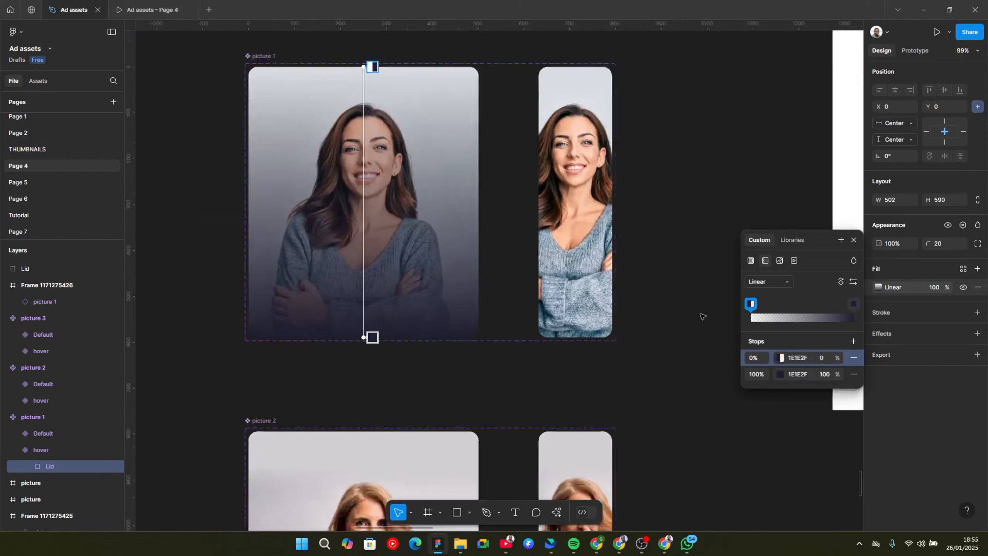
{"action": "scroll", "coordinate": [455, 319], "scroll_direction": "up", "scroll_amount": 2}
{"action": "scroll", "coordinate": [455, 319], "scroll_direction": "up", "scroll_amount": 1}
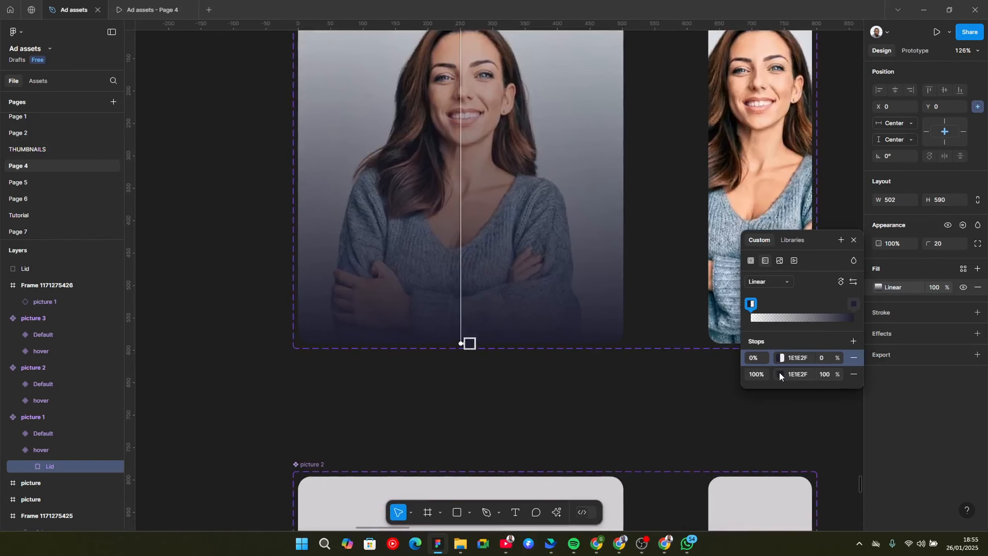
{"action": "left_click", "coordinate": [779, 373]}
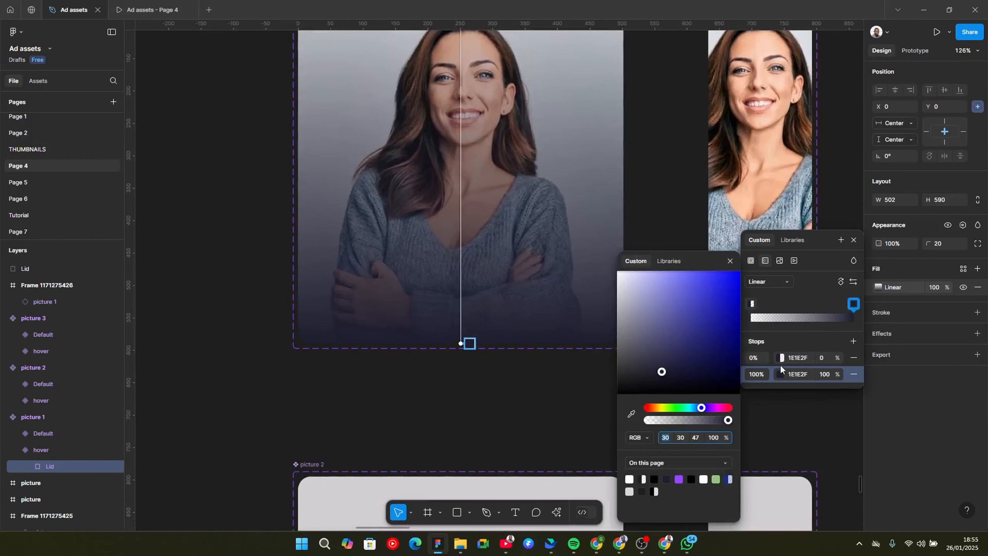
{"action": "left_click", "coordinate": [664, 372]}
{"action": "left_click", "coordinate": [675, 379]}
{"action": "left_click", "coordinate": [682, 384]}
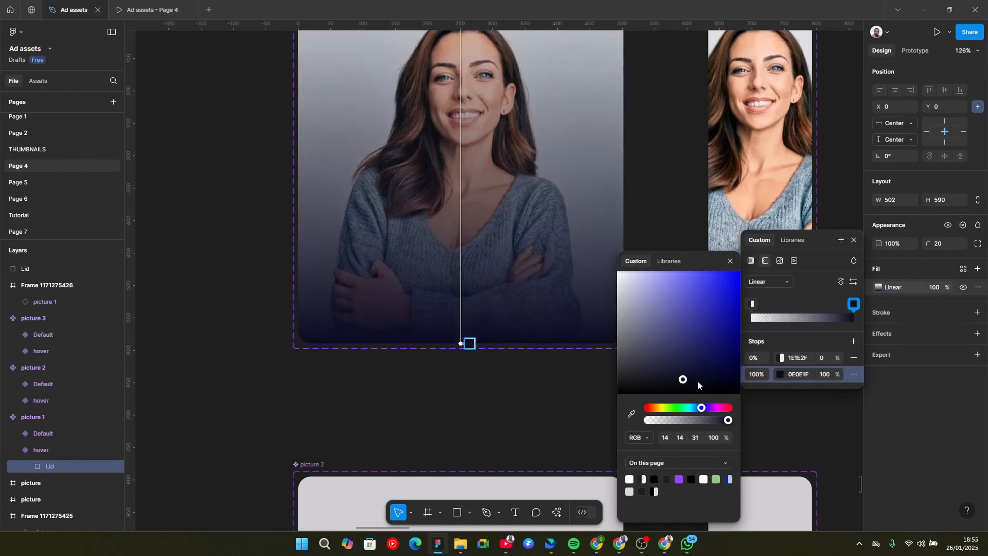
{"action": "left_click_drag", "start_coordinate": [698, 383], "coordinate": [705, 384]}
{"action": "left_click", "coordinate": [741, 256]}
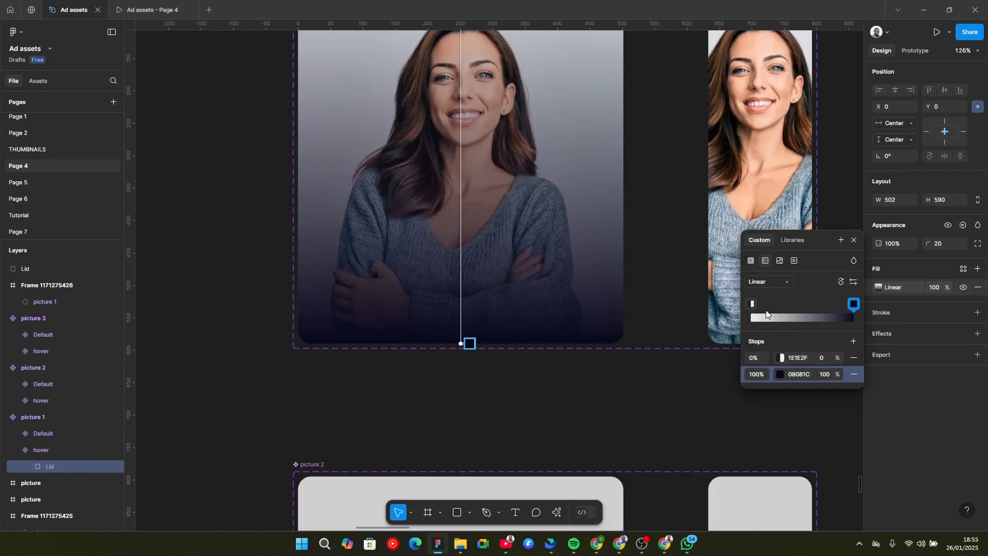
Set the Lid gradient's transparent stop to the 50% position and close the fill settings.
{"action": "scroll", "coordinate": [544, 202], "scroll_direction": "up", "scroll_amount": 5}
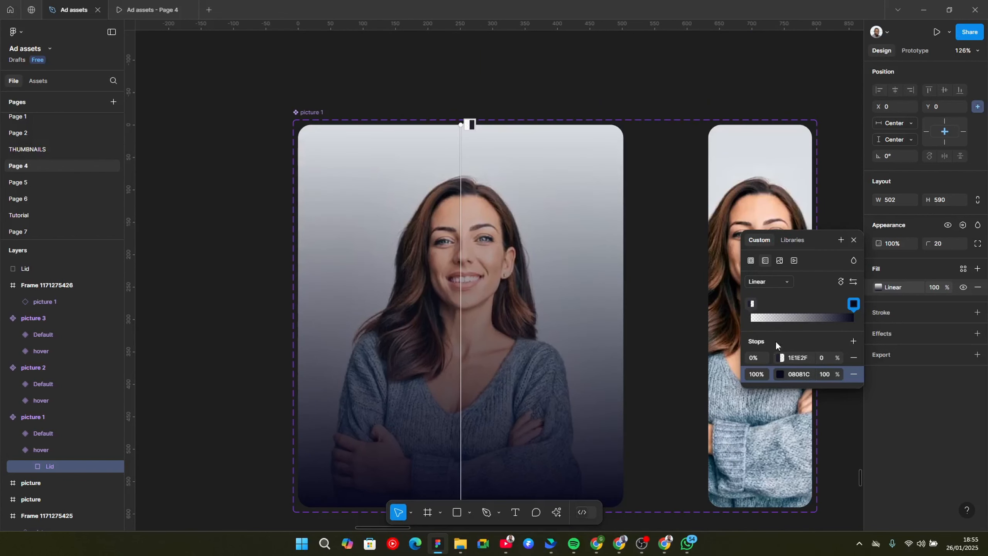
{"action": "left_click", "coordinate": [757, 359]}
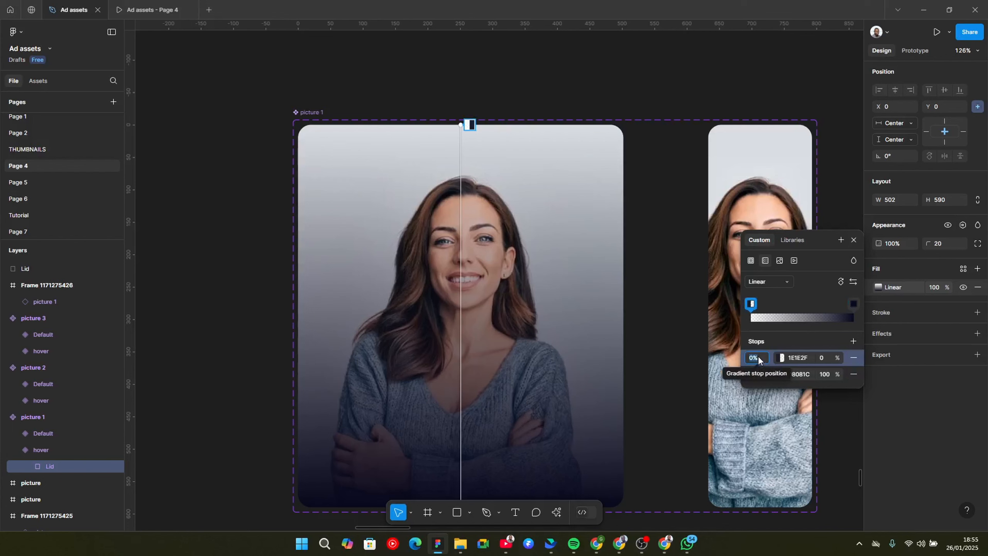
{"action": "type", "text": "50"}
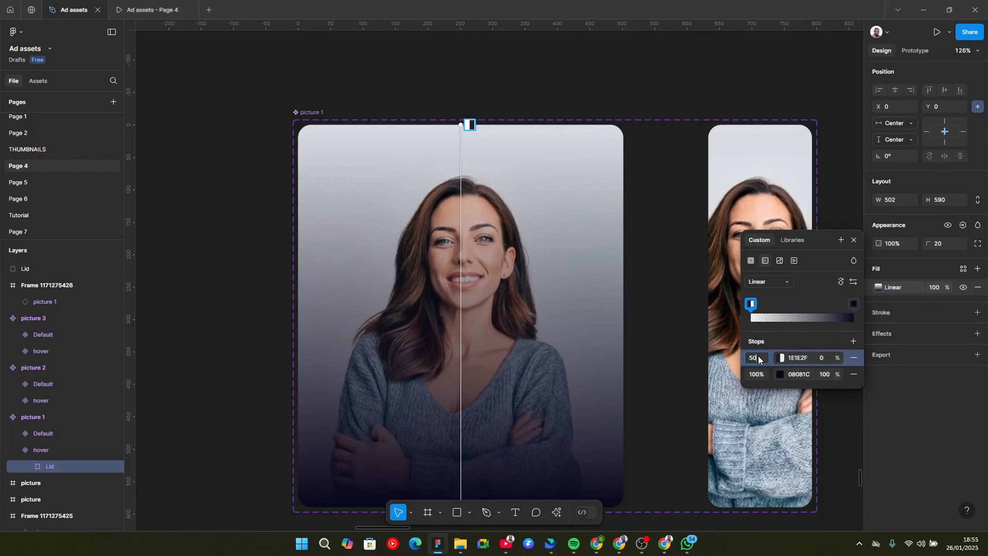
{"action": "key", "text": "Return"}
{"action": "scroll", "coordinate": [244, 296], "scroll_direction": "down", "scroll_amount": 3}
{"action": "scroll", "coordinate": [244, 297], "scroll_direction": "down", "scroll_amount": 2}
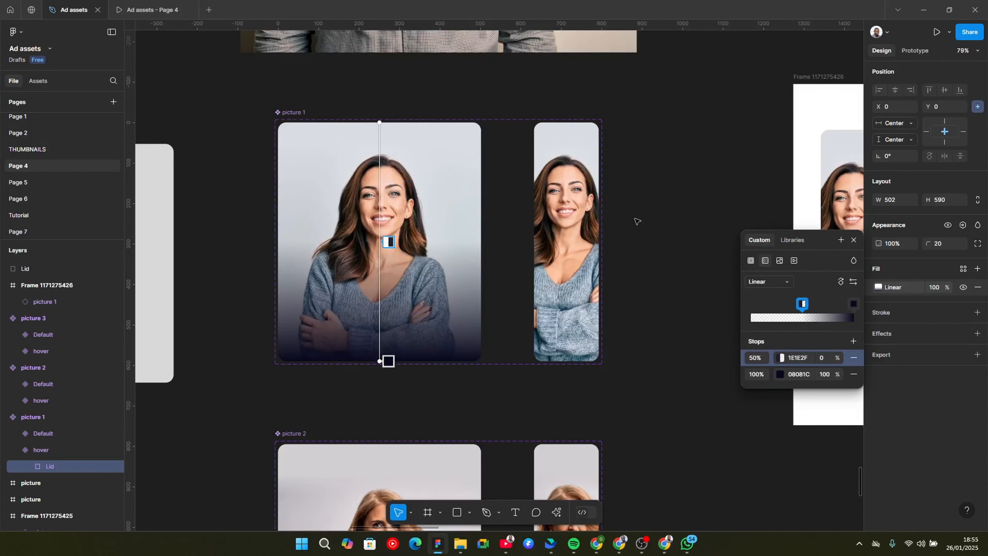
{"action": "left_click", "coordinate": [854, 239]}
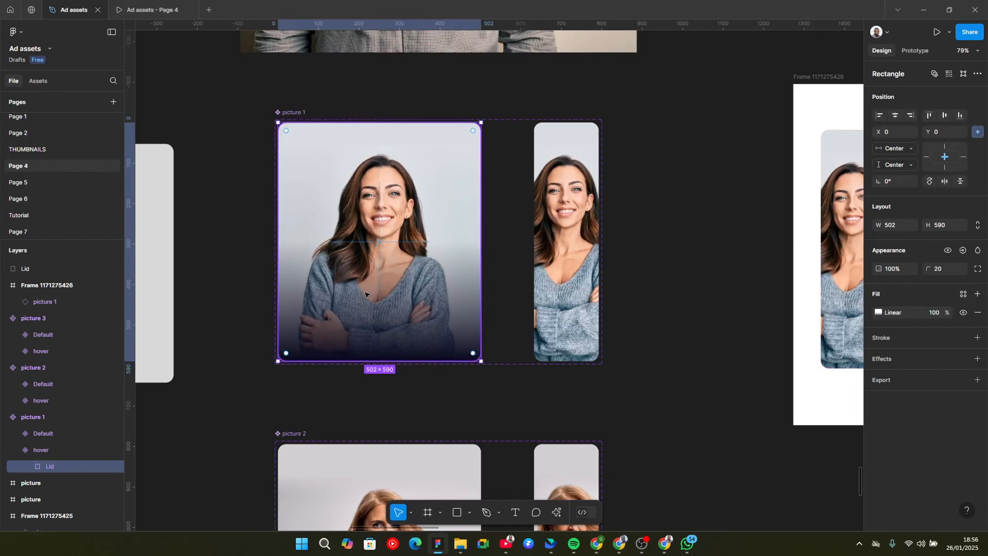
Try the Lid gradient's 50% stop at 20% opacity, restore it to 0% and deselect the rectangle.
{"action": "key", "text": "Return"}
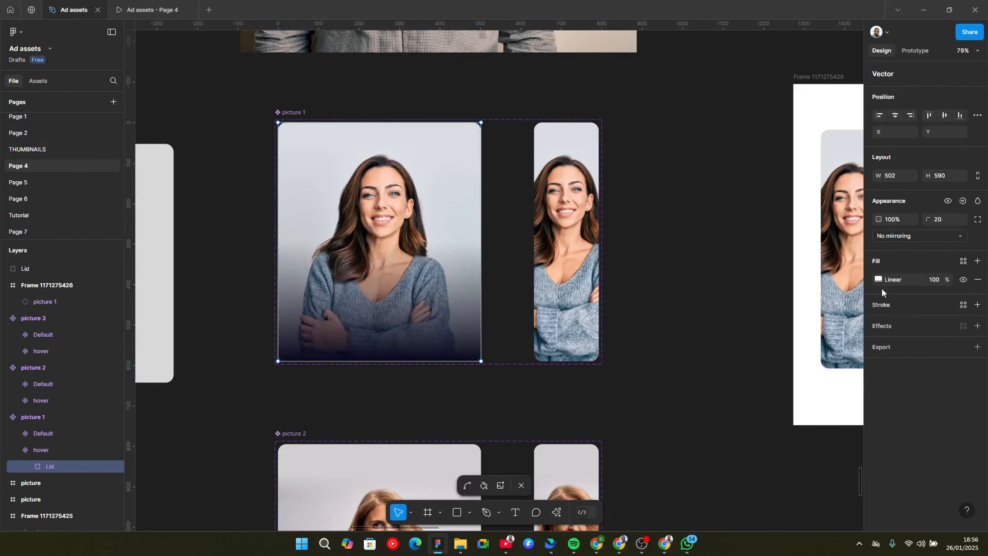
{"action": "left_click", "coordinate": [878, 275]}
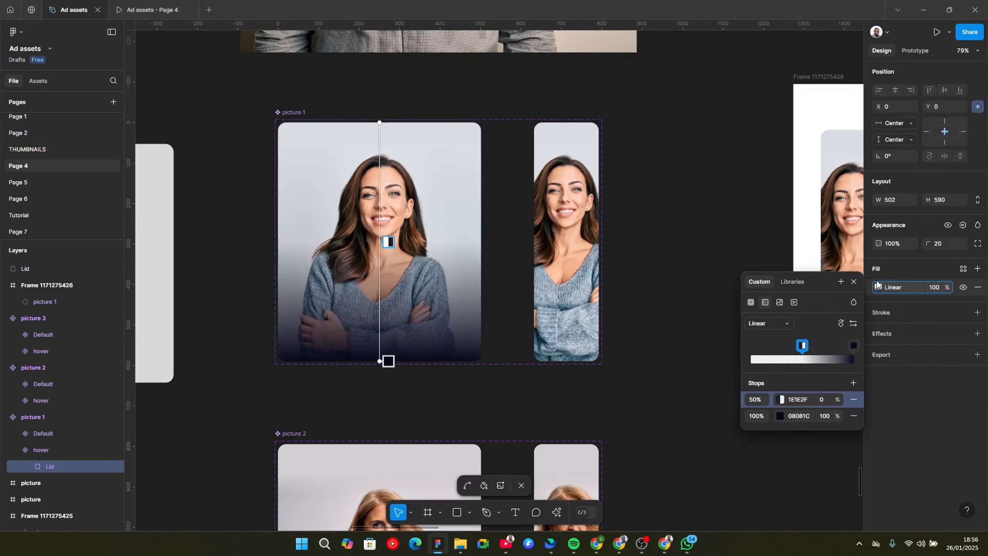
{"action": "left_click", "coordinate": [847, 344]}
{"action": "left_click_drag", "start_coordinate": [841, 342], "coordinate": [858, 345]}
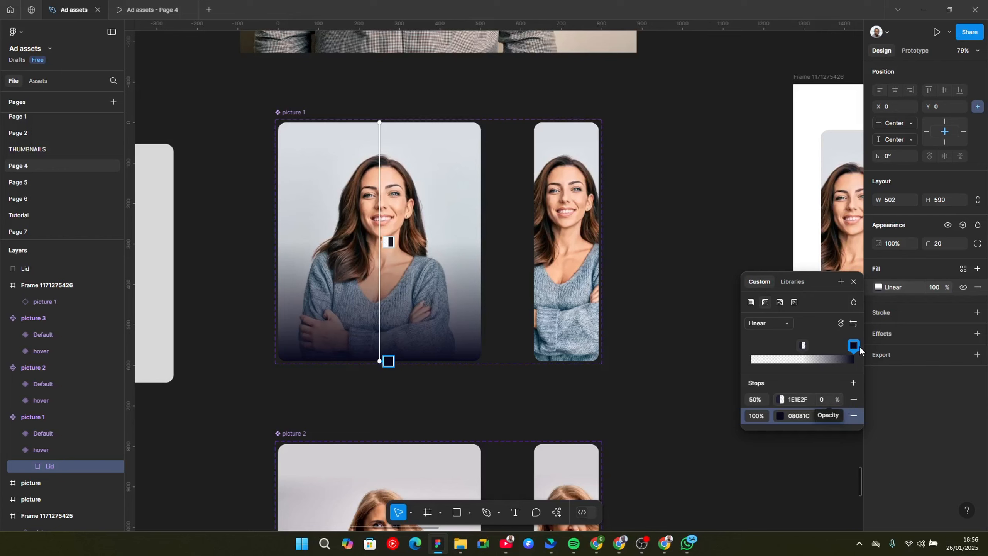
{"action": "left_click", "coordinate": [822, 398]}
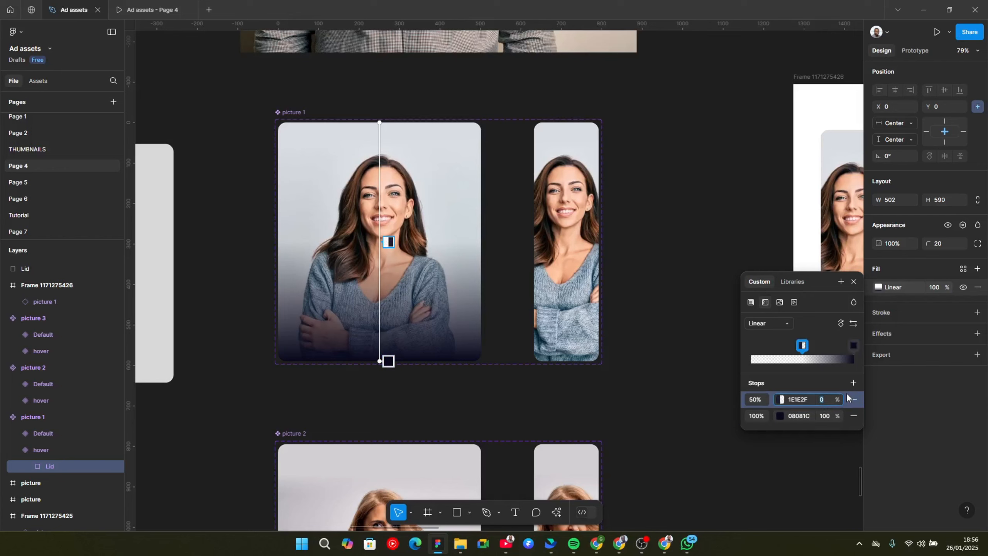
{"action": "key", "text": "shift+Up"}
{"action": "key", "text": "shift+Up"}
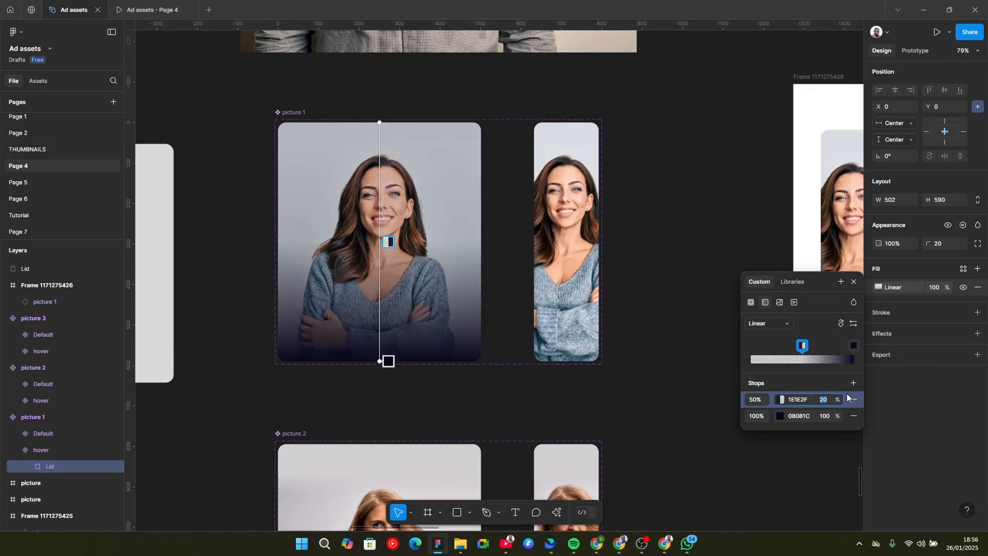
{"action": "key", "text": "shift+Down"}
{"action": "key", "text": "shift+Down"}
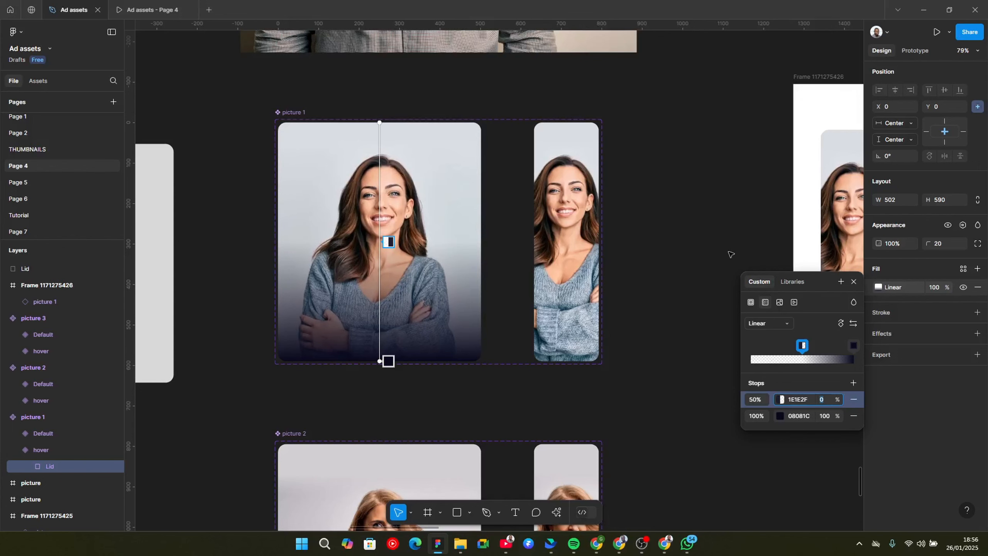
{"action": "key", "text": "Return"}
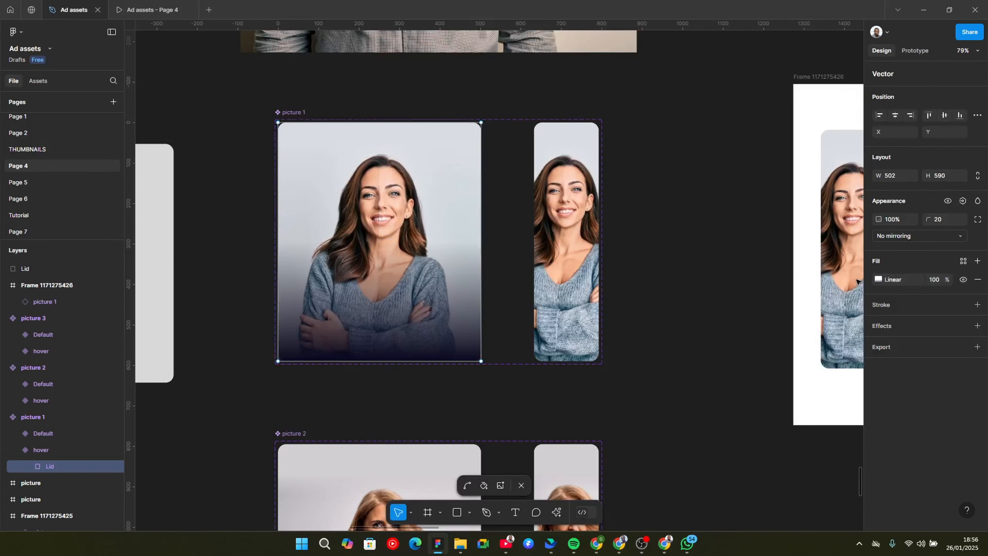
{"action": "key", "text": "ctrl+minus"}
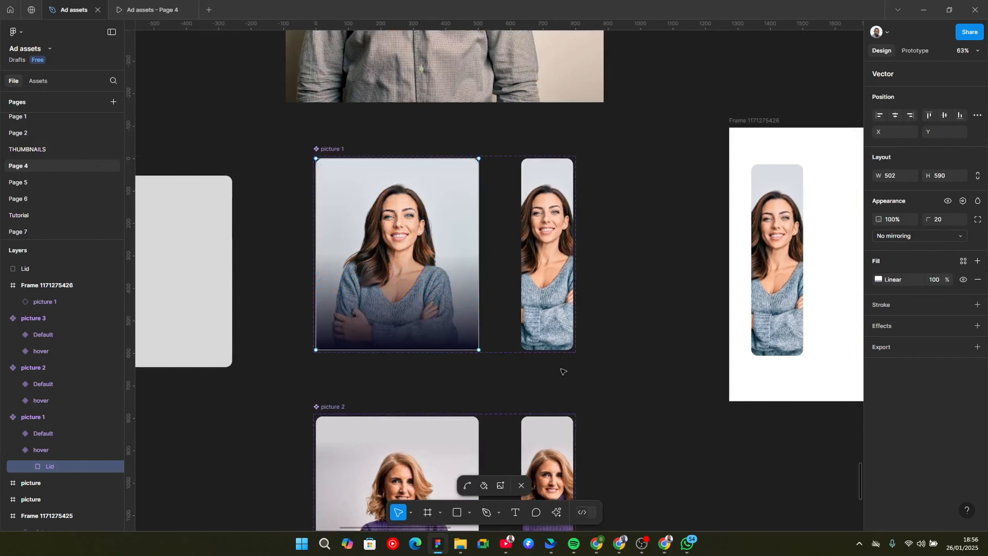
{"action": "key", "text": "Escape"}
{"action": "left_click", "coordinate": [390, 380]}
Copy the Lid rectangle from picture 1's hover variant into its Default variant and narrow the copy to a width of 160.
{"action": "scroll", "coordinate": [387, 380], "scroll_direction": "up", "scroll_amount": 3}
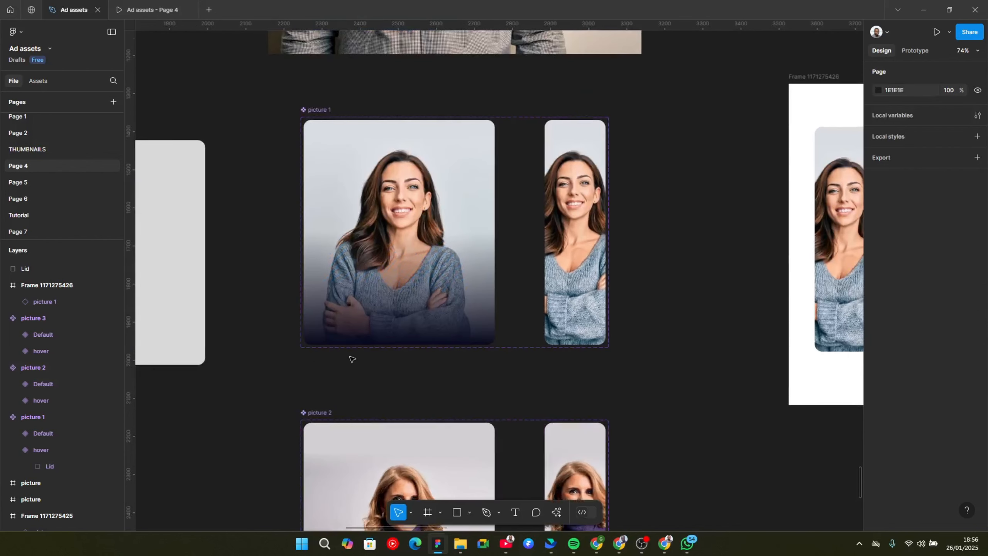
{"action": "left_click", "coordinate": [308, 328]}
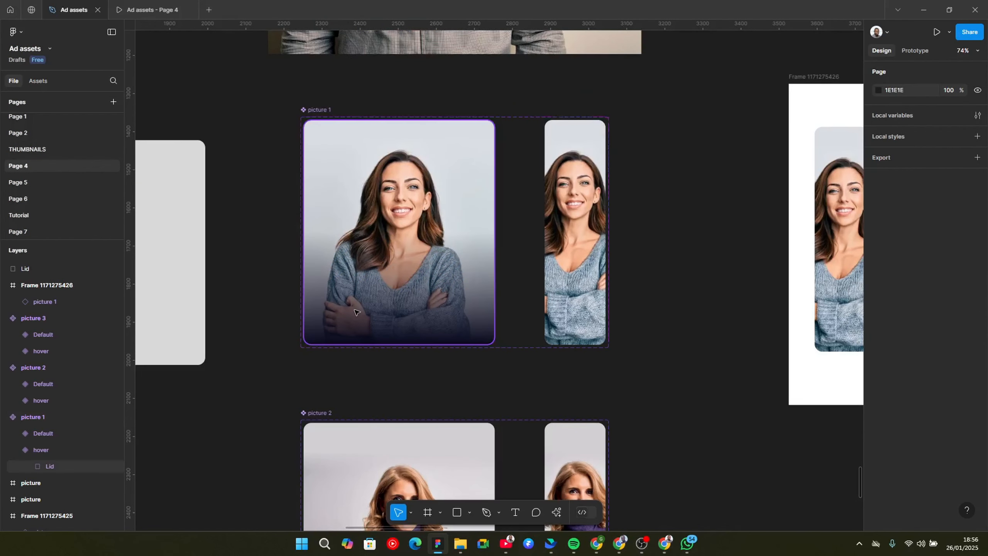
{"action": "right_click", "coordinate": [41, 467]}
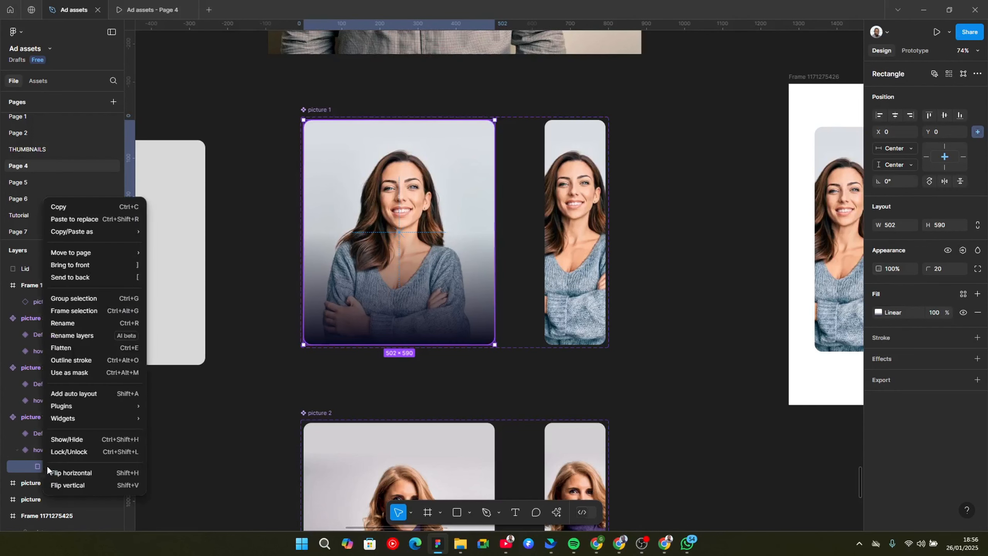
{"action": "left_click", "coordinate": [94, 208]}
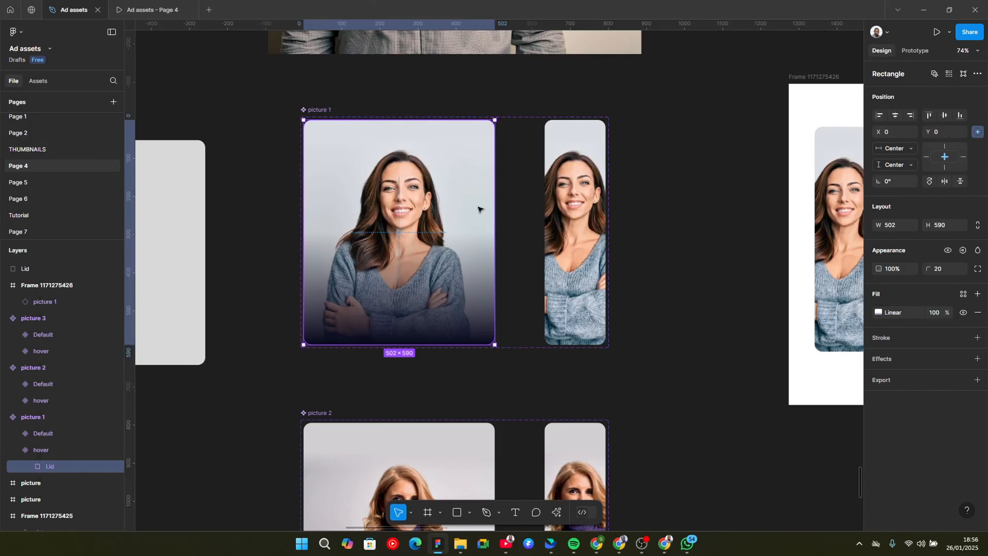
{"action": "left_click", "coordinate": [574, 220]}
{"action": "key", "text": "ctrl+v"}
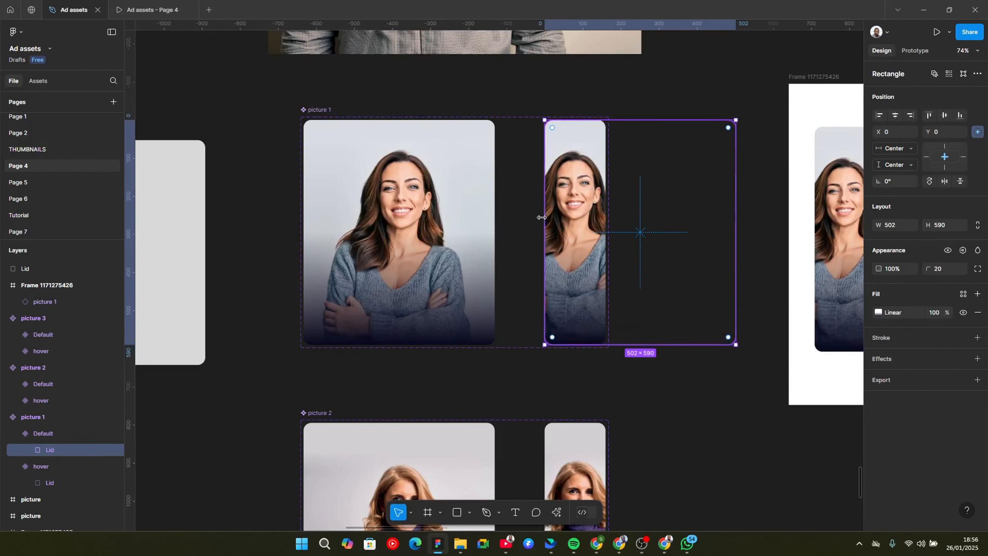
{"action": "left_click_drag", "start_coordinate": [728, 220], "coordinate": [605, 218]}
Paste the copied 502 × 590 Lid gradient into the hover variants of picture 2 and picture 3.
{"action": "scroll", "coordinate": [545, 291], "scroll_direction": "down", "scroll_amount": 3}
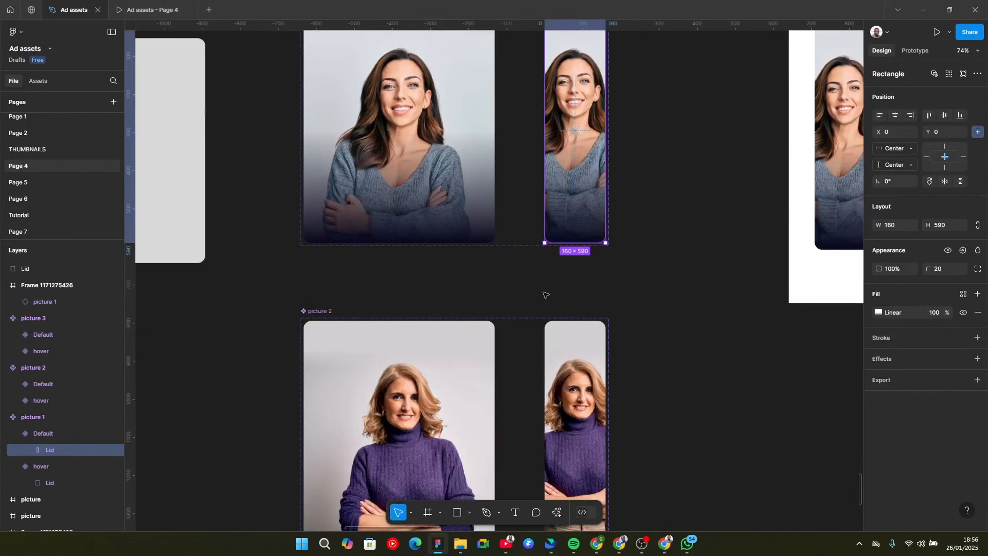
{"action": "left_click", "coordinate": [566, 428]}
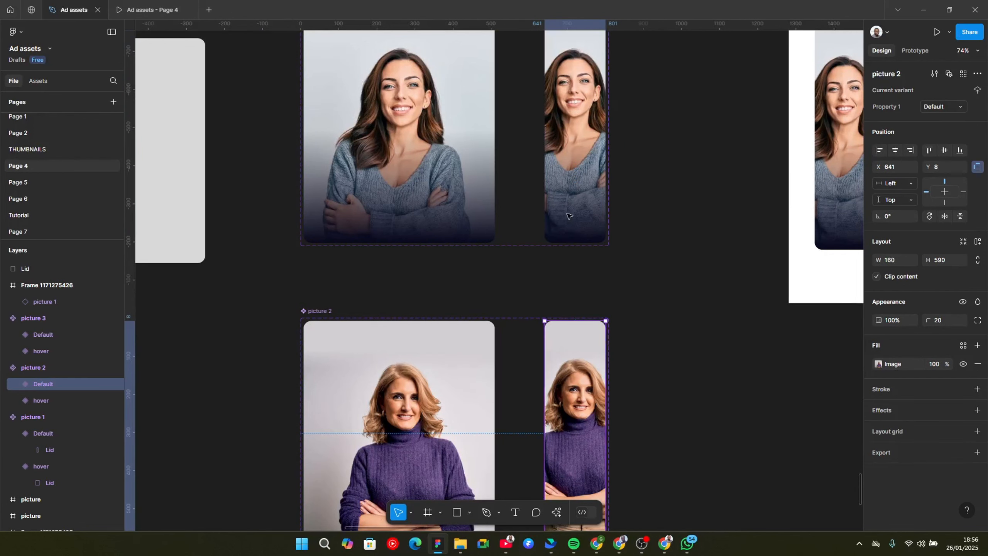
{"action": "left_click", "coordinate": [394, 393]}
{"action": "scroll", "coordinate": [402, 377], "scroll_direction": "down", "scroll_amount": 2}
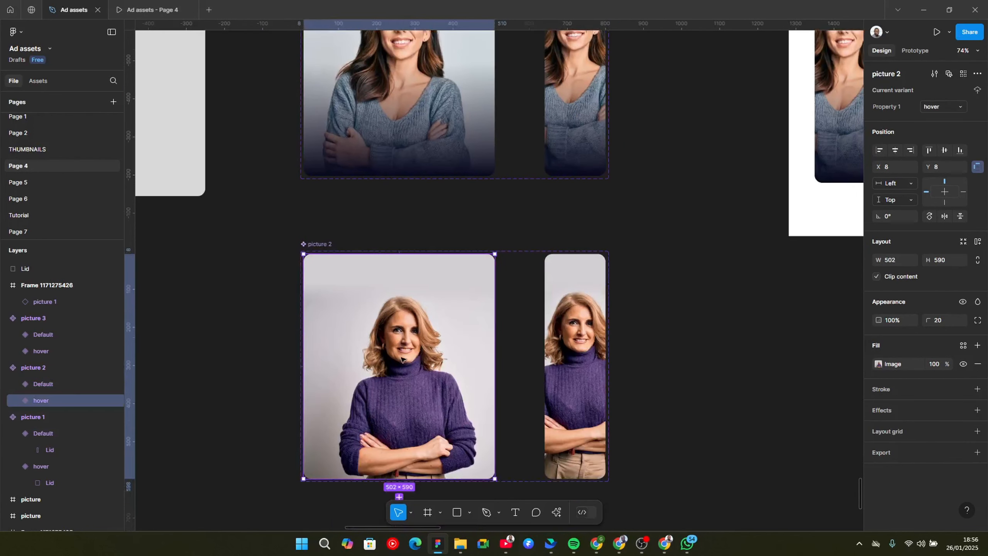
{"action": "key", "text": "ctrl+v"}
{"action": "scroll", "coordinate": [393, 409], "scroll_direction": "down", "scroll_amount": 6}
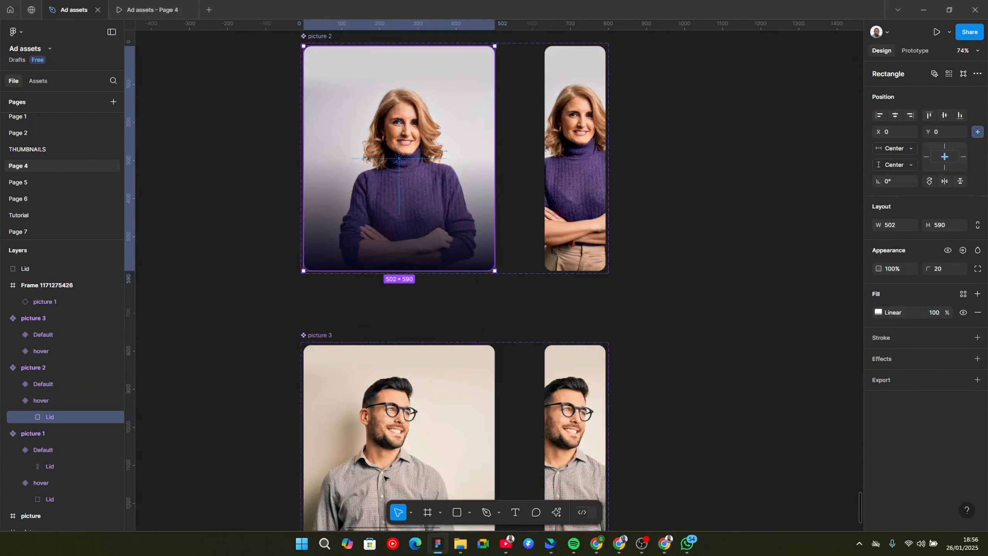
{"action": "left_click", "coordinate": [383, 477]}
{"action": "key", "text": "ctrl+v"}
Copy the 160 × 590 Lid gradient from picture 1's Default variant into the Default variants of picture 2 and picture 3.
{"action": "scroll", "coordinate": [393, 315], "scroll_direction": "down", "scroll_amount": 3}
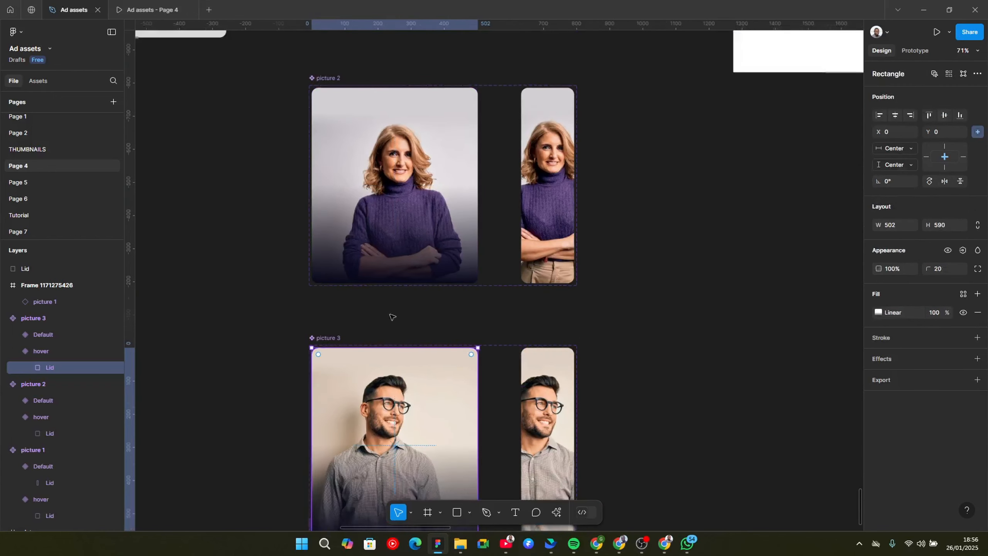
{"action": "scroll", "coordinate": [481, 186], "scroll_direction": "up", "scroll_amount": 4}
{"action": "scroll", "coordinate": [528, 100], "scroll_direction": "up", "scroll_amount": 1}
{"action": "left_click", "coordinate": [509, 117]}
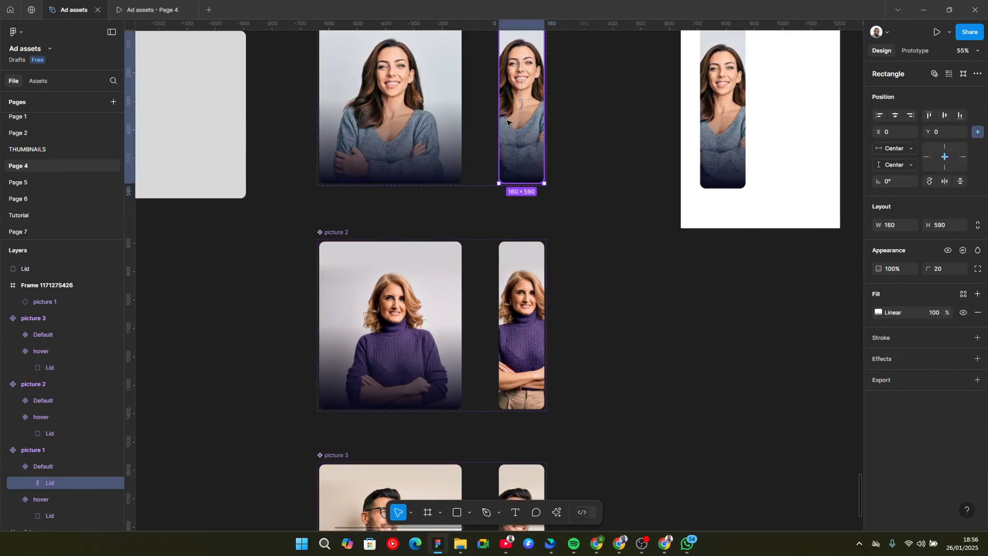
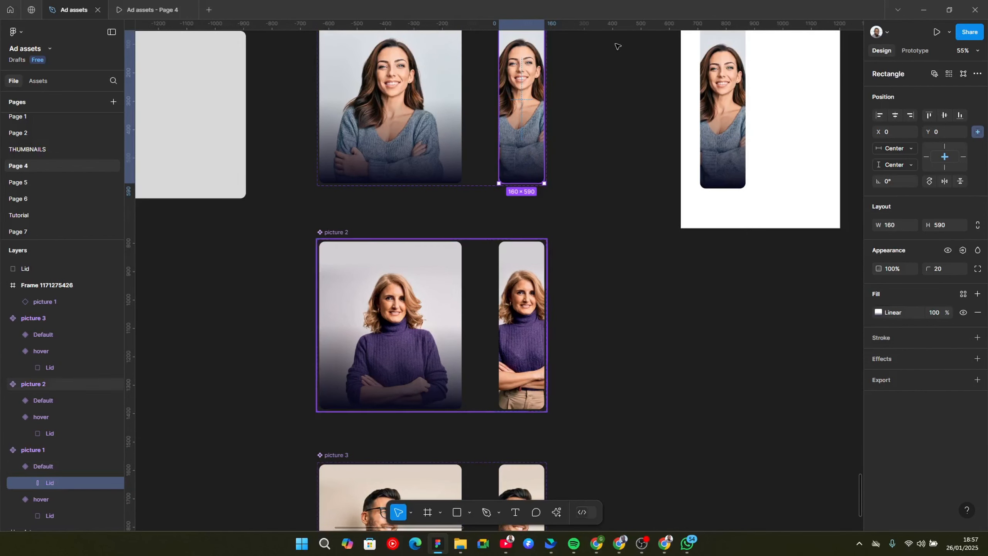
{"action": "left_click", "coordinate": [535, 326]}
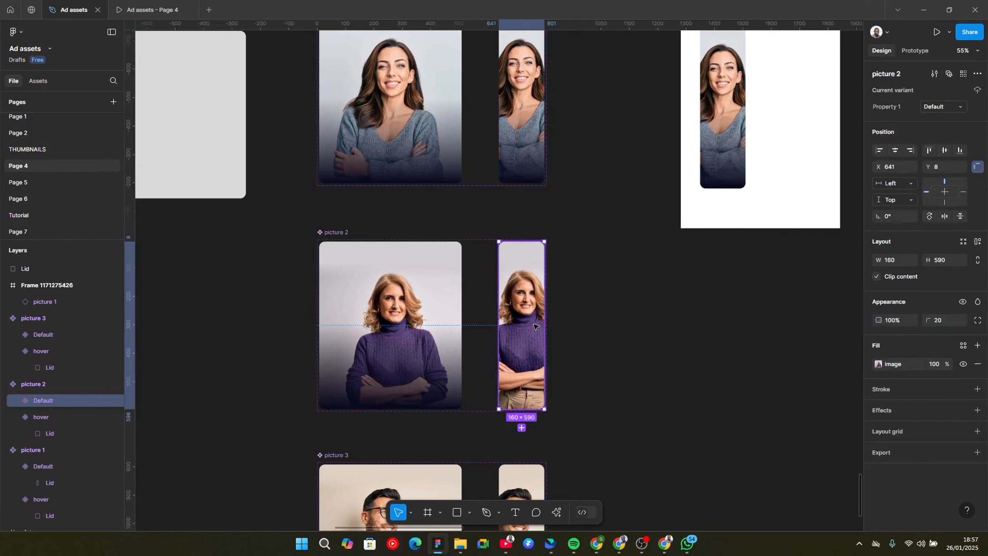
{"action": "left_click", "coordinate": [535, 326]}
{"action": "scroll", "coordinate": [536, 326], "scroll_direction": "down", "scroll_amount": 3}
{"action": "left_click", "coordinate": [524, 436]}
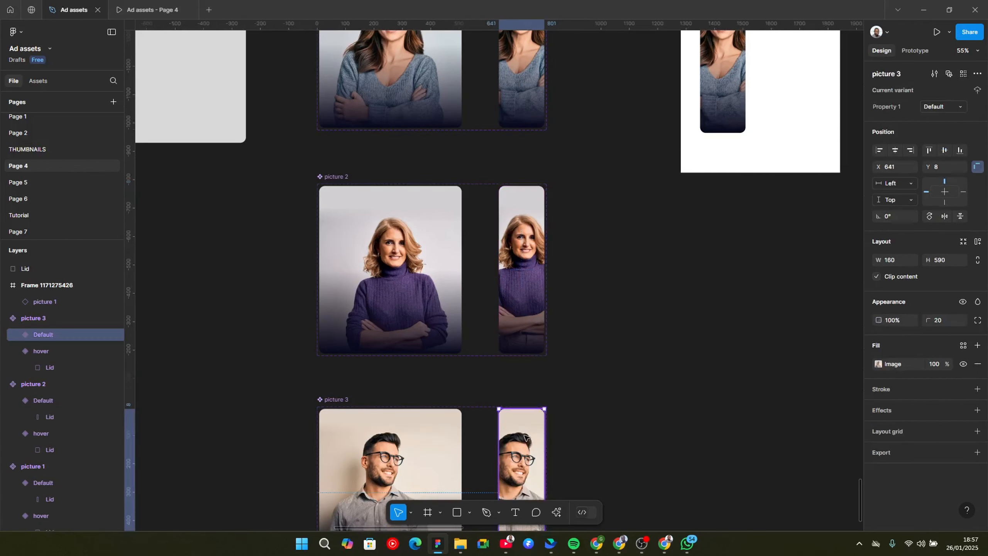
{"action": "left_click", "coordinate": [525, 436]}
{"action": "left_click", "coordinate": [610, 379]}
Rename the component set showing the man with glasses as picture 2.
{"action": "scroll", "coordinate": [608, 379], "scroll_direction": "down", "scroll_amount": 5}
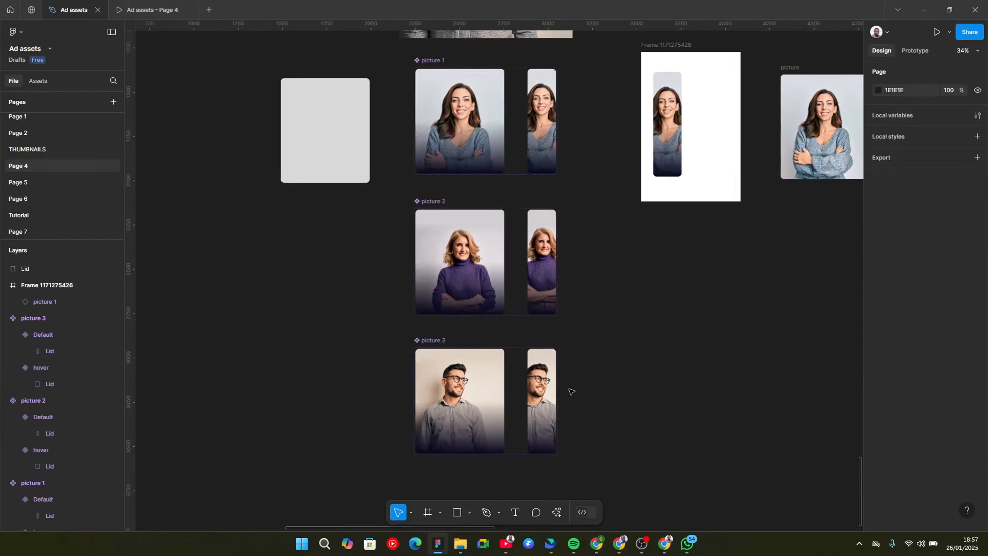
{"action": "scroll", "coordinate": [369, 230], "scroll_direction": "right", "scroll_amount": 2}
{"action": "scroll", "coordinate": [385, 241], "scroll_direction": "up", "scroll_amount": 1}
{"action": "scroll", "coordinate": [375, 360], "scroll_direction": "up", "scroll_amount": 2}
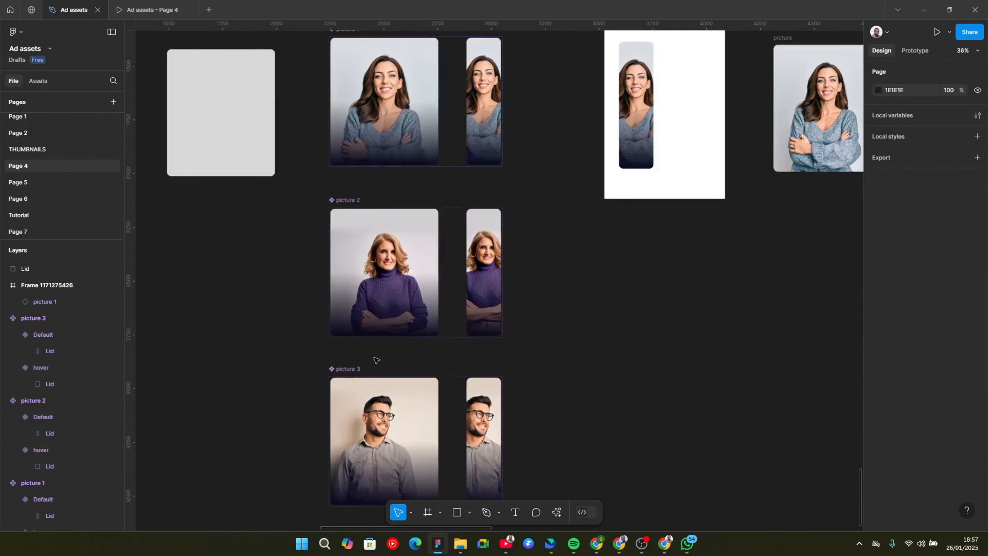
{"action": "scroll", "coordinate": [346, 201], "scroll_direction": "up", "scroll_amount": 1}
{"action": "scroll", "coordinate": [447, 269], "scroll_direction": "down", "scroll_amount": 2}
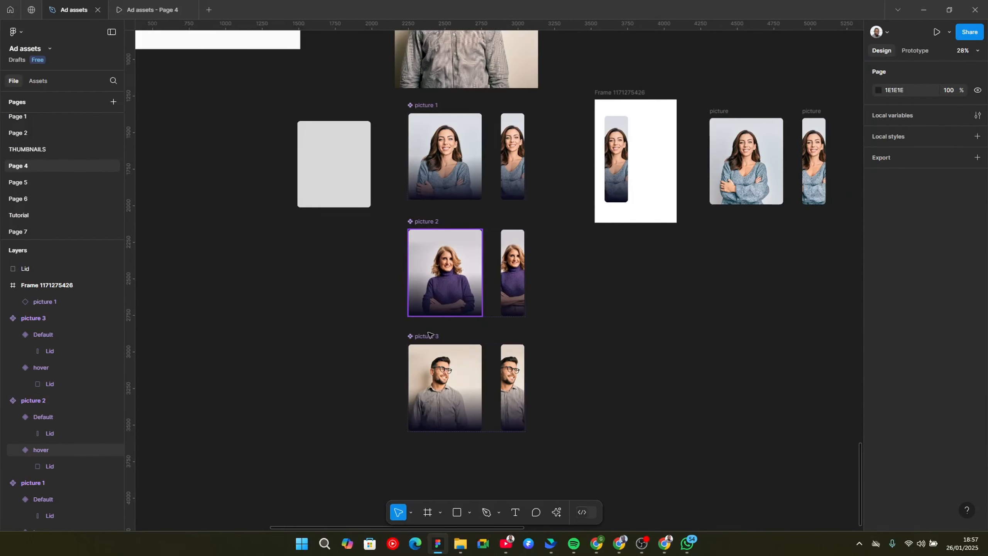
{"action": "scroll", "coordinate": [428, 292], "scroll_direction": "up", "scroll_amount": 3}
{"action": "left_click", "coordinate": [417, 345]}
{"action": "double_click", "coordinate": [417, 344]}
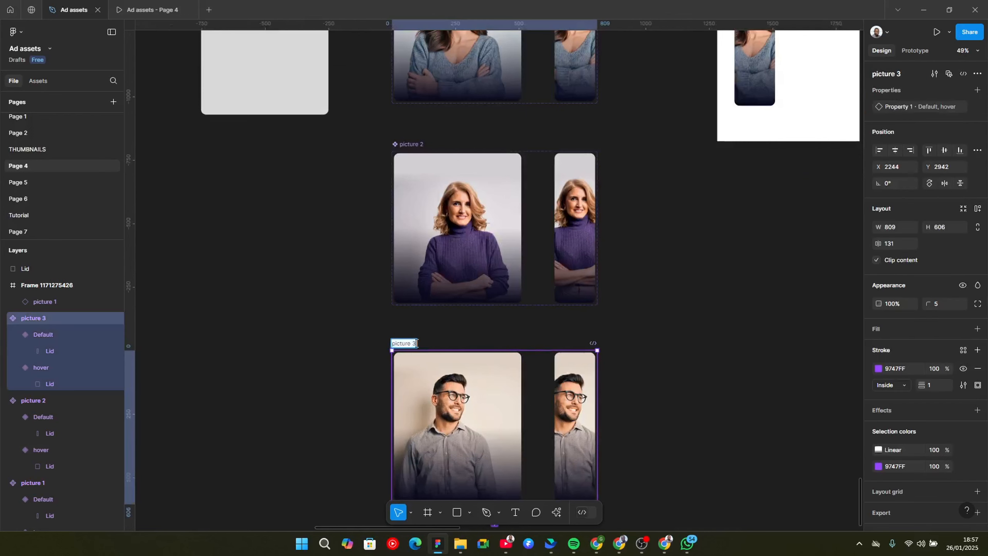
{"action": "type", "text": "2"}
{"action": "key", "text": "Return"}
{"action": "key", "text": "Escape"}
Rename the component set showing the woman in the purple sweater as picture 3.
{"action": "left_click", "coordinate": [420, 144]}
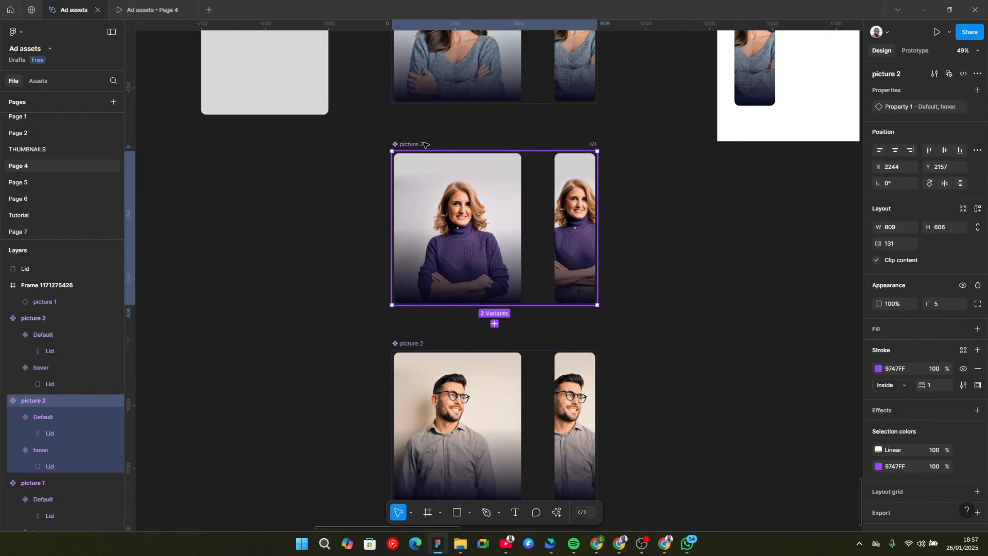
{"action": "double_click", "coordinate": [418, 145]}
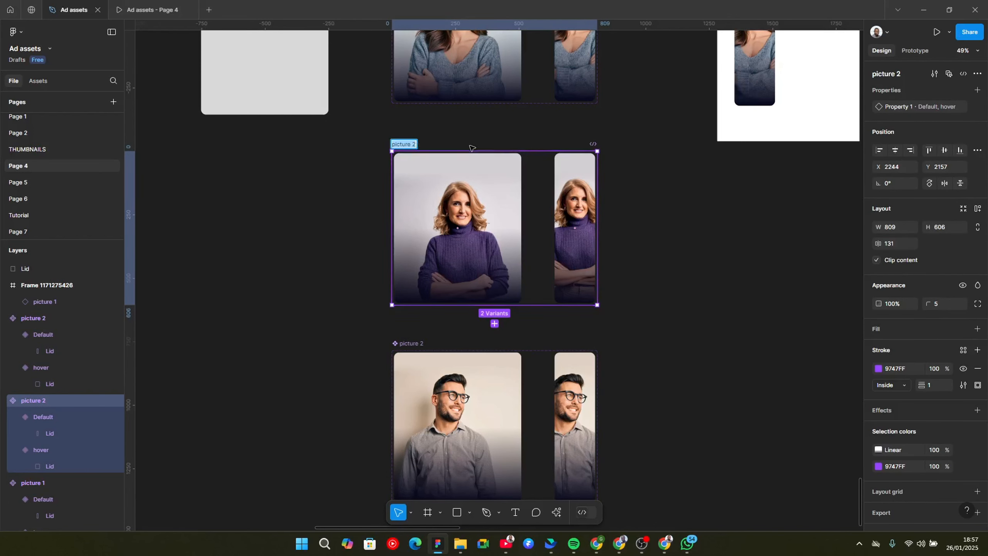
{"action": "type", "text": "3"}
{"action": "key", "text": "Return"}
{"action": "key", "text": "Escape"}
Swap the canvas positions of the picture 2 and picture 3 component sets so picture 2 sits directly below picture 1.
{"action": "left_click", "coordinate": [422, 146]}
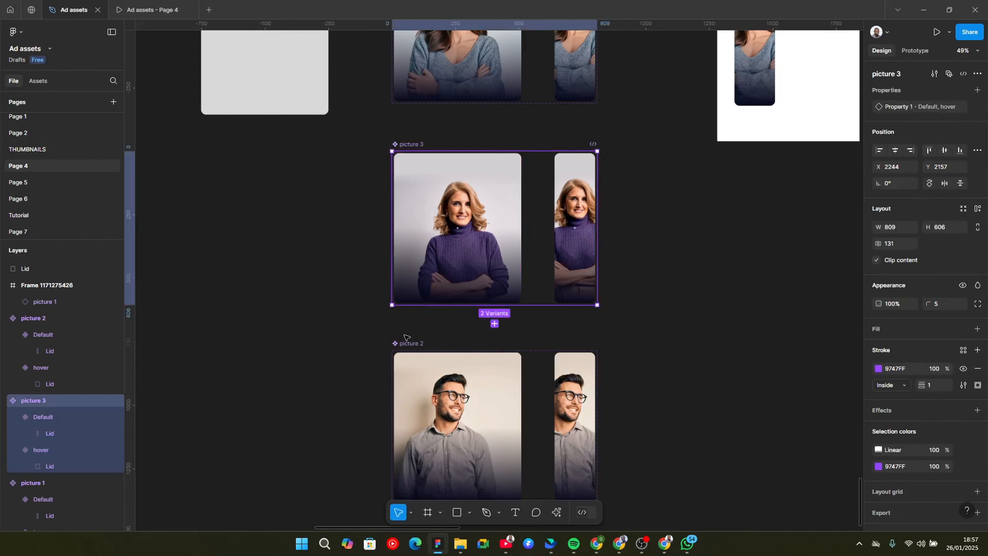
{"action": "left_click", "coordinate": [424, 343], "text": "shift"}
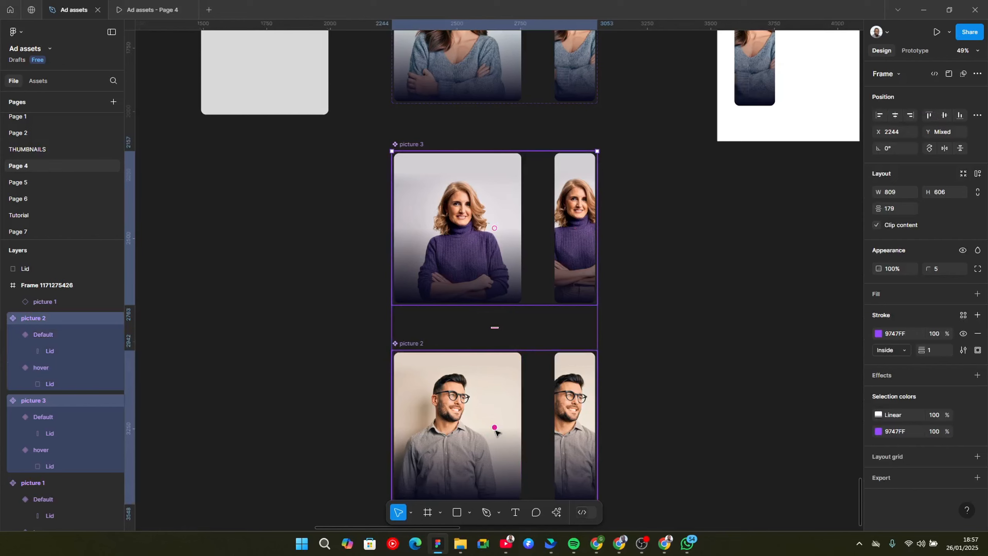
{"action": "left_click_drag", "start_coordinate": [494, 426], "coordinate": [537, 226]}
{"action": "left_click", "coordinate": [705, 270]}
{"action": "scroll", "coordinate": [733, 342], "scroll_direction": "down", "scroll_amount": 5}
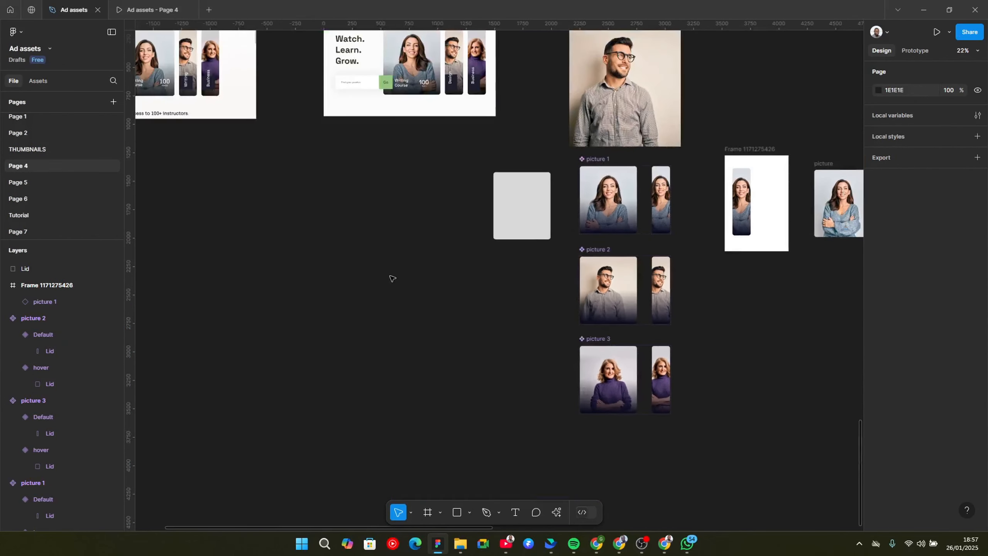
Duplicate the Writing Course and 100 Topics title frame from the MacBook Pro 14" - 1 design onto the empty canvas below it.
{"action": "scroll", "coordinate": [393, 278], "scroll_direction": "left", "scroll_amount": 10}
{"action": "scroll", "coordinate": [485, 229], "scroll_direction": "up", "scroll_amount": 5}
{"action": "scroll", "coordinate": [344, 241], "scroll_direction": "right", "scroll_amount": 8}
{"action": "scroll", "coordinate": [344, 241], "scroll_direction": "down", "scroll_amount": 2}
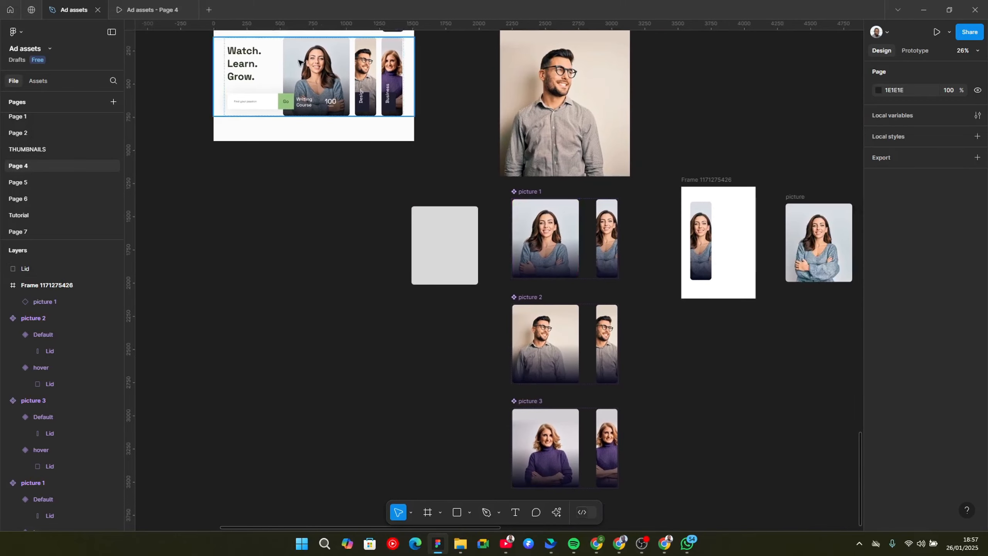
{"action": "scroll", "coordinate": [362, 156], "scroll_direction": "up", "scroll_amount": 5}
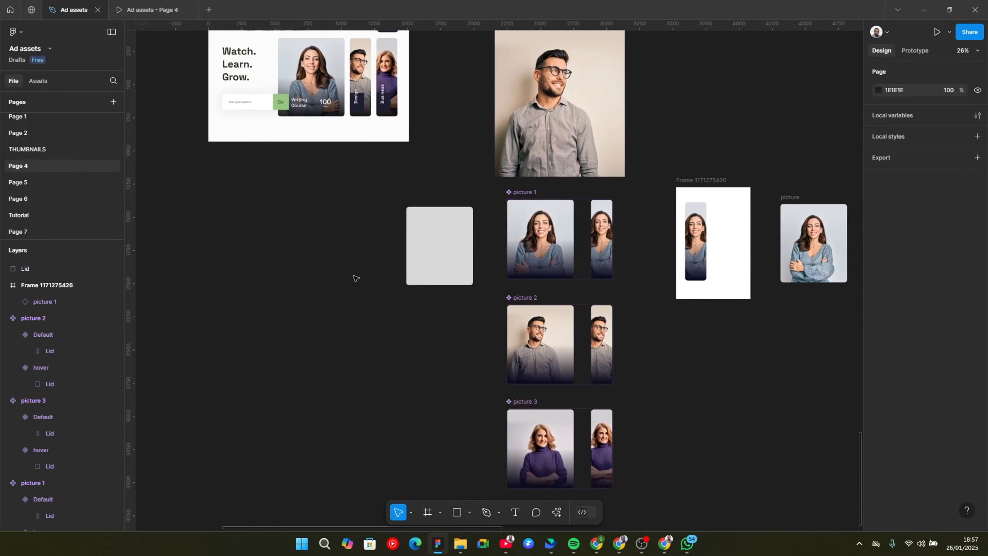
{"action": "scroll", "coordinate": [358, 97], "scroll_direction": "up", "scroll_amount": 3}
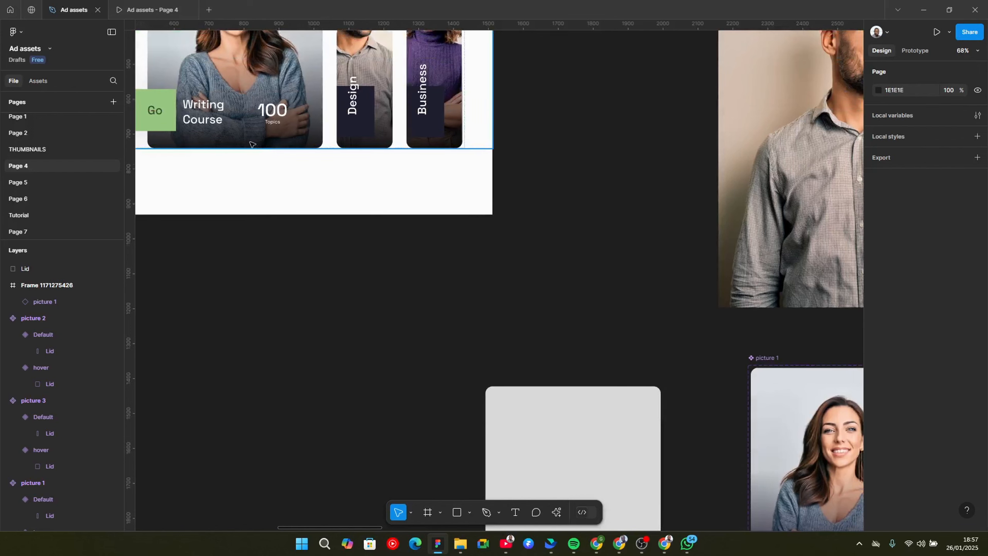
{"action": "scroll", "coordinate": [315, 131], "scroll_direction": "up", "scroll_amount": 3}
{"action": "scroll", "coordinate": [315, 131], "scroll_direction": "down", "scroll_amount": 2}
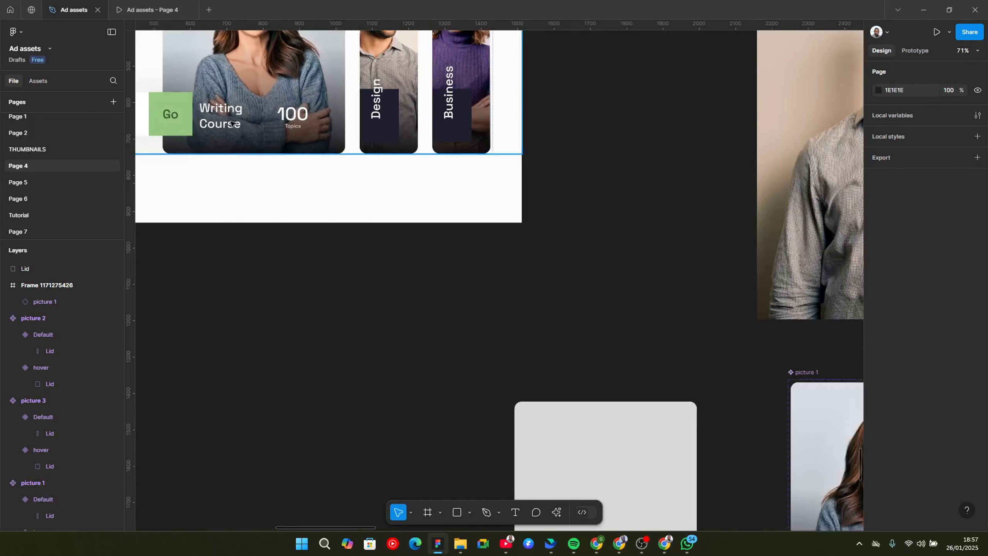
{"action": "left_click", "coordinate": [240, 125]}
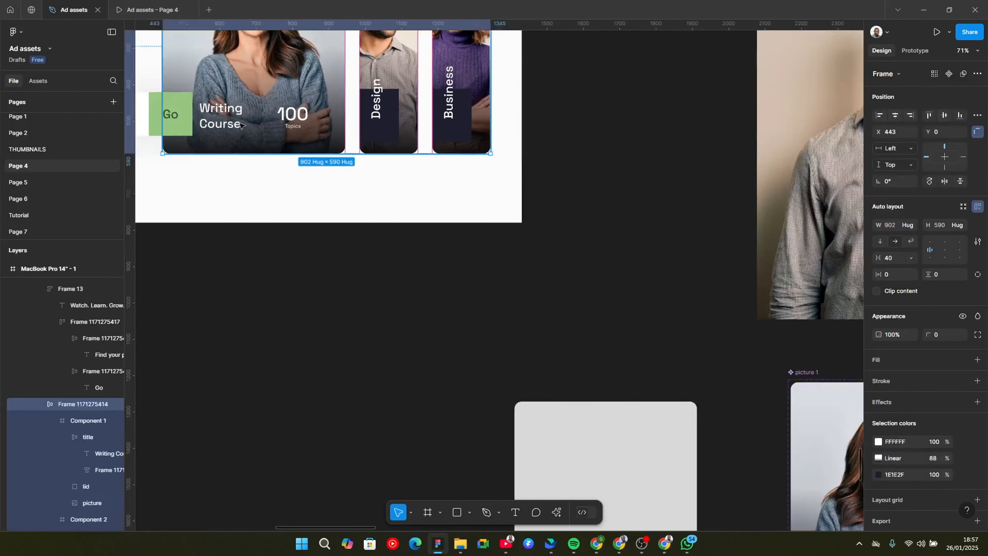
{"action": "double_click", "coordinate": [232, 125]}
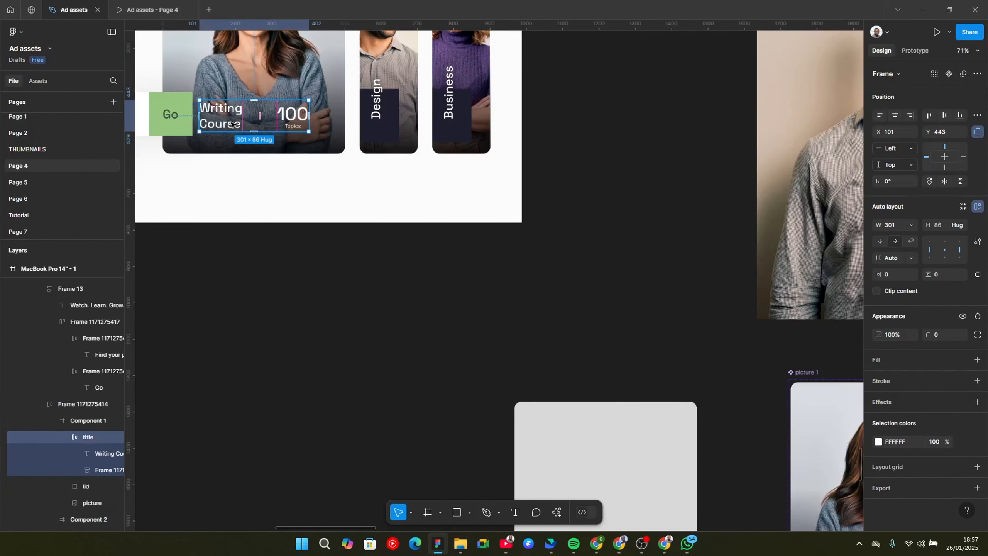
{"action": "left_click_drag", "start_coordinate": [232, 124], "coordinate": [318, 476]}
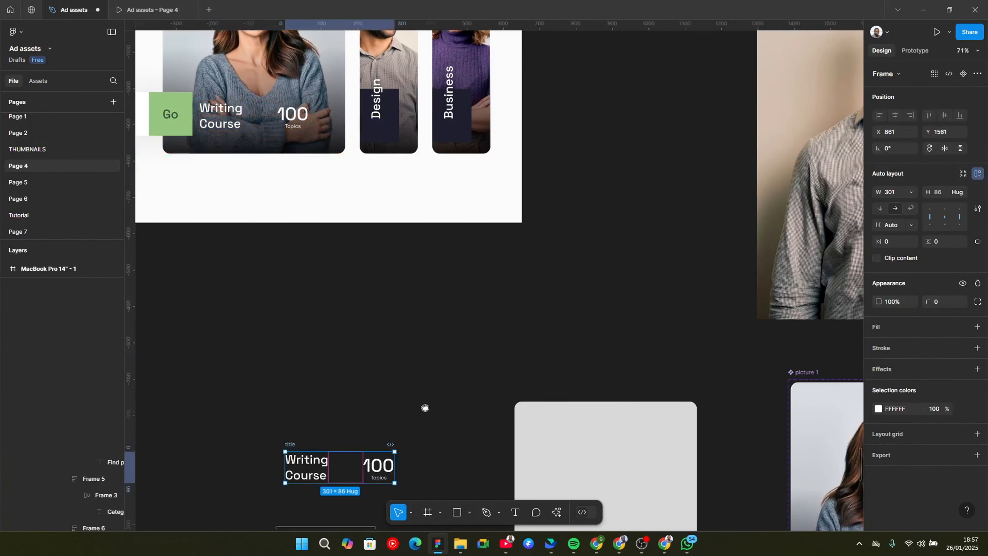
Examine how the course titles are laid out on the picture cards in the Skillex reference screenshot.
{"action": "scroll", "coordinate": [423, 209], "scroll_direction": "down", "scroll_amount": 6}
{"action": "scroll", "coordinate": [328, 271], "scroll_direction": "right", "scroll_amount": 2}
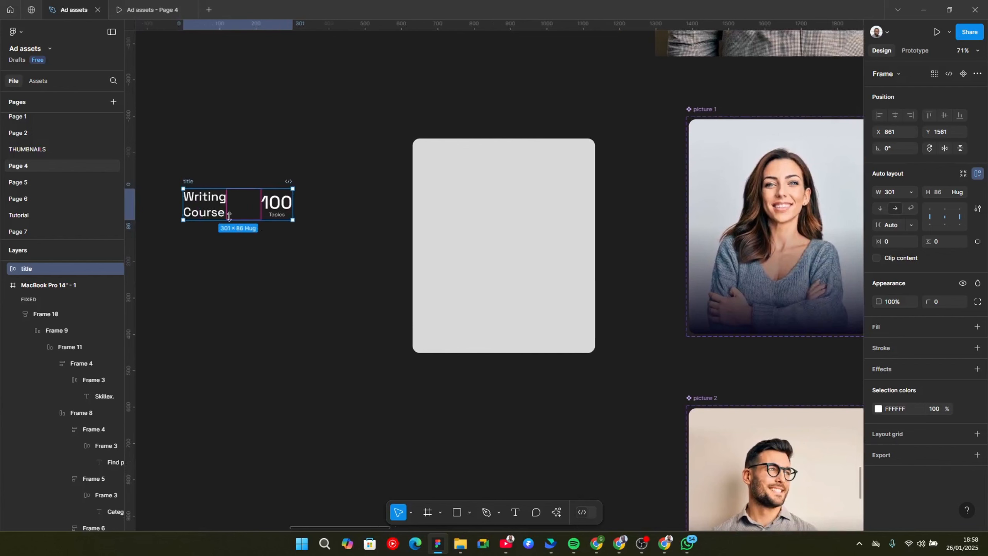
{"action": "scroll", "coordinate": [349, 306], "scroll_direction": "down", "scroll_amount": 5}
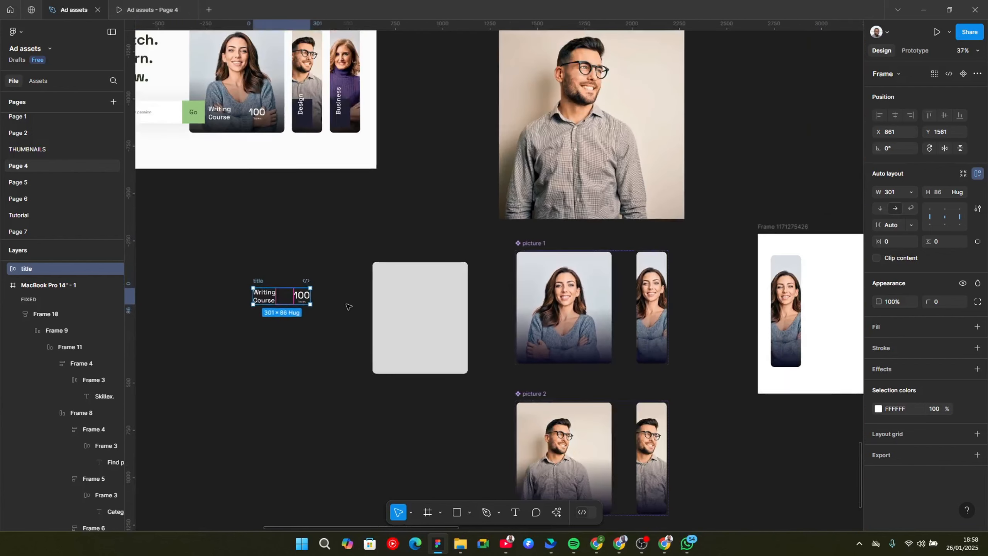
{"action": "scroll", "coordinate": [576, 300], "scroll_direction": "left", "scroll_amount": 12}
{"action": "scroll", "coordinate": [452, 316], "scroll_direction": "up", "scroll_amount": 4}
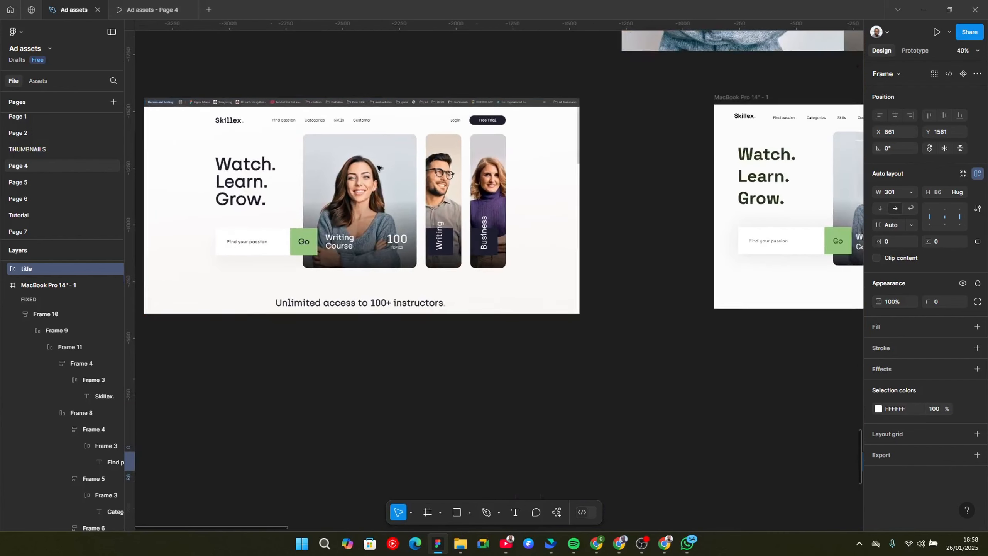
{"action": "scroll", "coordinate": [261, 229], "scroll_direction": "up", "scroll_amount": 2}
{"action": "scroll", "coordinate": [304, 276], "scroll_direction": "up", "scroll_amount": 2}
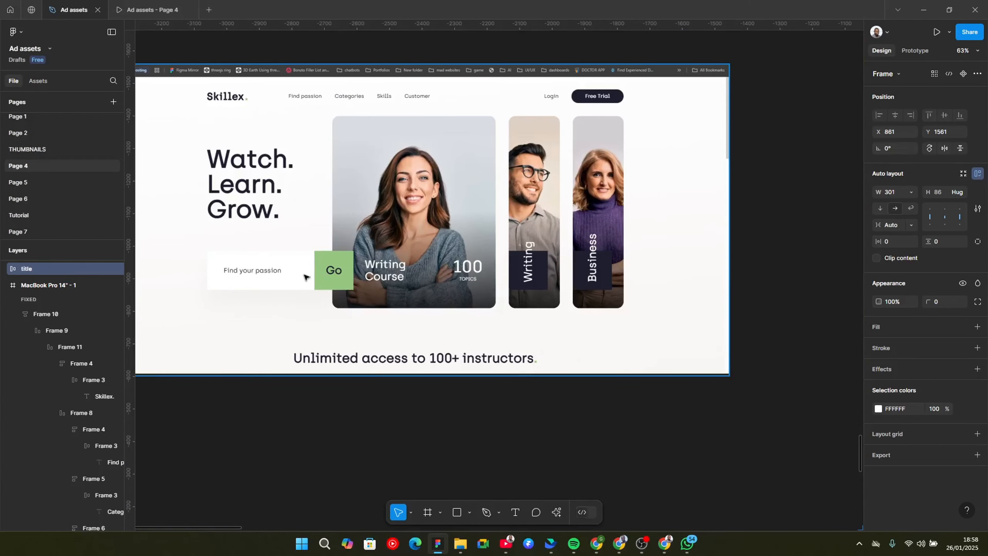
{"action": "scroll", "coordinate": [304, 277], "scroll_direction": "up", "scroll_amount": 1}
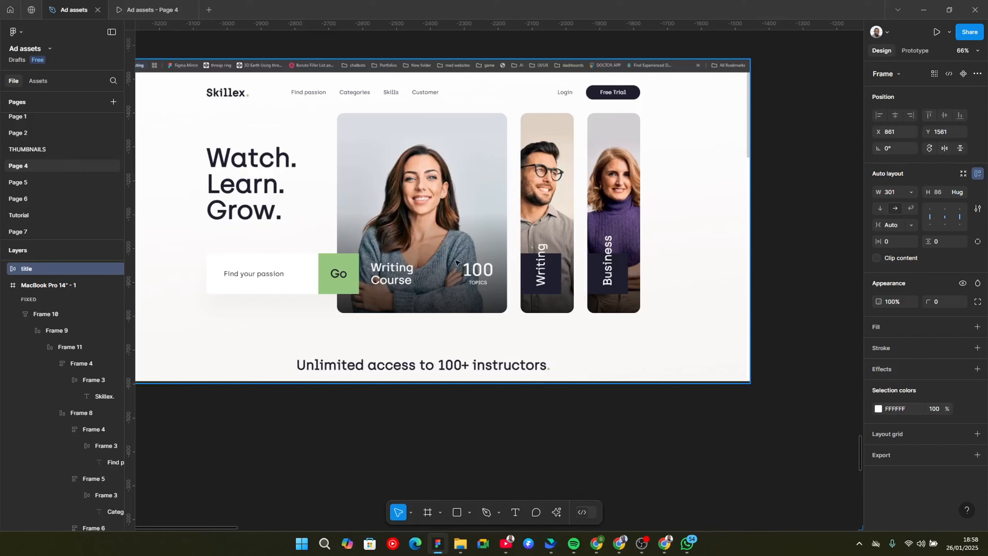
{"action": "key", "text": "shift+2"}
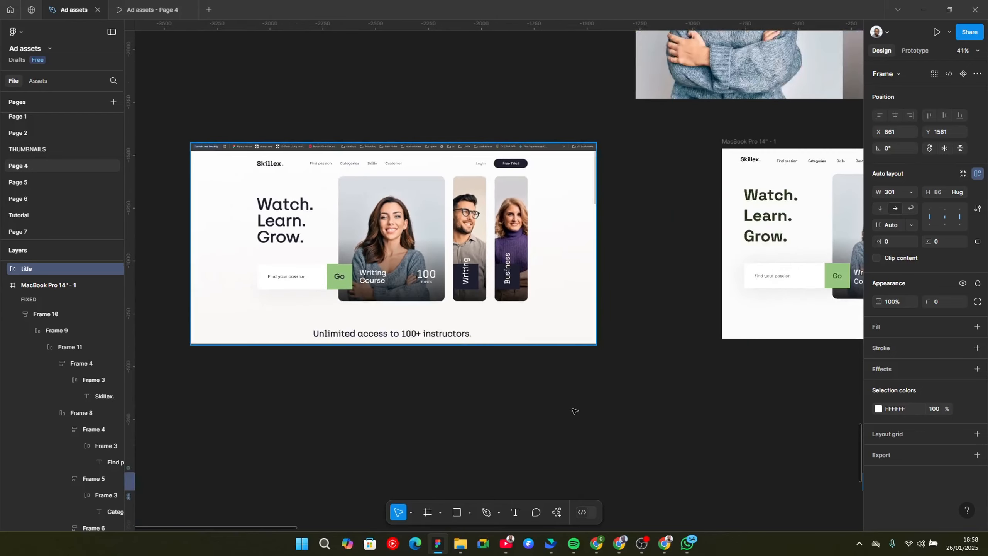
{"action": "scroll", "coordinate": [396, 345], "scroll_direction": "right", "scroll_amount": 6}
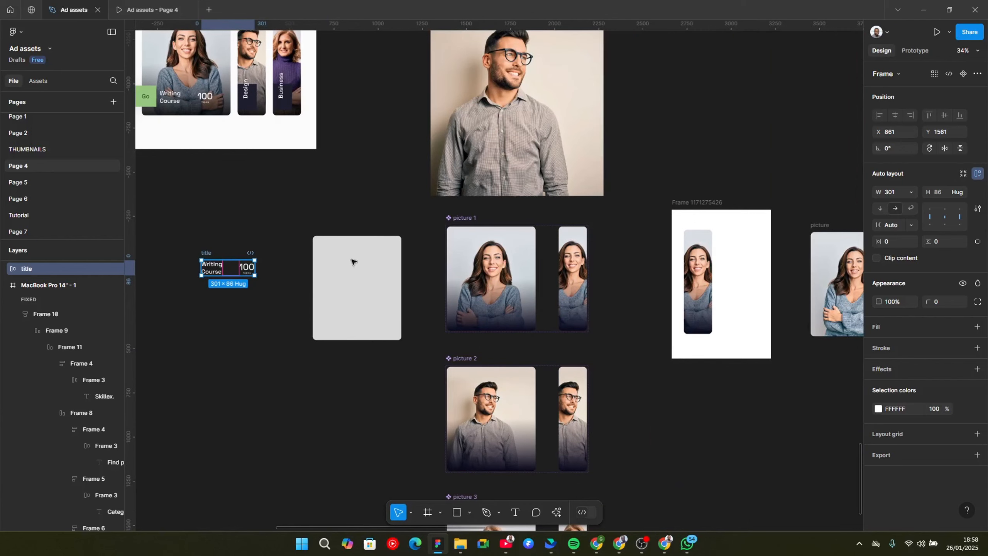
Move the copied title frame into the lower part of picture 1's hover variant, at X 131, Y 445.
{"action": "left_click_drag", "start_coordinate": [230, 267], "coordinate": [473, 298]}
{"action": "left_click_drag", "start_coordinate": [501, 371], "coordinate": [495, 366]}
{"action": "scroll", "coordinate": [469, 350], "scroll_direction": "up", "scroll_amount": 5}
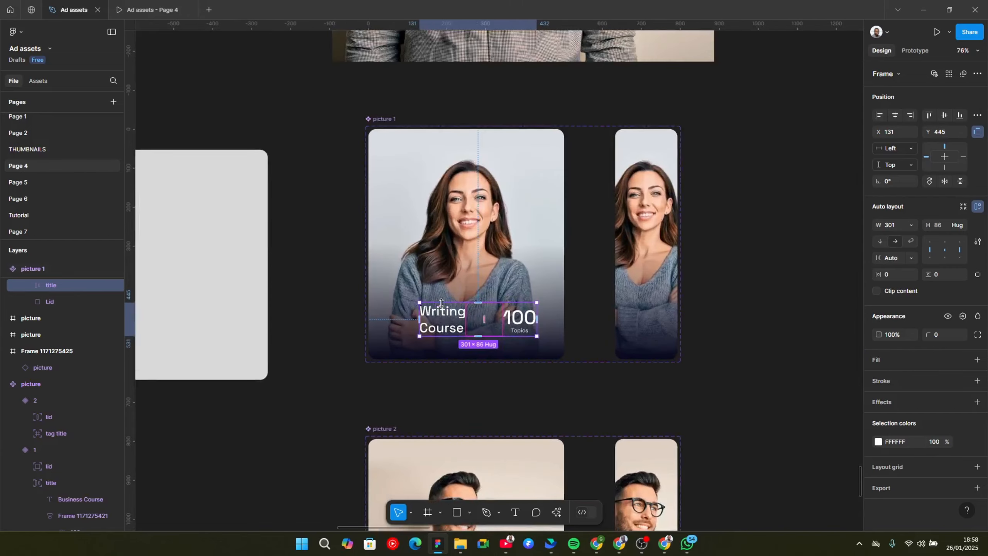
{"action": "key", "text": "Delete"}
{"action": "left_click_drag", "start_coordinate": [375, 349], "coordinate": [422, 337]}
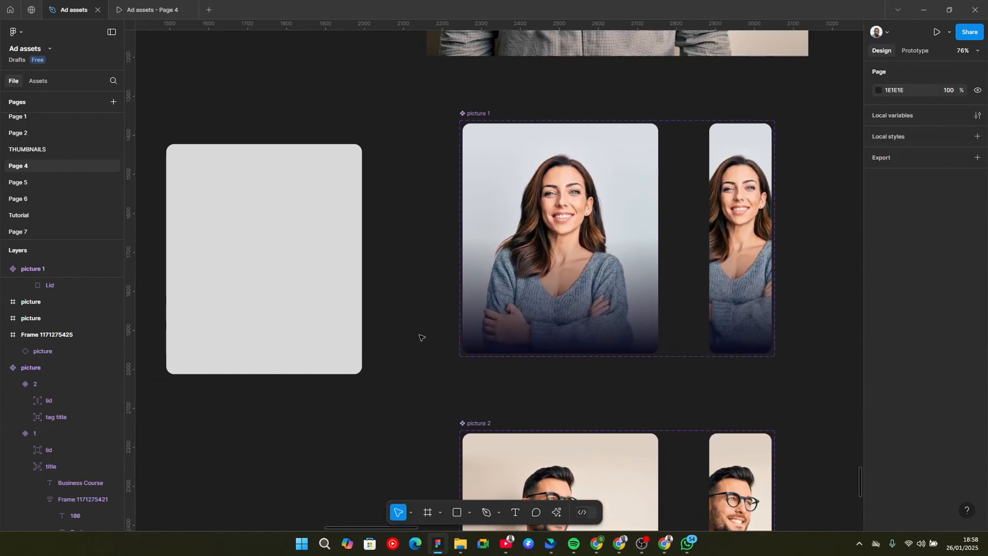
{"action": "scroll", "coordinate": [422, 337], "scroll_direction": "right", "scroll_amount": 3}
{"action": "left_click", "coordinate": [493, 267]}
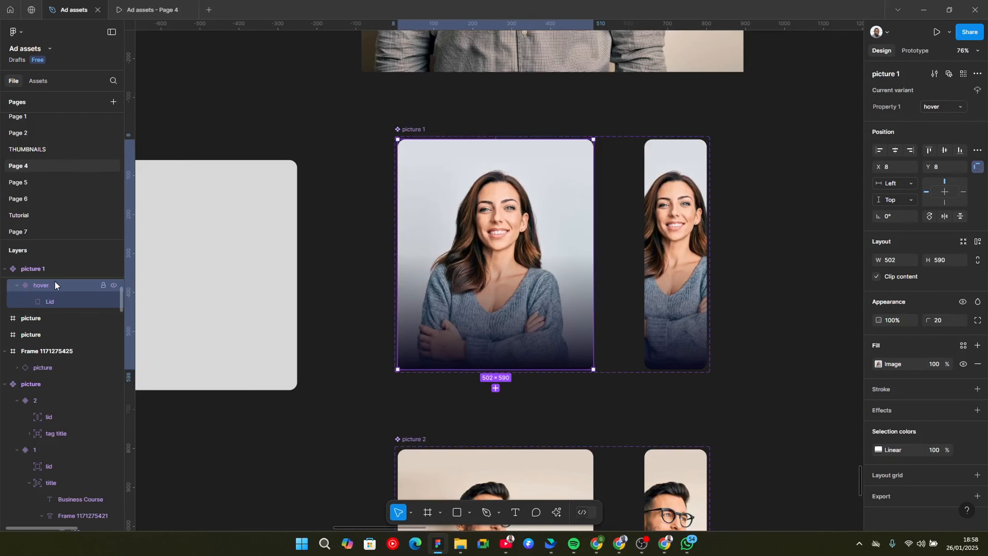
{"action": "key", "text": "ctrl+z"}
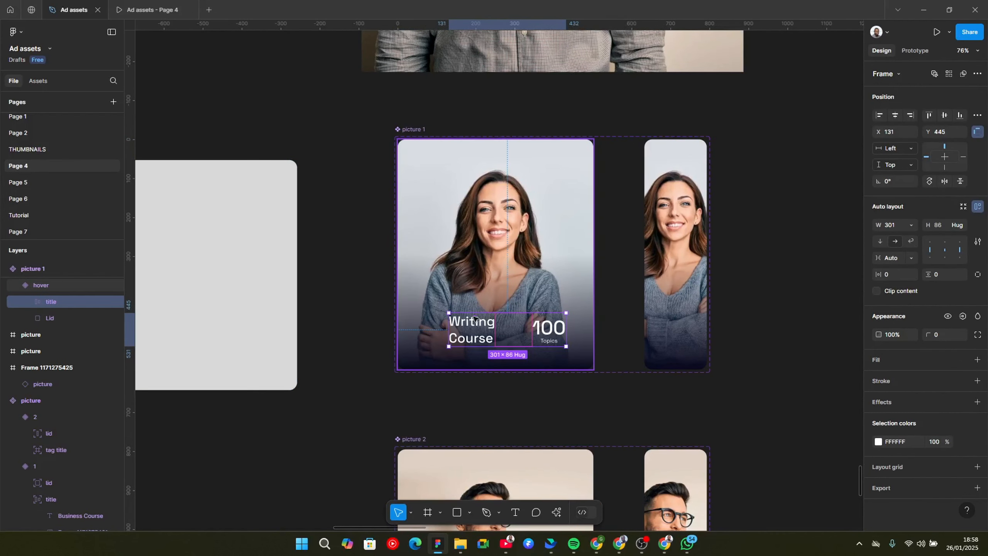
Reposition the Writing Course title within picture 1's hover variant to X 138, Y 448.
{"action": "key", "text": "Left"}
{"action": "key", "text": "Left"}
{"action": "key", "text": "Left"}
{"action": "key", "text": "Left"}
{"action": "key", "text": "Left"}
{"action": "key", "text": "Left"}
{"action": "key", "text": "Left"}
{"action": "key", "text": "Left"}
{"action": "key", "text": "Left"}
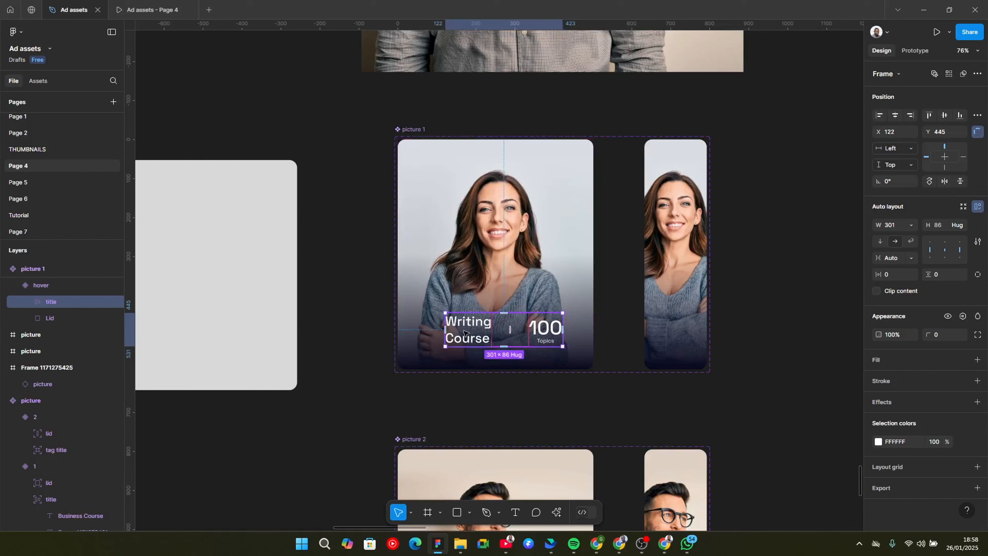
{"action": "left_click_drag", "start_coordinate": [464, 332], "coordinate": [410, 334]}
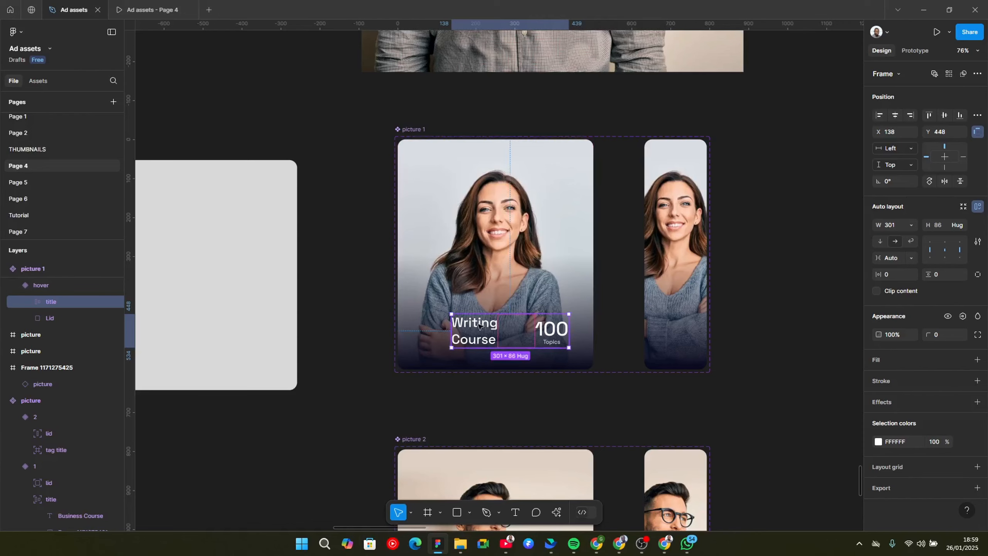
{"action": "scroll", "coordinate": [501, 448], "scroll_direction": "down", "scroll_amount": 4}
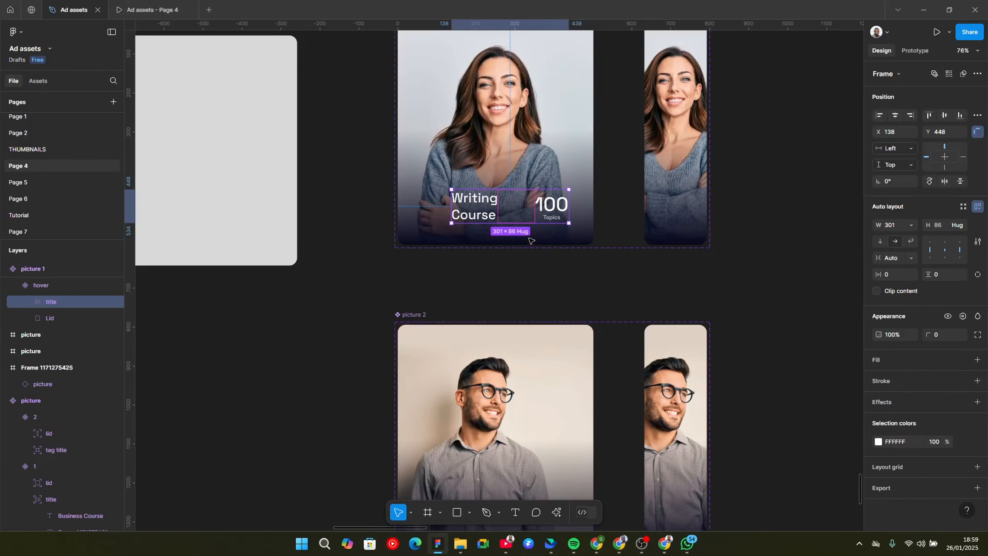
Paste a copy of the Writing Course title frame into picture 2's hover variant.
{"action": "scroll", "coordinate": [532, 241], "scroll_direction": "up", "scroll_amount": 1}
{"action": "scroll", "coordinate": [547, 272], "scroll_direction": "down", "scroll_amount": 3}
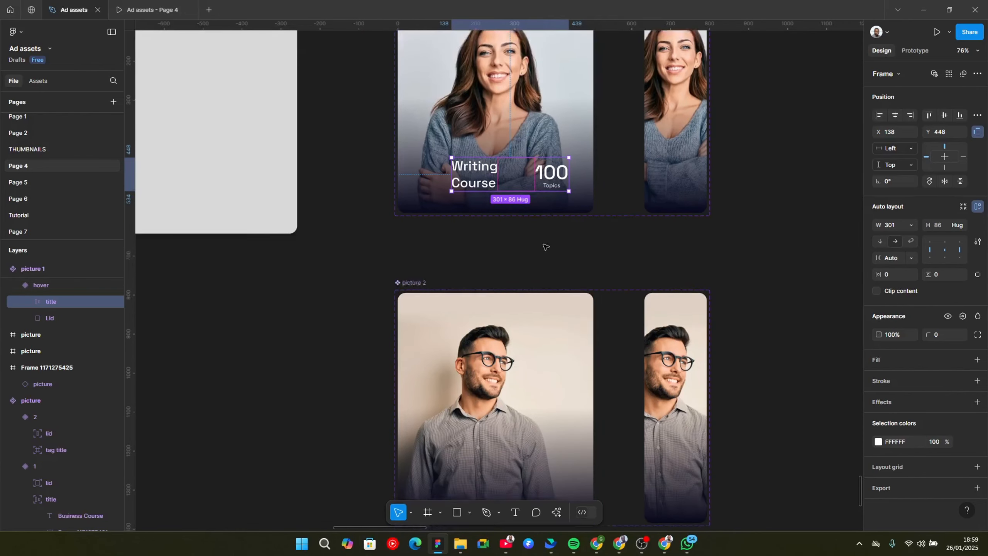
{"action": "left_click", "coordinate": [481, 394]}
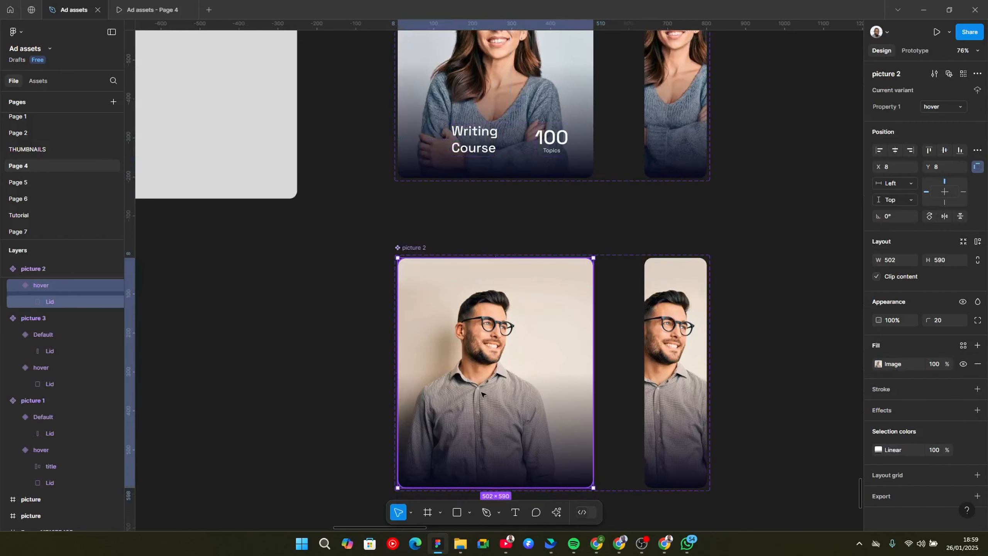
{"action": "key", "text": "ctrl+v"}
{"action": "scroll", "coordinate": [459, 439], "scroll_direction": "down", "scroll_amount": 1}
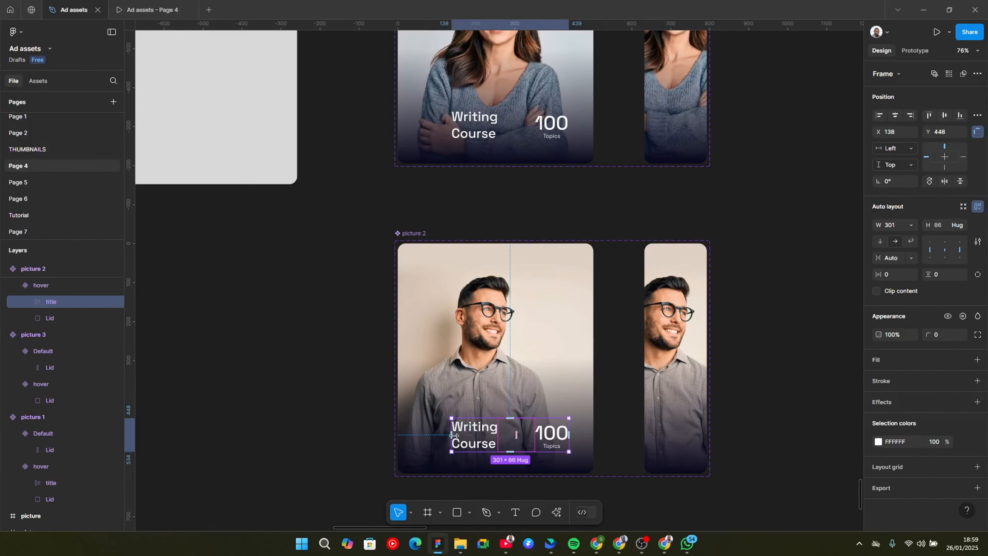
Widen the title frame in picture 2's hover variant to 414 and centre it horizontally on the card.
{"action": "left_click_drag", "start_coordinate": [450, 433], "coordinate": [424, 433]}
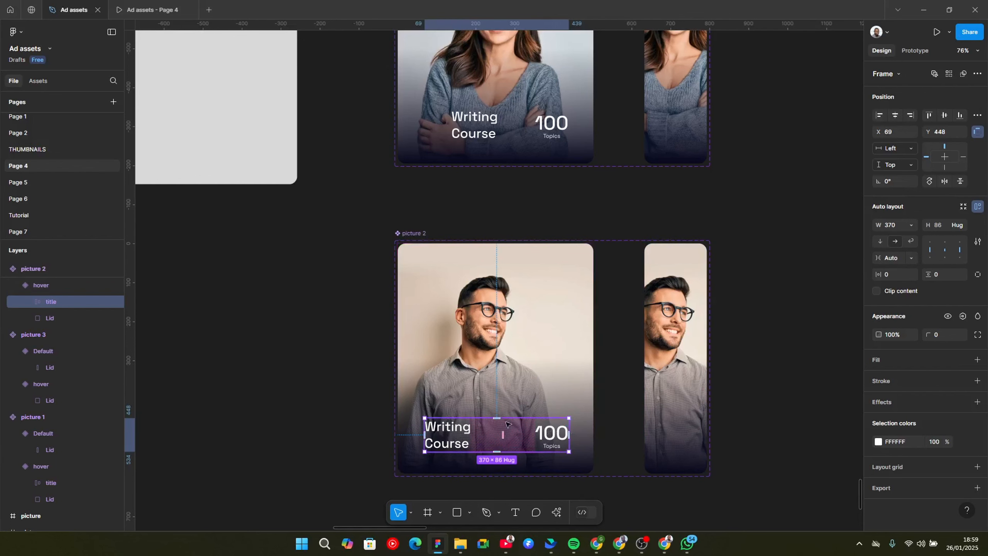
{"action": "left_click", "coordinate": [895, 115]}
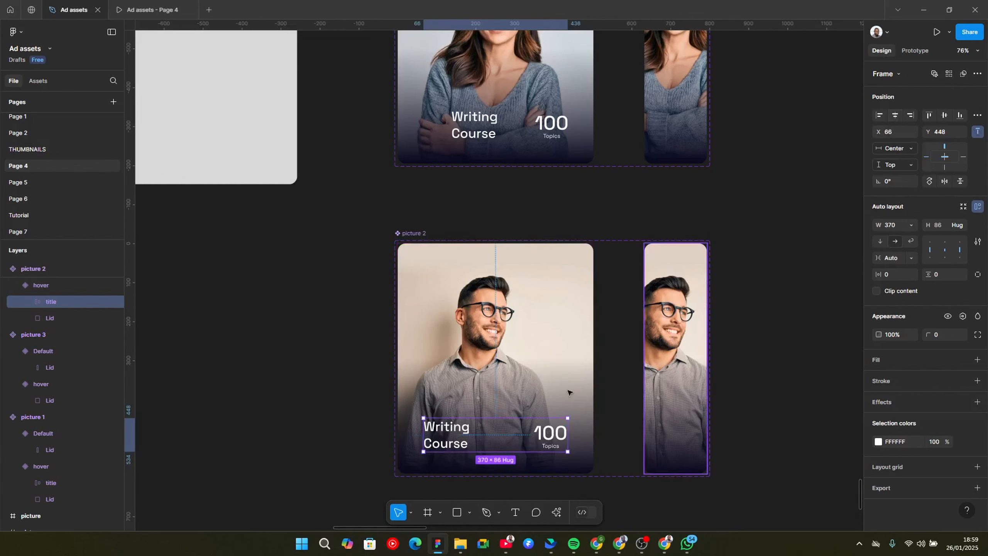
{"action": "scroll", "coordinate": [567, 226], "scroll_direction": "down", "scroll_amount": 5}
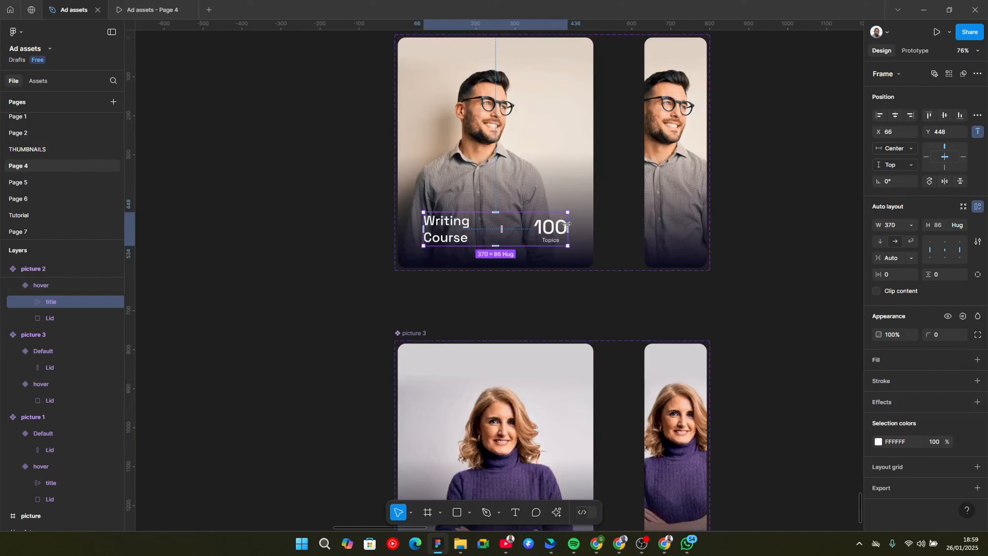
{"action": "left_click_drag", "start_coordinate": [567, 223], "coordinate": [576, 222]}
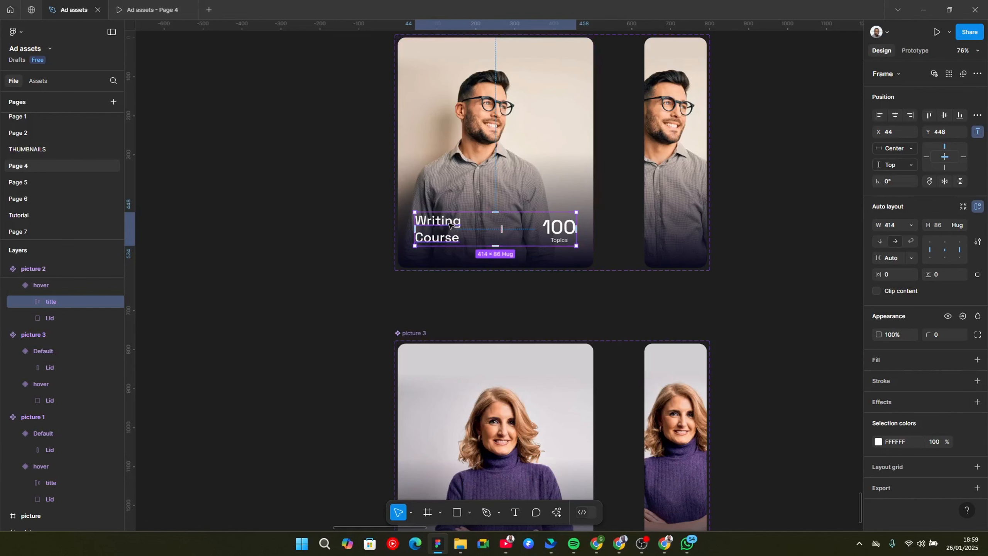
Paste a copy of the 414-wide title frame into picture 3's hover variant at X 44, Y 448.
{"action": "scroll", "coordinate": [447, 323], "scroll_direction": "down", "scroll_amount": 3}
{"action": "left_click", "coordinate": [468, 352]}
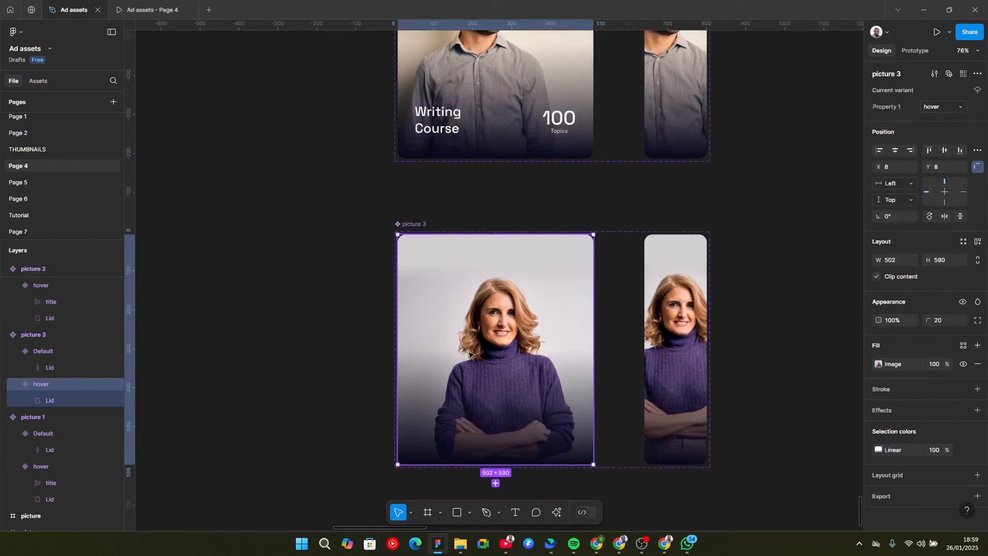
{"action": "key", "text": "ctrl+v"}
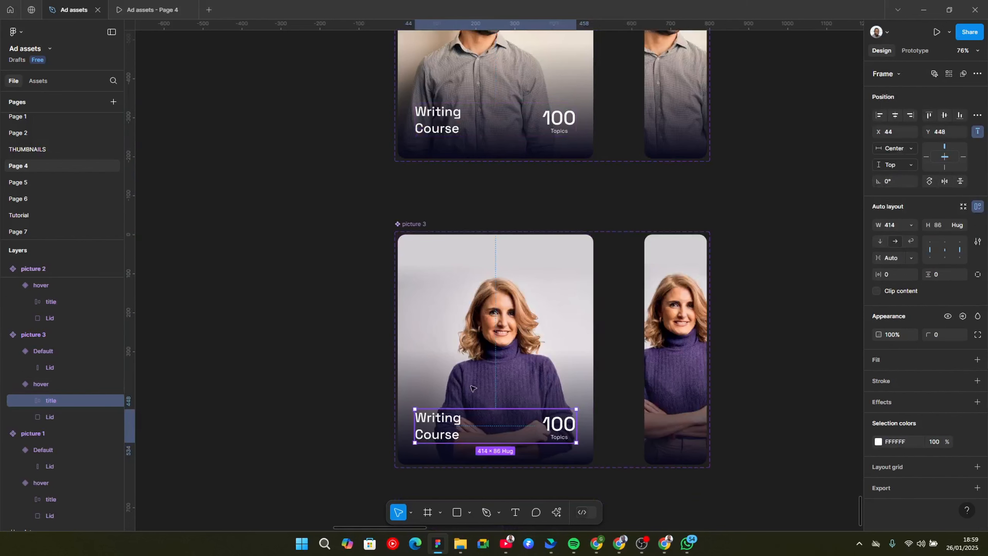
{"action": "scroll", "coordinate": [436, 164], "scroll_direction": "up", "scroll_amount": 1}
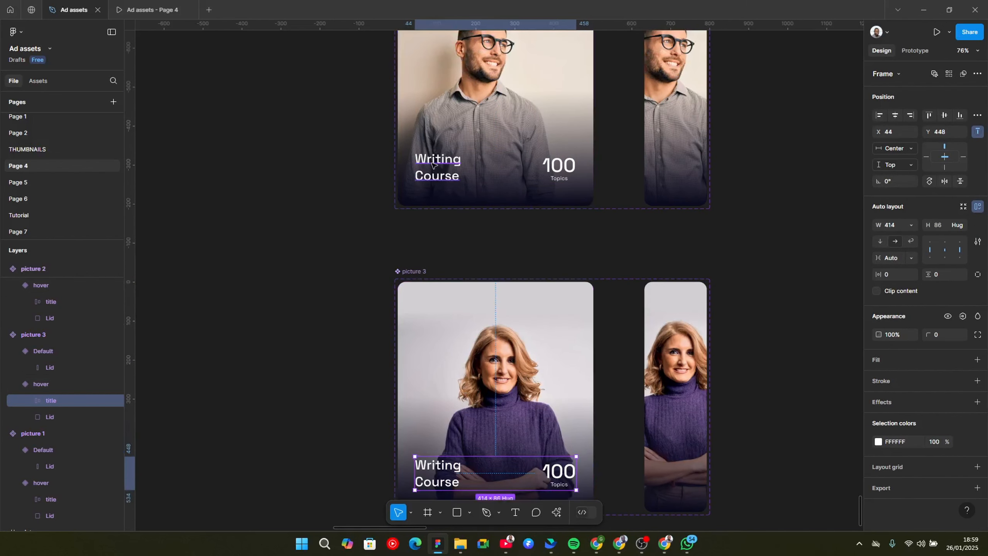
Change the title text in picture 2's hover variant to Design Course.
{"action": "double_click", "coordinate": [452, 166]}
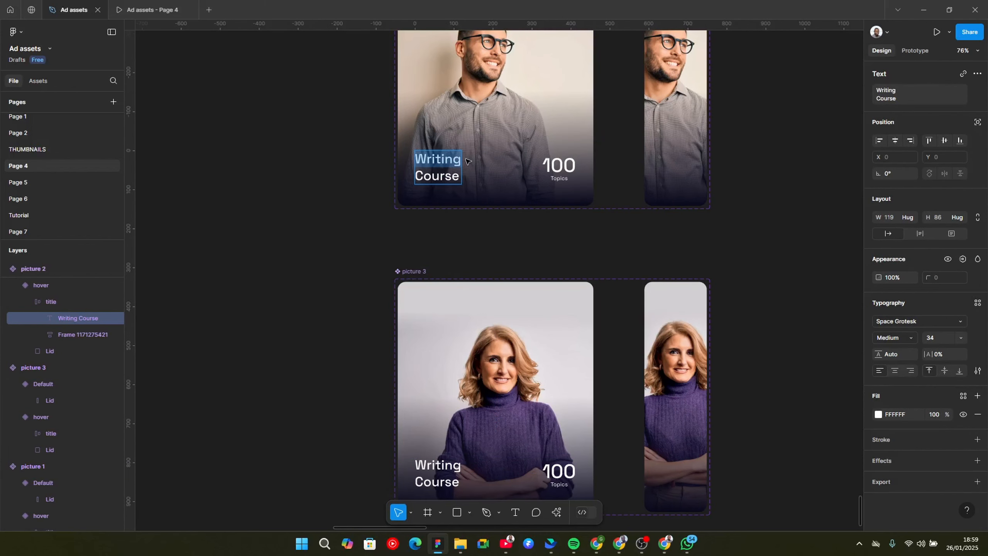
{"action": "type", "text": "Desi"}
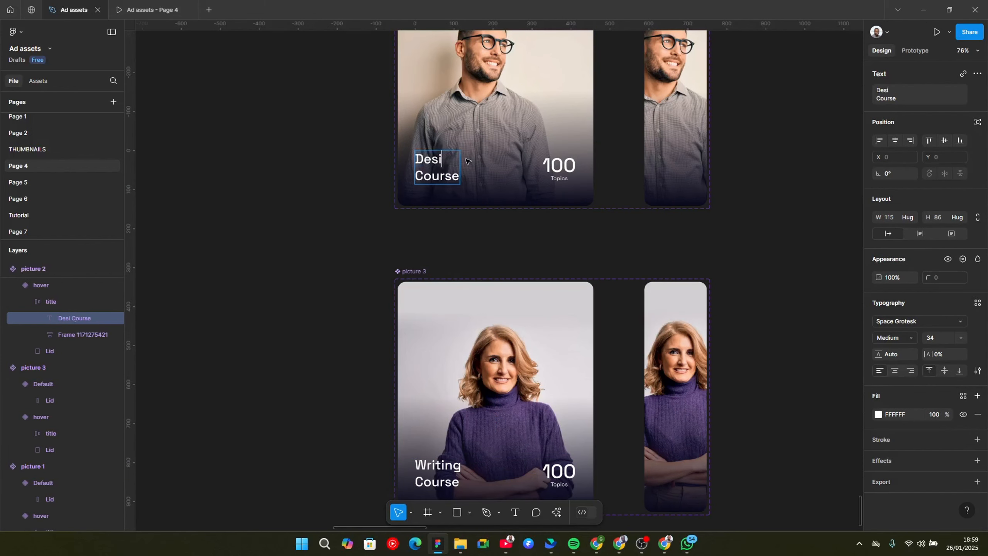
{"action": "type", "text": "gn"}
Change the title text in picture 3's hover variant to Business Course.
{"action": "left_click", "coordinate": [455, 462]}
{"action": "double_click", "coordinate": [446, 467]}
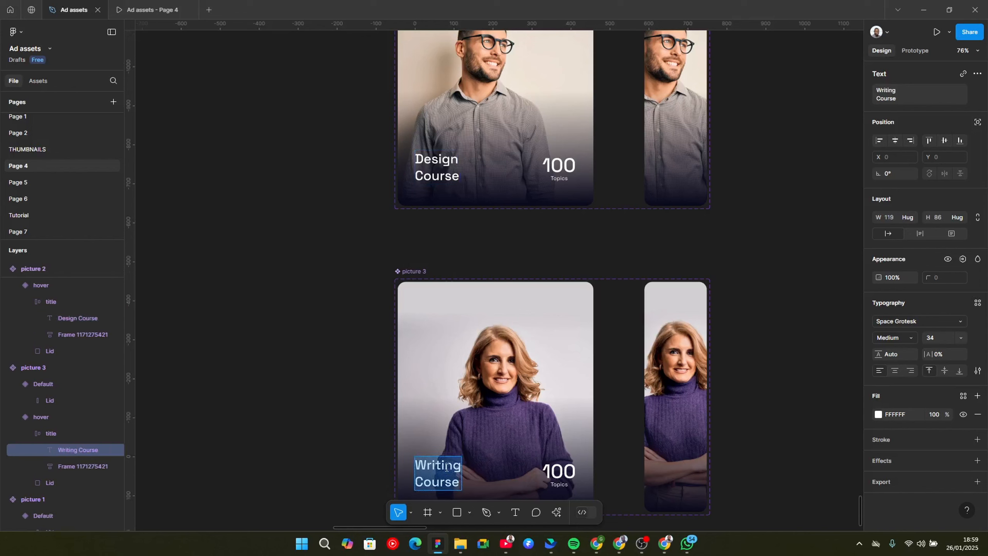
{"action": "double_click", "coordinate": [446, 467]}
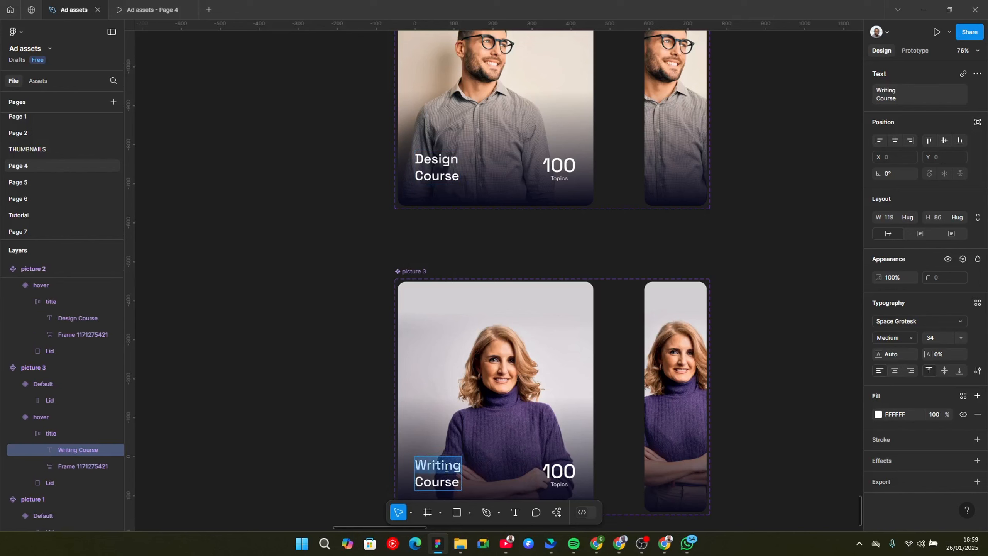
{"action": "type", "text": "Business"}
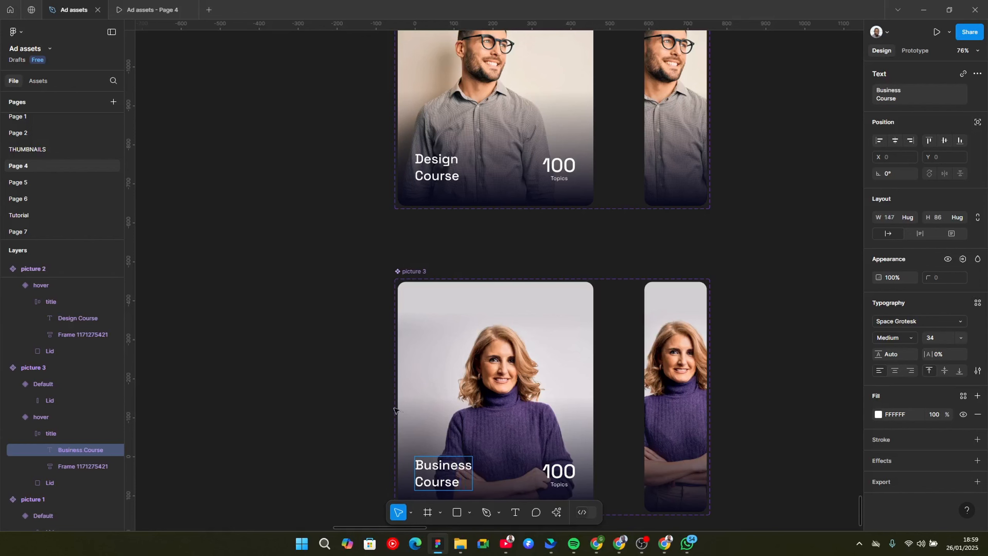
{"action": "scroll", "coordinate": [350, 388], "scroll_direction": "down", "scroll_amount": 3}
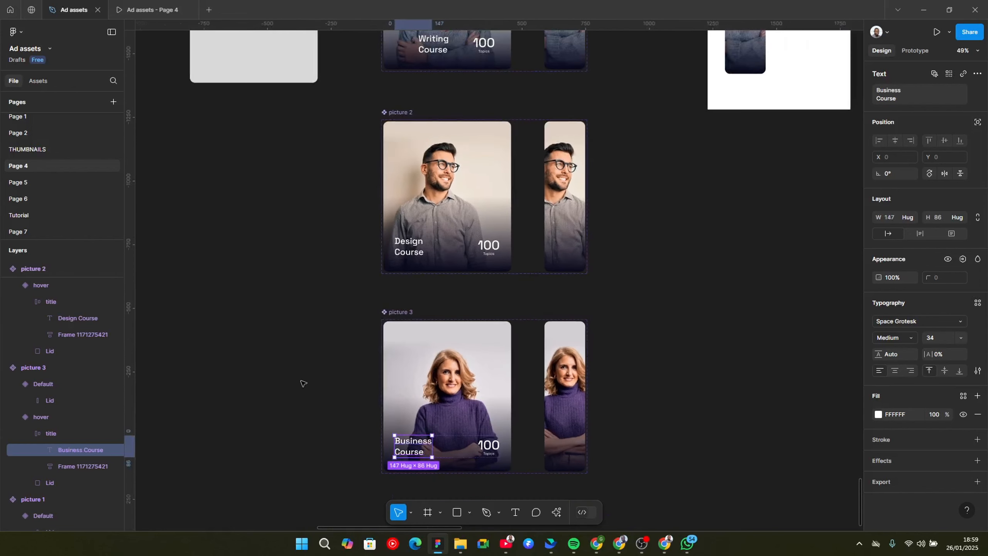
{"action": "left_click", "coordinate": [346, 322]}
Duplicate the vertical Design tag title frame from the MacBook Pro 14" - 1 design onto the empty canvas below it.
{"action": "scroll", "coordinate": [534, 267], "scroll_direction": "up", "scroll_amount": 1}
{"action": "scroll", "coordinate": [357, 232], "scroll_direction": "up", "scroll_amount": 10}
{"action": "scroll", "coordinate": [357, 232], "scroll_direction": "left", "scroll_amount": 8}
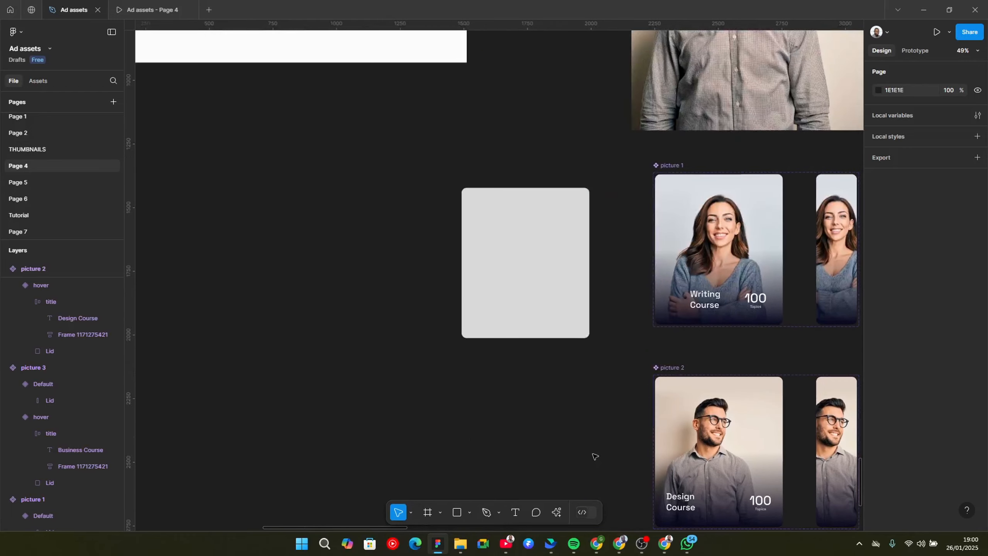
{"action": "scroll", "coordinate": [413, 164], "scroll_direction": "up", "scroll_amount": 4}
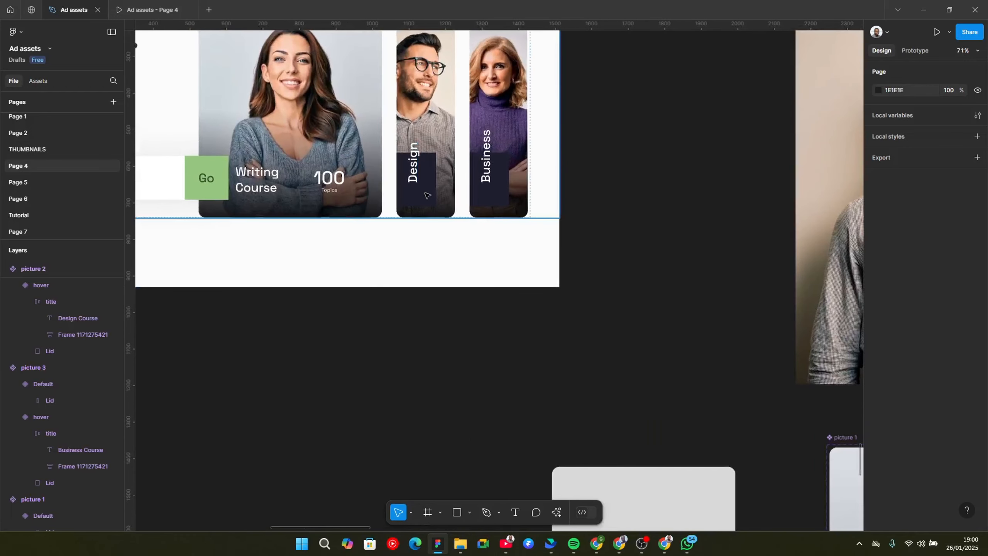
{"action": "left_click", "coordinate": [427, 195]}
{"action": "double_click", "coordinate": [427, 195]}
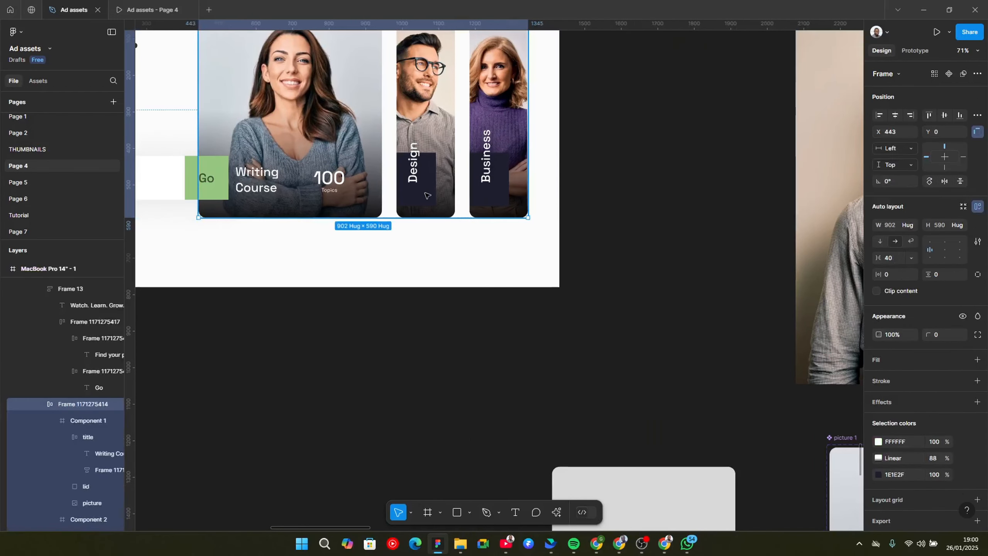
{"action": "double_click", "coordinate": [427, 195]}
{"action": "double_click", "coordinate": [427, 195]}
{"action": "key", "text": "shift+Return"}
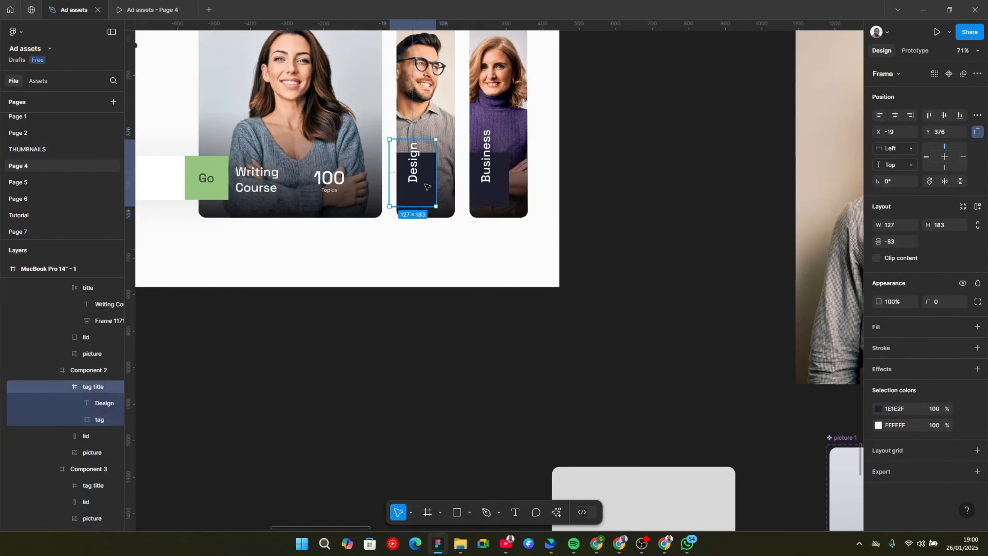
{"action": "left_click_drag", "start_coordinate": [427, 187], "coordinate": [474, 487]}
{"action": "scroll", "coordinate": [545, 389], "scroll_direction": "down", "scroll_amount": 9}
{"action": "scroll", "coordinate": [544, 389], "scroll_direction": "right", "scroll_amount": 3}
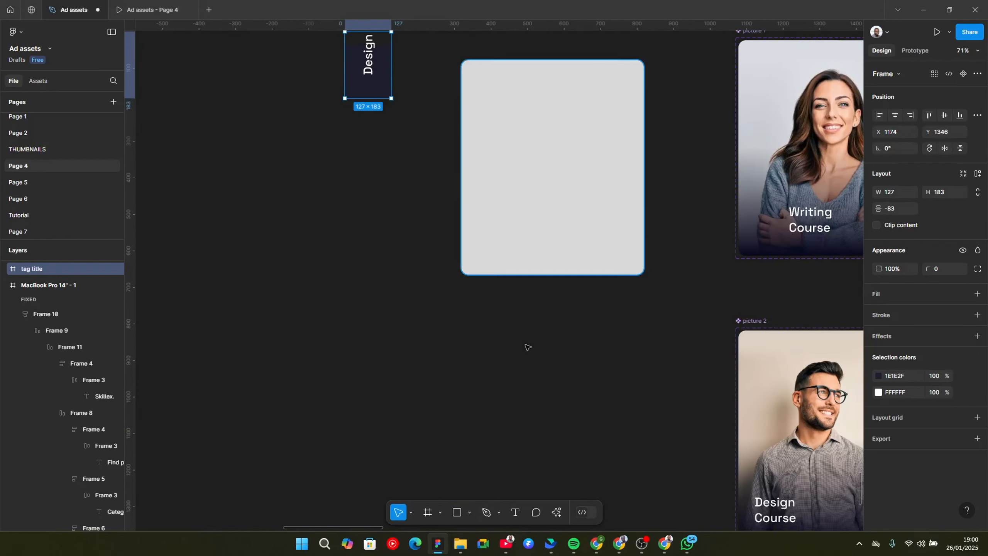
Move the copied tag title frame to X 1930, Y 2245 beside picture 2 and rename it title lable.
{"action": "left_click_drag", "start_coordinate": [320, 80], "coordinate": [589, 409]}
{"action": "double_click", "coordinate": [590, 410]}
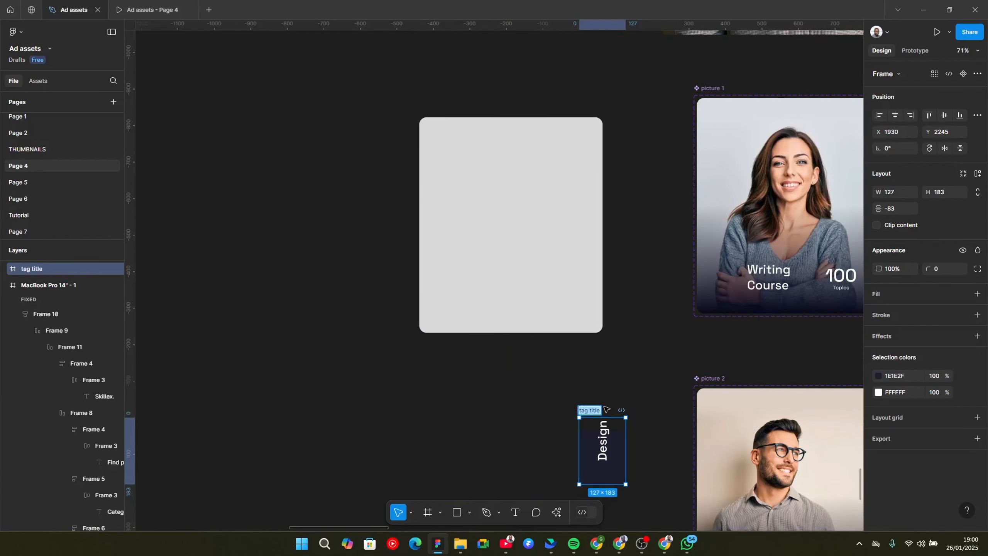
{"action": "type", "text": "t"}
{"action": "left_click", "coordinate": [632, 366]}
Cut the title lable frame from the canvas beside picture 2.
{"action": "scroll", "coordinate": [452, 289], "scroll_direction": "right", "scroll_amount": 5}
{"action": "scroll", "coordinate": [350, 284], "scroll_direction": "down", "scroll_amount": 4}
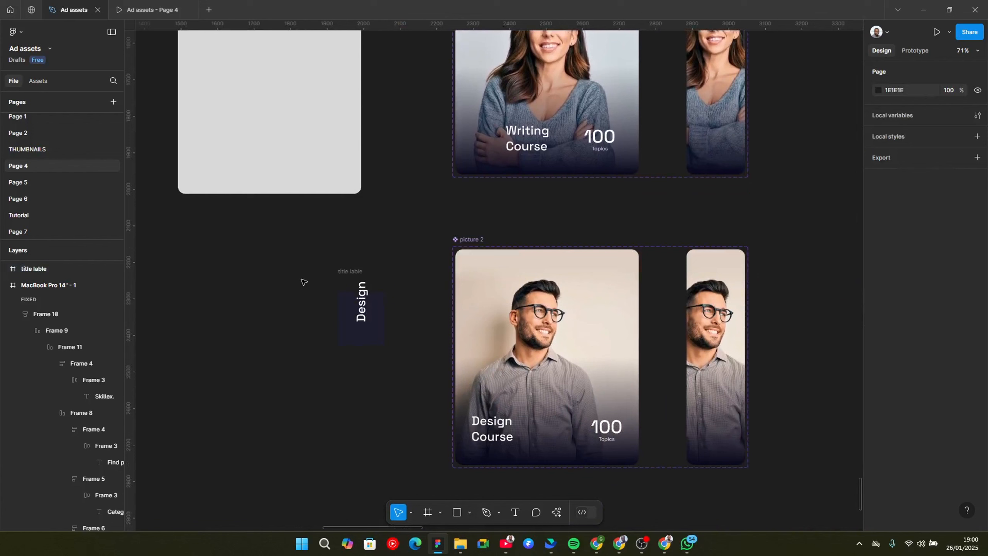
{"action": "left_click", "coordinate": [357, 269]}
{"action": "key", "text": "Delete"}
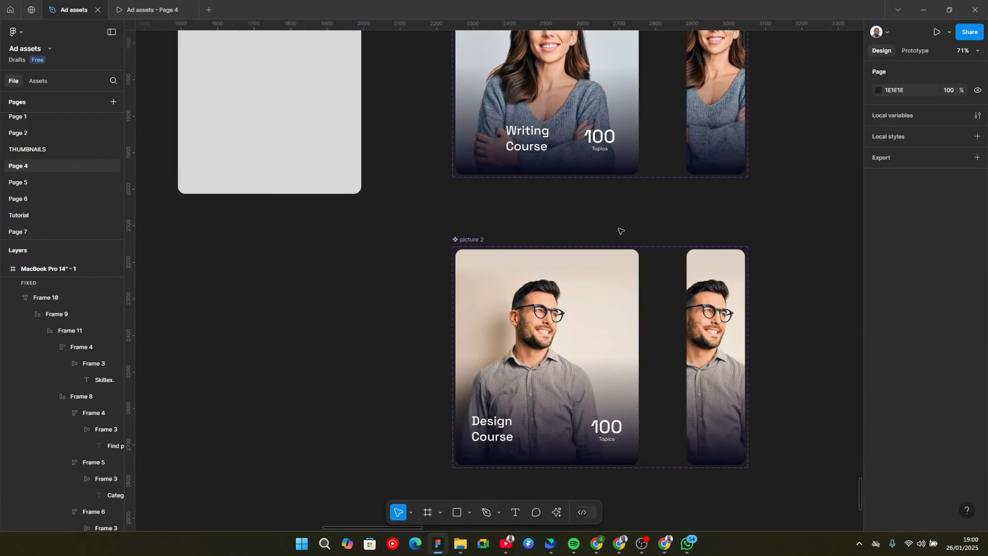
Try placing the title lable frame in picture 1's Default variant, then remove it from there.
{"action": "scroll", "coordinate": [563, 312], "scroll_direction": "up", "scroll_amount": 5}
{"action": "scroll", "coordinate": [505, 389], "scroll_direction": "right", "scroll_amount": 4}
{"action": "left_click", "coordinate": [571, 314]}
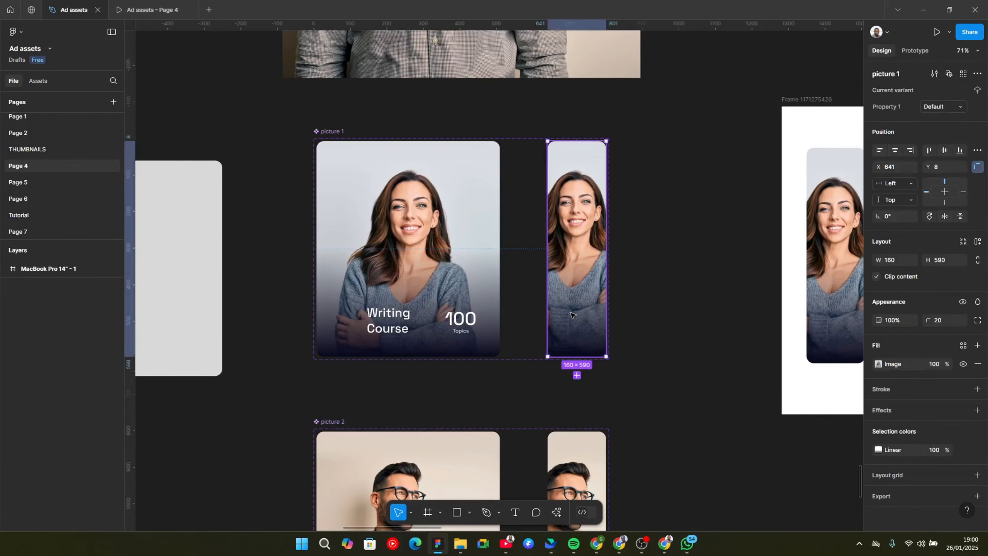
{"action": "key", "text": "ctrl+z"}
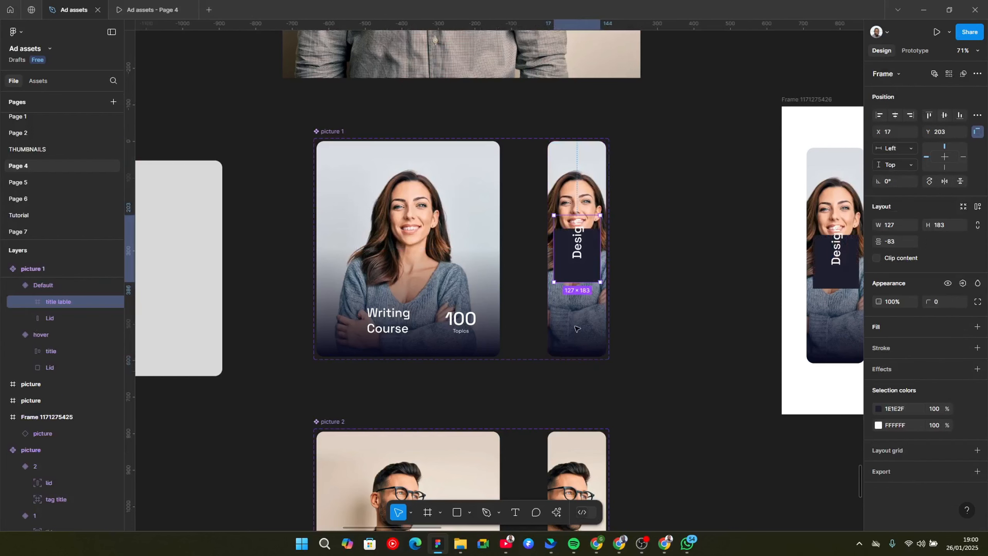
{"action": "left_click_drag", "start_coordinate": [577, 260], "coordinate": [569, 309]}
{"action": "key", "text": "Delete"}
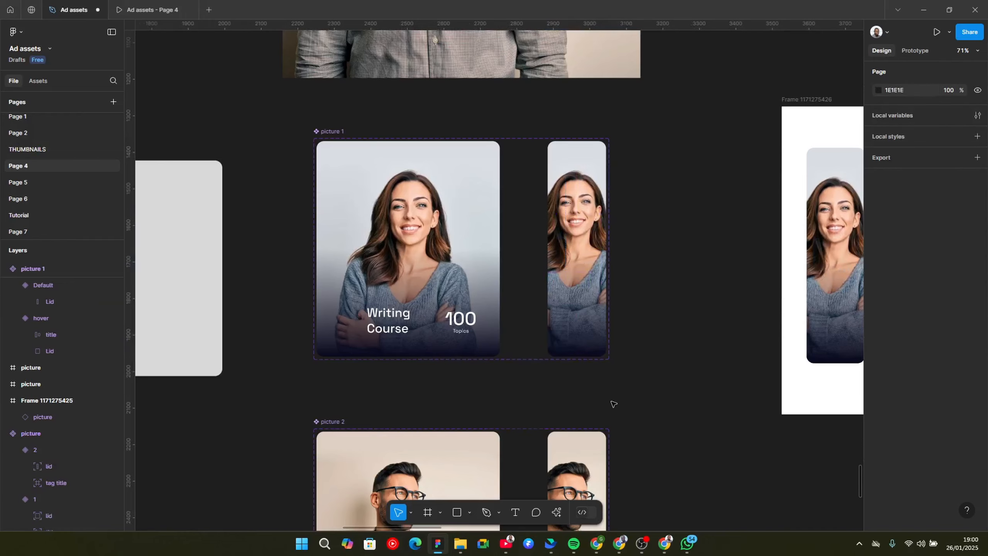
Paste the title lable frame into picture 2's Default variant and position it at X -28, Y 367.
{"action": "scroll", "coordinate": [609, 400], "scroll_direction": "down", "scroll_amount": 5}
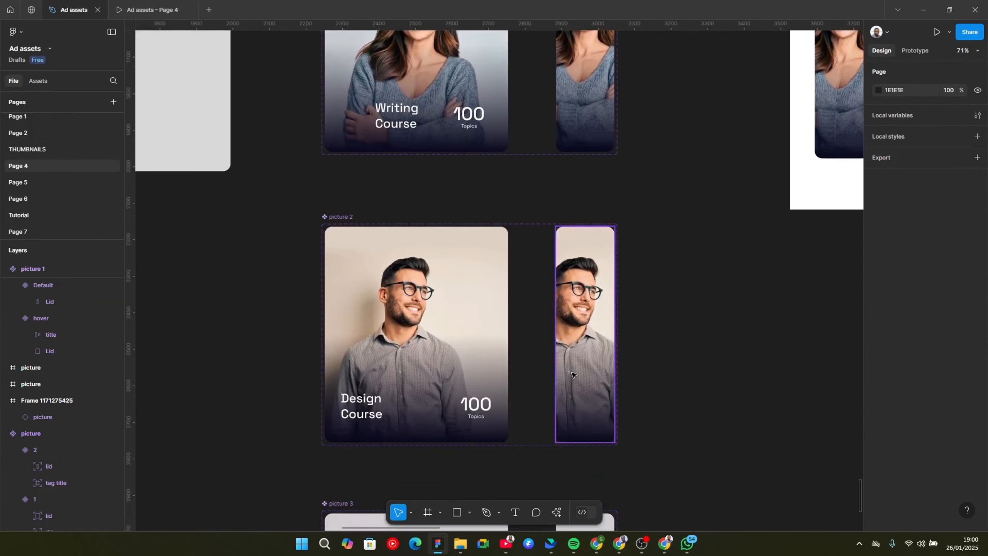
{"action": "left_click", "coordinate": [571, 374]}
{"action": "left_click", "coordinate": [579, 377]}
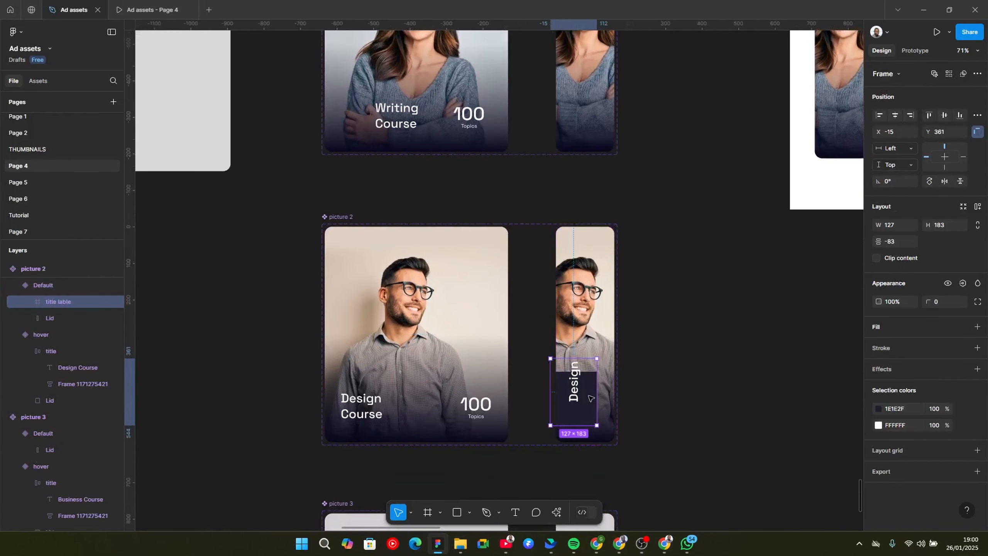
{"action": "left_click_drag", "start_coordinate": [575, 397], "coordinate": [571, 399]}
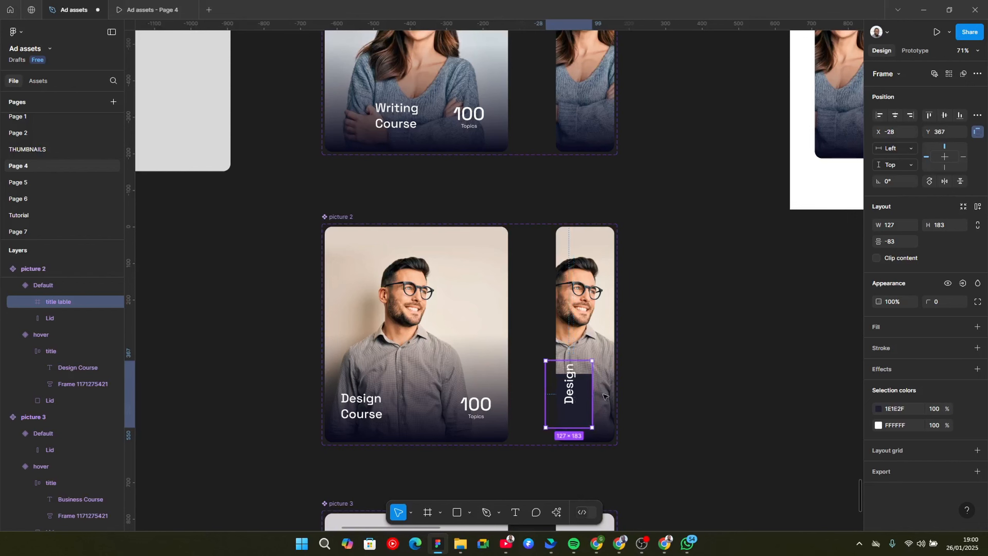
Widen the dark tag rectangle behind the Design label in picture 2's Default variant to 140.
{"action": "scroll", "coordinate": [600, 413], "scroll_direction": "up", "scroll_amount": 3, "text": "ctrl"}
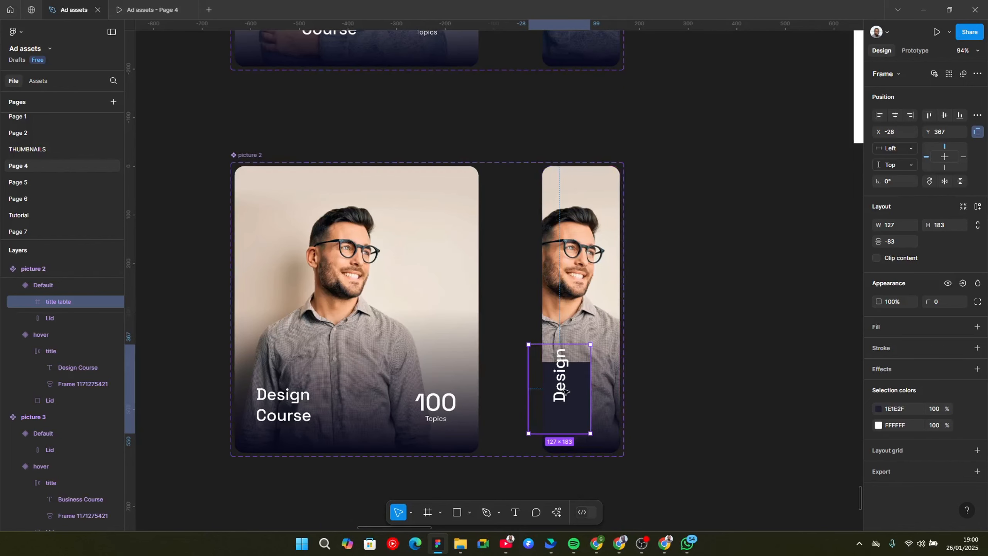
{"action": "scroll", "coordinate": [600, 413], "scroll_direction": "up", "scroll_amount": 1, "text": "ctrl"}
{"action": "left_click", "coordinate": [430, 410], "text": "ctrl"}
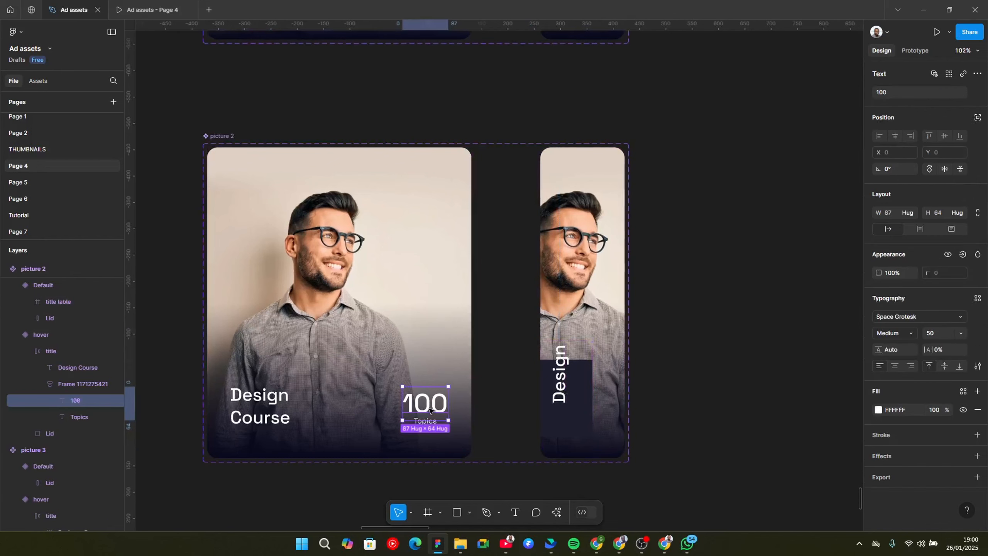
{"action": "left_click", "coordinate": [564, 377], "text": "ctrl"}
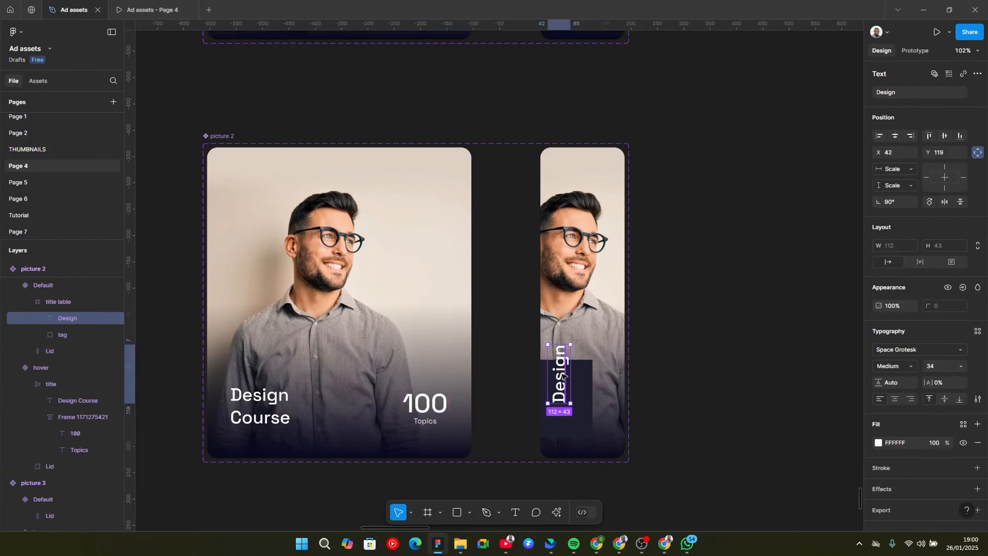
{"action": "left_click", "coordinate": [590, 394], "text": "ctrl"}
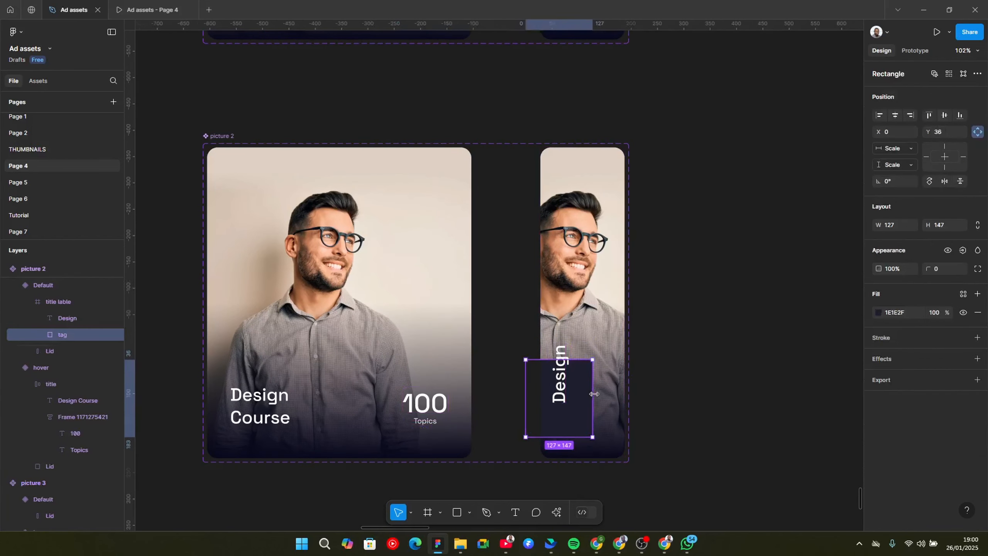
{"action": "left_click_drag", "start_coordinate": [597, 394], "coordinate": [599, 394]}
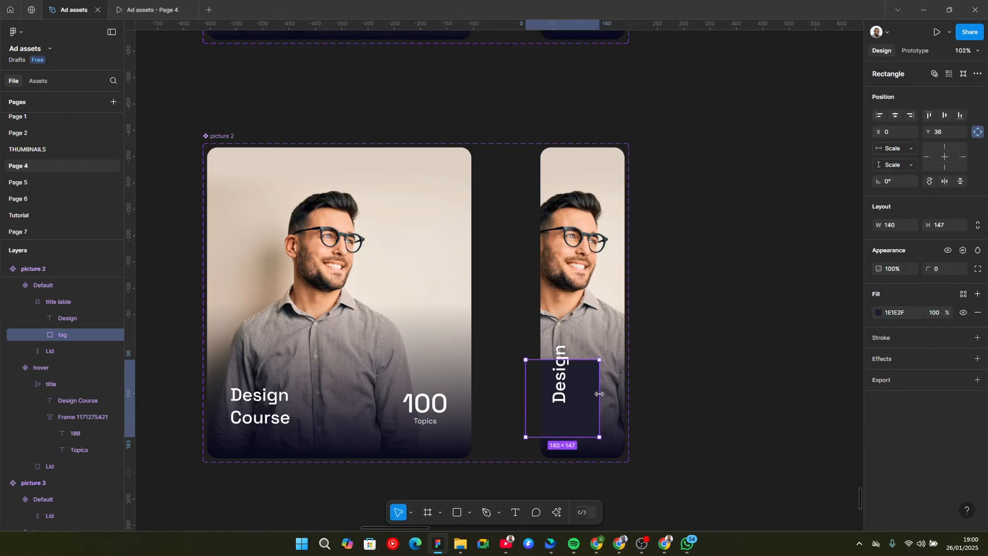
Center the Design text horizontally on the tag rectangle in picture 2's Default variant and resize the title lable frame to fit.
{"action": "left_click", "coordinate": [564, 374], "text": "ctrl"}
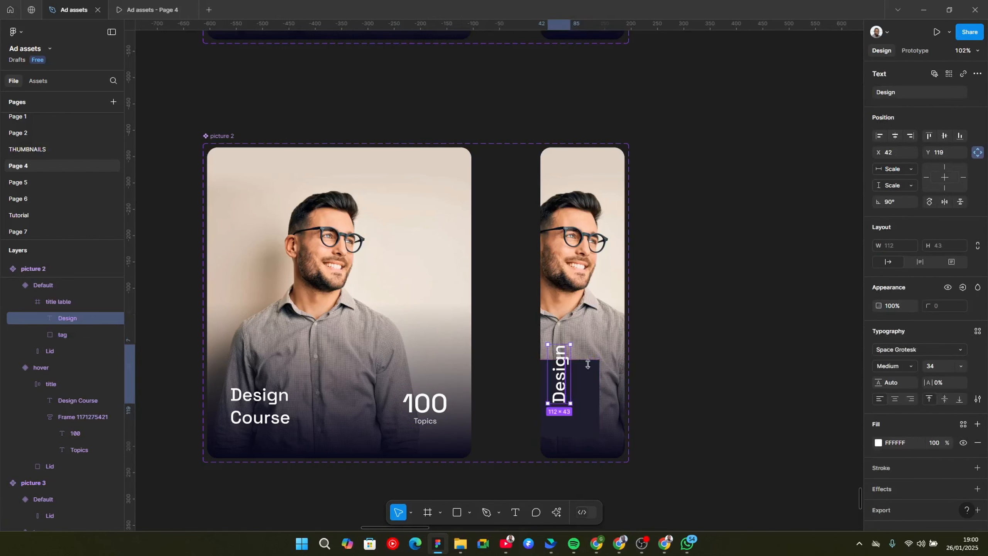
{"action": "left_click", "coordinate": [597, 373], "text": "ctrl+shift"}
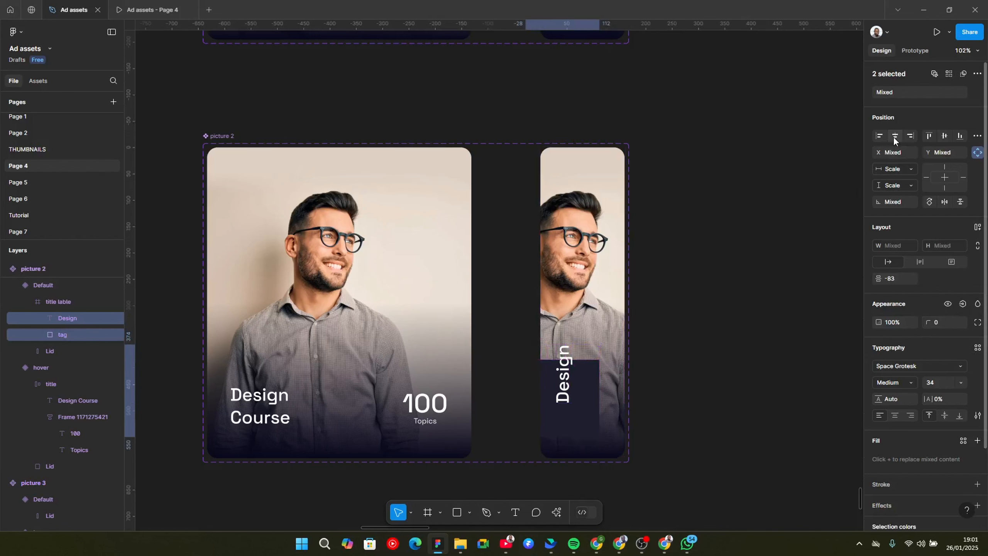
{"action": "left_click", "coordinate": [631, 377]}
{"action": "scroll", "coordinate": [632, 377], "scroll_direction": "down", "scroll_amount": 1}
{"action": "left_click", "coordinate": [588, 373]}
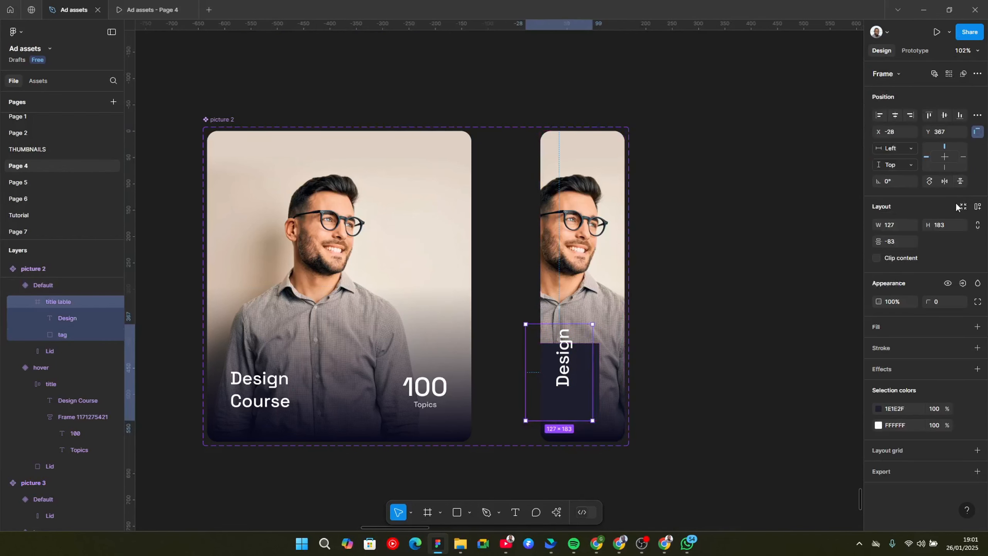
{"action": "left_click", "coordinate": [959, 207]}
Paste a copy of the title lable frame into picture 3's Default variant at X -15, Y 361.
{"action": "scroll", "coordinate": [643, 324], "scroll_direction": "down", "scroll_amount": 3}
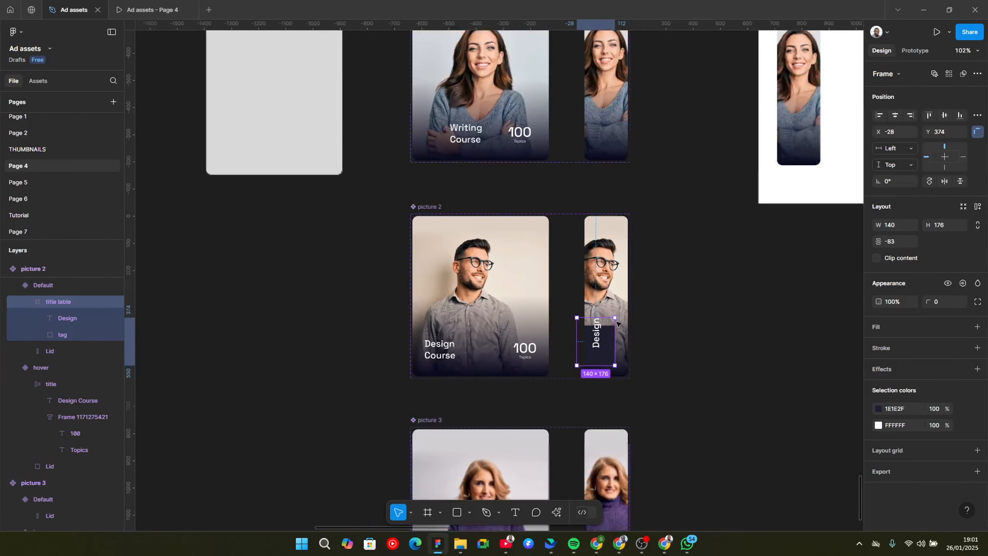
{"action": "scroll", "coordinate": [610, 470], "scroll_direction": "up", "scroll_amount": 1}
{"action": "scroll", "coordinate": [610, 470], "scroll_direction": "up", "scroll_amount": 2}
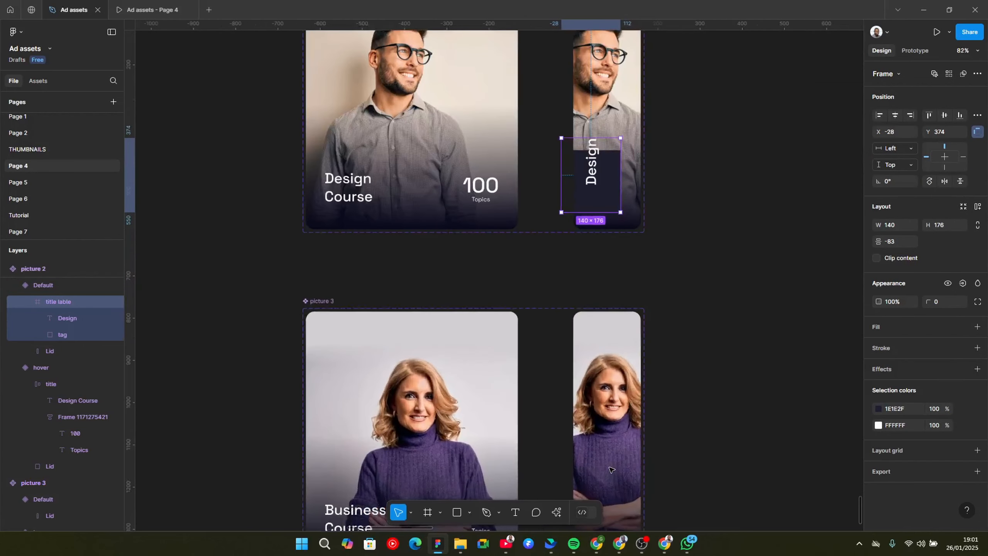
{"action": "left_click", "coordinate": [610, 470]}
{"action": "key", "text": "ctrl+v"}
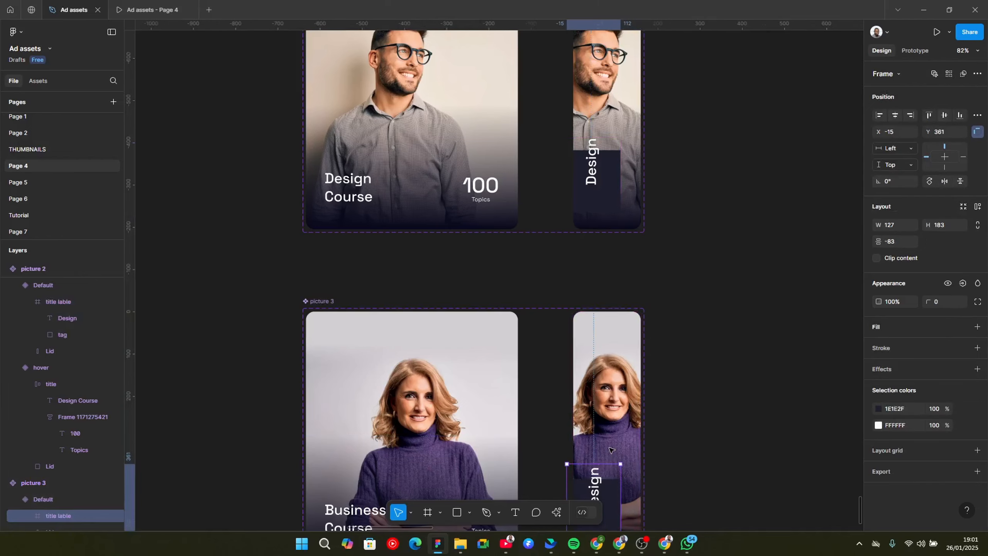
{"action": "scroll", "coordinate": [623, 455], "scroll_direction": "down", "scroll_amount": 3}
{"action": "scroll", "coordinate": [607, 424], "scroll_direction": "up", "scroll_amount": 3}
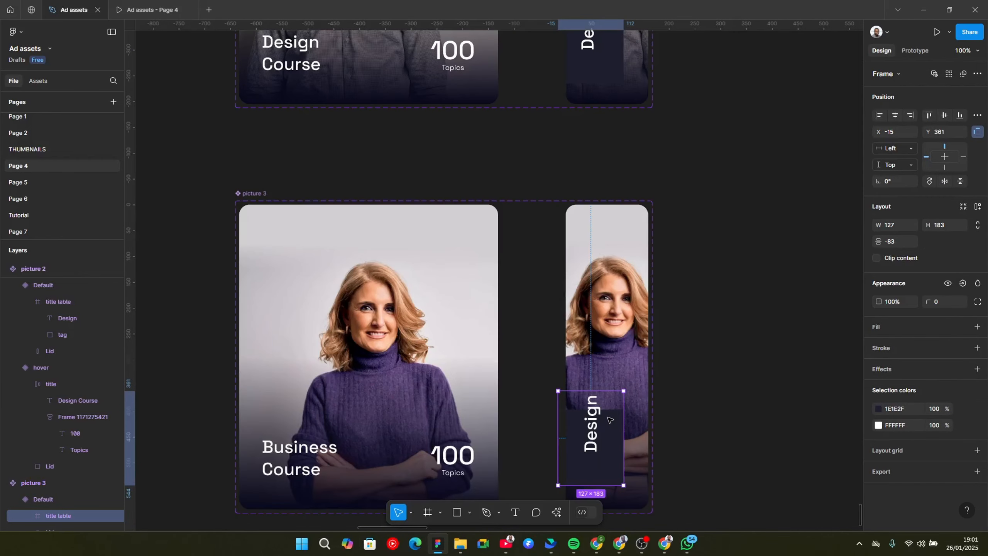
Change the vertical label text in picture 3's Default variant to "Business".
{"action": "double_click", "coordinate": [594, 435]}
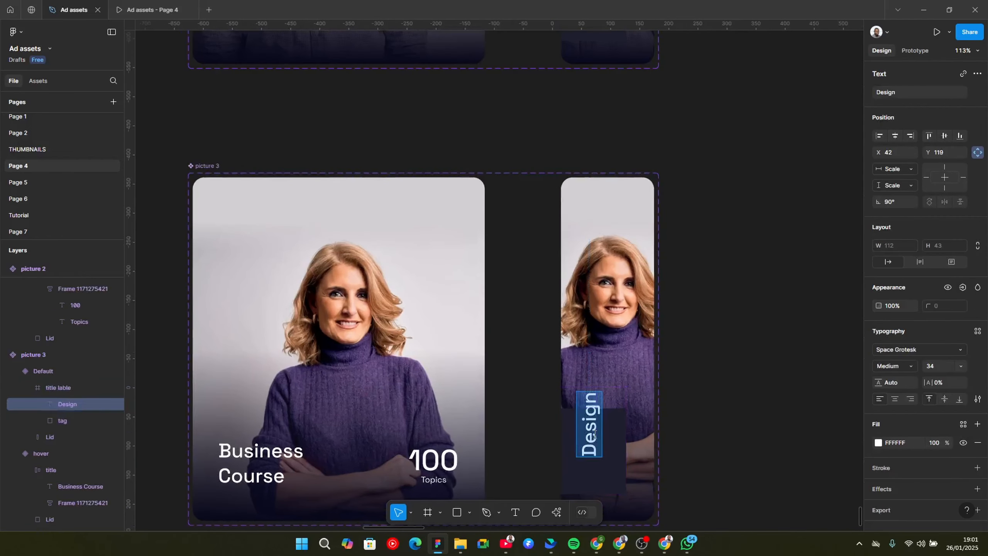
{"action": "type", "text": "Business"}
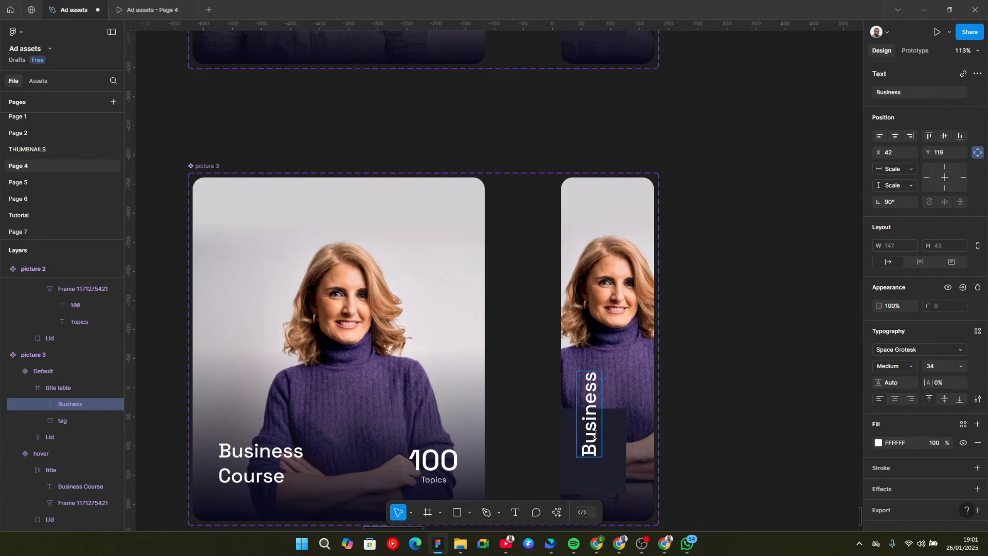
{"action": "key", "text": "Escape"}
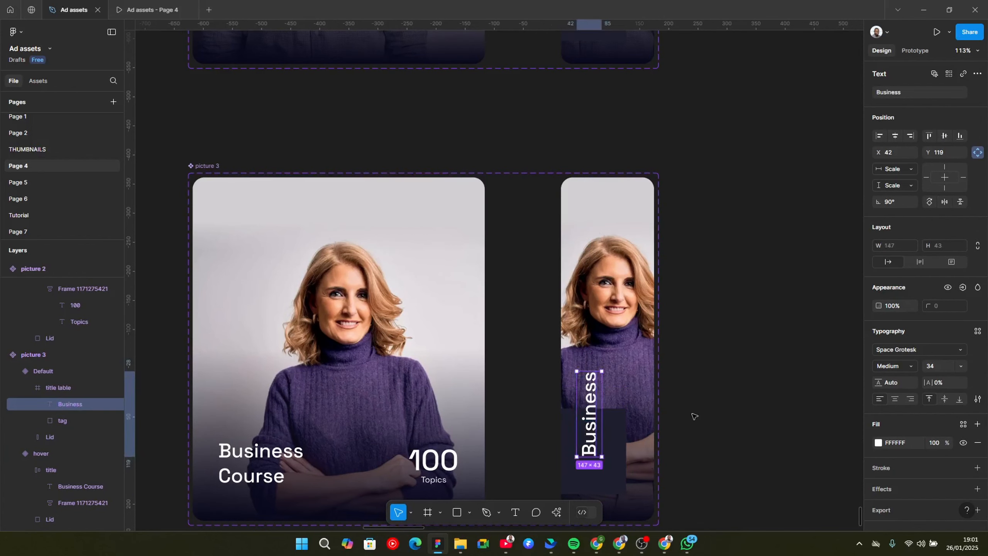
{"action": "left_click", "coordinate": [694, 416]}
Compare the labels in the reference Skillex hero design with those on the picture 1, 2 and 3 components.
{"action": "scroll", "coordinate": [697, 374], "scroll_direction": "down", "scroll_amount": 5}
{"action": "scroll", "coordinate": [591, 468], "scroll_direction": "up", "scroll_amount": 3}
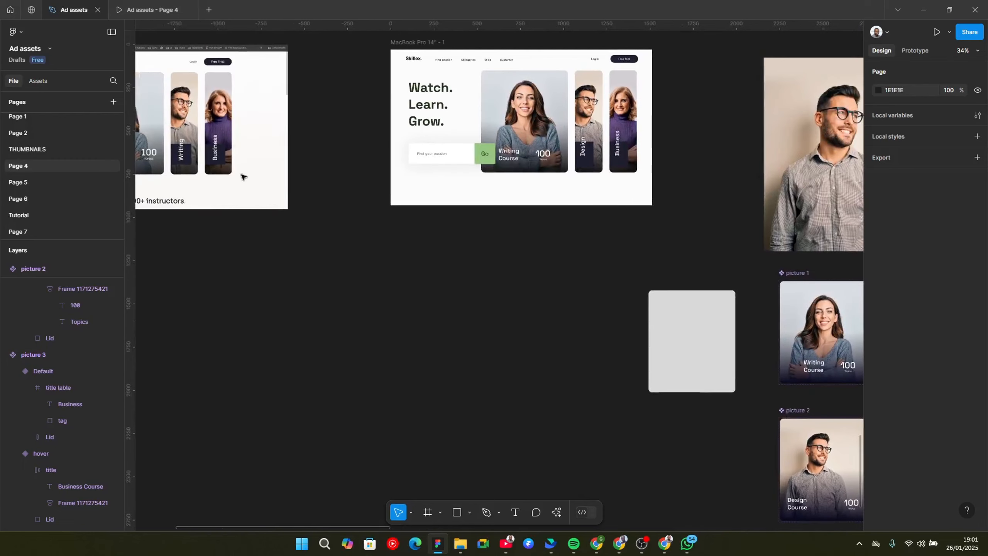
{"action": "scroll", "coordinate": [241, 177], "scroll_direction": "up", "scroll_amount": 5}
{"action": "left_click_drag", "start_coordinate": [340, 194], "coordinate": [482, 232]}
{"action": "scroll", "coordinate": [467, 218], "scroll_direction": "up", "scroll_amount": 2}
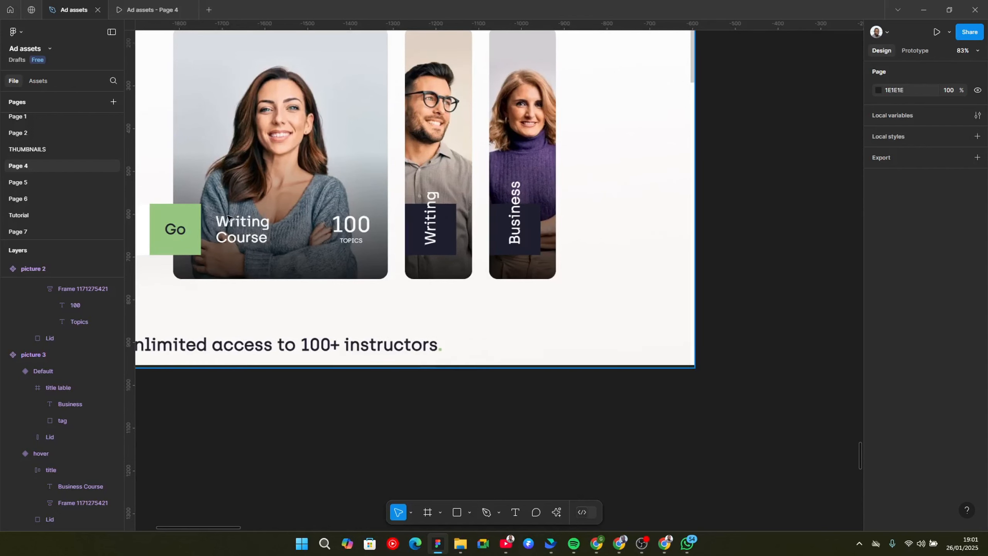
{"action": "scroll", "coordinate": [570, 218], "scroll_direction": "down", "scroll_amount": 10}
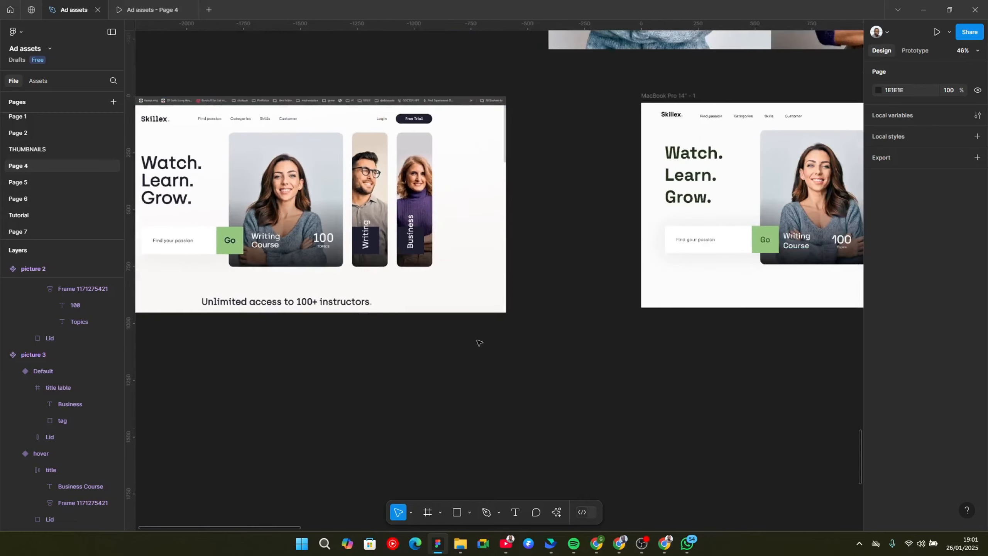
{"action": "scroll", "coordinate": [430, 350], "scroll_direction": "down", "scroll_amount": 5}
{"action": "scroll", "coordinate": [471, 373], "scroll_direction": "down", "scroll_amount": 10}
{"action": "scroll", "coordinate": [382, 344], "scroll_direction": "right", "scroll_amount": 5}
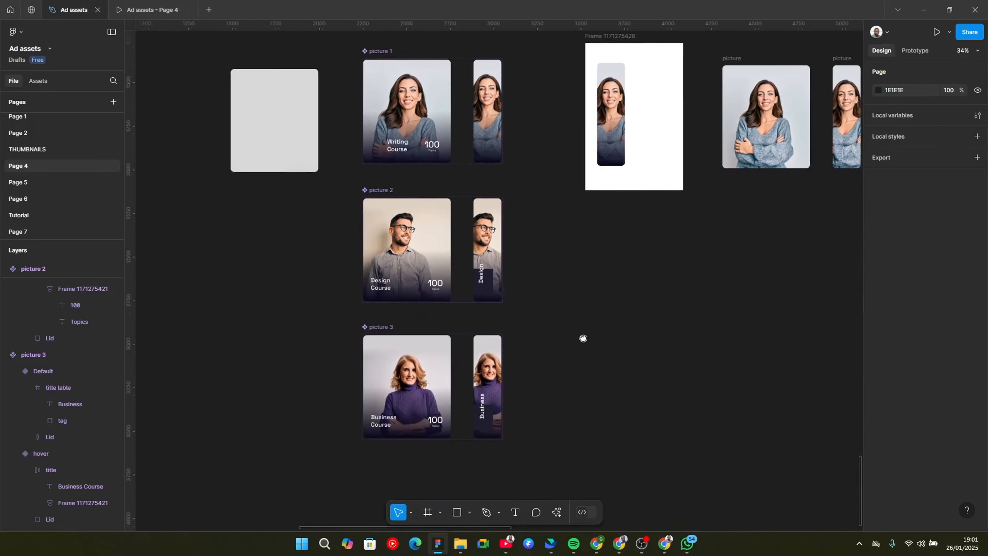
{"action": "left_click_drag", "start_coordinate": [555, 306], "coordinate": [569, 353]}
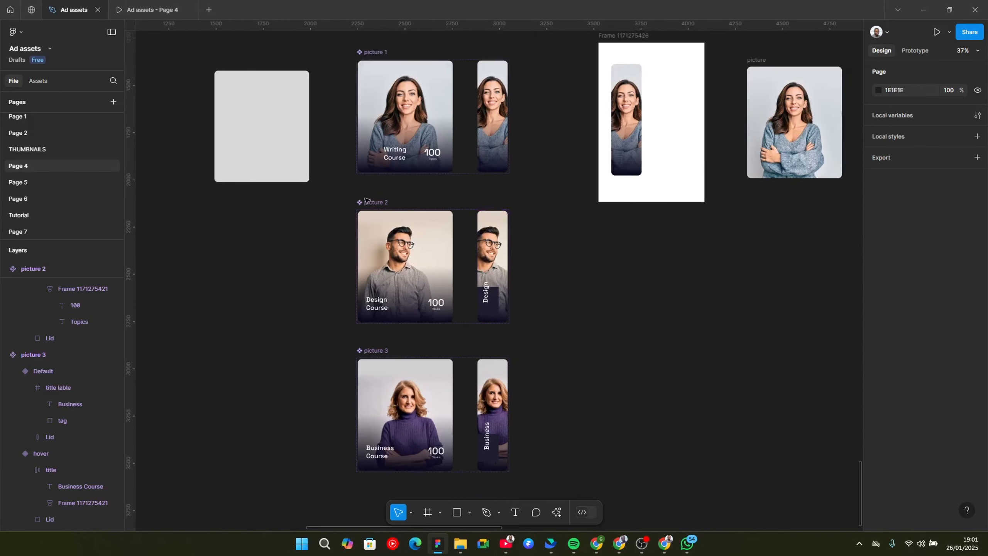
{"action": "scroll", "coordinate": [556, 250], "scroll_direction": "right", "scroll_amount": 3}
{"action": "scroll", "coordinate": [556, 249], "scroll_direction": "up", "scroll_amount": 1}
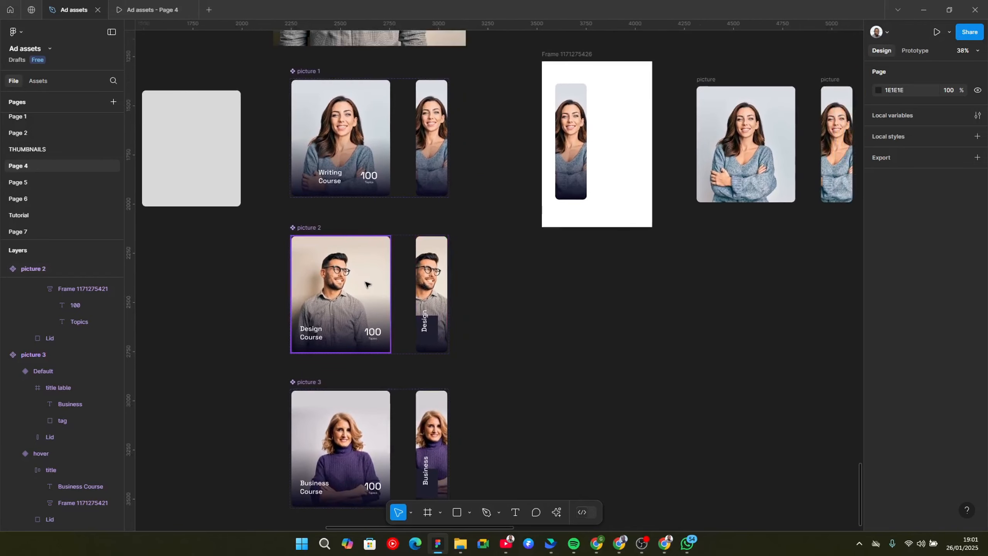
Preview picture 1's hover interaction in the prototype, then return to the design file.
{"action": "left_click", "coordinate": [403, 244]}
{"action": "scroll", "coordinate": [544, 198], "scroll_direction": "up", "scroll_amount": 3}
{"action": "scroll", "coordinate": [544, 198], "scroll_direction": "right", "scroll_amount": 2}
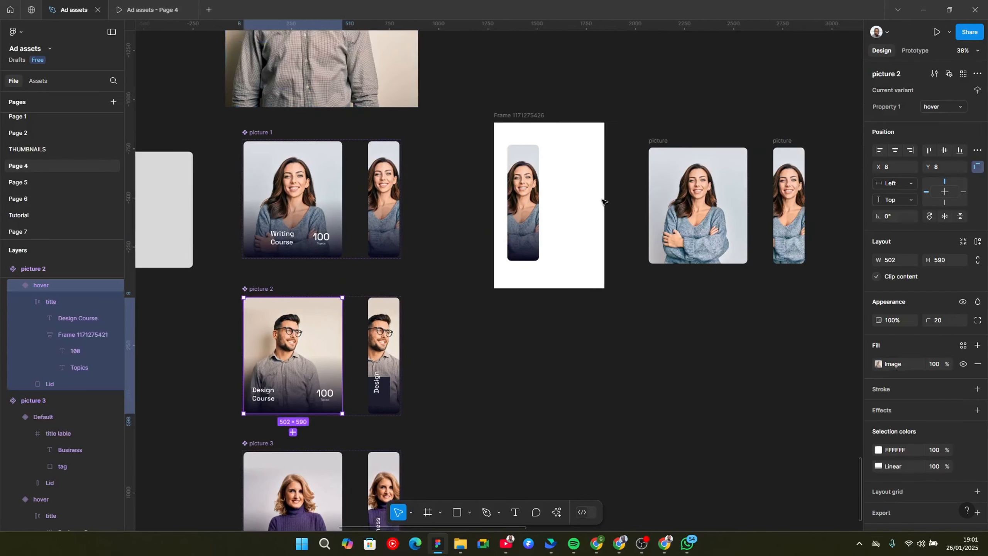
{"action": "left_click", "coordinate": [152, 10]}
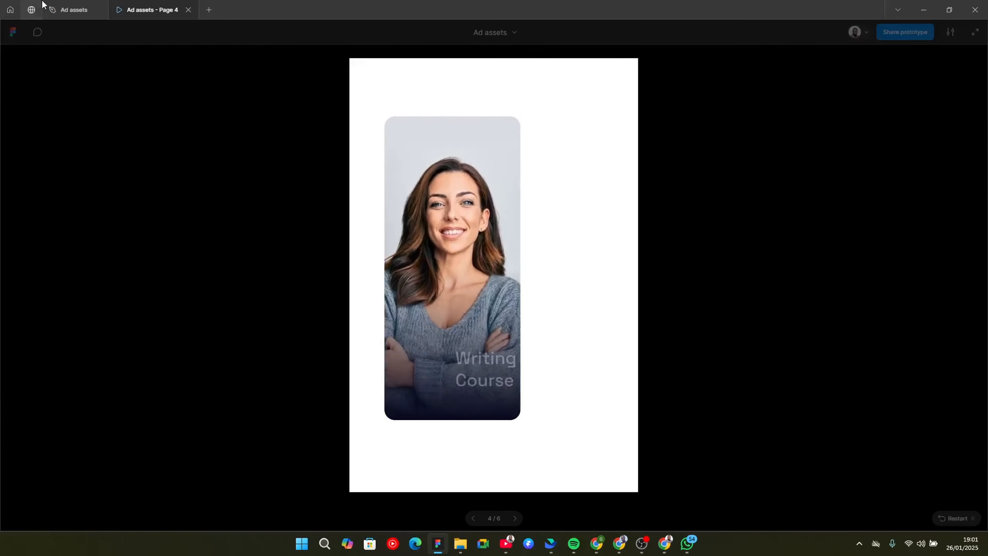
{"action": "left_click", "coordinate": [68, 10]}
{"action": "left_click", "coordinate": [370, 339]}
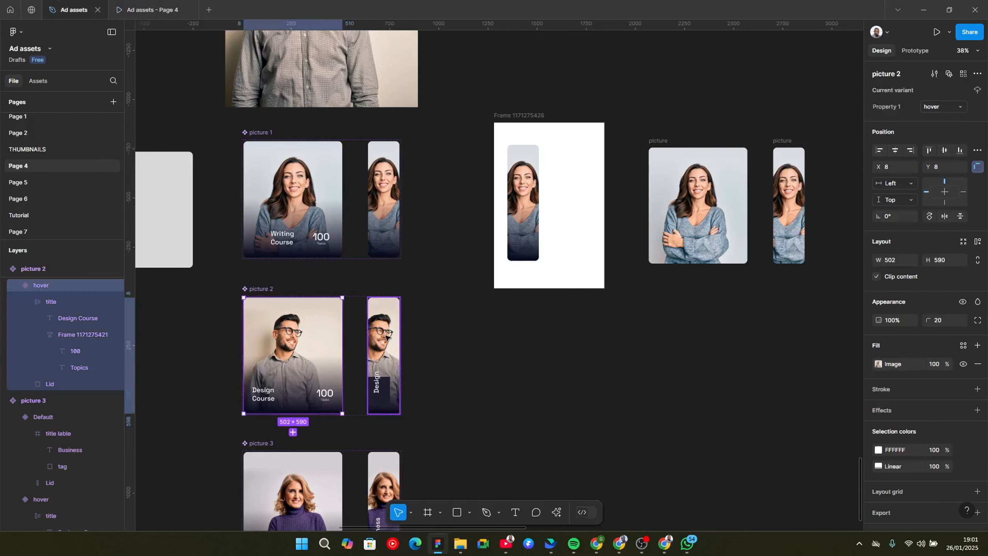
{"action": "left_click", "coordinate": [527, 178]}
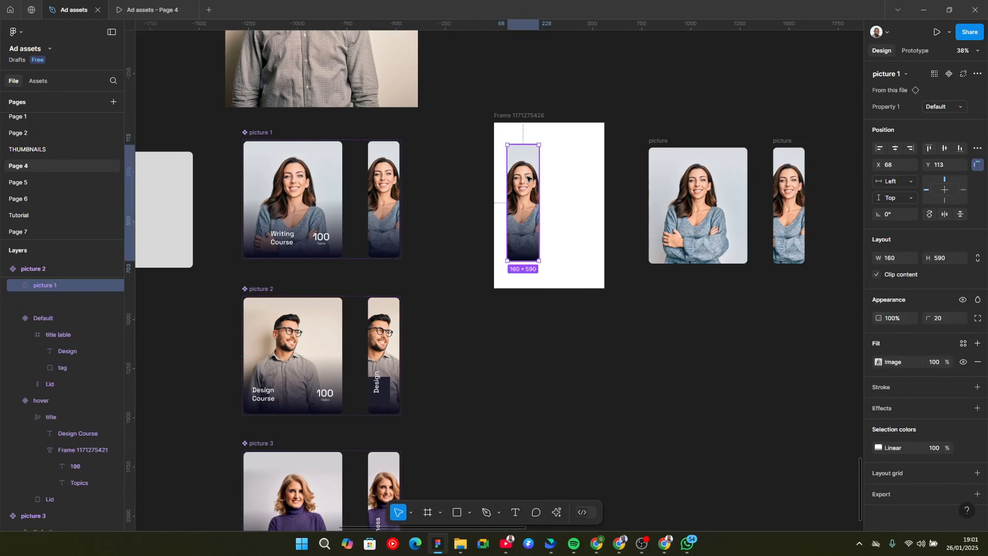
{"action": "key", "text": "ctrl+shift+r"}
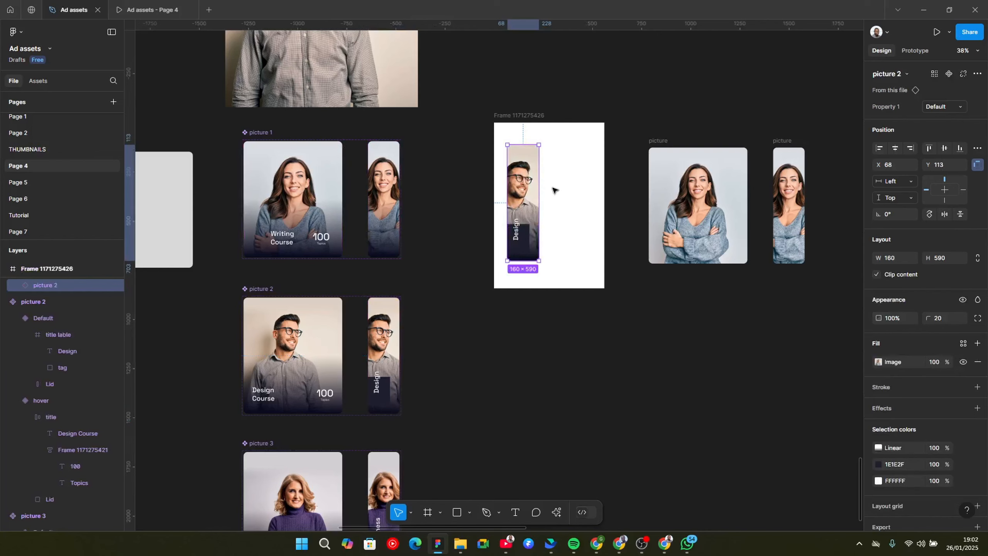
Preview picture 2's hover interaction in the prototype, then return to the component sets in the design file.
{"action": "left_click", "coordinate": [139, 6]}
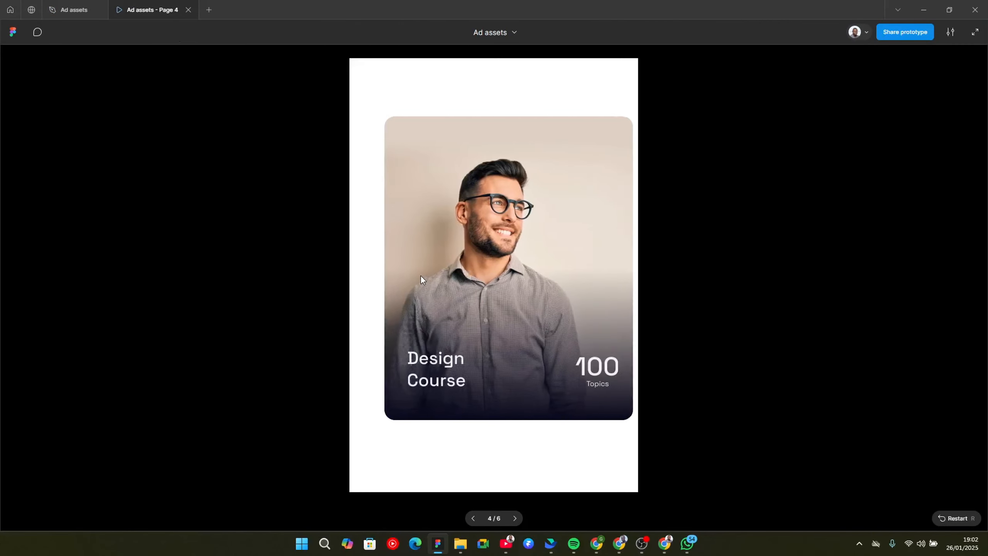
{"action": "left_click", "coordinate": [74, 10]}
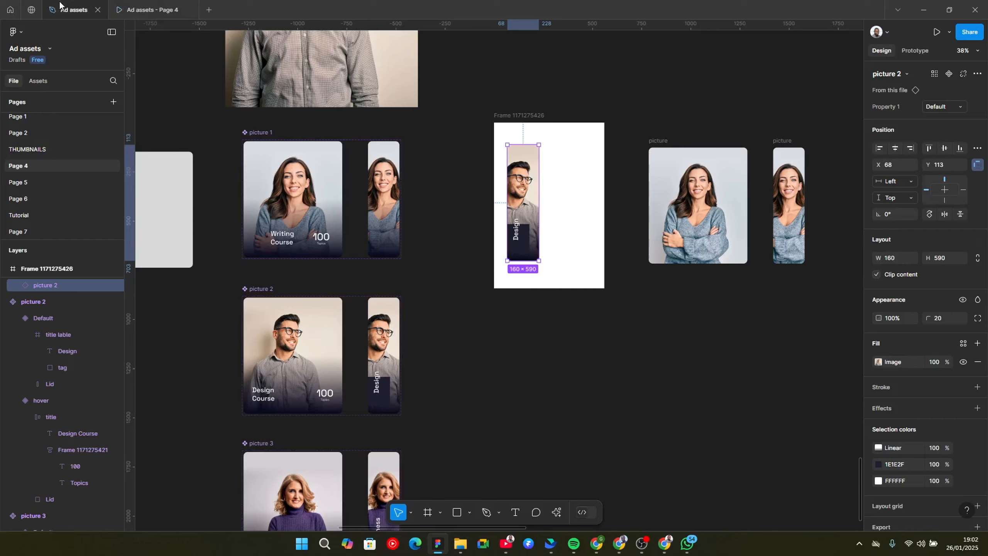
{"action": "scroll", "coordinate": [551, 331], "scroll_direction": "down", "scroll_amount": 4}
{"action": "left_click_drag", "start_coordinate": [551, 331], "coordinate": [622, 387]}
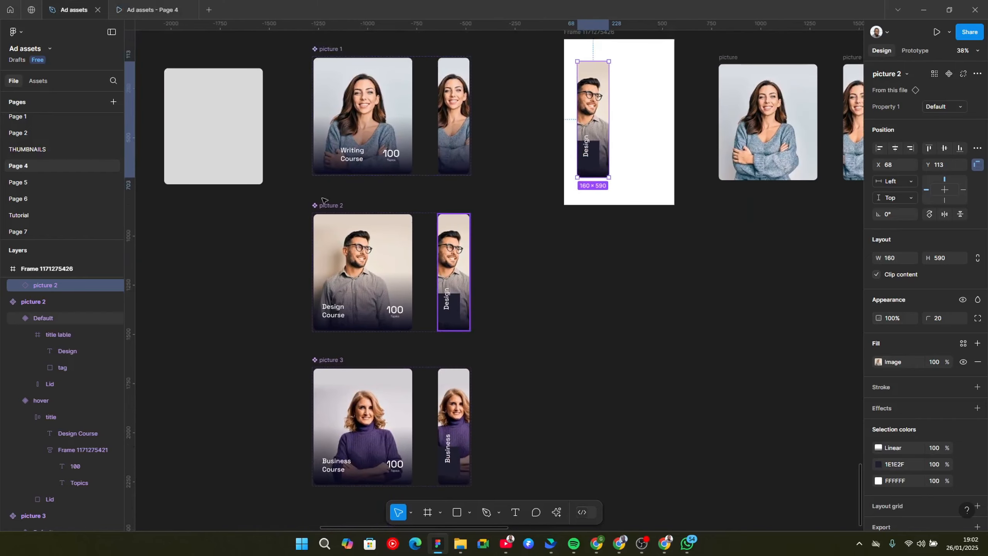
{"action": "scroll", "coordinate": [297, 63], "scroll_direction": "down", "scroll_amount": 1}
{"action": "left_click_drag", "start_coordinate": [296, 64], "coordinate": [299, 117]}
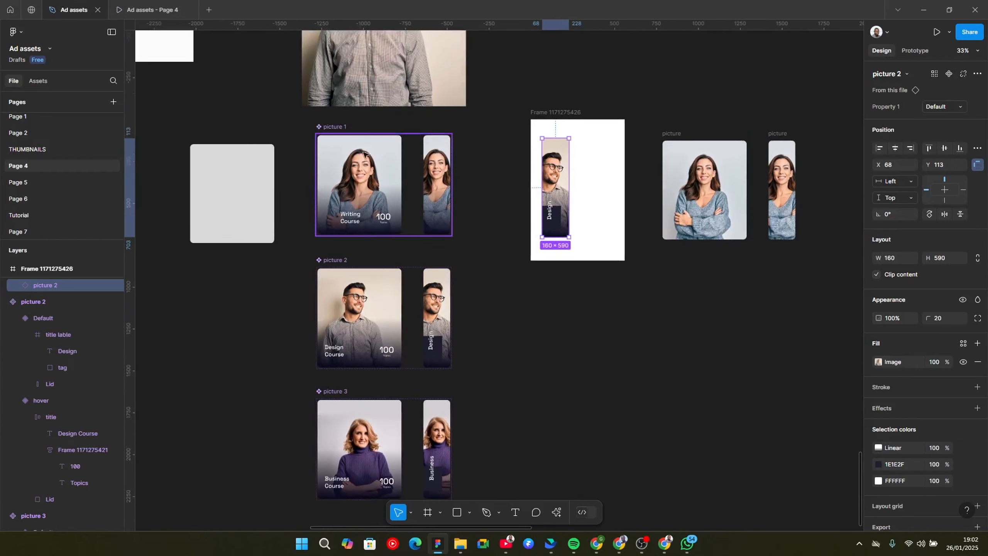
{"action": "left_click", "coordinate": [350, 151]}
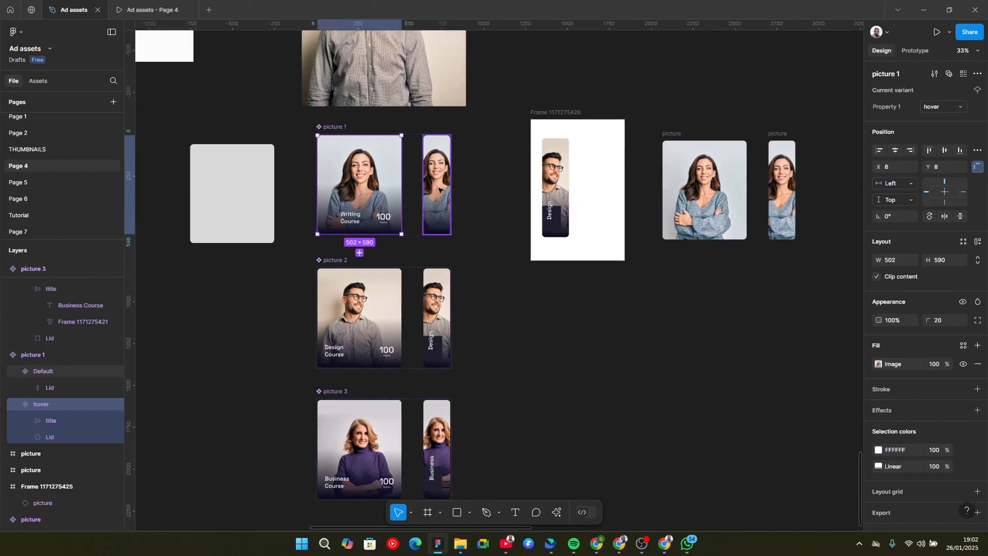
{"action": "left_click", "coordinate": [436, 187]}
{"action": "left_click", "coordinate": [466, 183]}
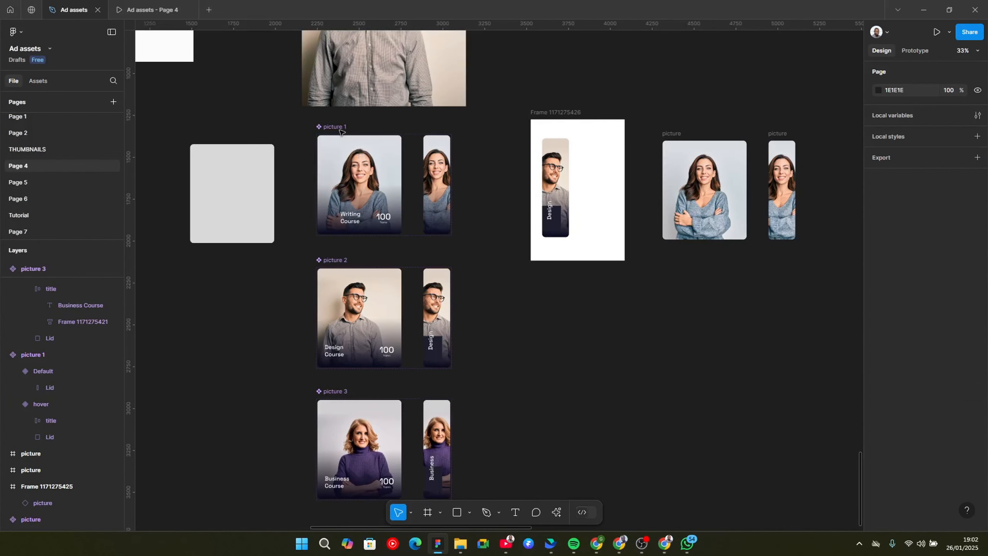
{"action": "left_click", "coordinate": [333, 253]}
{"action": "left_click", "coordinate": [366, 342], "text": "shift"}
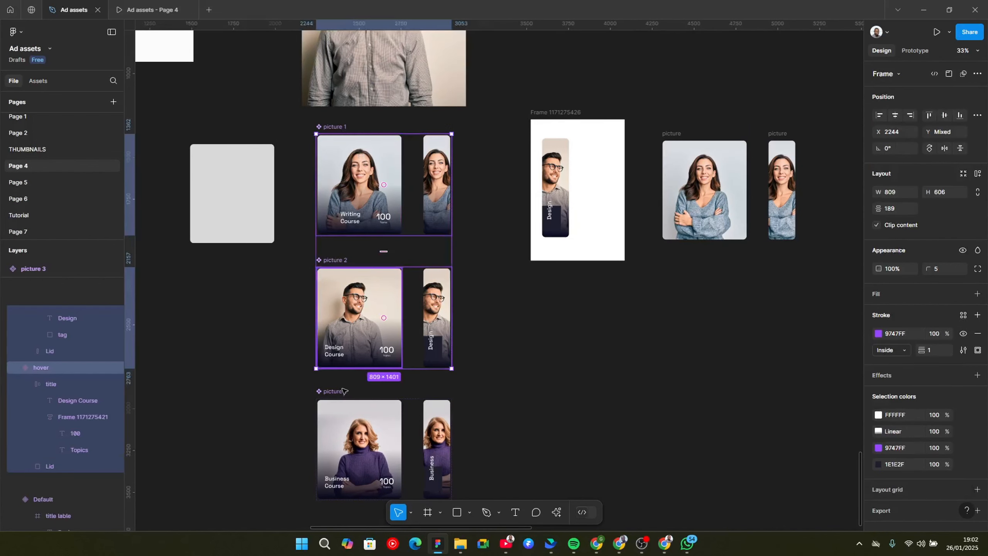
{"action": "left_click", "coordinate": [344, 391], "text": "shift"}
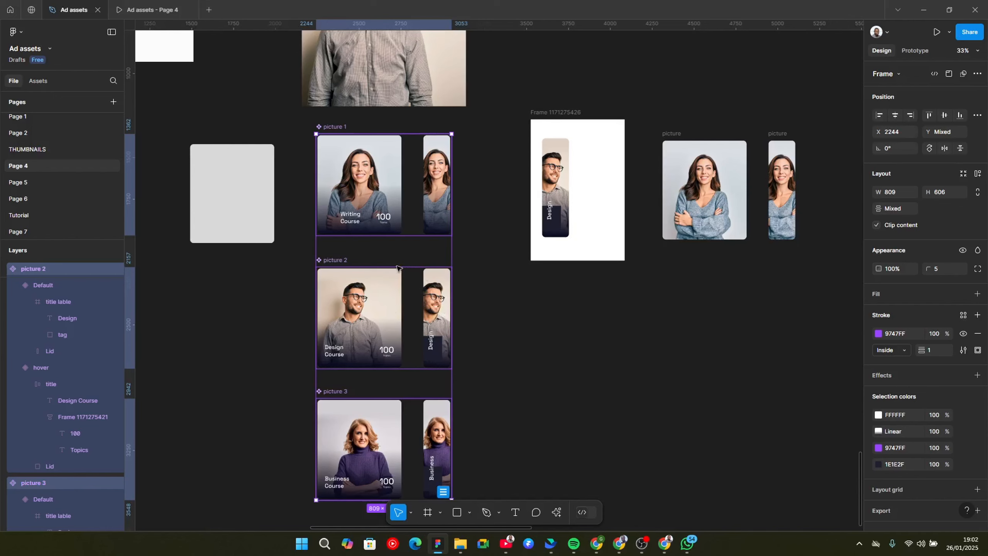
{"action": "key", "text": "Escape"}
{"action": "scroll", "coordinate": [391, 142], "scroll_direction": "down", "scroll_amount": 2, "text": "ctrl"}
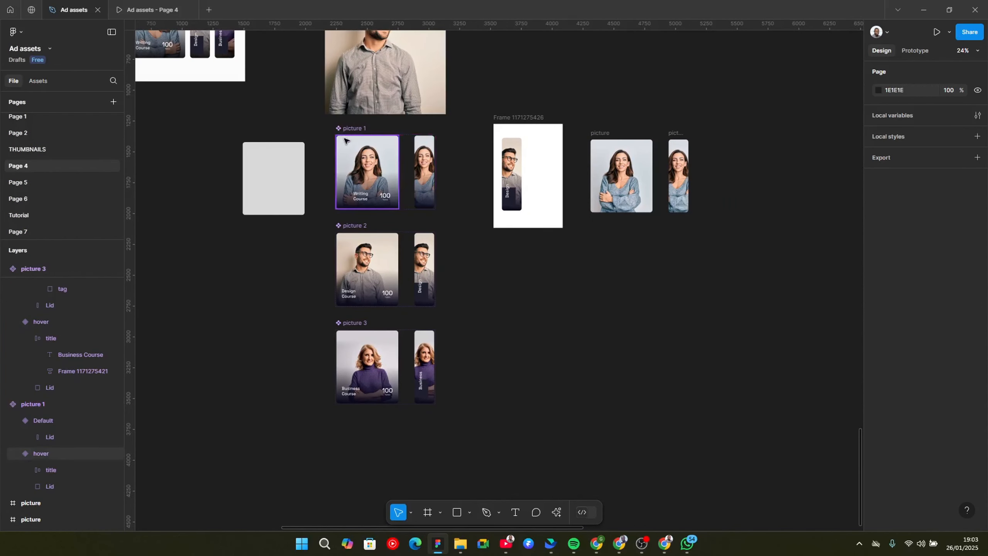
{"action": "left_click", "coordinate": [356, 155]}
{"action": "left_click_drag", "start_coordinate": [352, 156], "coordinate": [536, 297]}
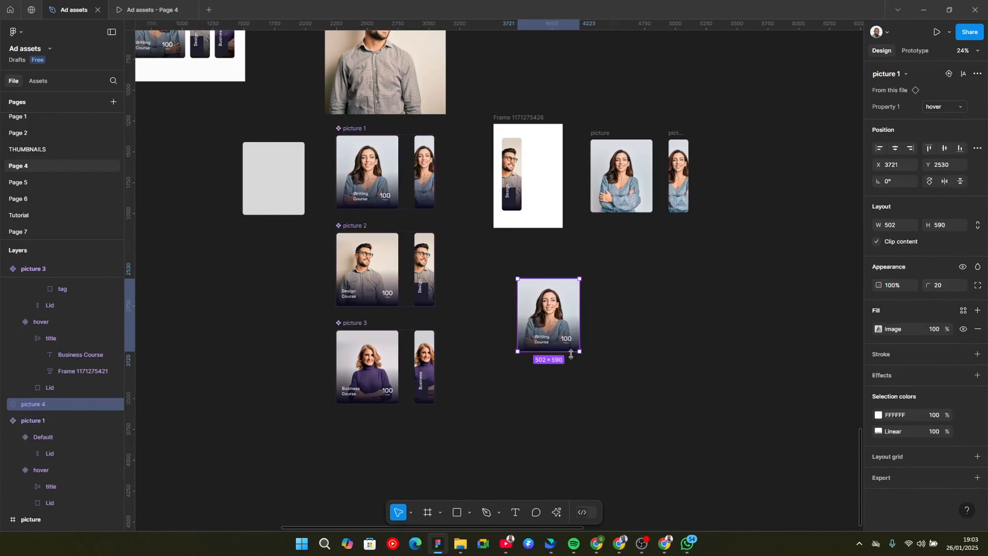
Compare the new picture 1 hover instance with its original variant by going from the instance to its main component.
{"action": "left_click", "coordinate": [397, 83]}
{"action": "left_click", "coordinate": [382, 185]}
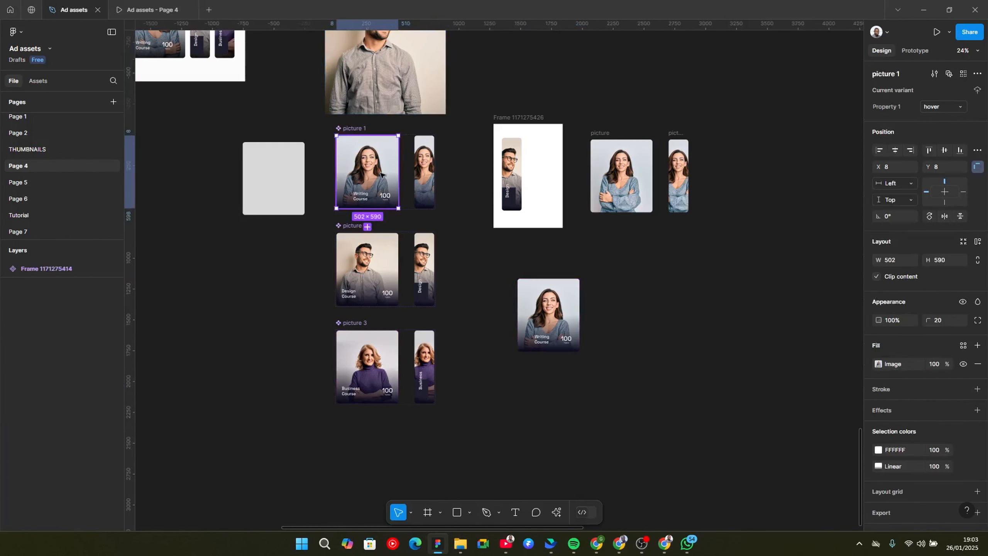
{"action": "left_click", "coordinate": [543, 301]}
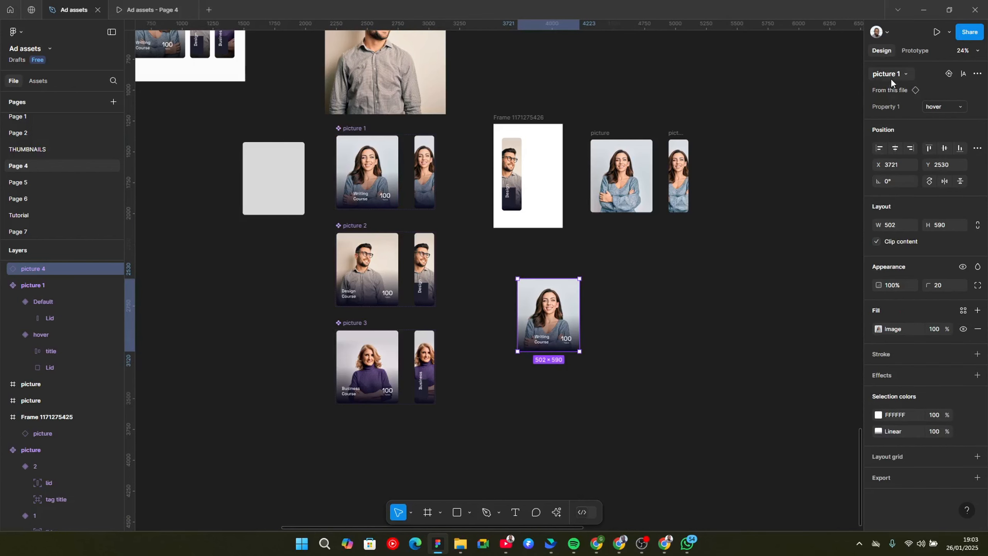
{"action": "left_click", "coordinate": [890, 92]}
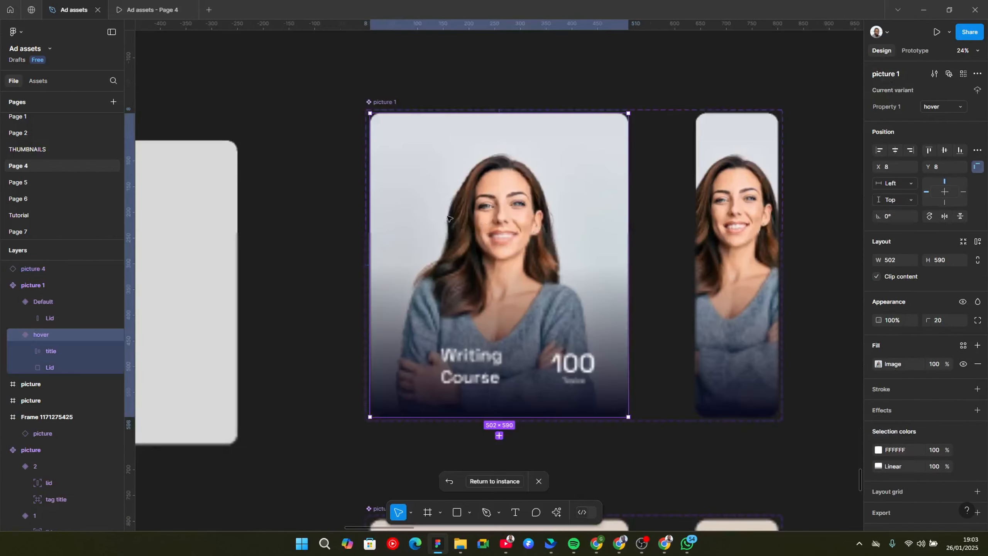
{"action": "scroll", "coordinate": [447, 218], "scroll_direction": "down", "scroll_amount": 6}
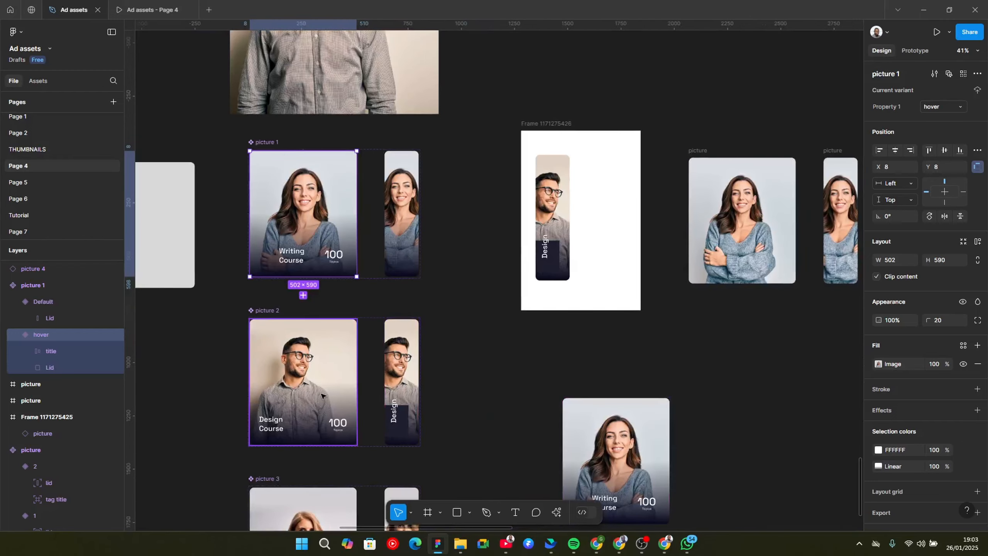
Place an instance of picture 2's hover variant beside the picture 1 hover instance, at about X 4337, Y 2534.
{"action": "left_click", "coordinate": [299, 382]}
{"action": "left_click_drag", "start_coordinate": [298, 383], "coordinate": [743, 462]}
{"action": "scroll", "coordinate": [481, 406], "scroll_direction": "down", "scroll_amount": 4}
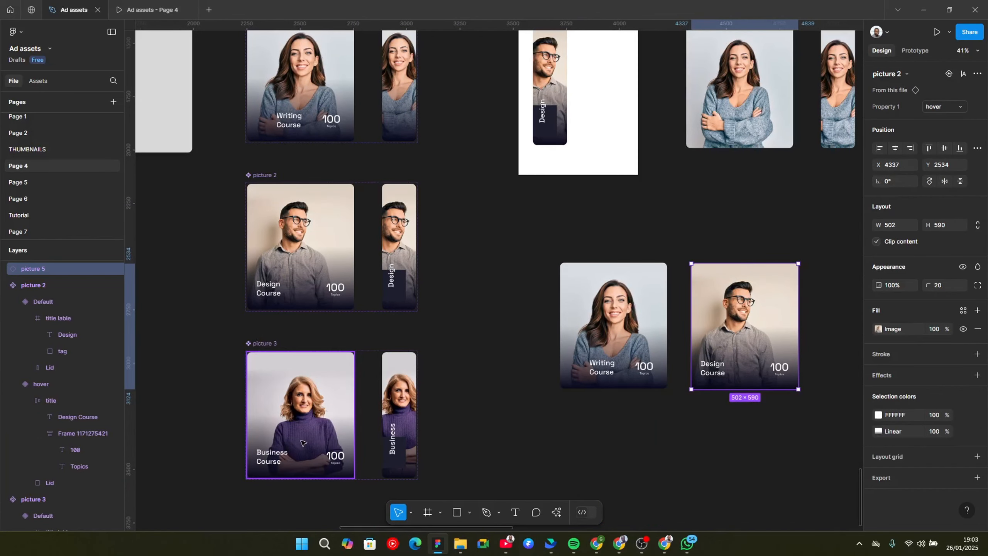
Place an instance of picture 3's hover variant after picture 2's, at about X 4877, Y 2530, and delete the extra copy behind it.
{"action": "left_click", "coordinate": [302, 443]}
{"action": "left_click_drag", "start_coordinate": [309, 411], "coordinate": [810, 322]}
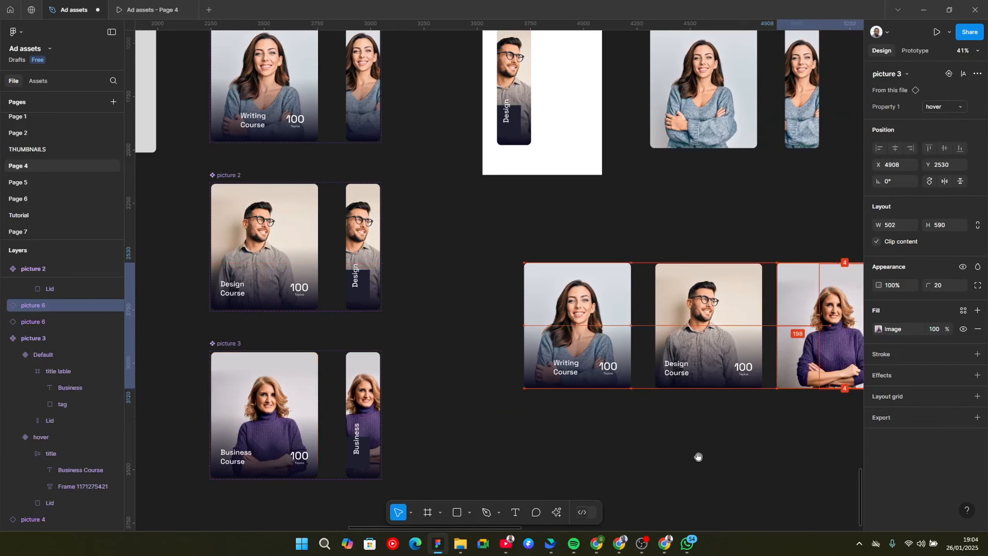
{"action": "scroll", "coordinate": [632, 456], "scroll_direction": "right", "scroll_amount": 5}
{"action": "scroll", "coordinate": [633, 457], "scroll_direction": "right", "scroll_amount": 3}
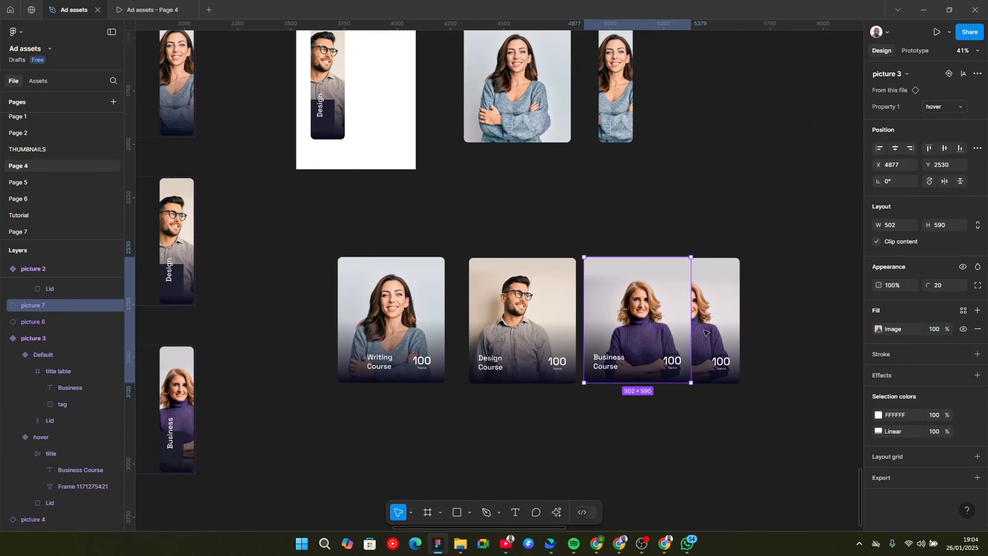
{"action": "left_click_drag", "start_coordinate": [623, 358], "coordinate": [705, 332]}
{"action": "key", "text": "Delete"}
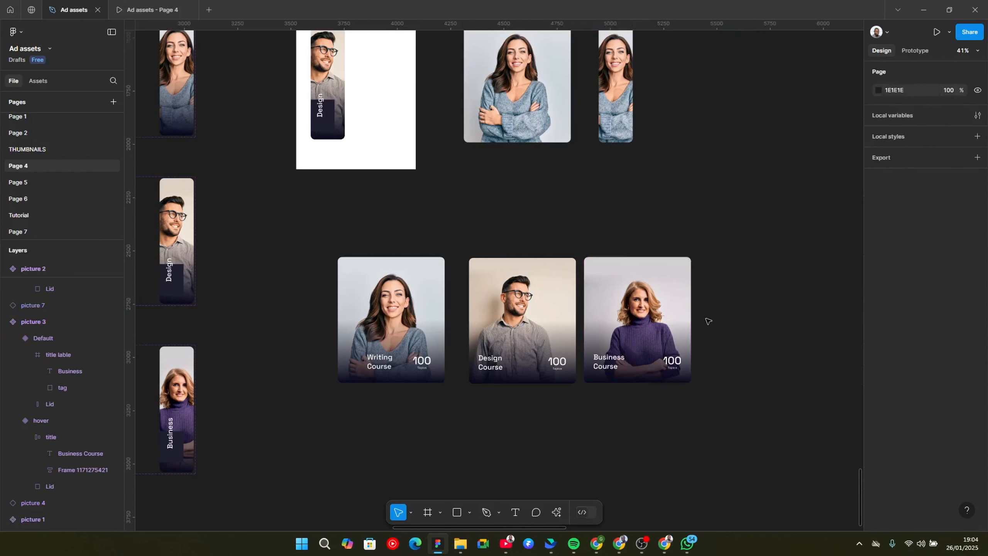
{"action": "key", "text": "ctrl+z"}
Wrap the three hover instances in a horizontal auto layout frame with a gap of 40.
{"action": "left_click", "coordinate": [350, 321], "text": "shift"}
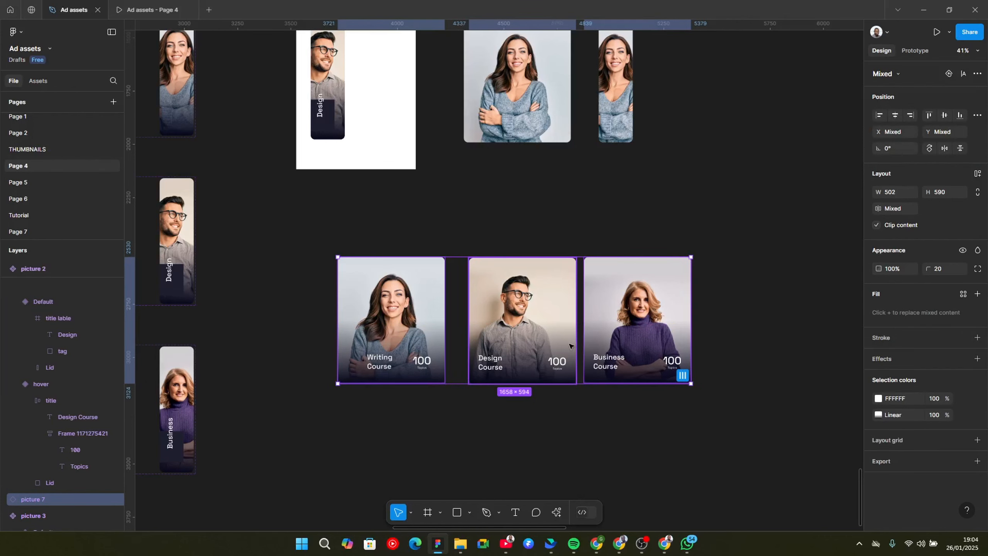
{"action": "key", "text": "shift+a"}
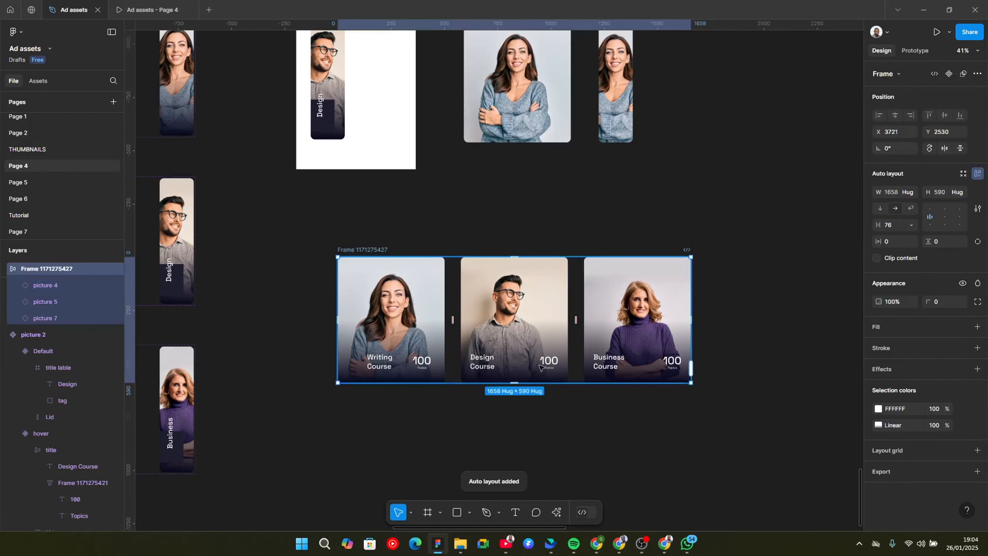
{"action": "left_click", "coordinate": [885, 229]}
{"action": "type", "text": "40"}
{"action": "key", "text": "Return"}
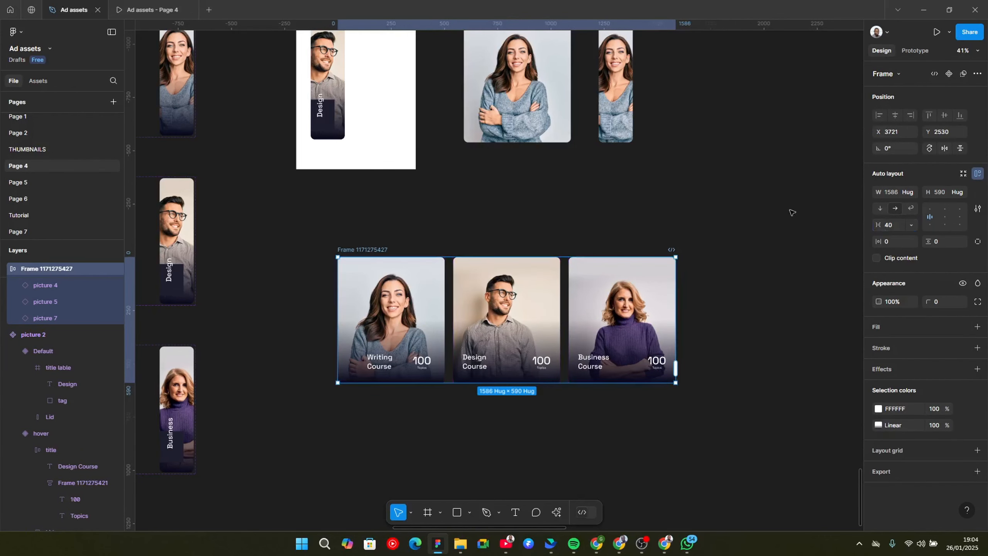
Rename the auto layout frame holding the three pictures as "Image slide".
{"action": "left_click", "coordinate": [462, 330]}
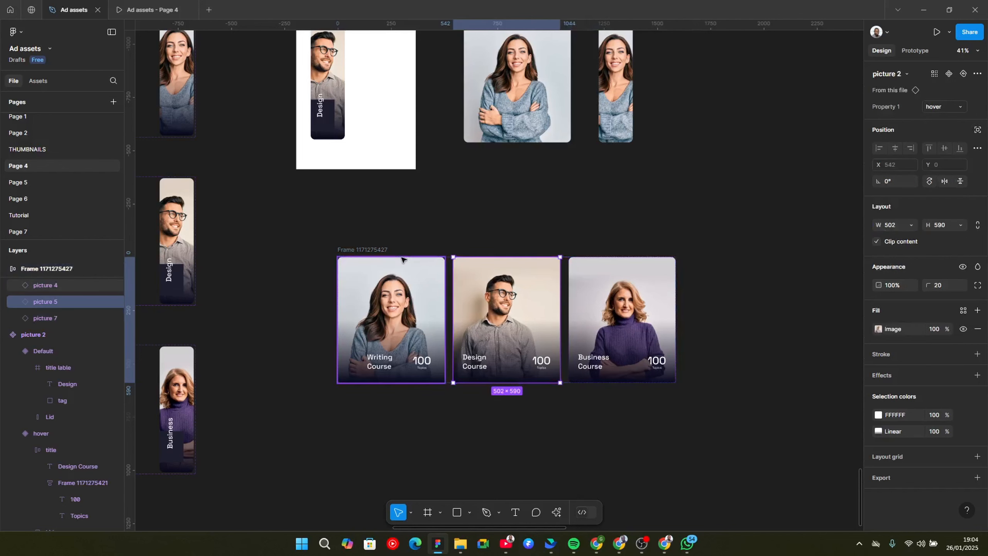
{"action": "left_click", "coordinate": [377, 250]}
{"action": "double_click", "coordinate": [378, 250]}
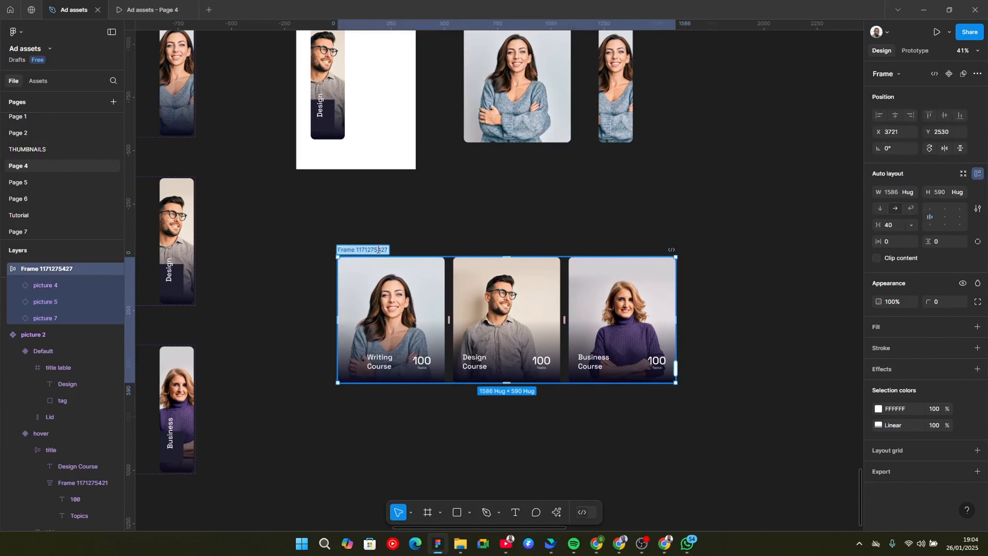
{"action": "key", "text": "BackSpace"}
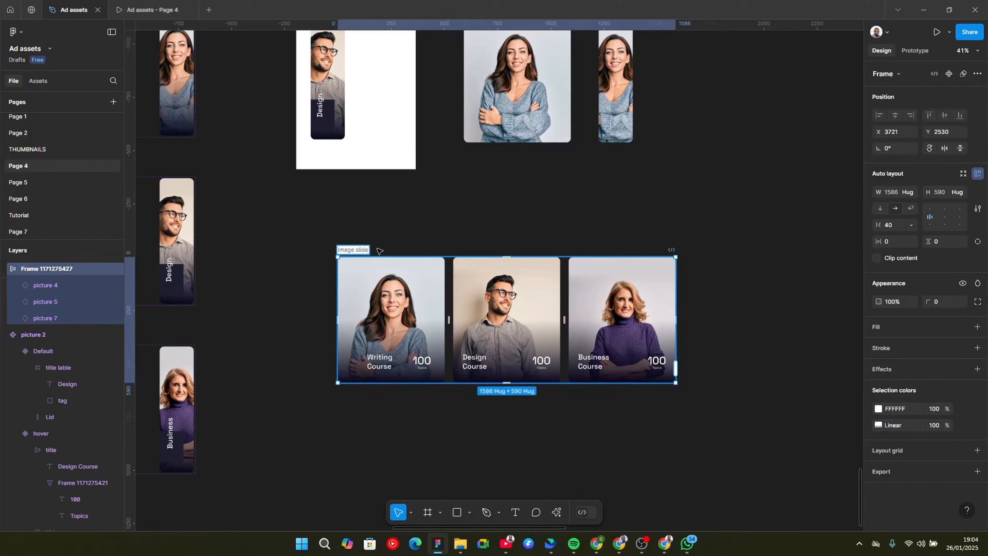
{"action": "key", "text": "Return"}
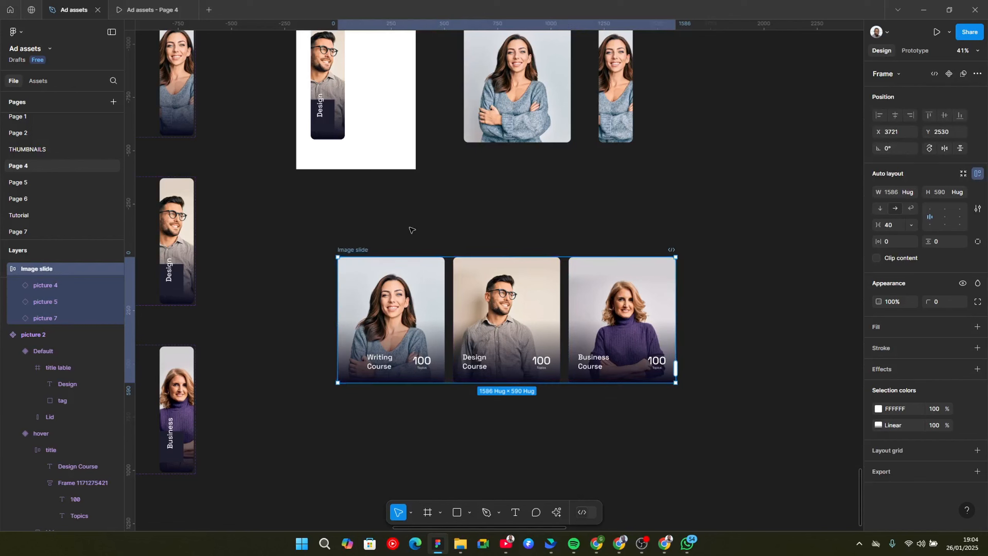
Switch the picture 2 and picture 3 instances in the Image slide frame to their Default variants.
{"action": "left_click", "coordinate": [517, 332]}
{"action": "left_click", "coordinate": [621, 333], "text": "shift"}
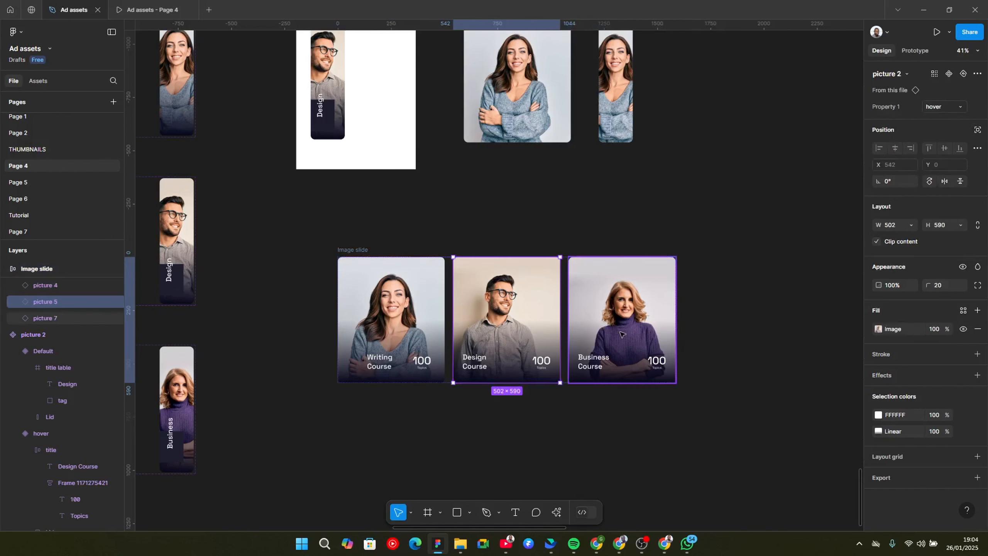
{"action": "left_click", "coordinate": [532, 331]}
{"action": "left_click", "coordinate": [949, 110]}
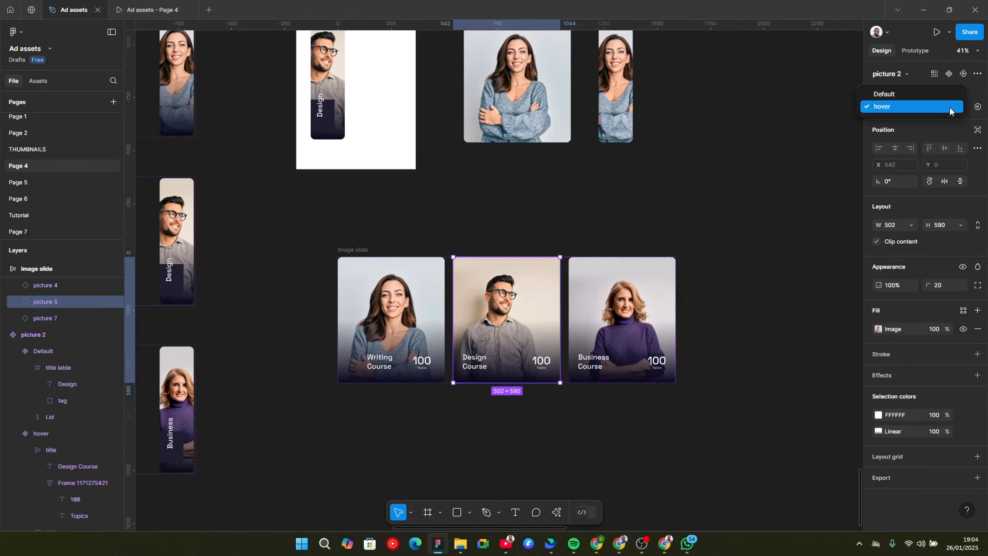
{"action": "left_click", "coordinate": [884, 93]}
{"action": "left_click", "coordinate": [584, 293]}
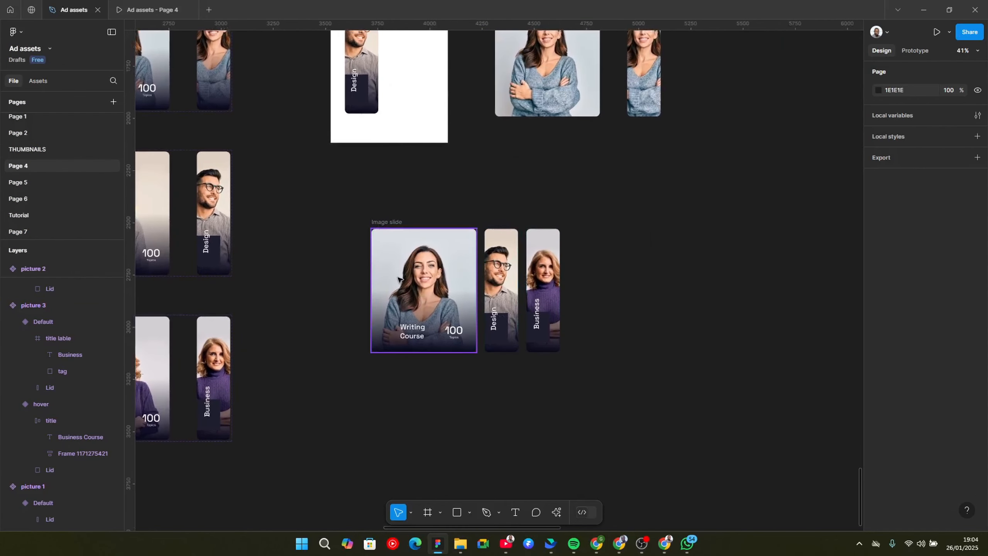
{"action": "left_click", "coordinate": [468, 275]}
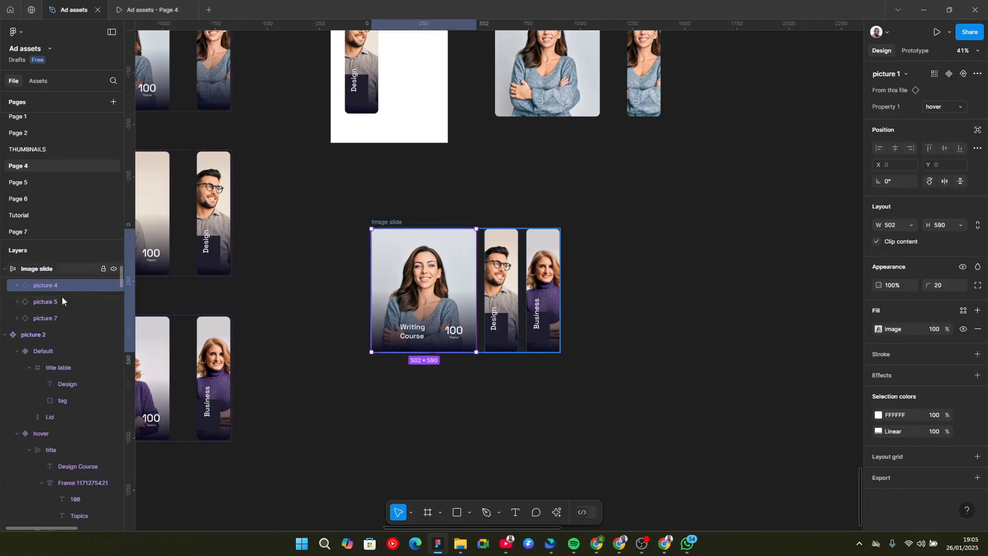
{"action": "left_click_drag", "start_coordinate": [288, 282], "coordinate": [375, 258]}
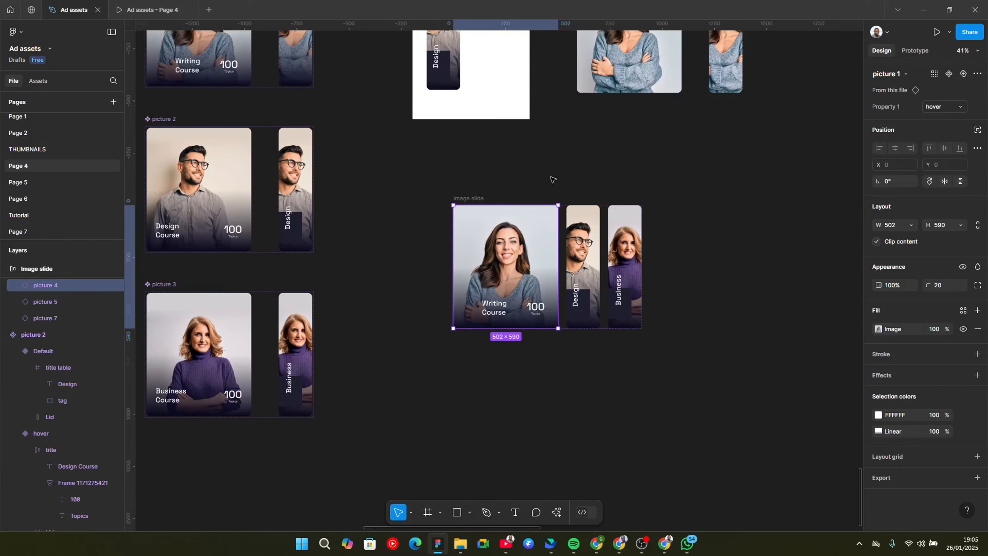
{"action": "left_click_drag", "start_coordinate": [553, 179], "coordinate": [492, 177]}
{"action": "left_click", "coordinate": [501, 273]}
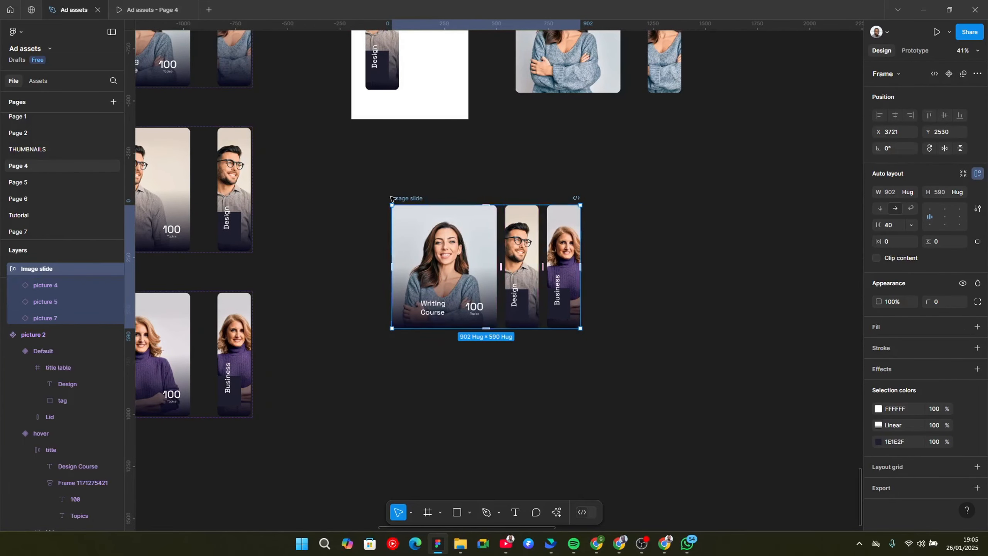
{"action": "scroll", "coordinate": [556, 272], "scroll_direction": "down", "scroll_amount": 2}
{"action": "left_click_drag", "start_coordinate": [684, 271], "coordinate": [640, 400]}
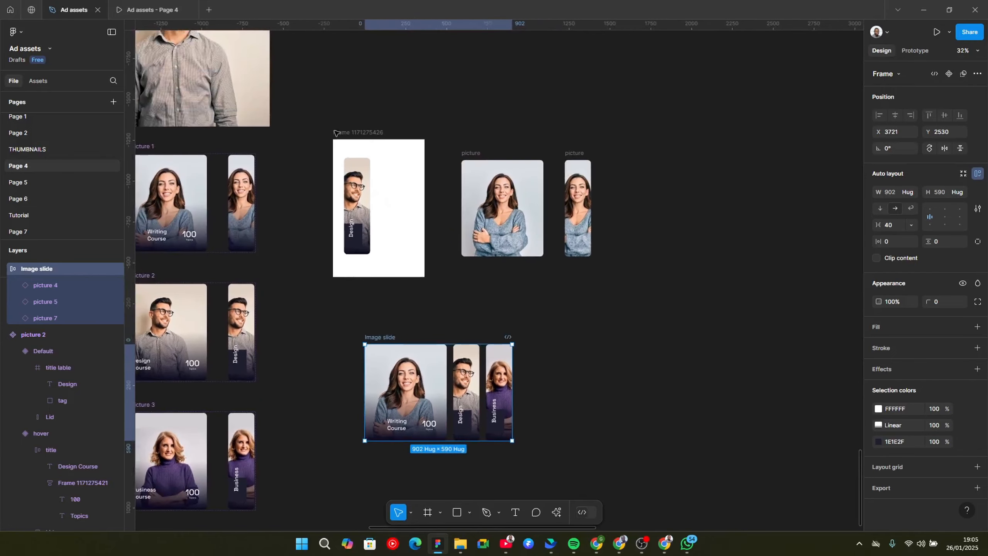
{"action": "left_click", "coordinate": [675, 293]}
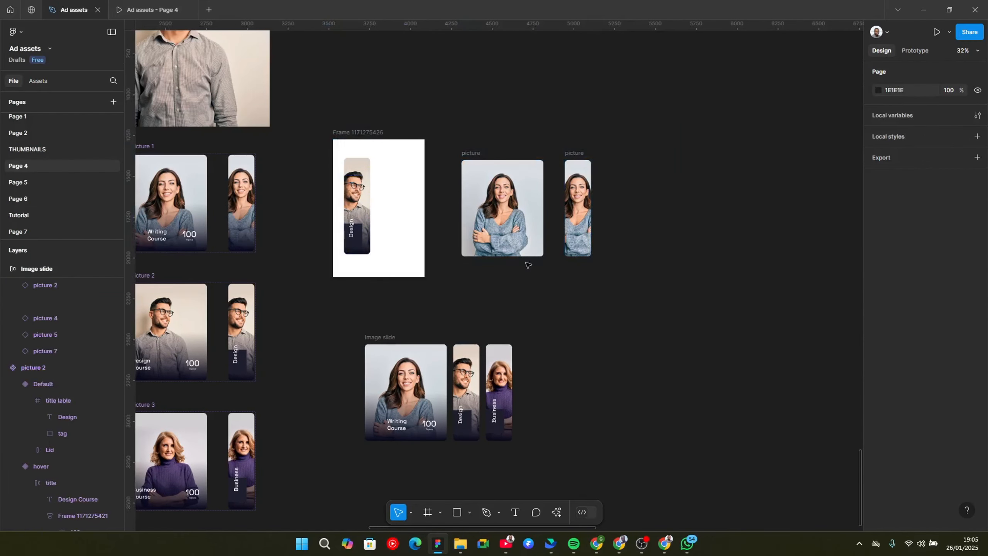
{"action": "left_click_drag", "start_coordinate": [314, 104], "coordinate": [661, 303]}
{"action": "left_click_drag", "start_coordinate": [531, 239], "coordinate": [531, 66]}
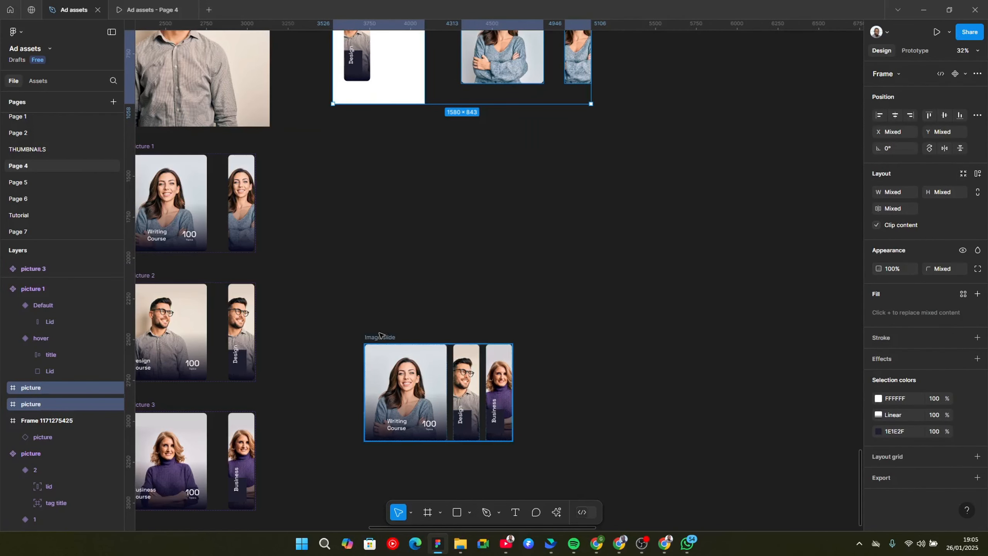
Move the Image slide frame beside the picture 1 component set, at about X 3526, Y 1362.
{"action": "left_click_drag", "start_coordinate": [383, 334], "coordinate": [345, 134]}
{"action": "left_click_drag", "start_coordinate": [315, 209], "coordinate": [384, 277]}
{"action": "scroll", "coordinate": [383, 277], "scroll_direction": "up", "scroll_amount": 1}
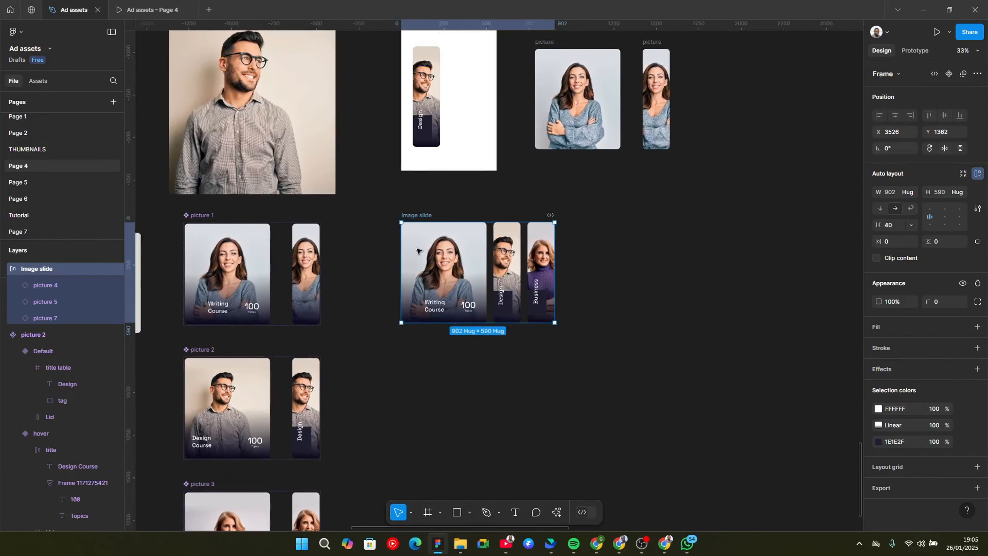
Turn the Image slide frame into a component and add two variants to it.
{"action": "left_click", "coordinate": [949, 75]}
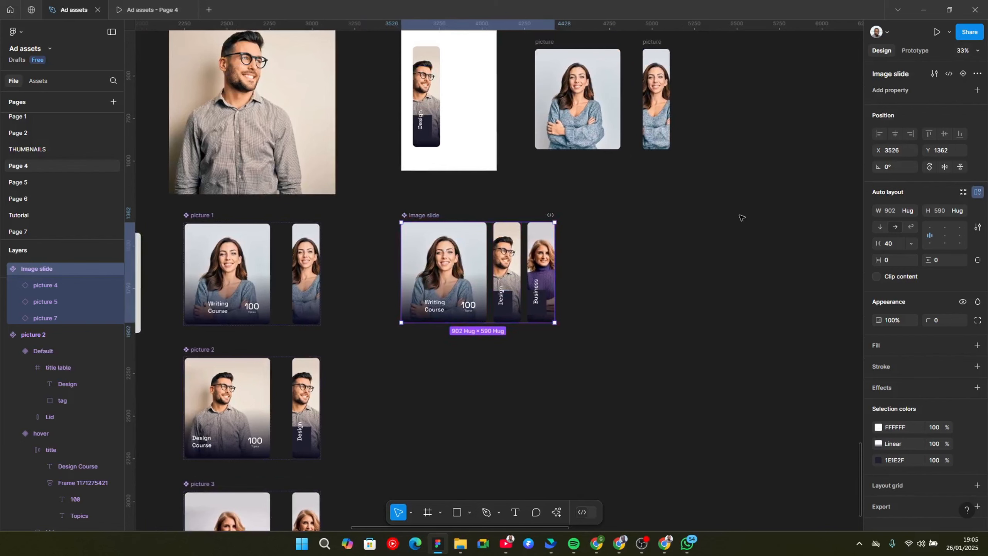
{"action": "left_click", "coordinate": [964, 74]}
{"action": "scroll", "coordinate": [446, 417], "scroll_direction": "up", "scroll_amount": 2}
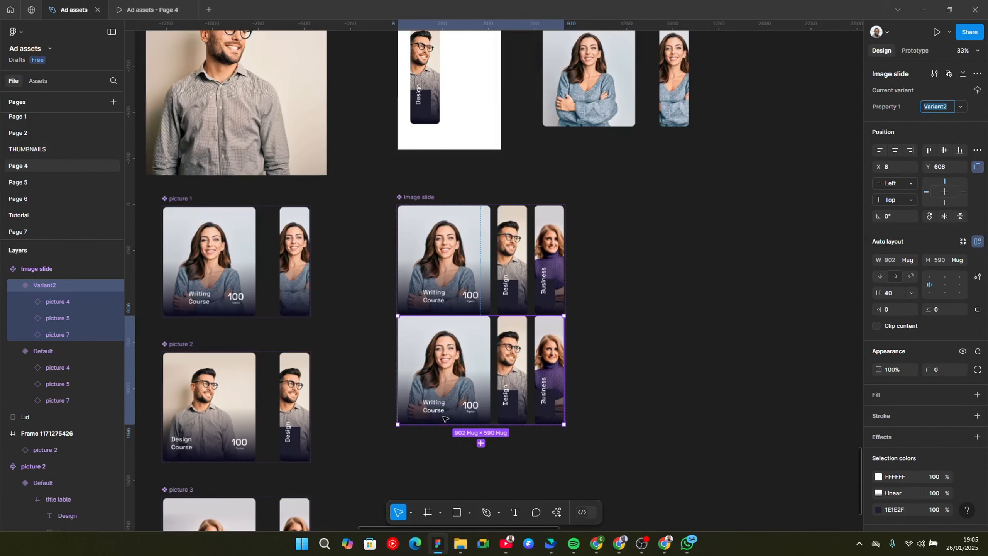
{"action": "left_click", "coordinate": [484, 444]}
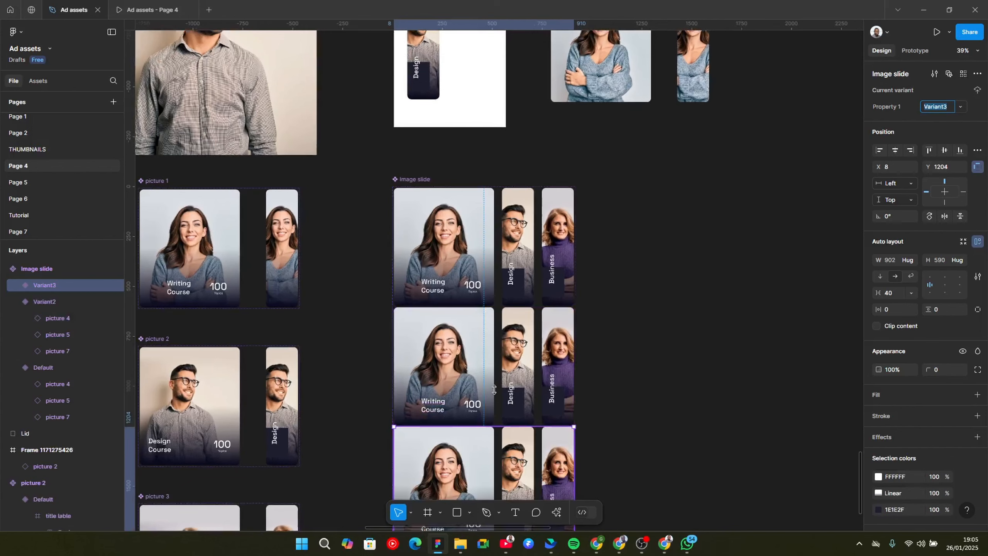
{"action": "scroll", "coordinate": [495, 391], "scroll_direction": "down", "scroll_amount": 5}
{"action": "scroll", "coordinate": [503, 188], "scroll_direction": "up", "scroll_amount": 1}
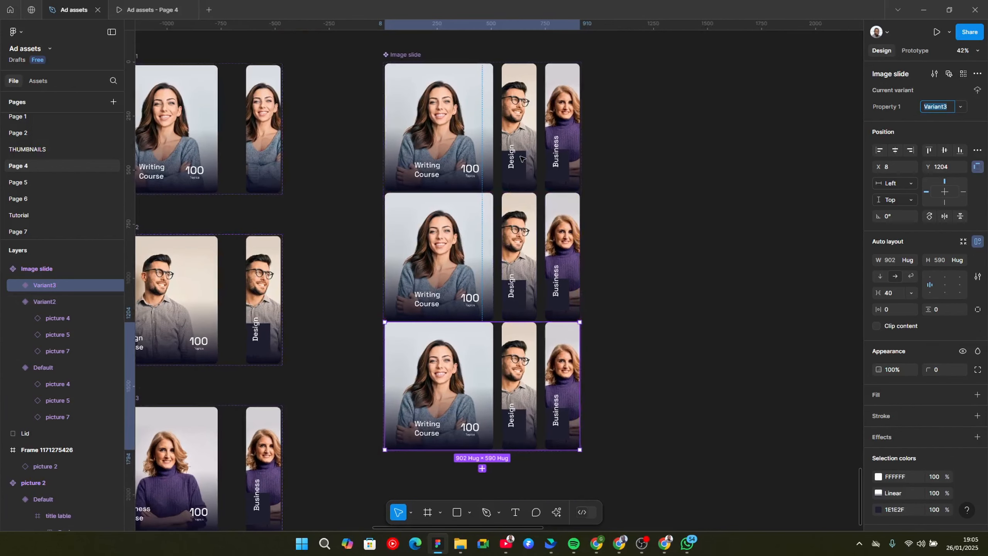
Set the vertical spacing between the Image slide variants to 131 and resize the component set to fit them.
{"action": "left_click", "coordinate": [402, 56]}
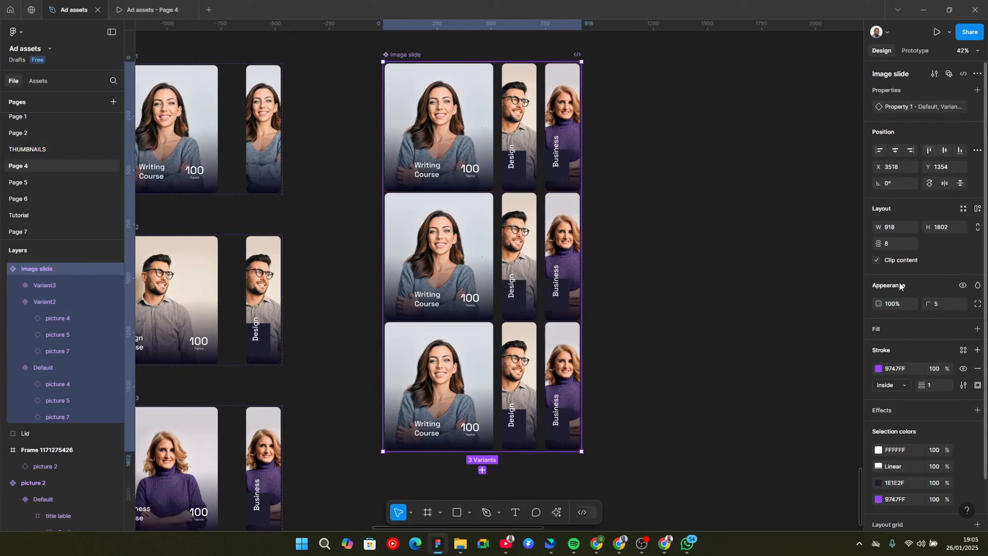
{"action": "left_click_drag", "start_coordinate": [876, 243], "coordinate": [923, 242]}
{"action": "left_click", "coordinate": [965, 209]}
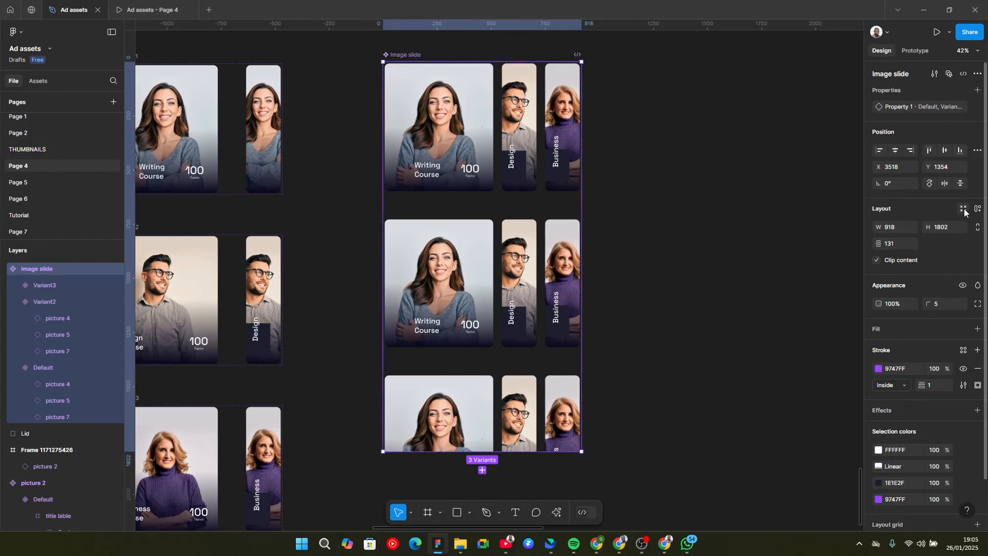
{"action": "scroll", "coordinate": [467, 253], "scroll_direction": "down", "scroll_amount": 1}
{"action": "scroll", "coordinate": [464, 252], "scroll_direction": "up", "scroll_amount": 2}
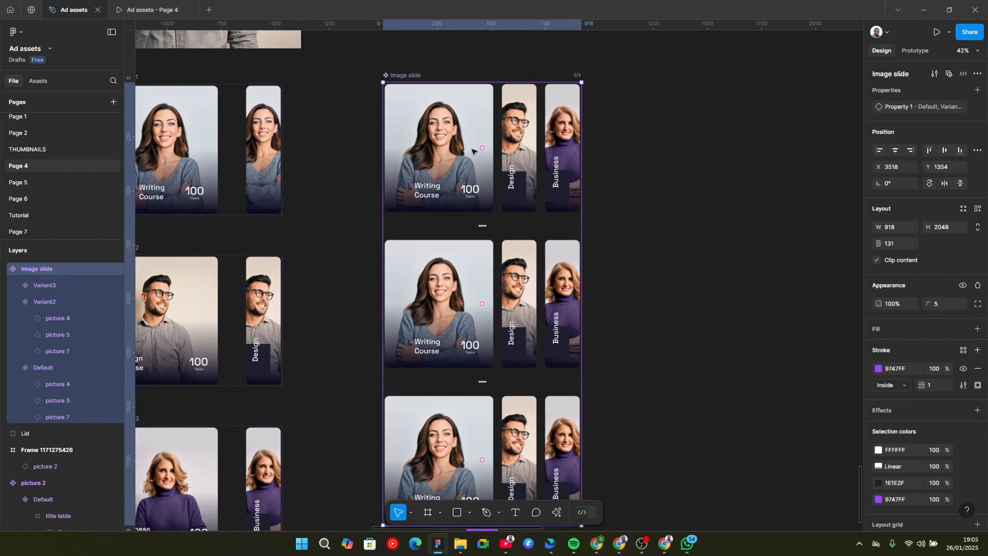
In Image slide's Variant2, switch the picture 2 instance to hover and the picture 1 instance to Default.
{"action": "left_click", "coordinate": [515, 290]}
{"action": "left_click", "coordinate": [515, 290]}
{"action": "left_click", "coordinate": [931, 107]}
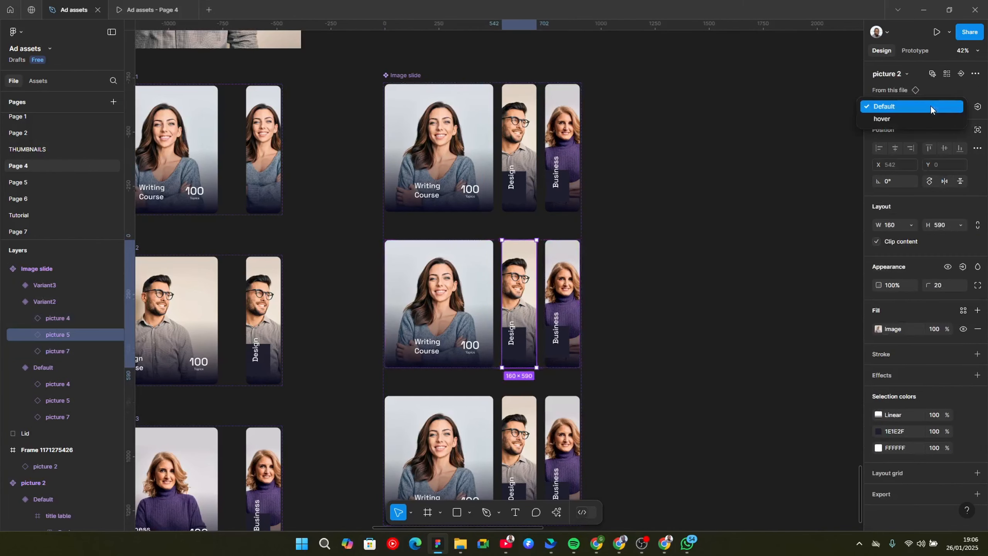
{"action": "left_click", "coordinate": [890, 119]}
{"action": "key", "text": "shift+Tab"}
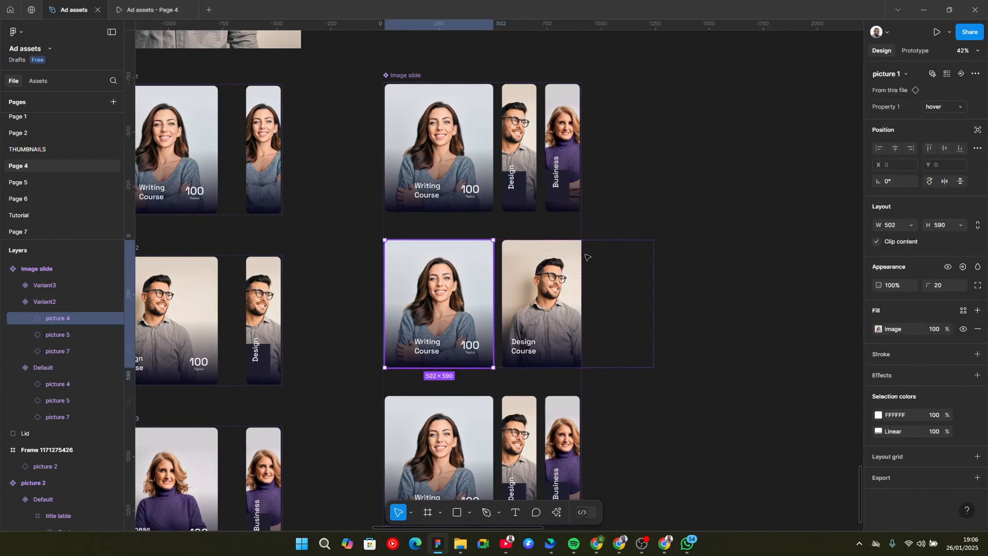
{"action": "left_click", "coordinate": [949, 106]}
{"action": "left_click", "coordinate": [941, 94]}
{"action": "left_click", "coordinate": [703, 337]}
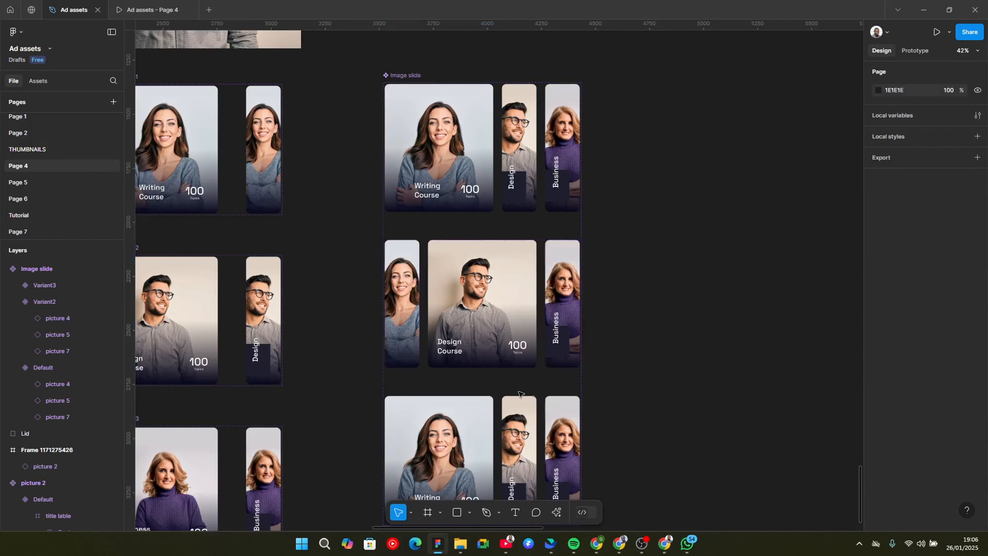
In Image slide's Variant3, switch the picture 3 instance to hover and the picture 1 instance to Default.
{"action": "left_click", "coordinate": [477, 412]}
{"action": "left_click", "coordinate": [570, 444]}
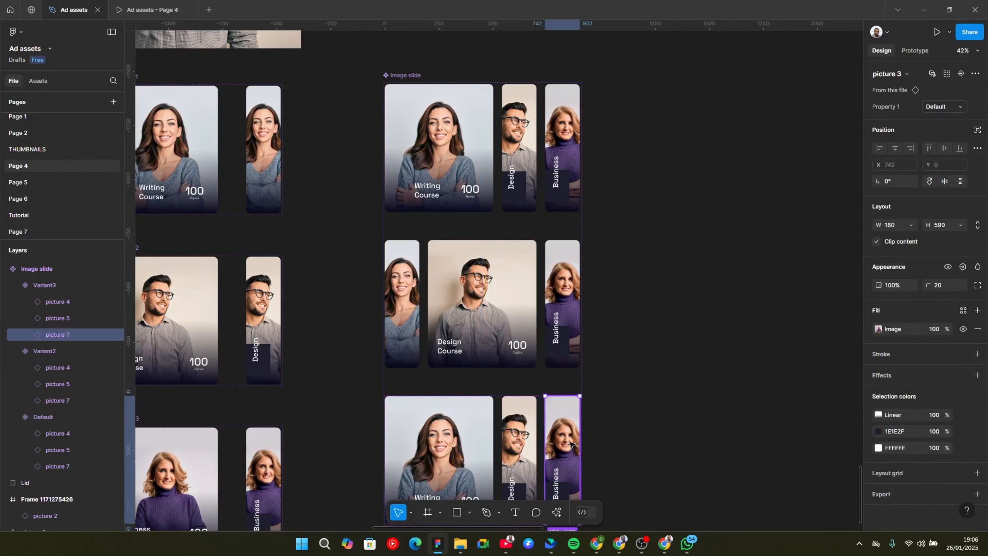
{"action": "left_click", "coordinate": [959, 107]}
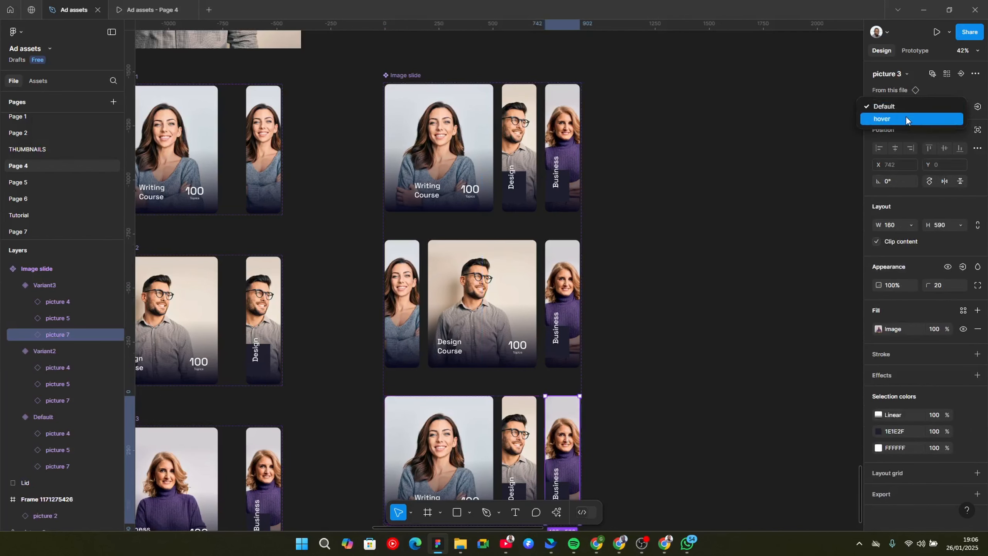
{"action": "left_click", "coordinate": [908, 118]}
{"action": "left_click", "coordinate": [466, 437]}
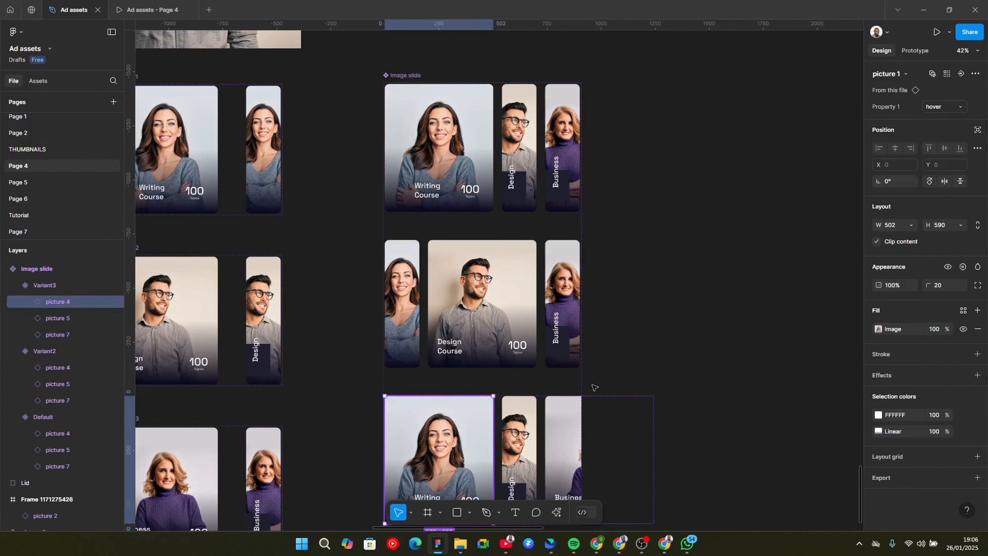
{"action": "left_click", "coordinate": [938, 107]}
{"action": "left_click", "coordinate": [914, 96]}
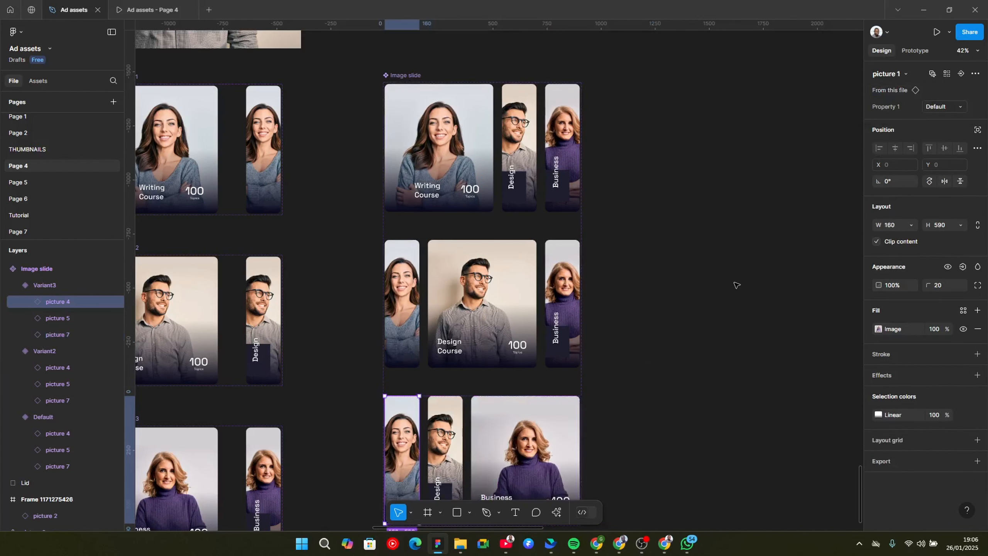
Link the picture 2 instance in Image slide's Default variant to Variant2 with an on-click Change to interaction.
{"action": "left_click", "coordinate": [466, 380]}
{"action": "scroll", "coordinate": [466, 380], "scroll_direction": "down", "scroll_amount": 1}
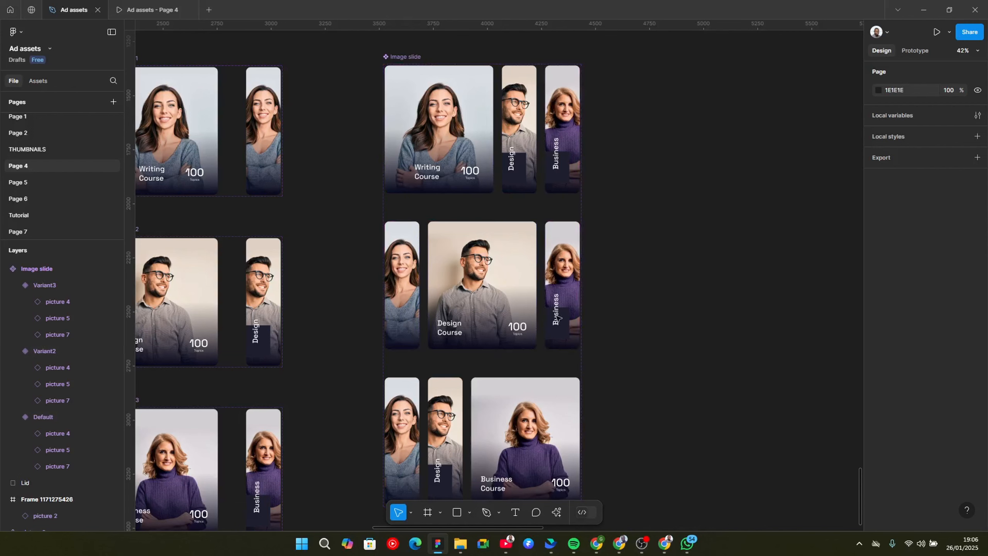
{"action": "scroll", "coordinate": [600, 206], "scroll_direction": "up", "scroll_amount": 2}
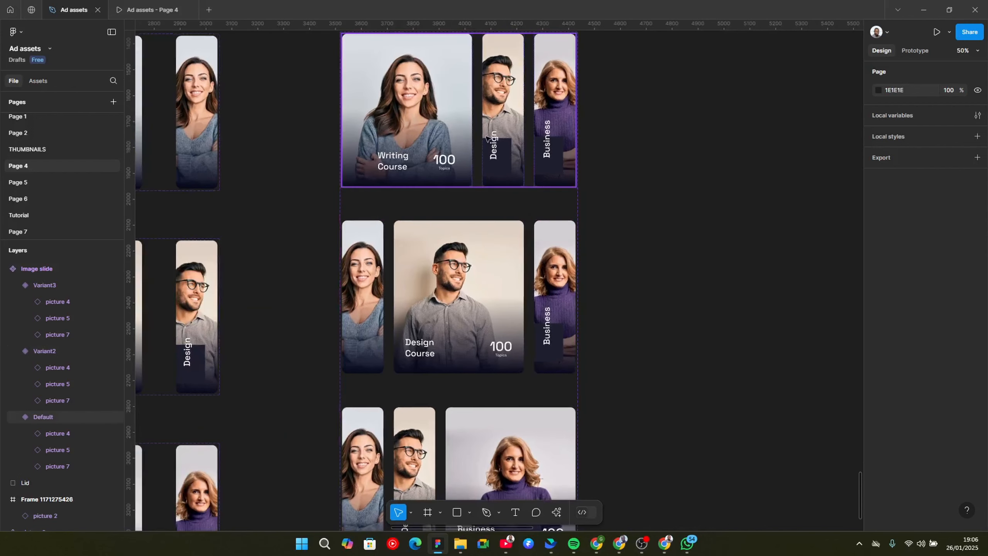
{"action": "scroll", "coordinate": [527, 206], "scroll_direction": "up", "scroll_amount": 1}
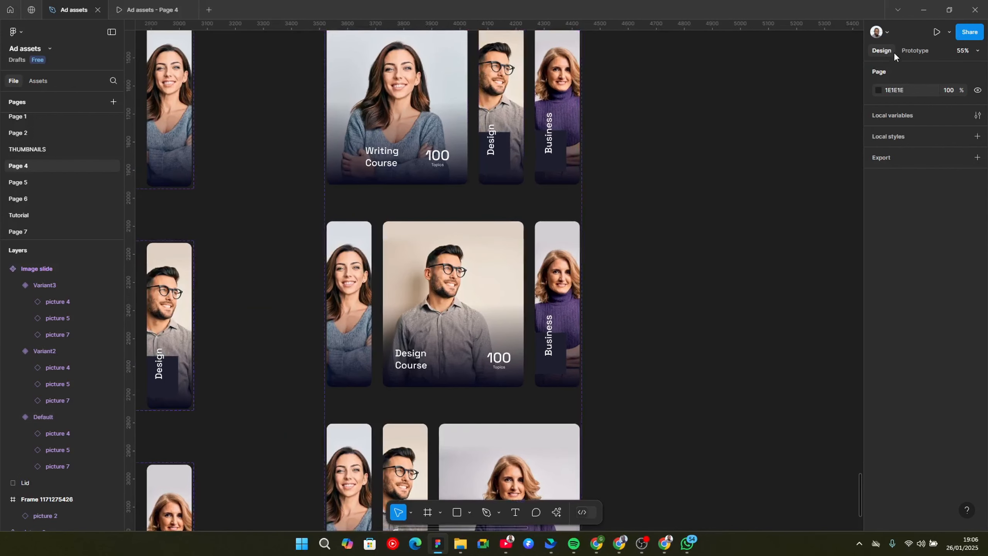
{"action": "left_click", "coordinate": [912, 50]}
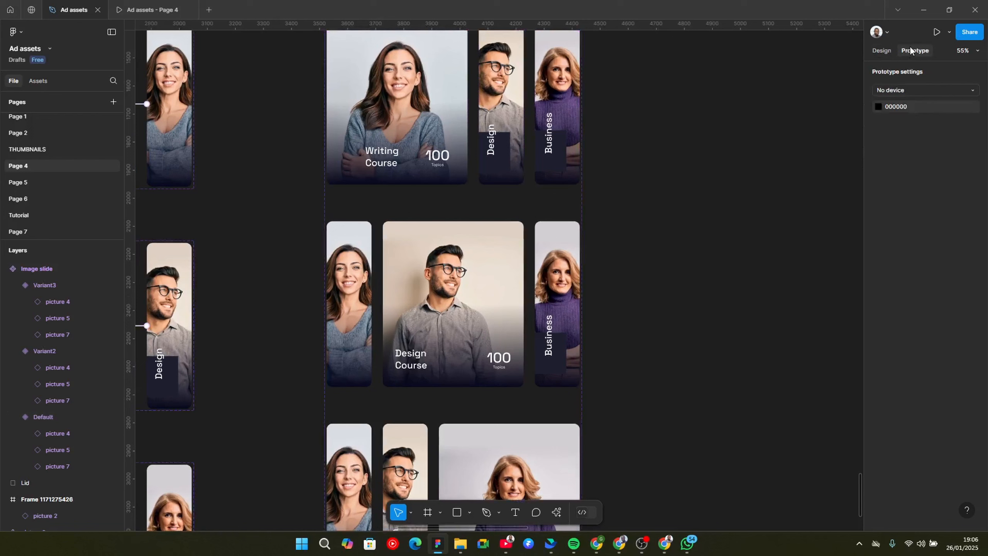
{"action": "left_click", "coordinate": [506, 123]}
{"action": "left_click", "coordinate": [505, 123]}
{"action": "left_click_drag", "start_coordinate": [501, 185], "coordinate": [443, 236]}
{"action": "left_click", "coordinate": [460, 268]}
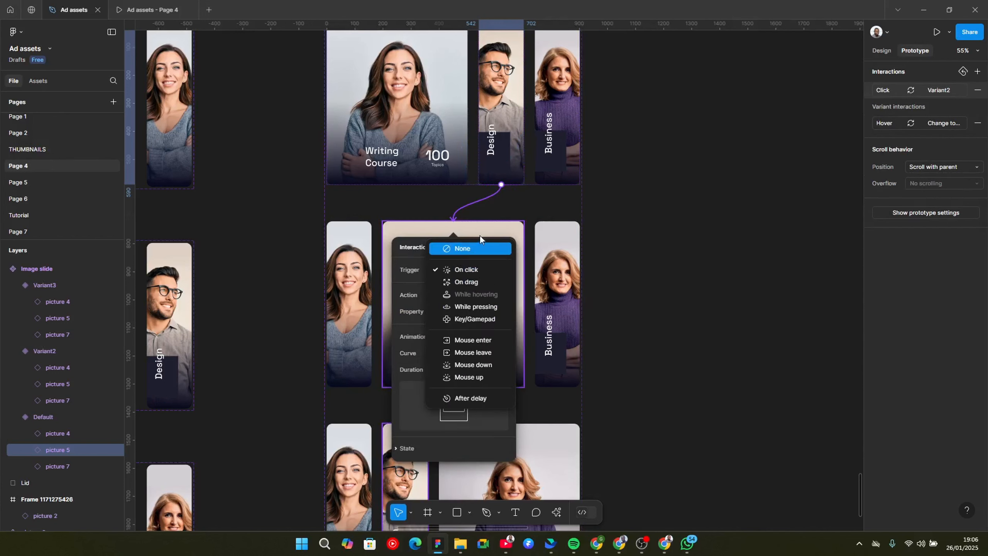
{"action": "key", "text": "Escape"}
{"action": "scroll", "coordinate": [361, 228], "scroll_direction": "down", "scroll_amount": 1}
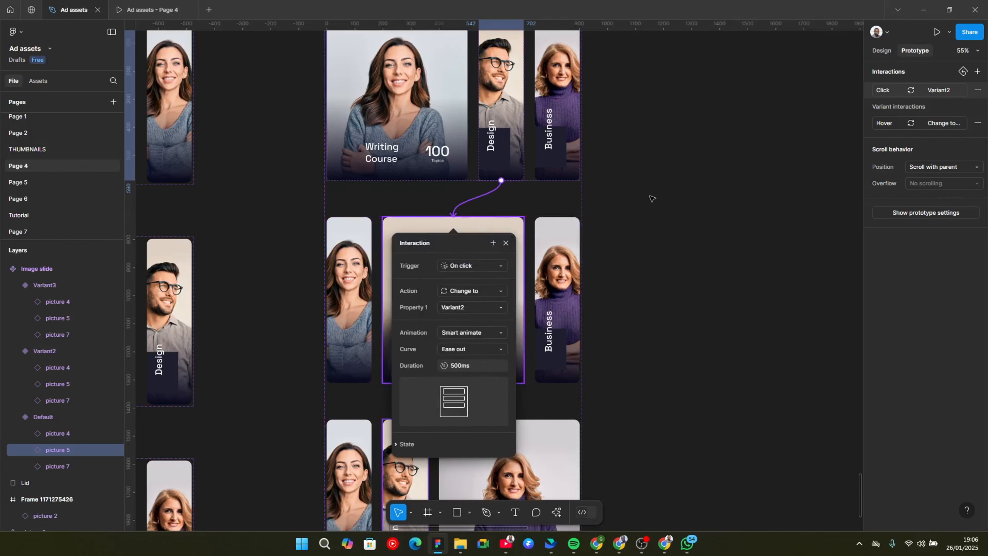
{"action": "left_click", "coordinate": [506, 242]}
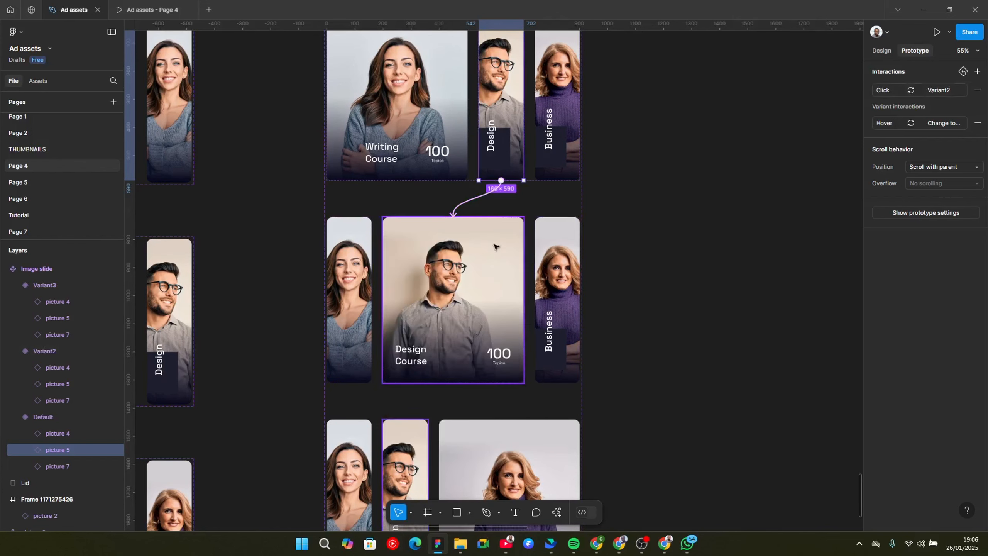
Remove the While hovering interactions from the Default variants of the picture 1, picture 2 and picture 3 components.
{"action": "scroll", "coordinate": [291, 265], "scroll_direction": "left", "scroll_amount": 8}
{"action": "left_click", "coordinate": [501, 280]}
{"action": "scroll", "coordinate": [496, 283], "scroll_direction": "right", "scroll_amount": 1}
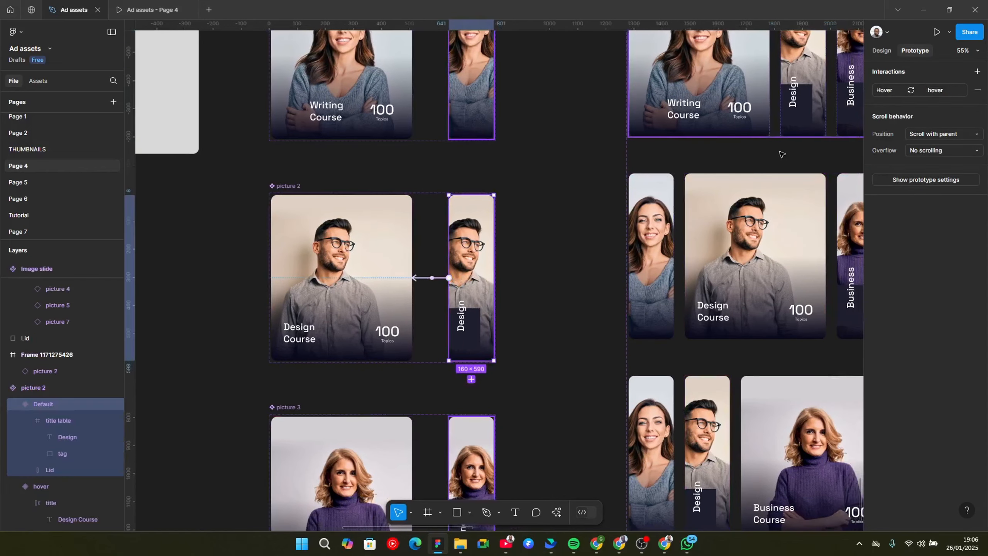
{"action": "left_click", "coordinate": [430, 278]}
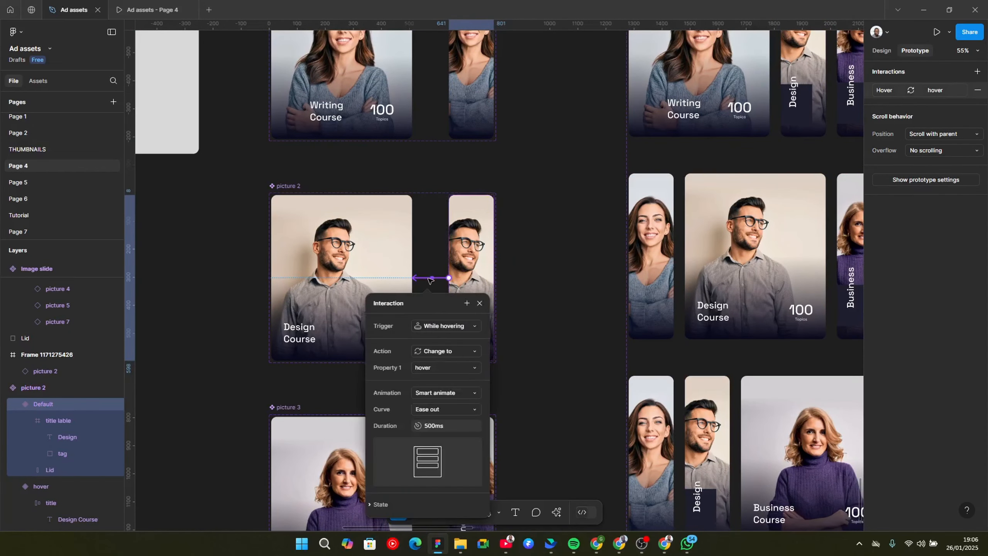
{"action": "left_click_drag", "start_coordinate": [505, 214], "coordinate": [561, 237]}
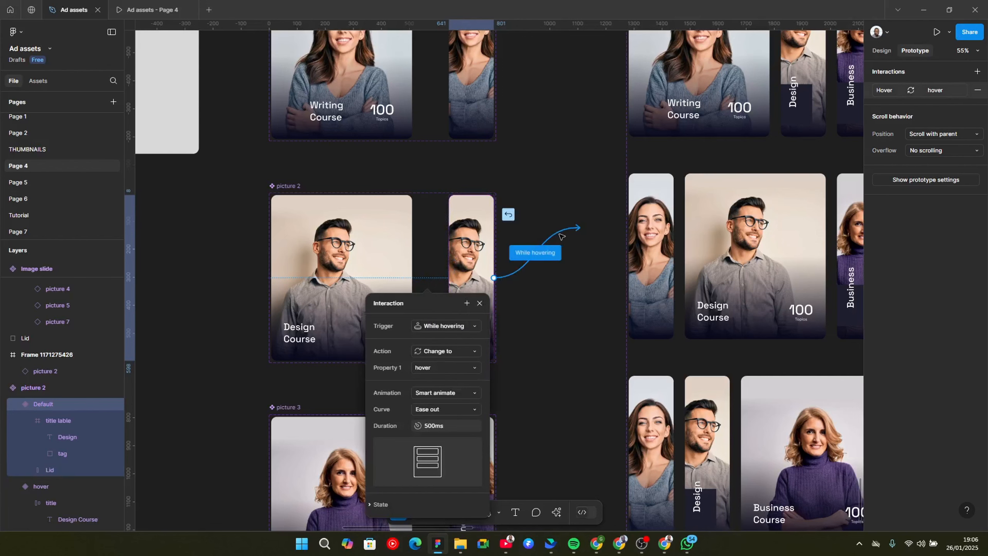
{"action": "left_click", "coordinate": [530, 161]}
{"action": "scroll", "coordinate": [530, 160], "scroll_direction": "up", "scroll_amount": 2}
{"action": "left_click", "coordinate": [482, 99]}
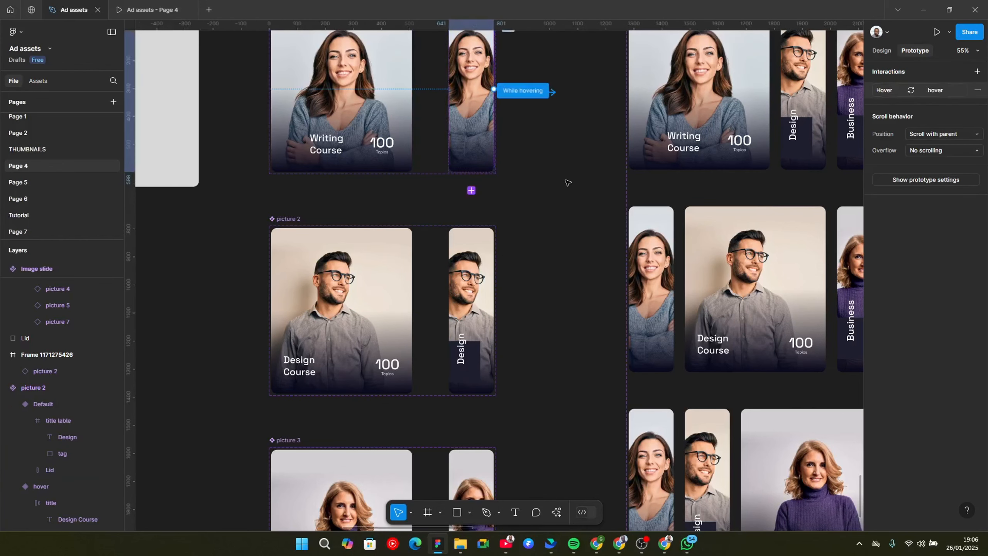
{"action": "left_click", "coordinate": [567, 183]}
{"action": "scroll", "coordinate": [551, 331], "scroll_direction": "down", "scroll_amount": 5}
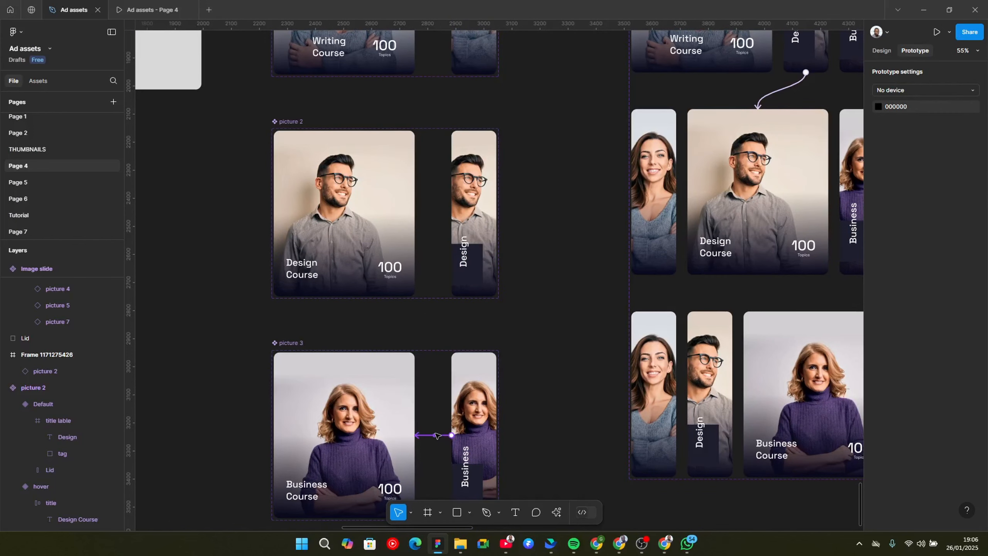
{"action": "left_click", "coordinate": [437, 435]}
{"action": "left_click", "coordinate": [580, 284]}
Rename the Default, Variant2 and Variant3 variants of Image slide to 1, 2 and 3.
{"action": "left_click_drag", "start_coordinate": [666, 241], "coordinate": [323, 368]}
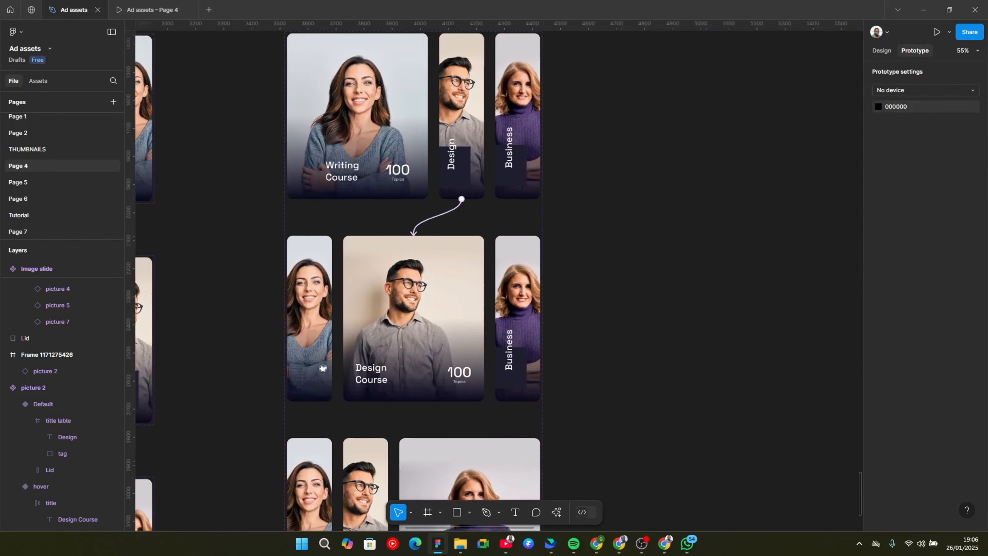
{"action": "left_click", "coordinate": [428, 288]}
{"action": "left_click", "coordinate": [394, 100]}
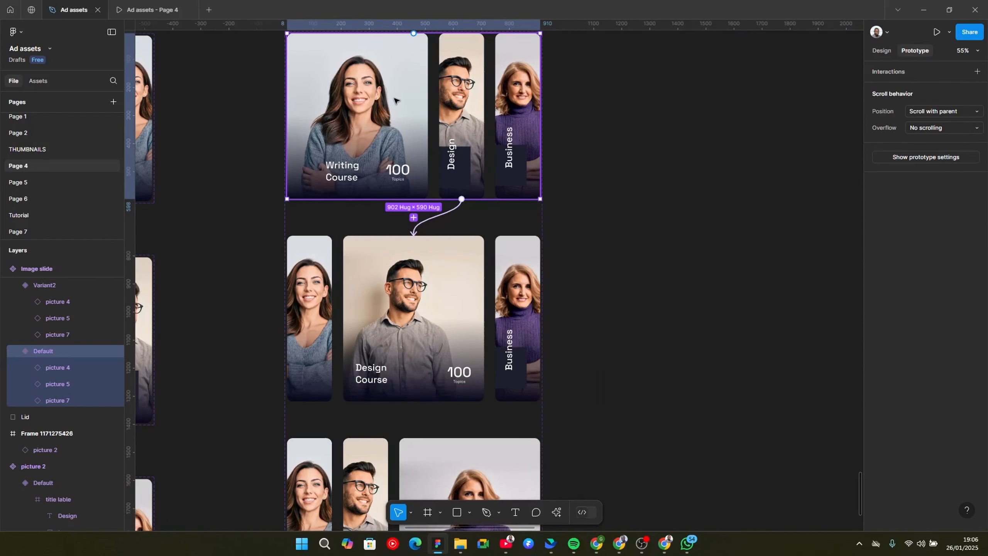
{"action": "left_click", "coordinate": [880, 50]}
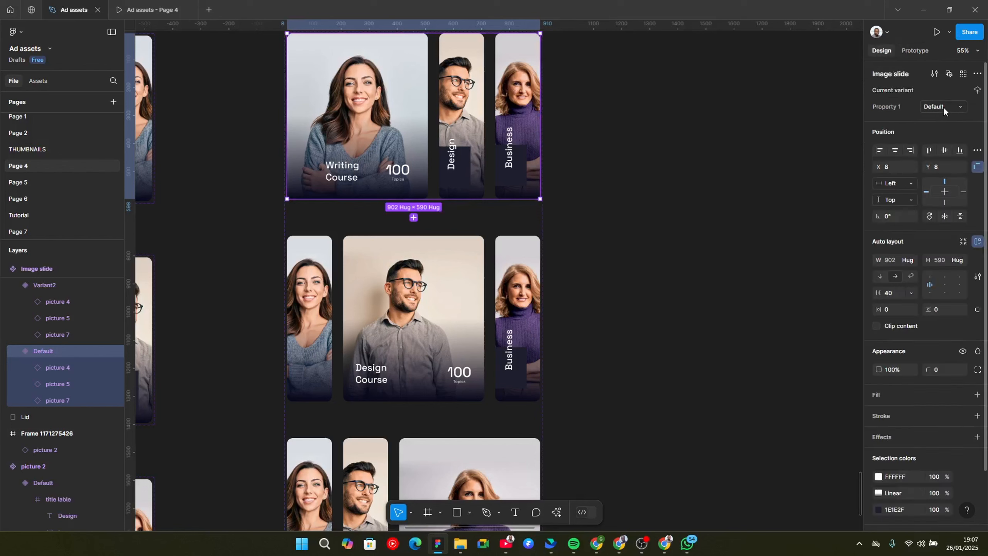
{"action": "left_click", "coordinate": [466, 298]}
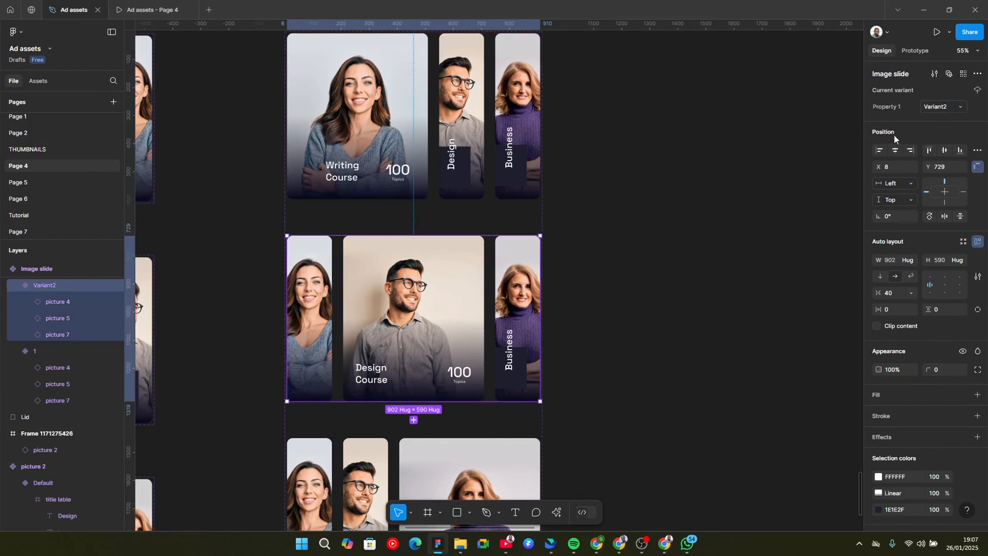
{"action": "left_click", "coordinate": [482, 447]}
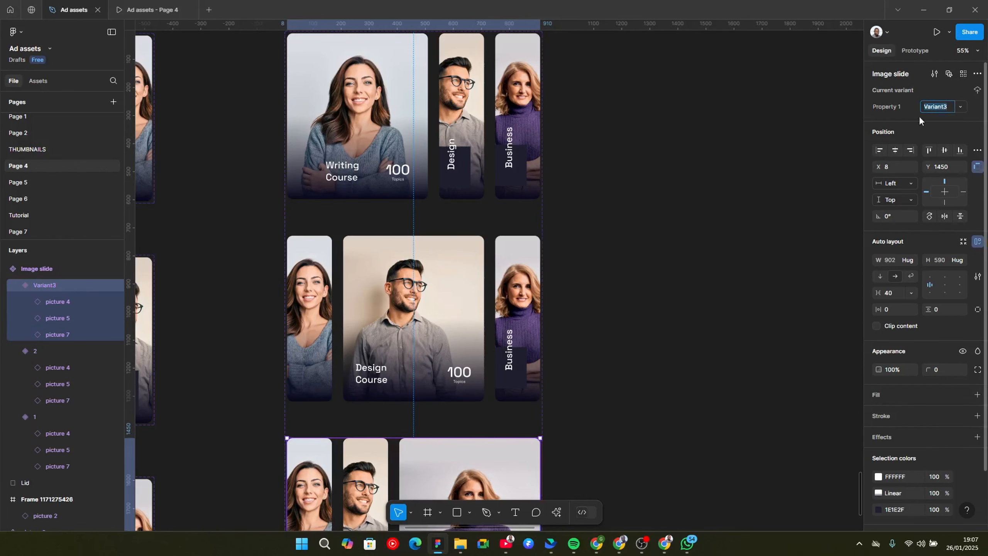
{"action": "type", "text": "2"}
{"action": "key", "text": "Return"}
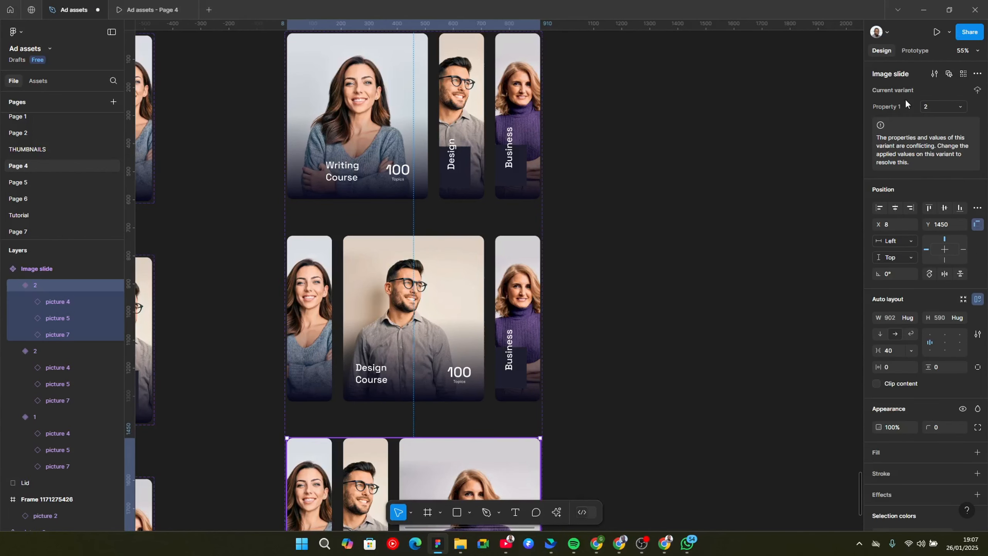
{"action": "left_click", "coordinate": [696, 250]}
{"action": "left_click", "coordinate": [488, 249]}
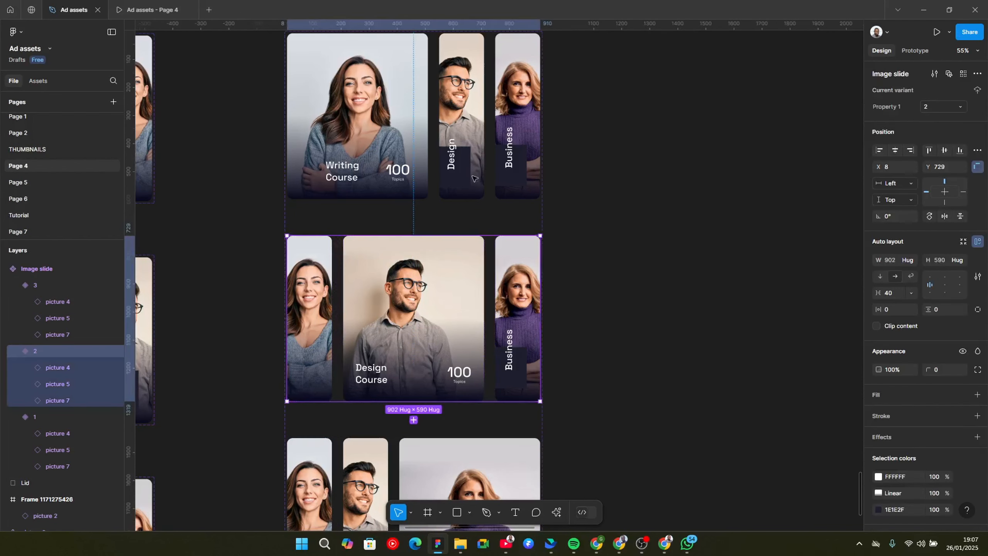
{"action": "left_click", "coordinate": [425, 463]}
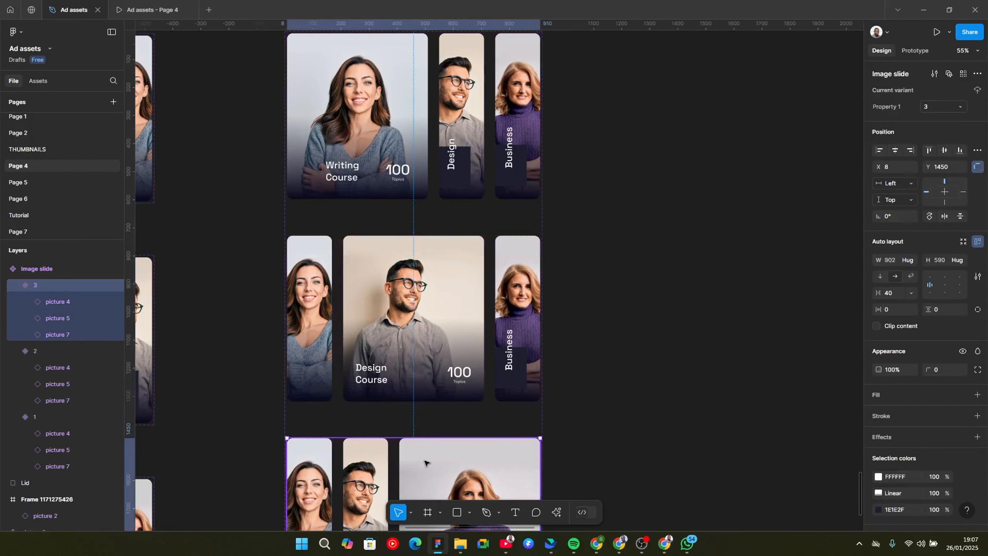
Set the trigger of the interaction from variant 1's picture 2 instance to variant 2 to While hovering.
{"action": "left_click", "coordinate": [426, 164]}
{"action": "scroll", "coordinate": [500, 175], "scroll_direction": "up", "scroll_amount": 3}
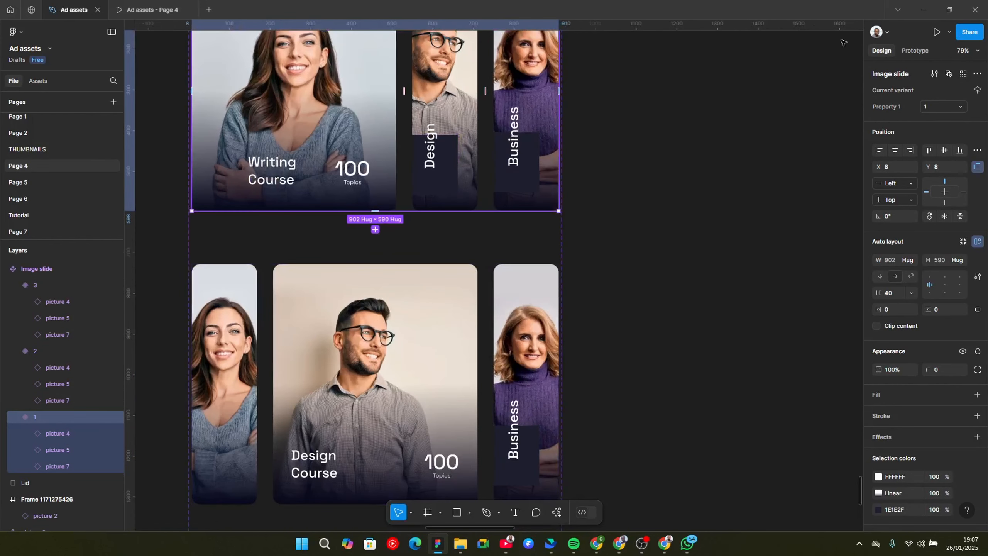
{"action": "key", "text": "shift+e"}
{"action": "left_click_drag", "start_coordinate": [444, 211], "coordinate": [421, 237]}
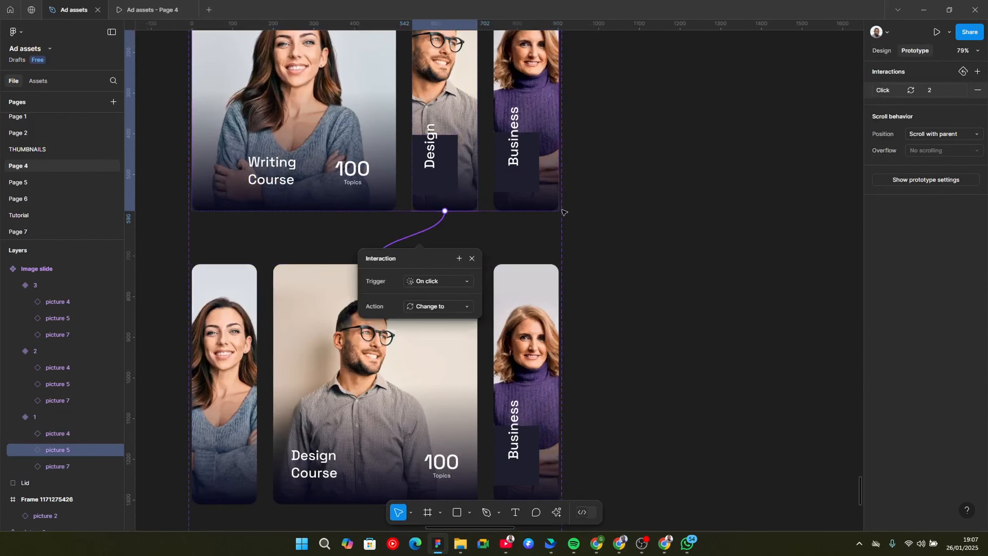
{"action": "left_click", "coordinate": [457, 282]}
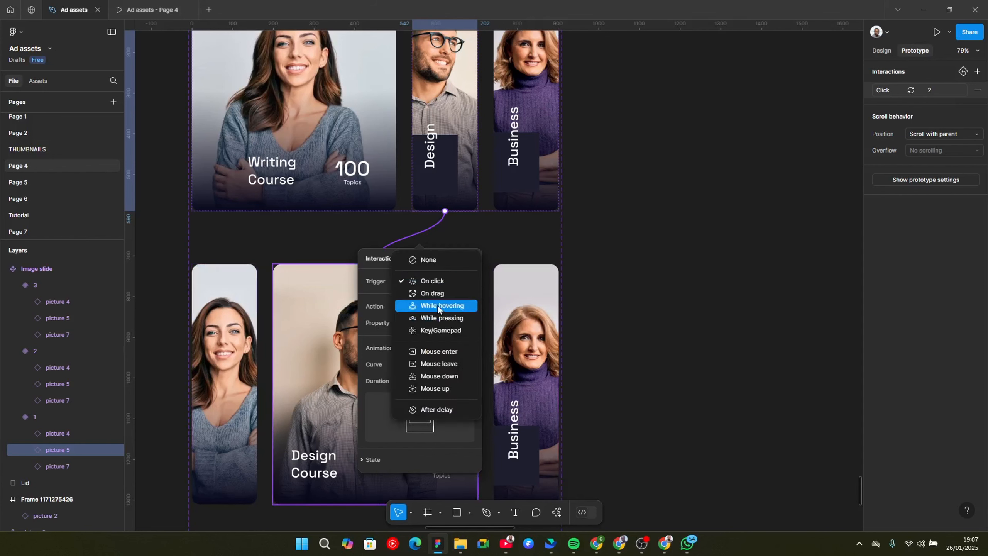
{"action": "left_click", "coordinate": [437, 305]}
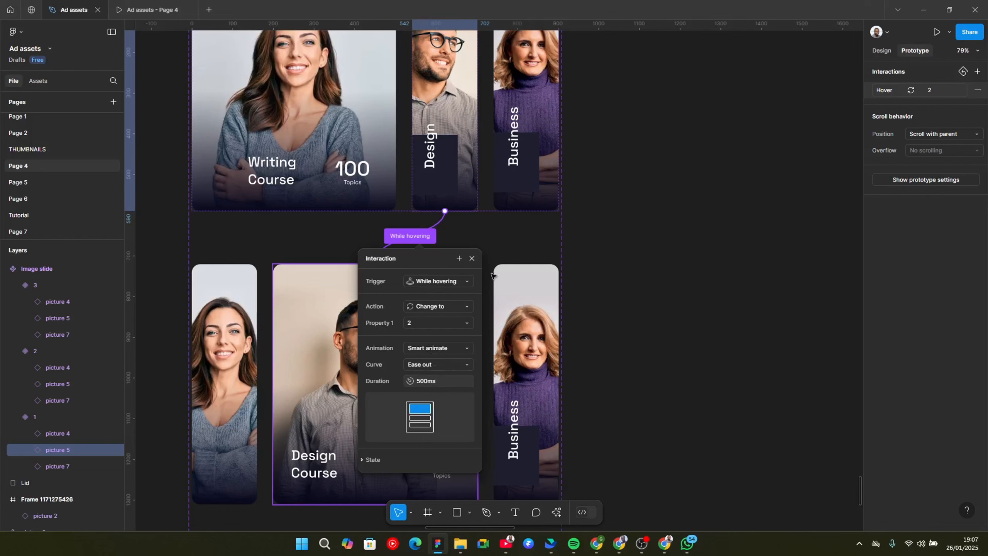
{"action": "left_click", "coordinate": [511, 251]}
{"action": "scroll", "coordinate": [440, 203], "scroll_direction": "down", "scroll_amount": 3}
{"action": "left_click", "coordinate": [405, 133]}
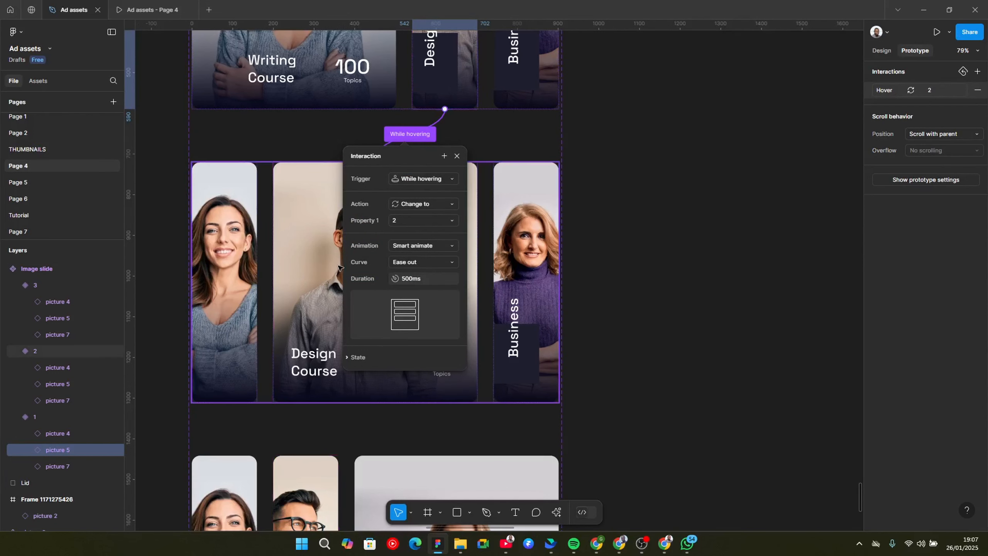
{"action": "scroll", "coordinate": [479, 93], "scroll_direction": "down", "scroll_amount": 1}
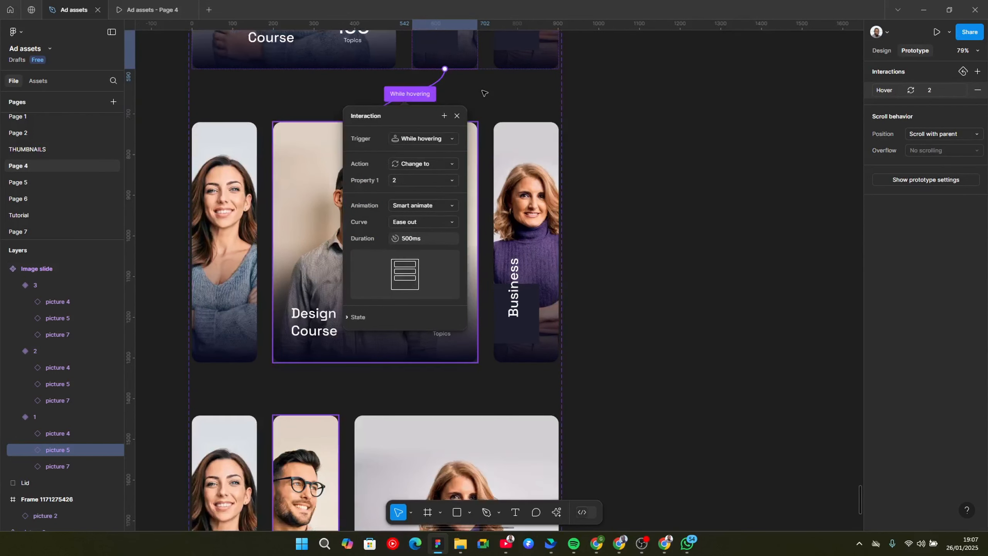
{"action": "key", "text": "Escape"}
{"action": "right_click", "coordinate": [408, 101]}
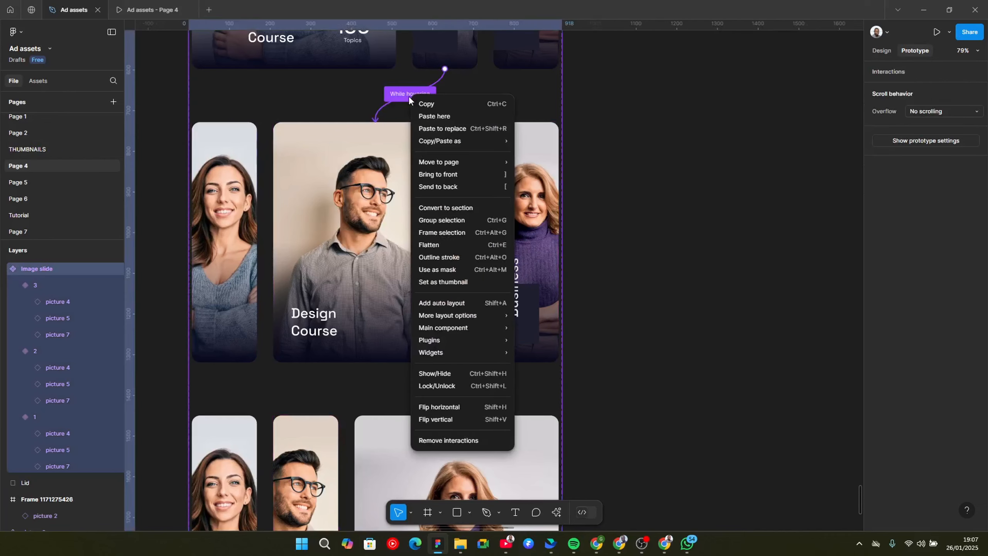
{"action": "key", "text": "Escape"}
{"action": "scroll", "coordinate": [389, 312], "scroll_direction": "down", "scroll_amount": 1}
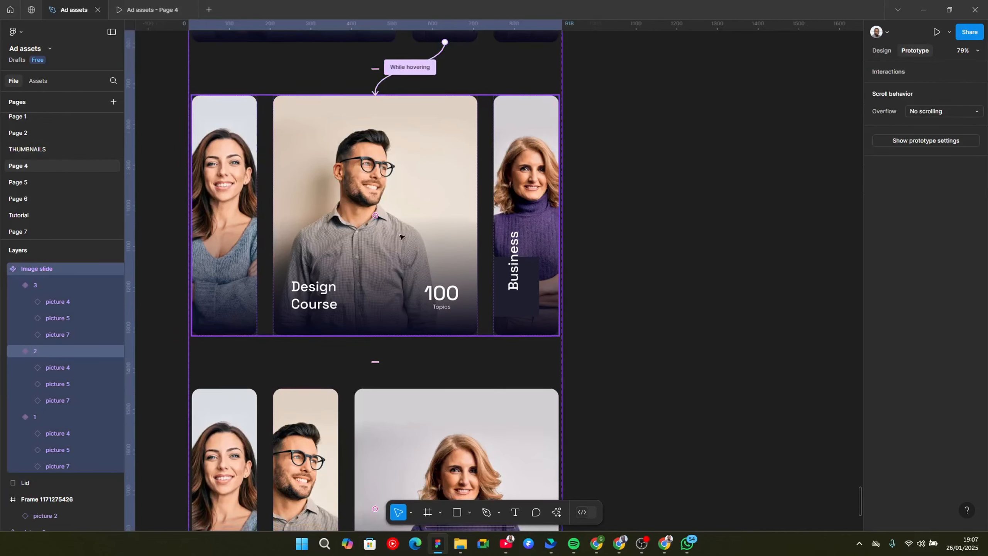
{"action": "double_click", "coordinate": [333, 422]}
{"action": "scroll", "coordinate": [325, 413], "scroll_direction": "down", "scroll_amount": 1}
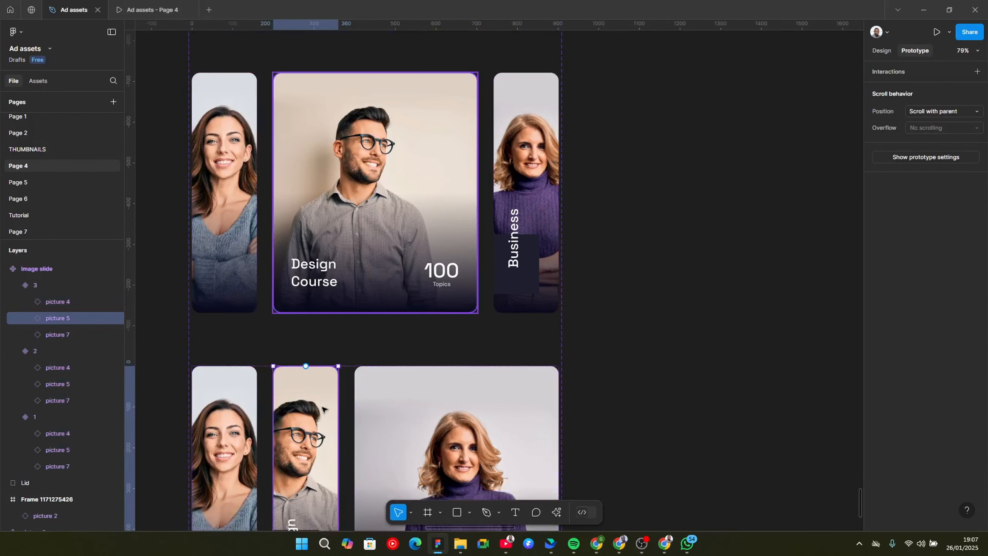
{"action": "left_click", "coordinate": [352, 346]}
{"action": "left_click", "coordinate": [296, 390]}
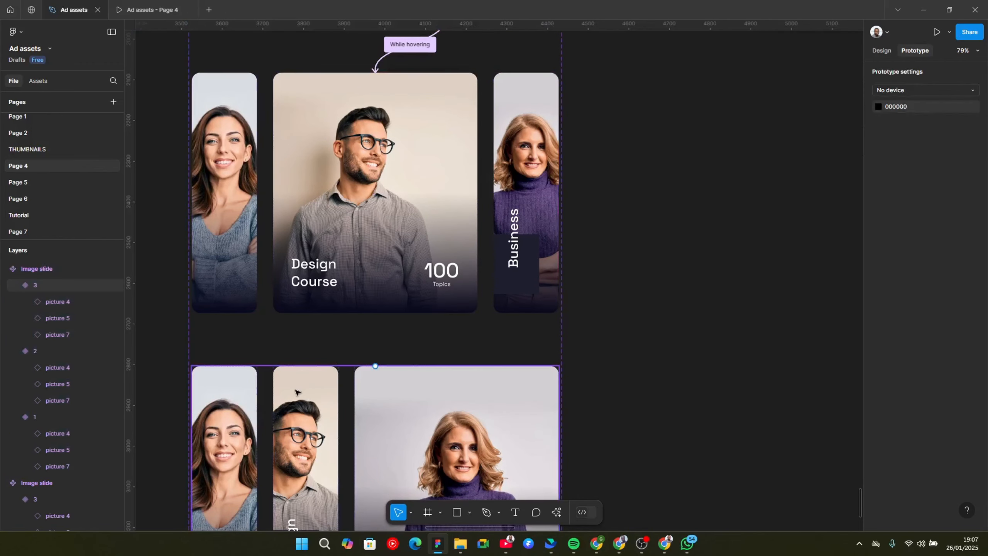
{"action": "left_click", "coordinate": [295, 390]}
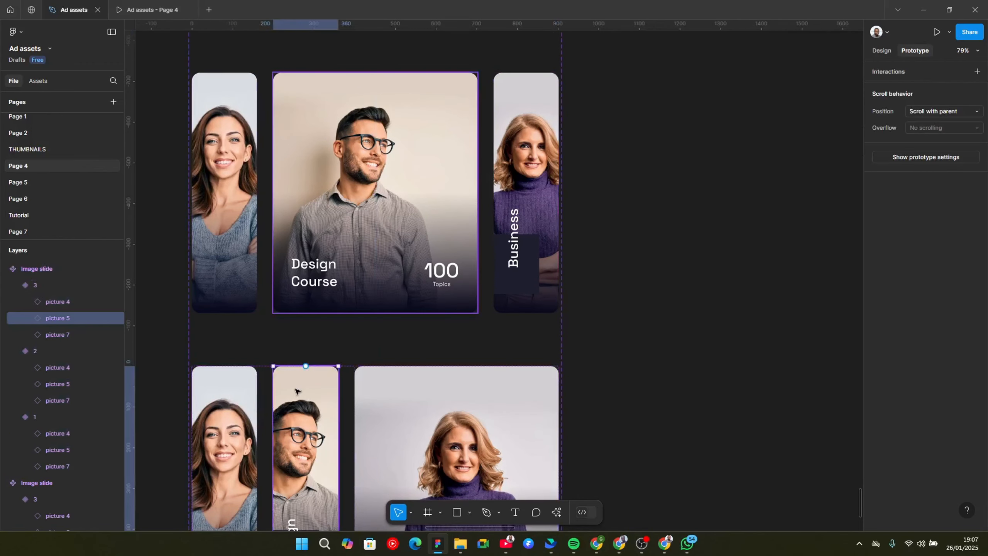
{"action": "left_click", "coordinate": [334, 343]}
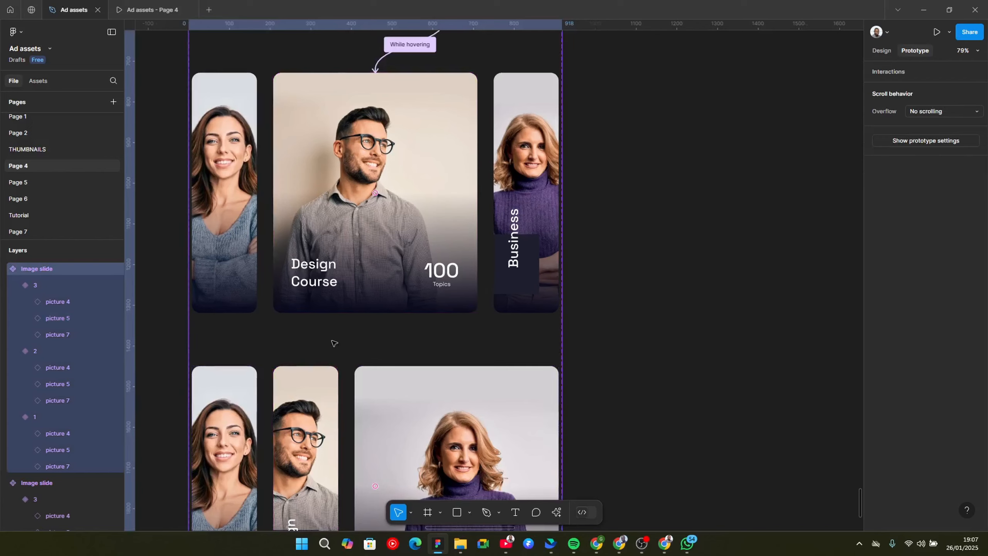
{"action": "key", "text": "Escape"}
Place a copy of the Image slide component set to the right of the original set.
{"action": "scroll", "coordinate": [377, 249], "scroll_direction": "down", "scroll_amount": 5}
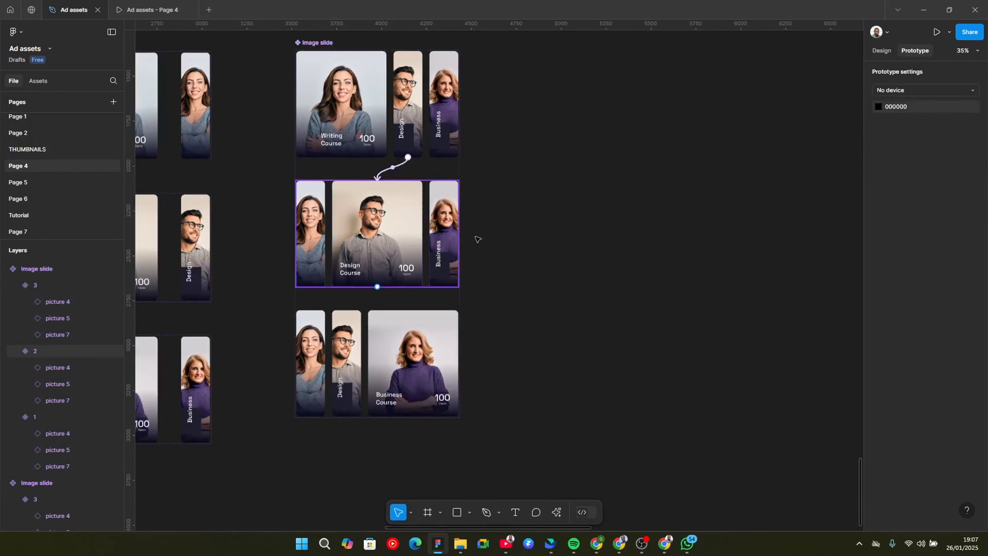
{"action": "left_click_drag", "start_coordinate": [459, 239], "coordinate": [558, 239]}
{"action": "key", "text": "ctrl+z"}
{"action": "left_click", "coordinate": [540, 316]}
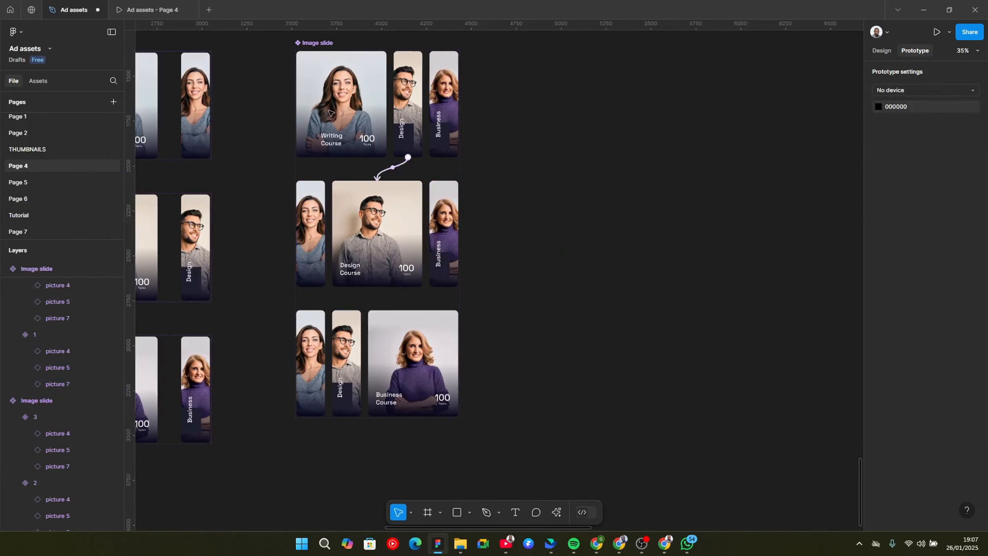
{"action": "scroll", "coordinate": [328, 112], "scroll_direction": "up", "scroll_amount": 1}
{"action": "left_click", "coordinate": [298, 71]}
{"action": "left_click_drag", "start_coordinate": [298, 71], "coordinate": [554, 78]}
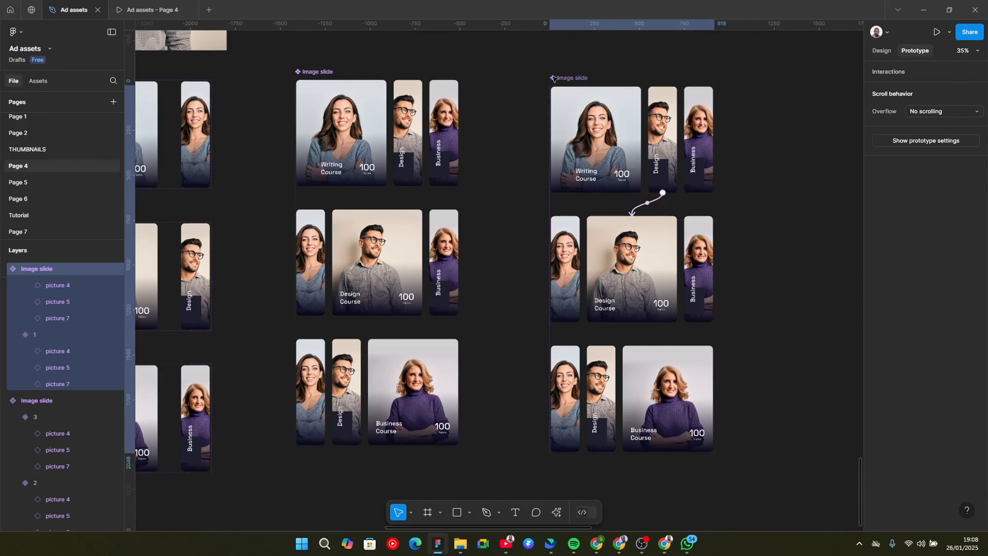
Delete the copies of the Image slide component set placed beside the original set.
{"action": "left_click_drag", "start_coordinate": [317, 72], "coordinate": [731, 75]}
{"action": "scroll", "coordinate": [476, 118], "scroll_direction": "down", "scroll_amount": 2}
{"action": "key", "text": "Escape"}
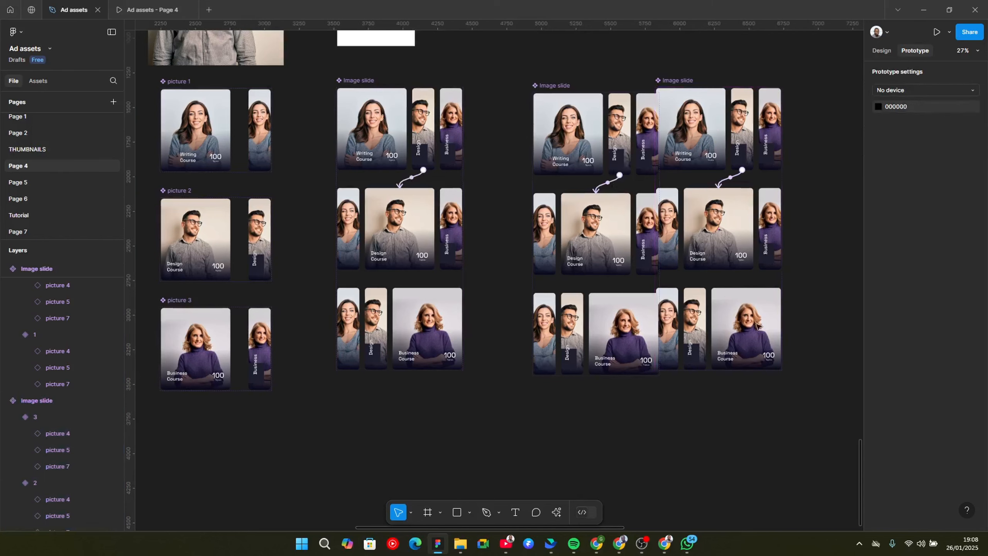
{"action": "left_click_drag", "start_coordinate": [517, 66], "coordinate": [804, 347]}
{"action": "key", "text": "Delete"}
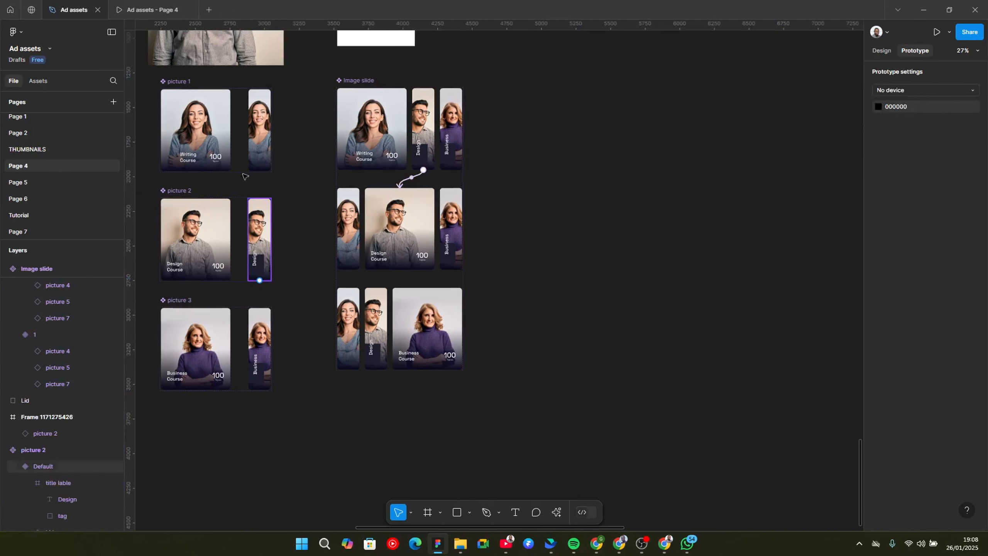
Review the settings of the interaction from variant 1's picture 2 instance to variant 2.
{"action": "mouse_move", "coordinate": [402, 211]}
{"action": "left_mouse_down"}
{"action": "mouse_move", "coordinate": [538, 210]}
{"action": "mouse_move", "coordinate": [412, 214]}
{"action": "left_mouse_up"}
{"action": "scroll", "coordinate": [413, 194], "scroll_direction": "up", "scroll_amount": 6}
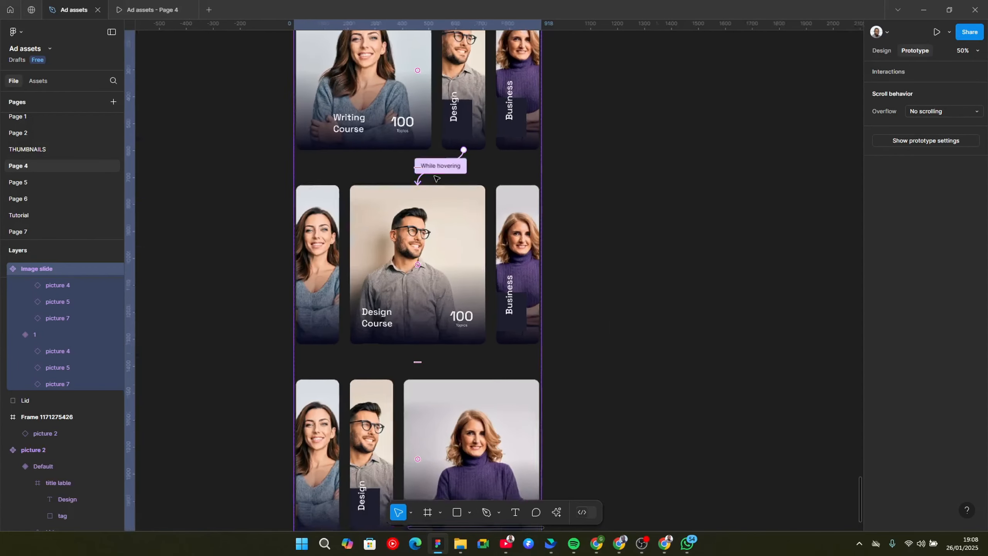
{"action": "left_click", "coordinate": [439, 164]}
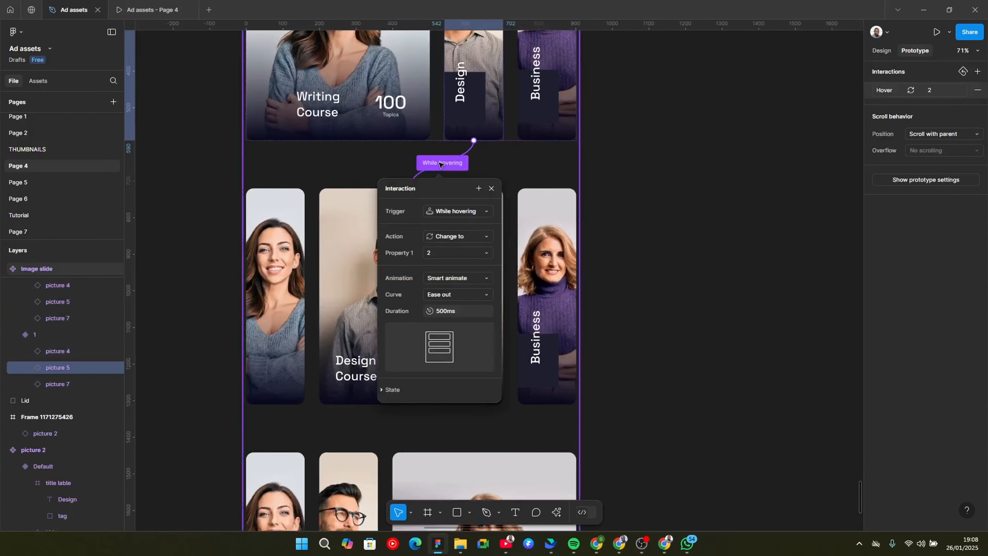
{"action": "left_click", "coordinate": [488, 157]}
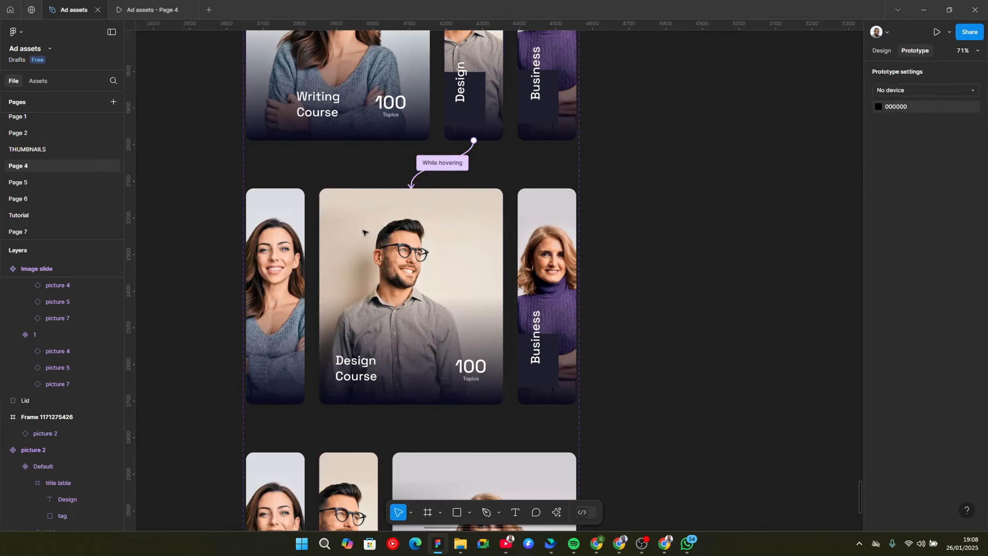
Connect variant 3's picture 2 instance to variant 2 with a While hovering interaction.
{"action": "scroll", "coordinate": [350, 459], "scroll_direction": "down", "scroll_amount": 3}
{"action": "left_click", "coordinate": [350, 462]}
{"action": "left_click", "coordinate": [350, 462]}
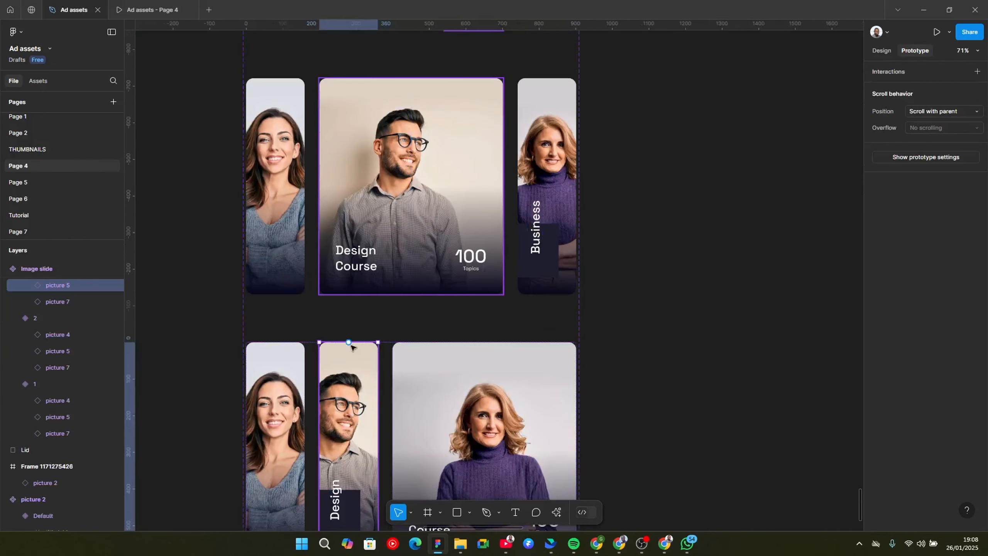
{"action": "left_click_drag", "start_coordinate": [349, 342], "coordinate": [383, 314]}
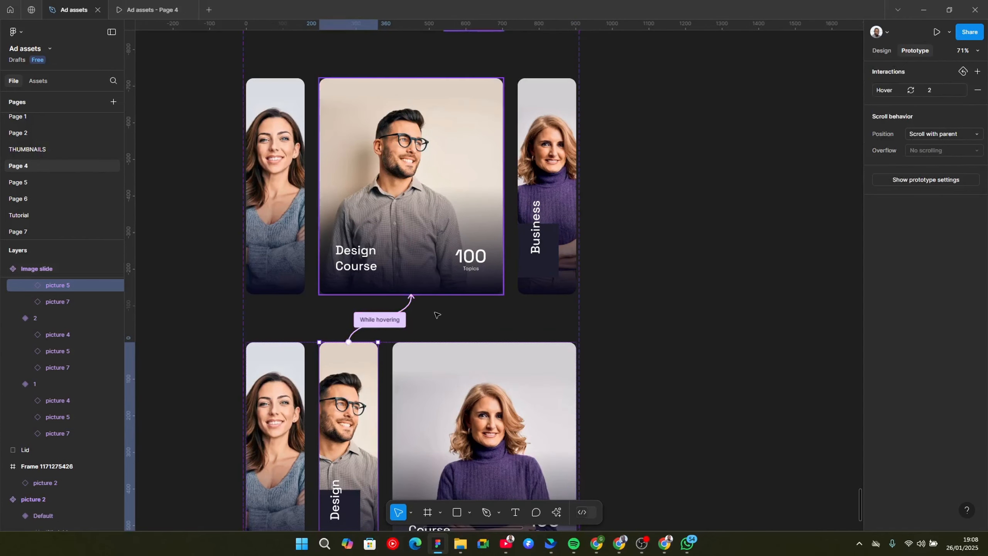
Connect variant 1's picture 3 instance to variant 3 and set the interaction's trigger to While hovering.
{"action": "scroll", "coordinate": [384, 323], "scroll_direction": "up", "scroll_amount": 1}
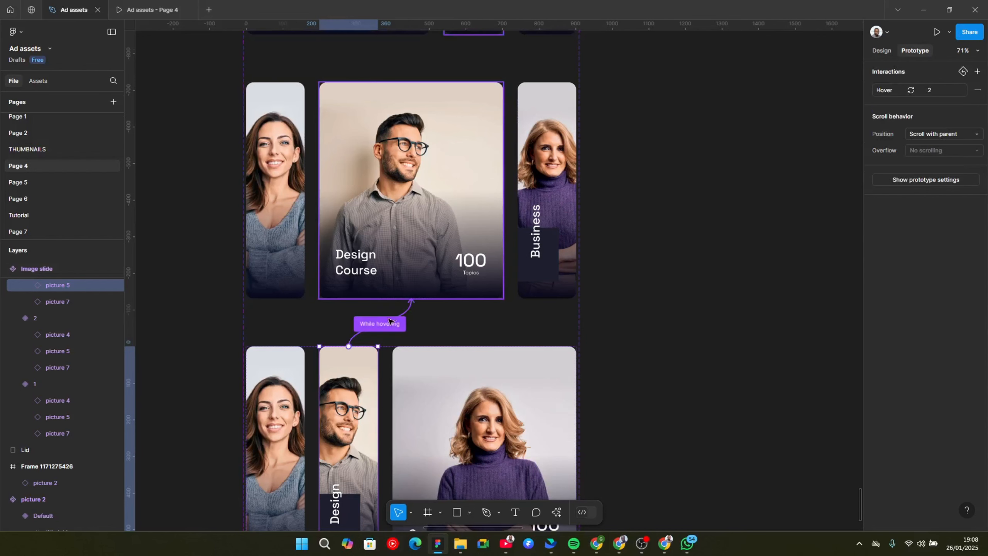
{"action": "scroll", "coordinate": [439, 222], "scroll_direction": "up", "scroll_amount": 2}
{"action": "left_click", "coordinate": [551, 98]}
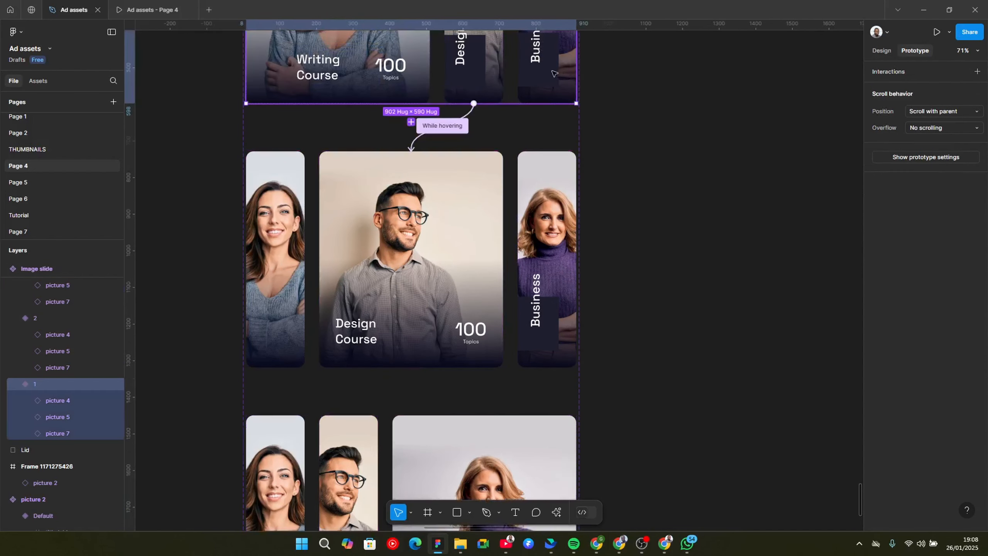
{"action": "left_click", "coordinate": [551, 97]}
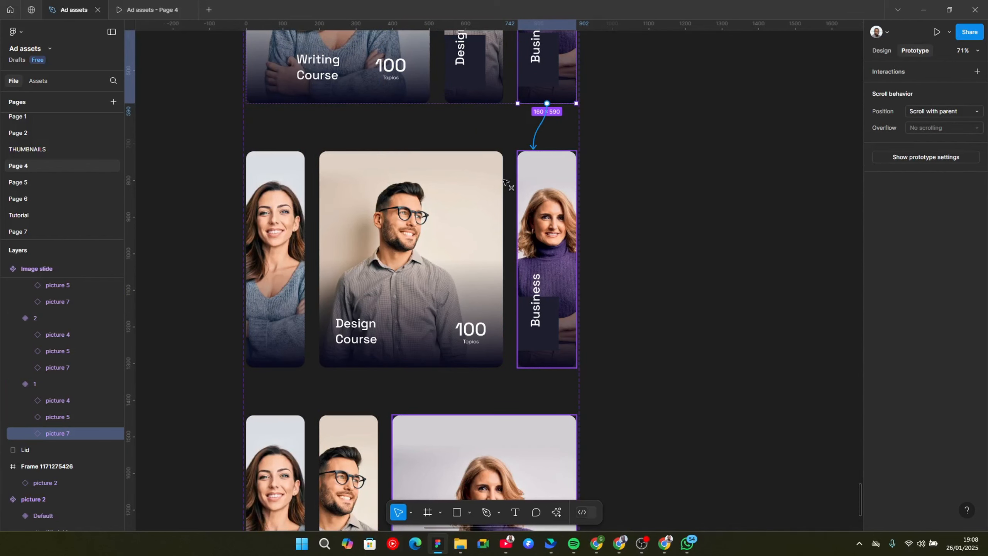
{"action": "left_click_drag", "start_coordinate": [505, 181], "coordinate": [456, 483]}
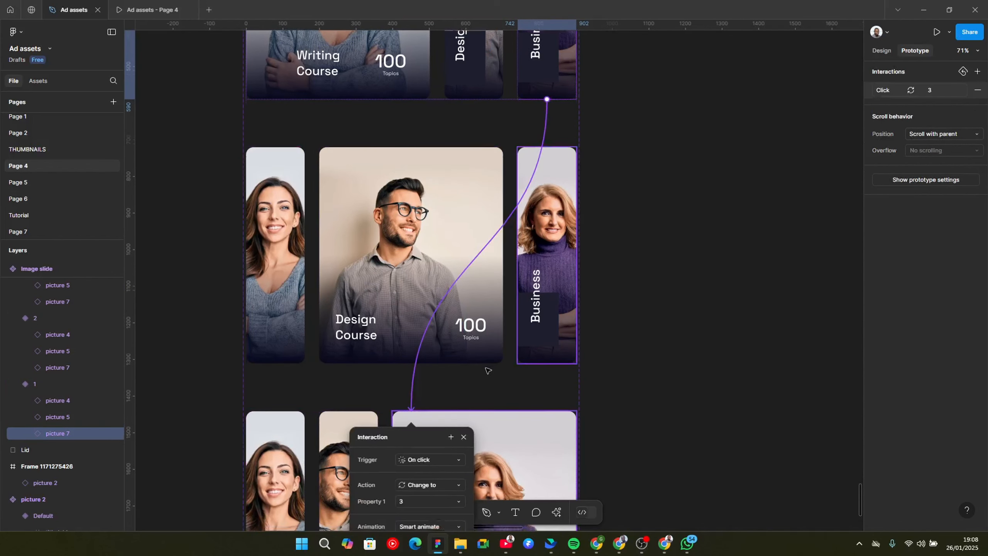
{"action": "scroll", "coordinate": [459, 350], "scroll_direction": "down", "scroll_amount": 3}
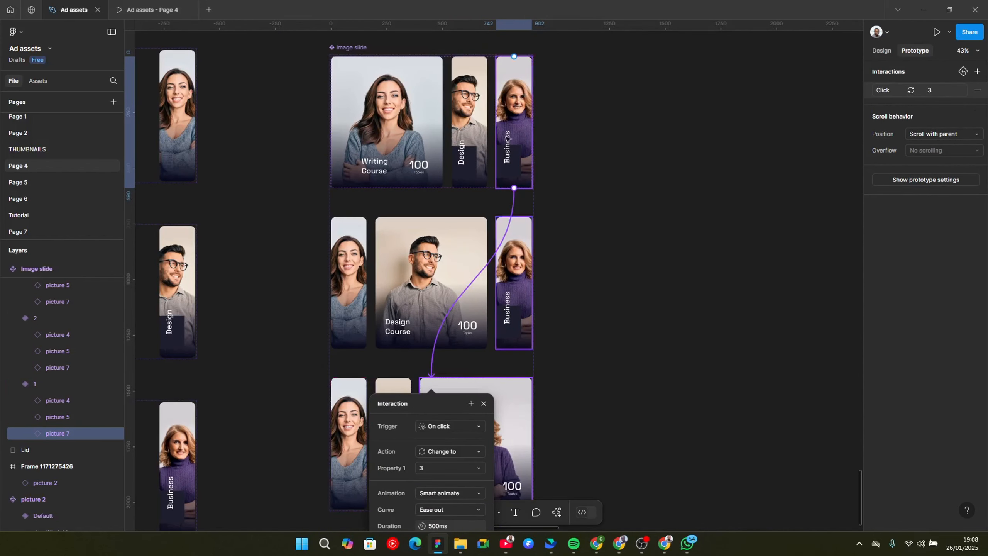
{"action": "left_click", "coordinate": [442, 427]}
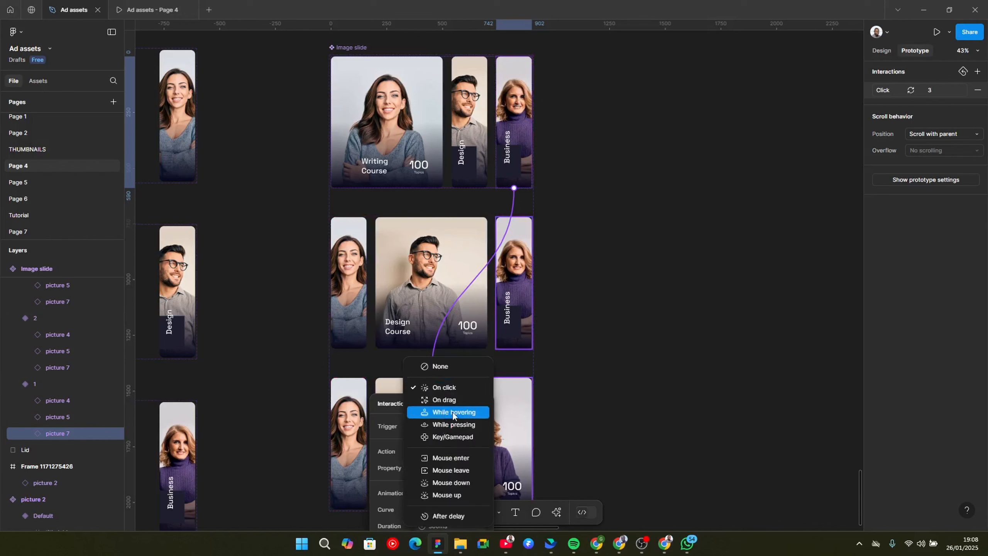
{"action": "left_click", "coordinate": [451, 409]}
{"action": "left_click", "coordinate": [468, 285]}
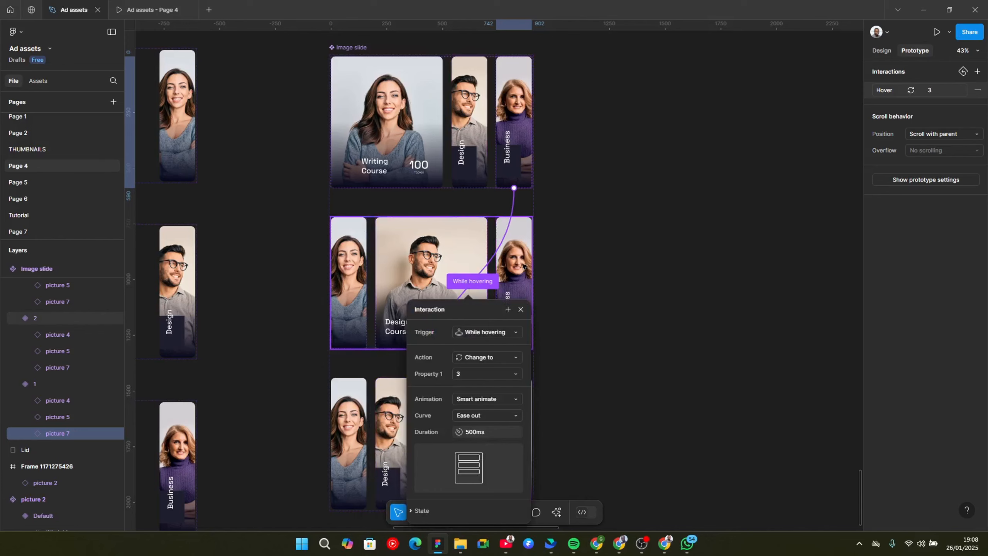
Connect variant 2's picture 3 instance to variant 3 with a While hovering interaction.
{"action": "left_click", "coordinate": [523, 266]}
{"action": "scroll", "coordinate": [378, 385], "scroll_direction": "down", "scroll_amount": 1}
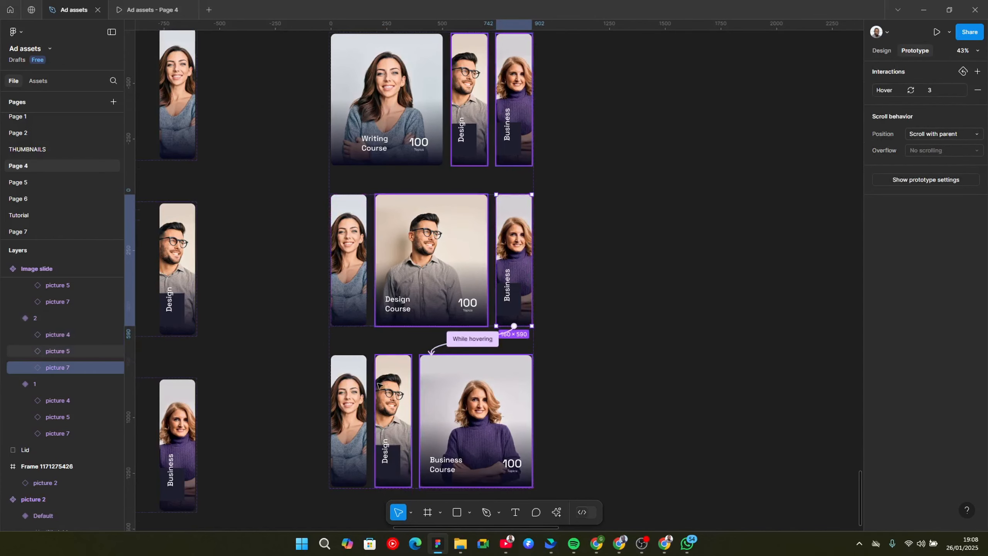
Connect variant 2's picture 1 instance to variant 1 and set the interaction's trigger to While hovering.
{"action": "left_click", "coordinate": [362, 389]}
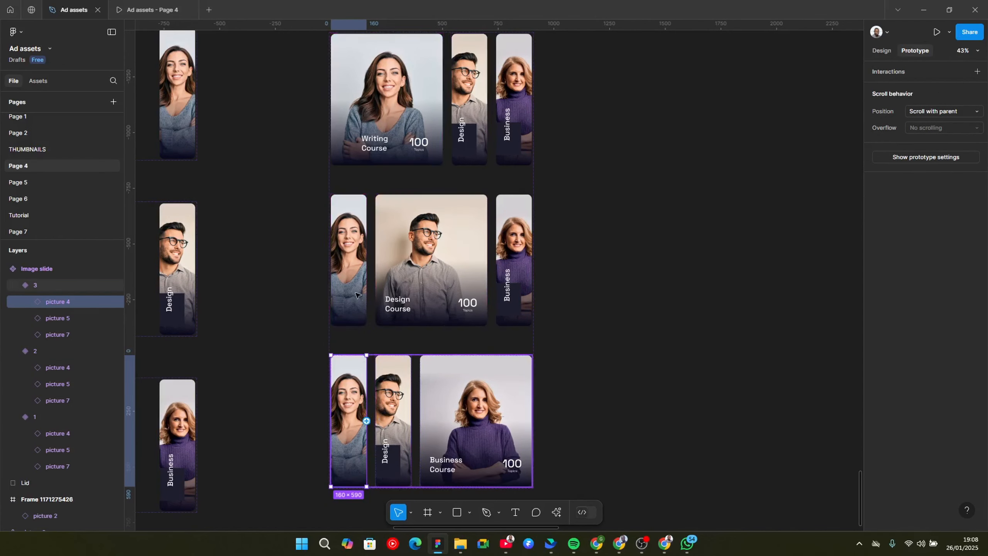
{"action": "left_click", "coordinate": [356, 295]}
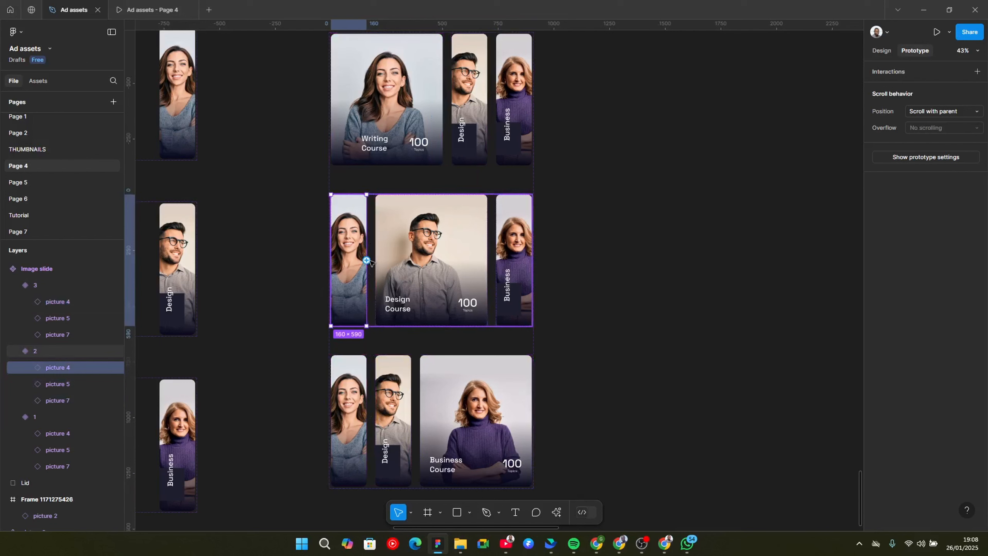
{"action": "left_click_drag", "start_coordinate": [366, 260], "coordinate": [393, 132]}
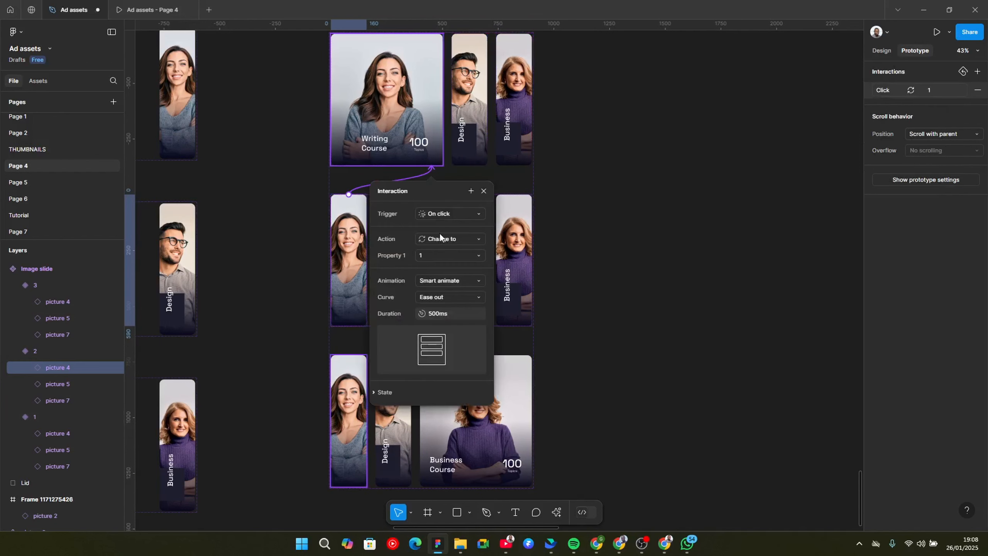
{"action": "left_click", "coordinate": [451, 214]}
{"action": "left_click", "coordinate": [447, 236]}
{"action": "key", "text": "Escape"}
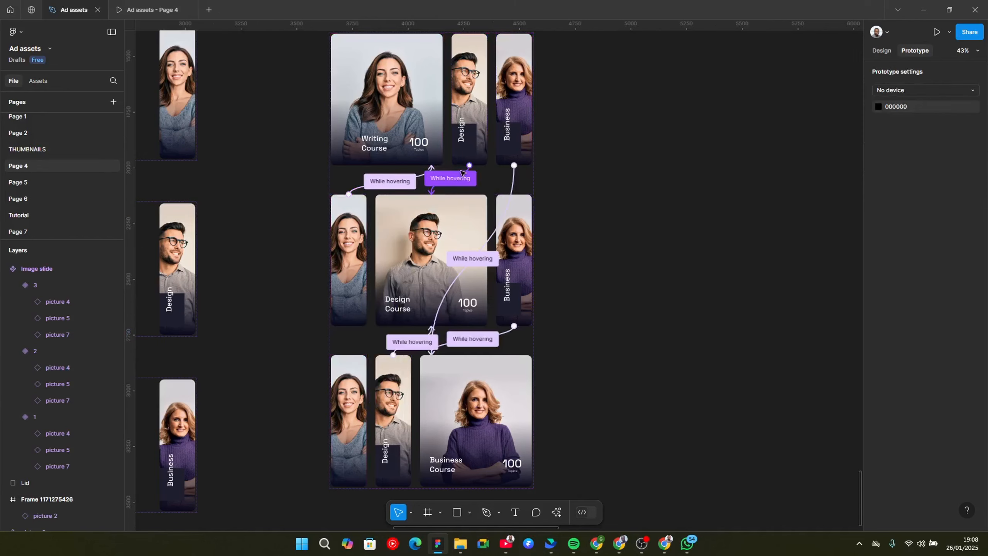
{"action": "left_click", "coordinate": [390, 181]}
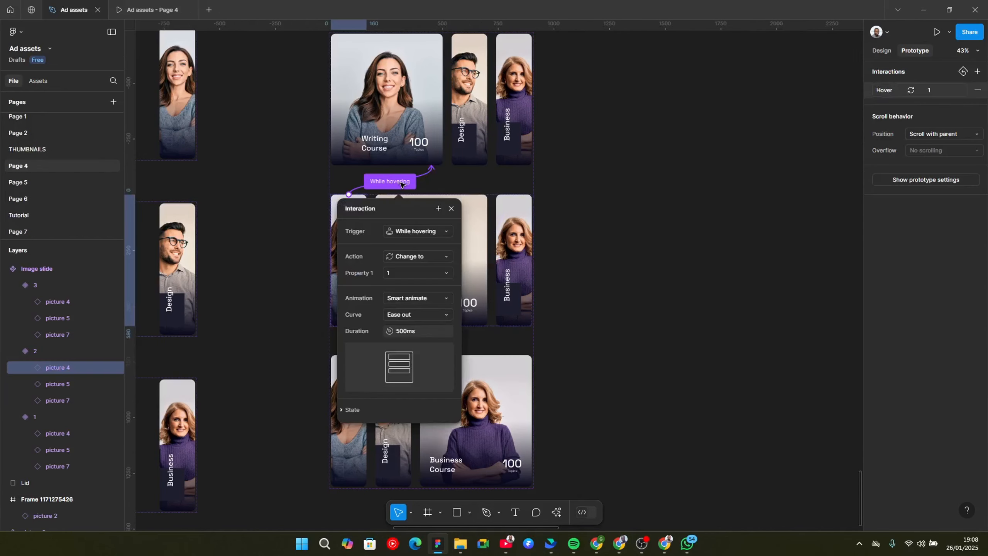
Connect variant 3's picture 1 instance to variant 1 with a While hovering interaction.
{"action": "left_click", "coordinate": [360, 443]}
{"action": "double_click", "coordinate": [362, 443]}
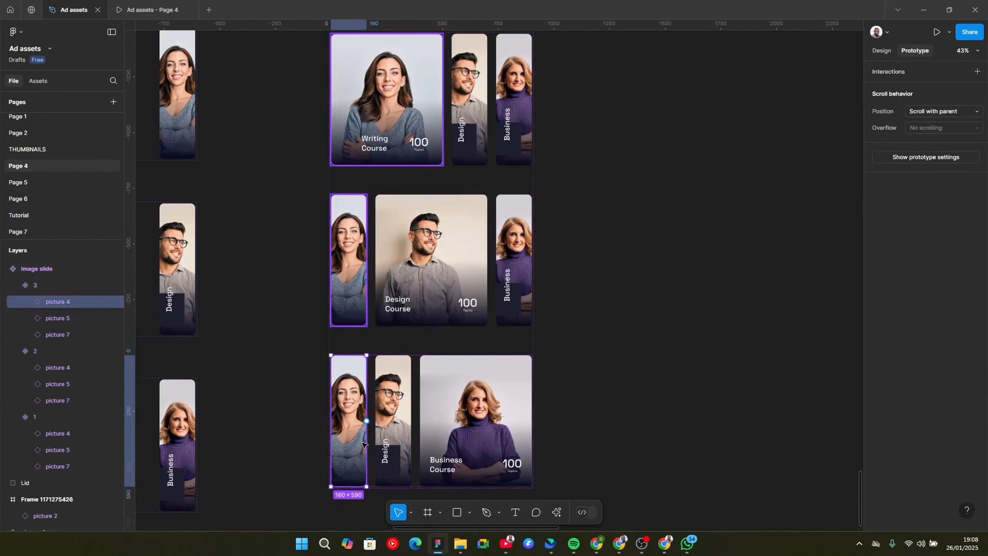
{"action": "key", "text": "Escape"}
{"action": "key", "text": "Escape"}
{"action": "scroll", "coordinate": [440, 107], "scroll_direction": "up", "scroll_amount": 2}
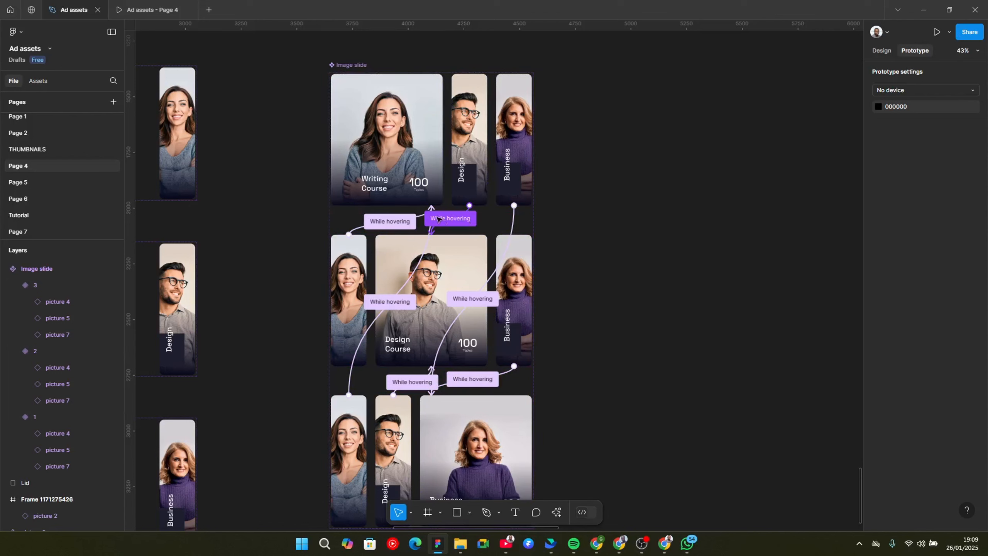
Copy Image slide variant 1 and paste it to replace the three-picture frame in the MacBook Pro 14" - 1 design.
{"action": "left_click", "coordinate": [419, 150]}
{"action": "key", "text": "shift+e"}
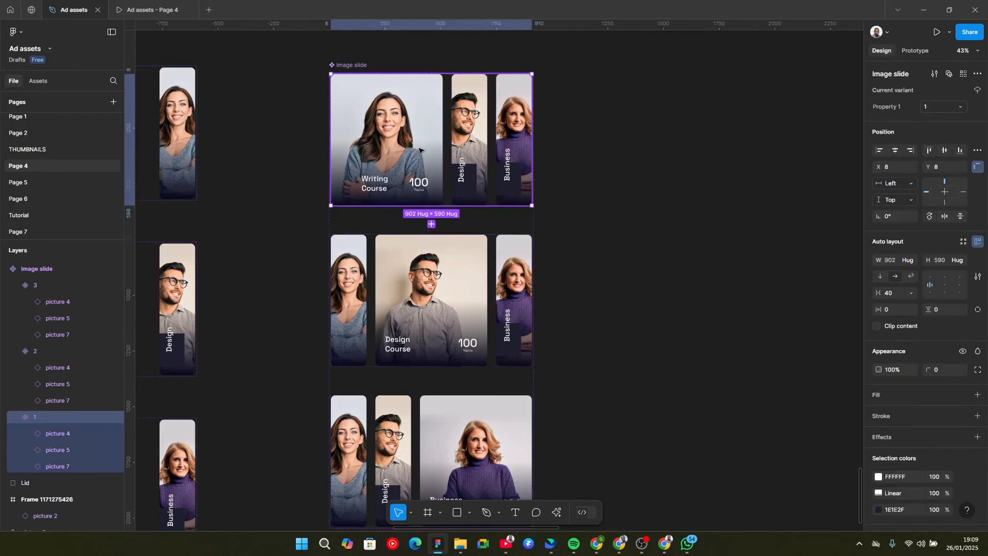
{"action": "scroll", "coordinate": [489, 366], "scroll_direction": "down", "scroll_amount": 6}
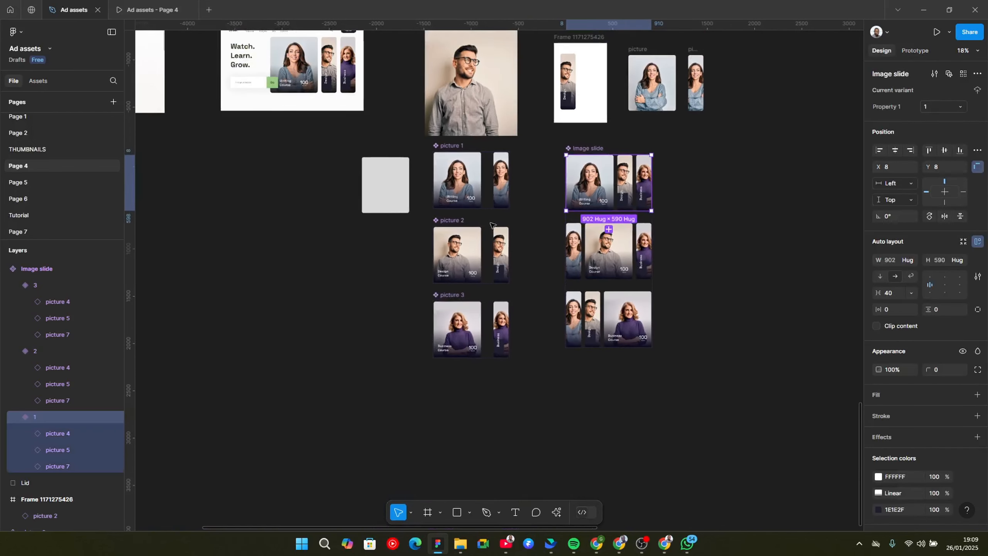
{"action": "scroll", "coordinate": [273, 253], "scroll_direction": "up", "scroll_amount": 5}
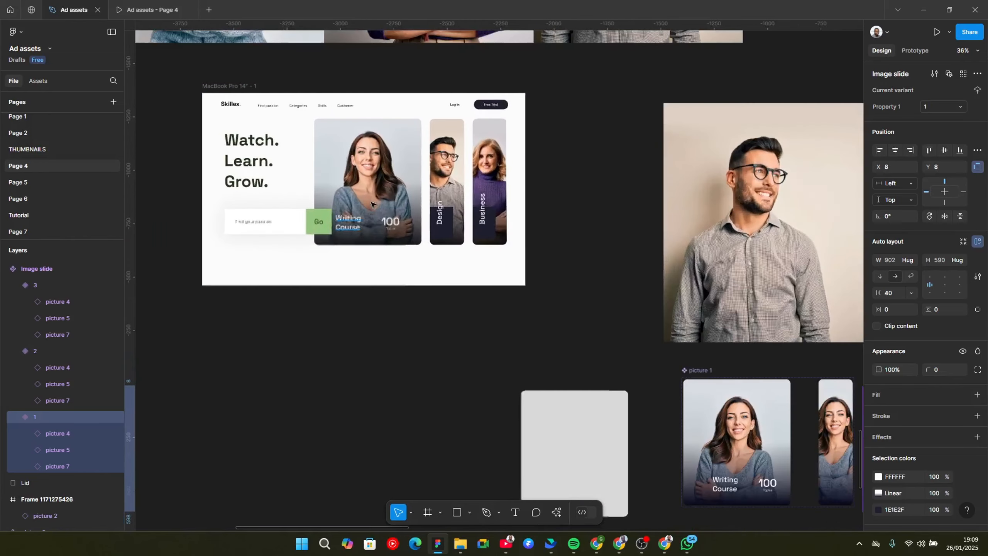
{"action": "scroll", "coordinate": [371, 204], "scroll_direction": "up", "scroll_amount": 3}
{"action": "left_click", "coordinate": [363, 184]}
{"action": "left_click", "coordinate": [362, 183]}
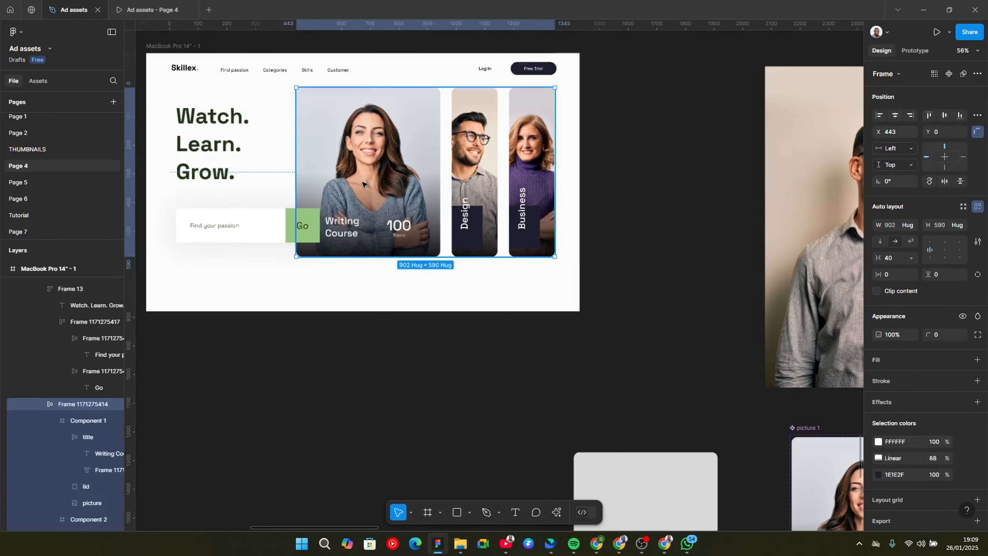
{"action": "right_click", "coordinate": [372, 158]}
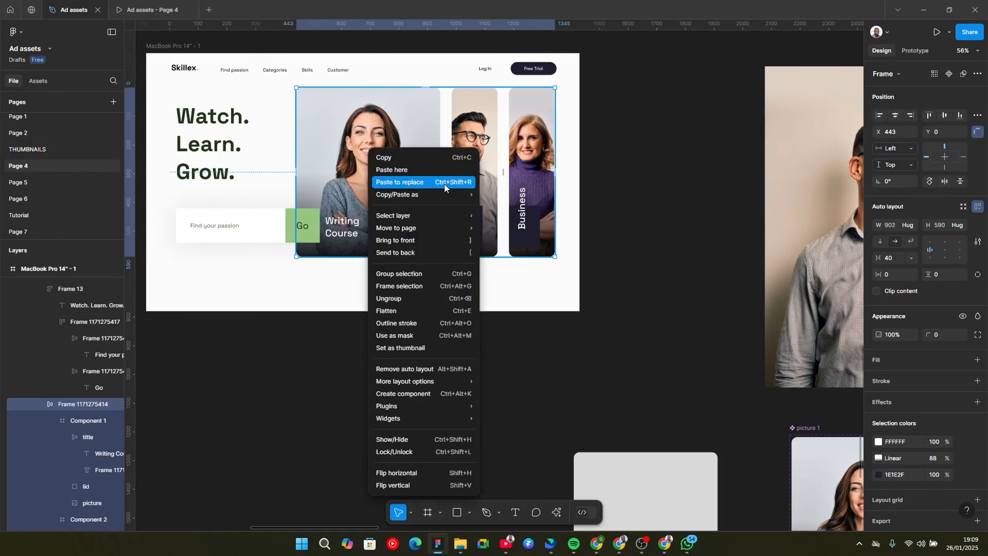
{"action": "left_click", "coordinate": [388, 181]}
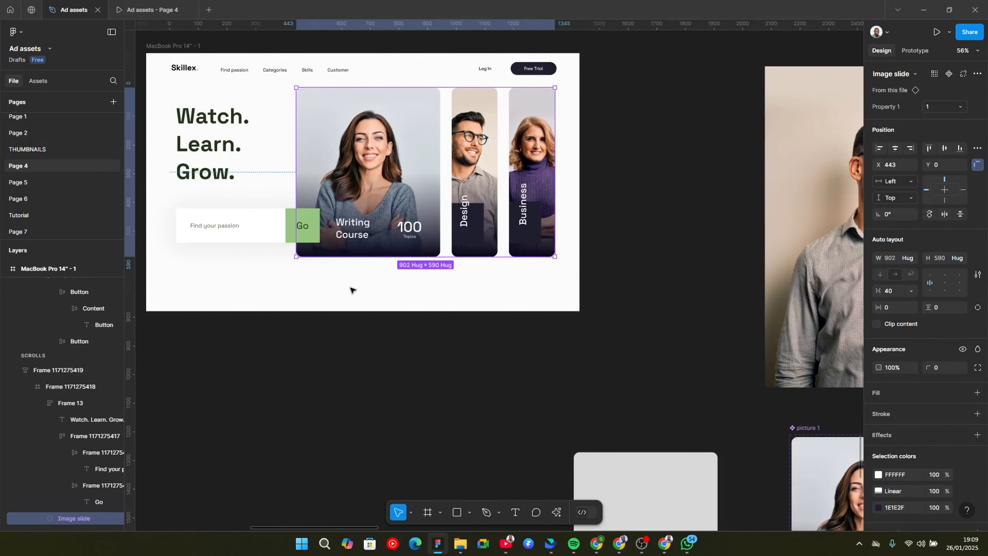
Preview the MacBook Pro 14" - 1 prototype, test the hover behaviour of the three pictures, and return to the Ad assets file.
{"action": "left_click", "coordinate": [283, 287]}
{"action": "left_click_drag", "start_coordinate": [282, 287], "coordinate": [376, 338]}
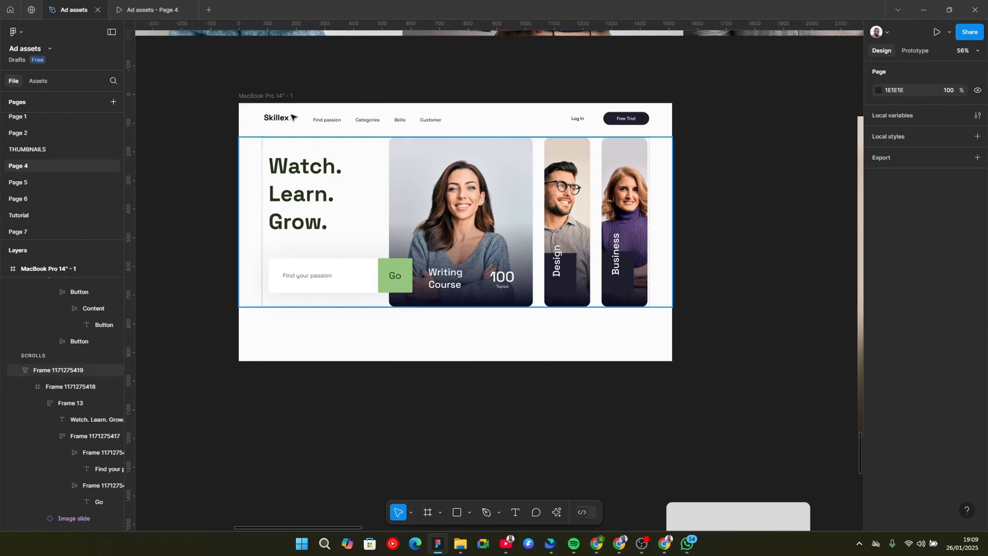
{"action": "left_click", "coordinate": [938, 33]}
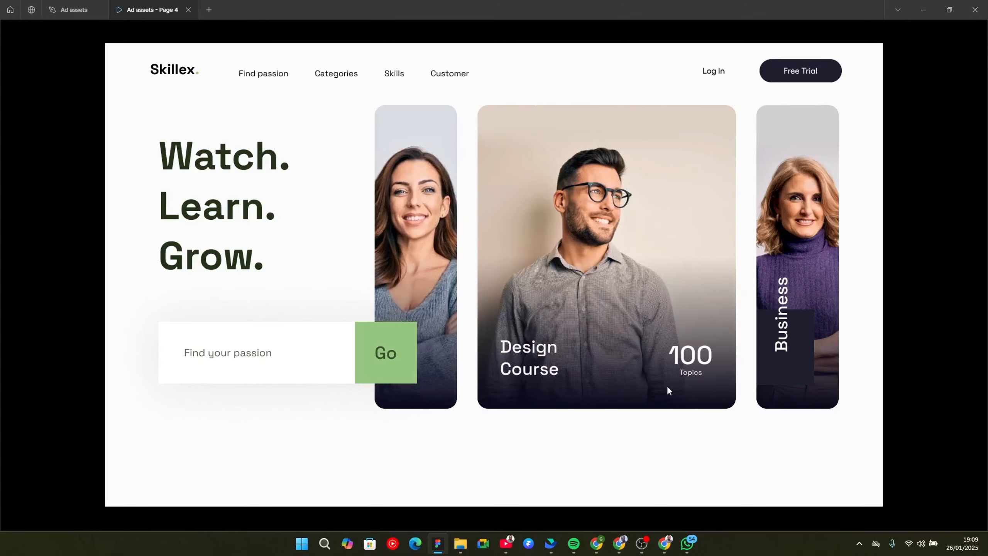
{"action": "mouse_move", "coordinate": [702, 355]}
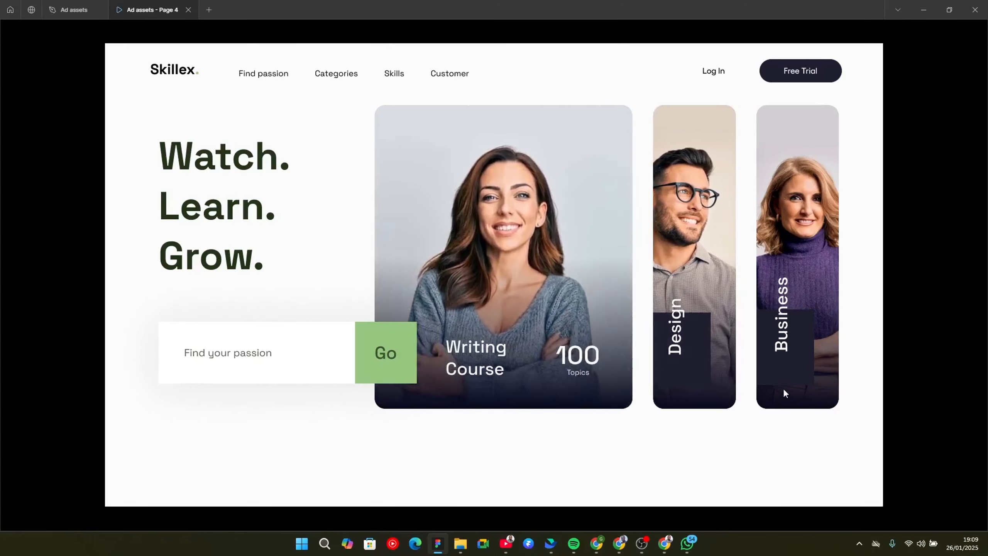
{"action": "mouse_move", "coordinate": [801, 359]}
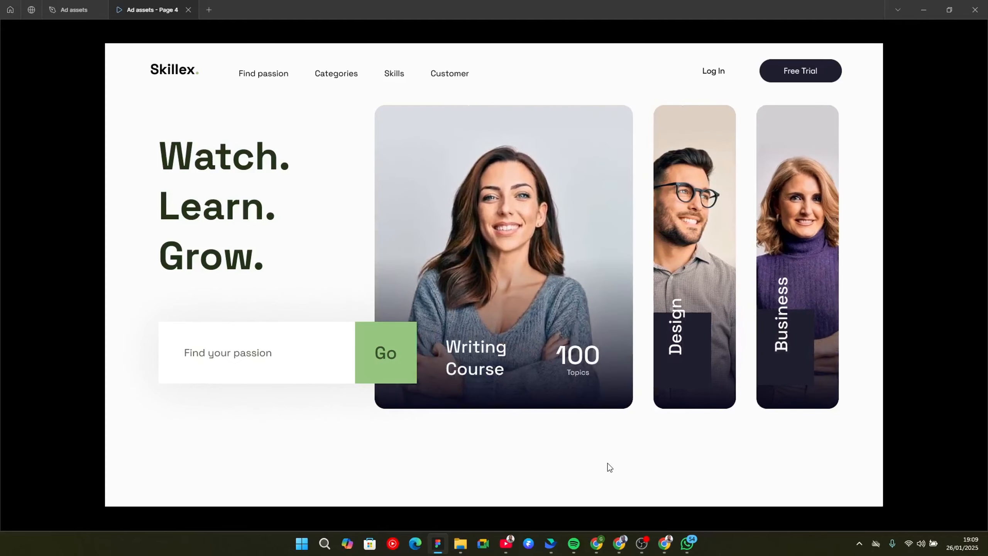
{"action": "mouse_move", "coordinate": [830, 351]}
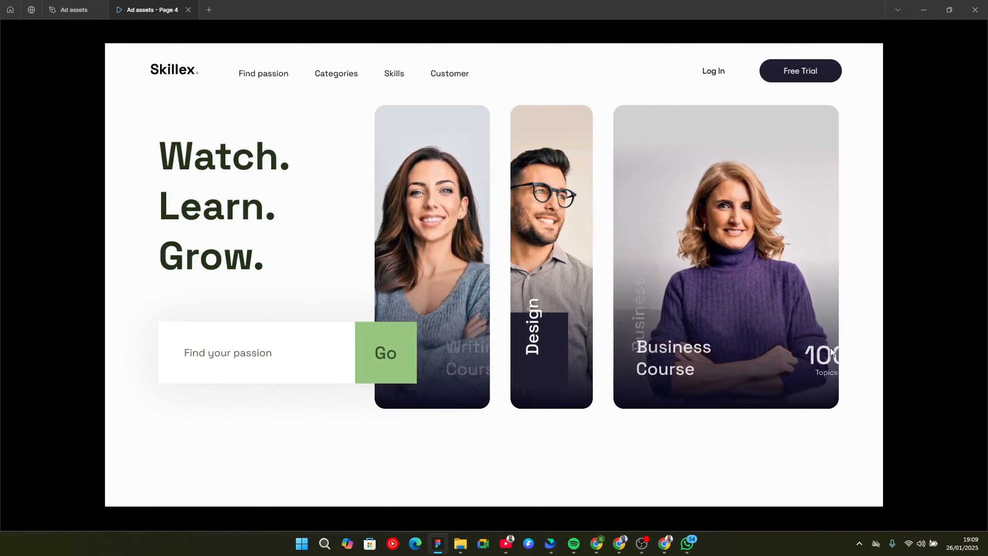
{"action": "mouse_move", "coordinate": [732, 364]}
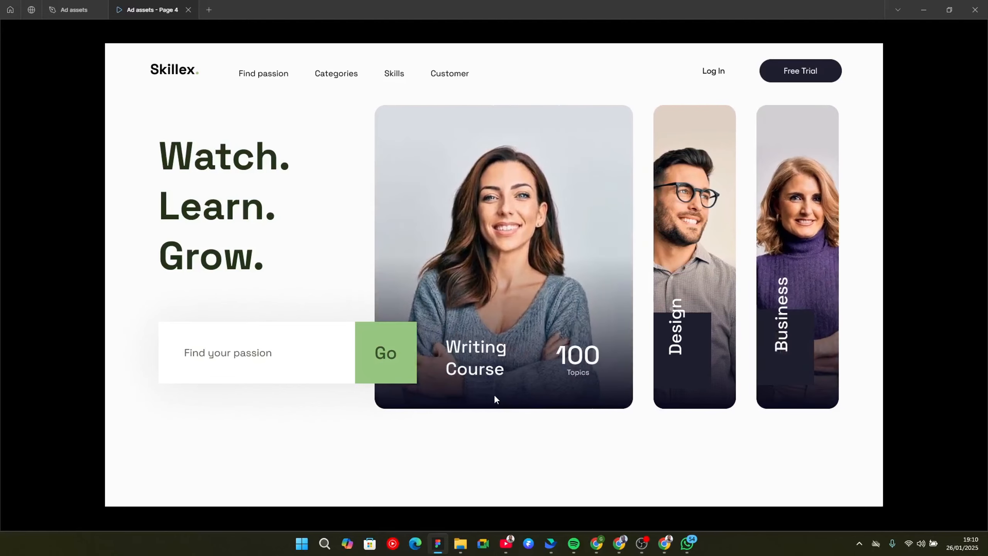
{"action": "left_click", "coordinate": [72, 9]}
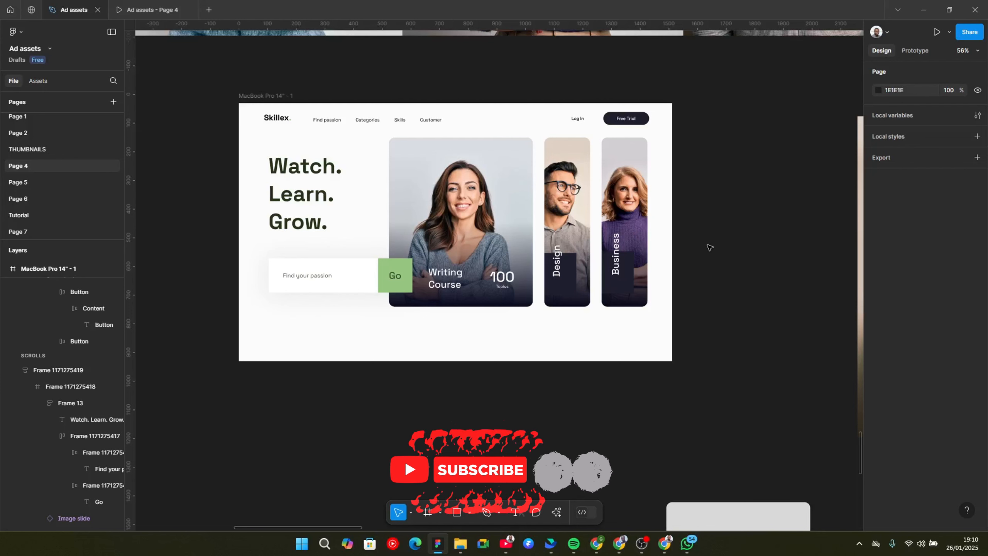
{"action": "scroll", "coordinate": [708, 247], "scroll_direction": "right", "scroll_amount": 3}
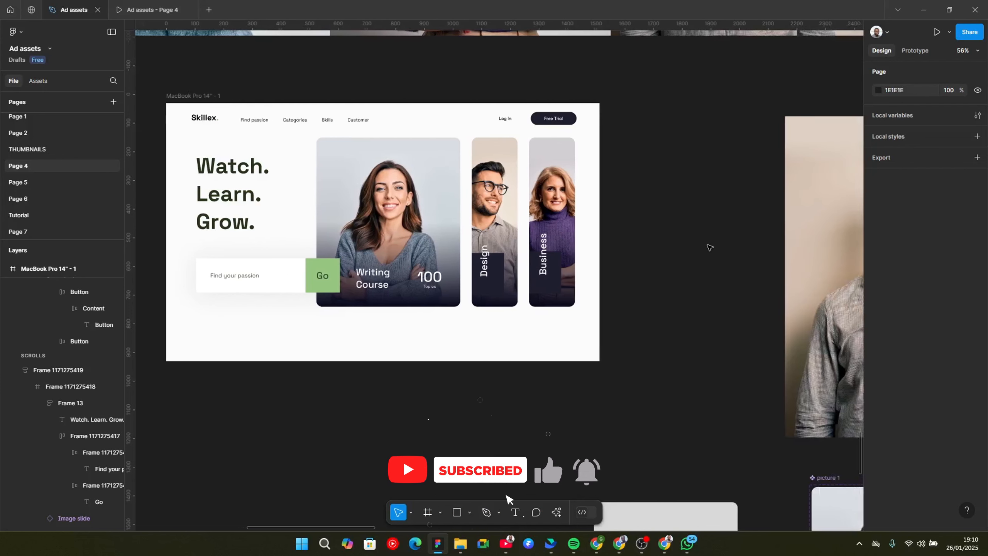
{"action": "scroll", "coordinate": [709, 247], "scroll_direction": "left", "scroll_amount": 2}
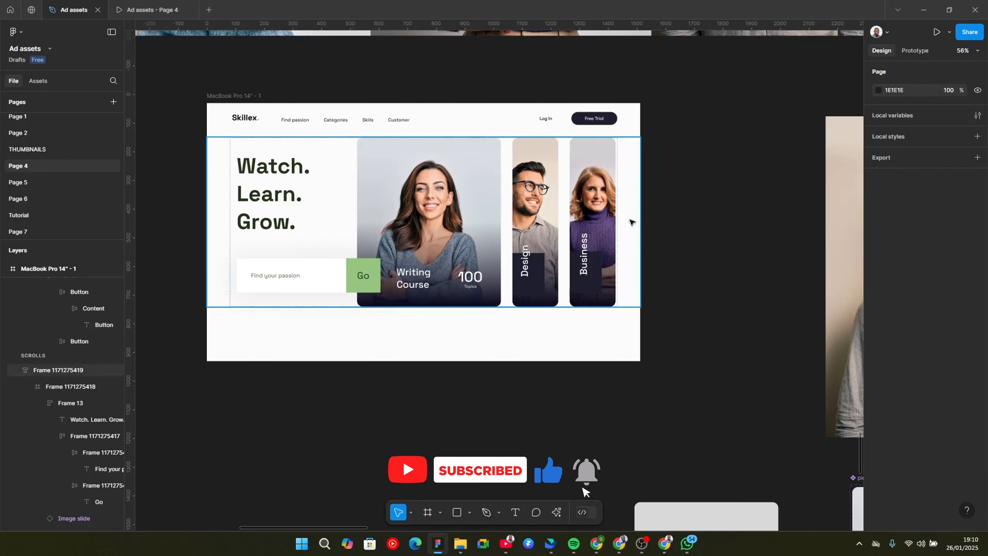